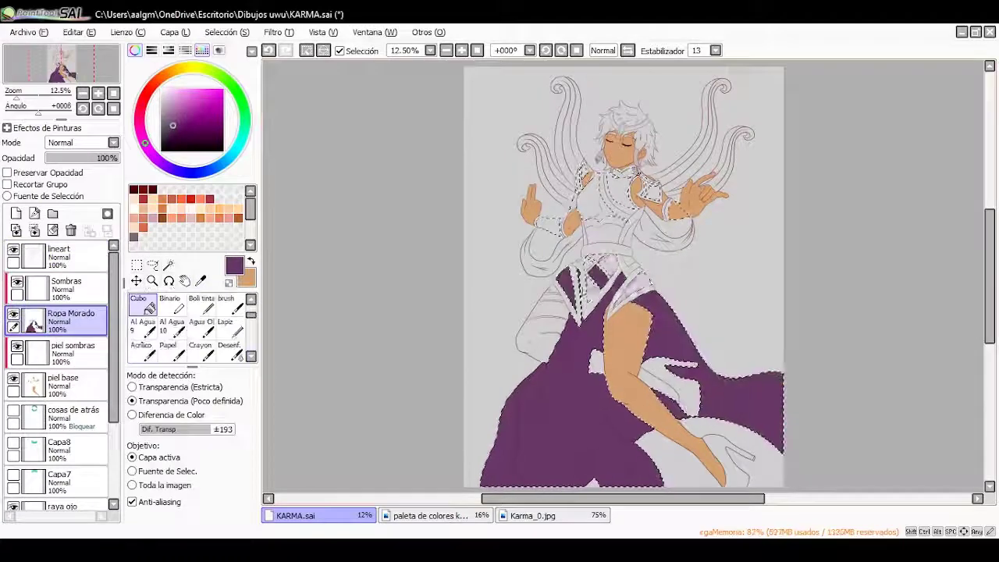
Fill the bodice, wrist cuffs and hip panels with purple on the Ropa Morado layer and choose the pestañas brush
click(640, 290)
click(616, 195)
click(250, 356)
click(172, 306)
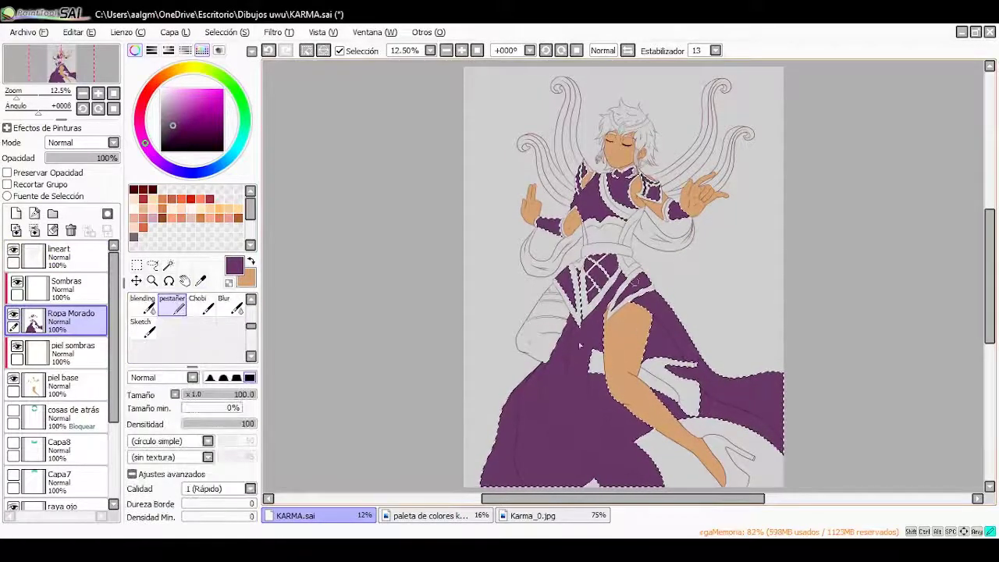
click(226, 394)
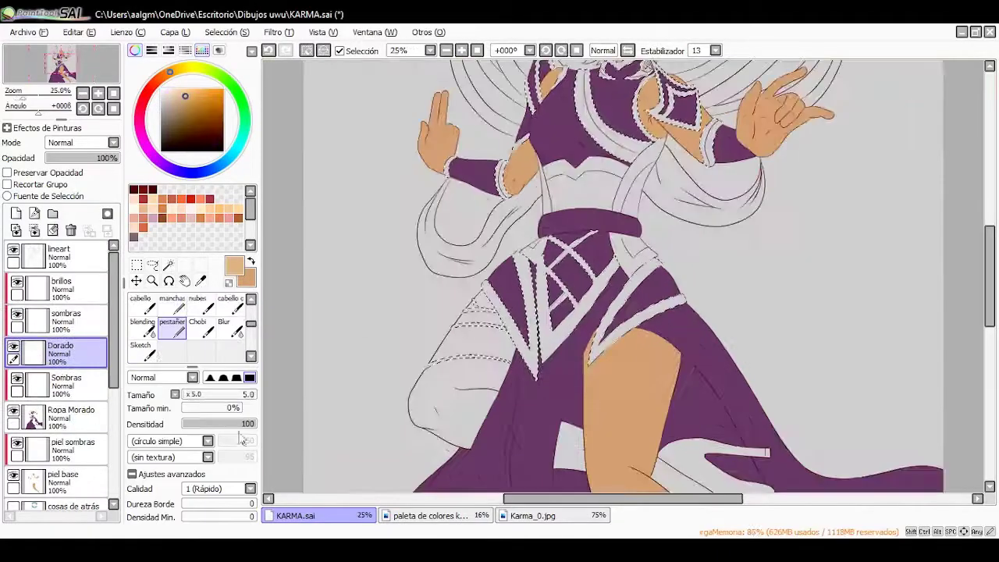
Paint the outfit's trim, tiara and earring gold on the Dorado layer and select the draped fabric beside the waist
drag(990, 273, 989, 239)
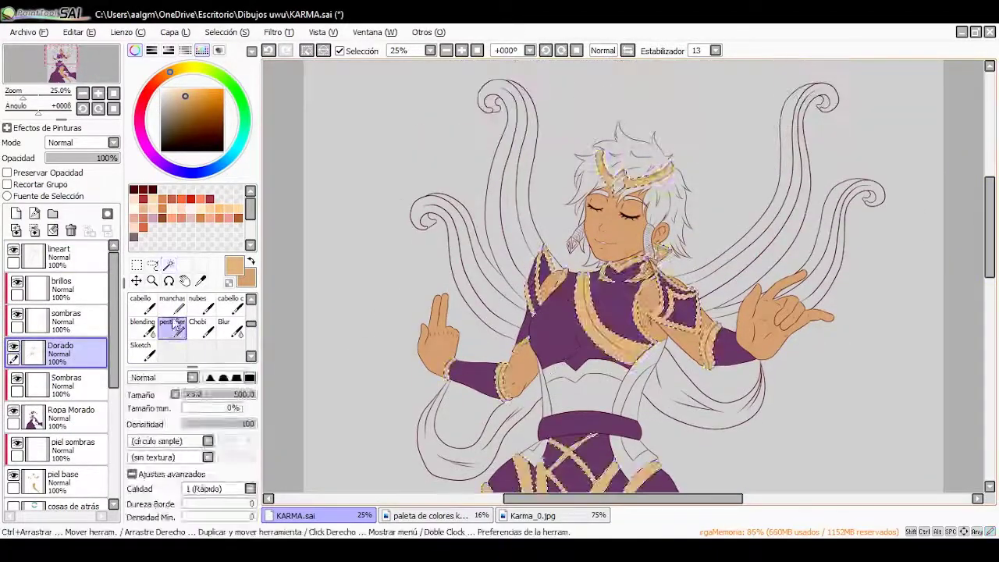
scroll(616, 203, up, 5)
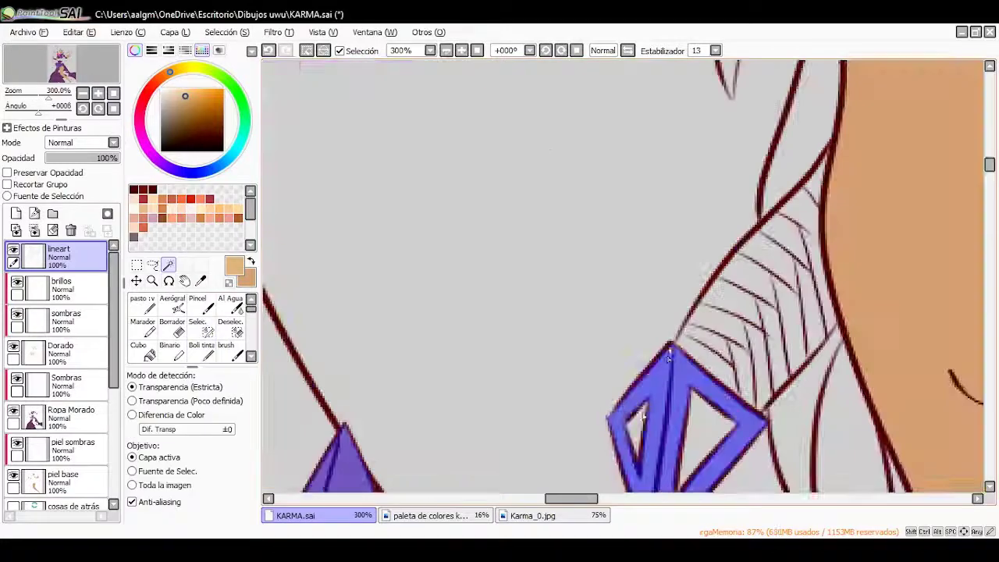
scroll(624, 273, down, 3)
click(201, 345)
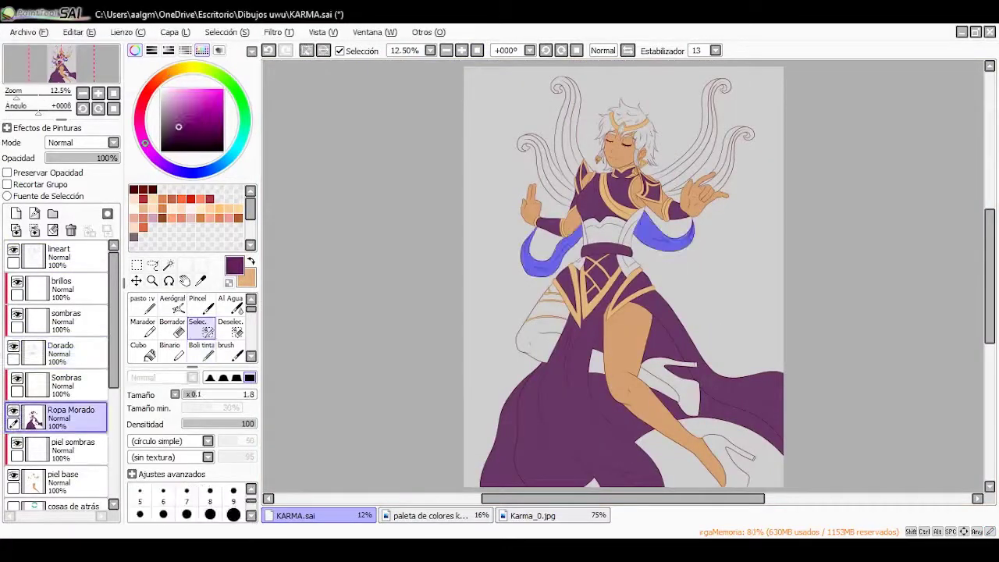
click(251, 356)
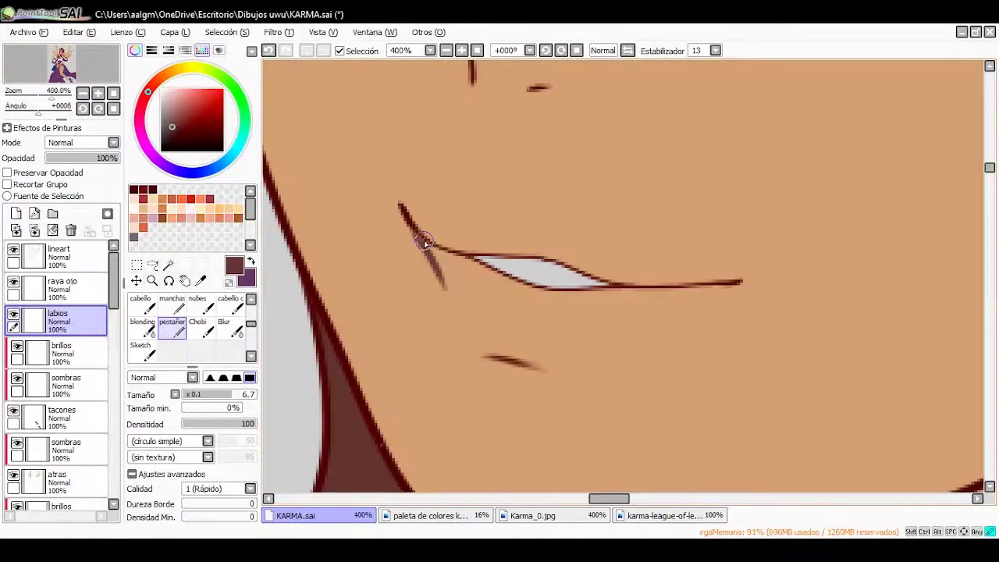
Outline the upper and lower lips in dark brown on the labios layer and fill them in
drag(421, 238, 650, 349)
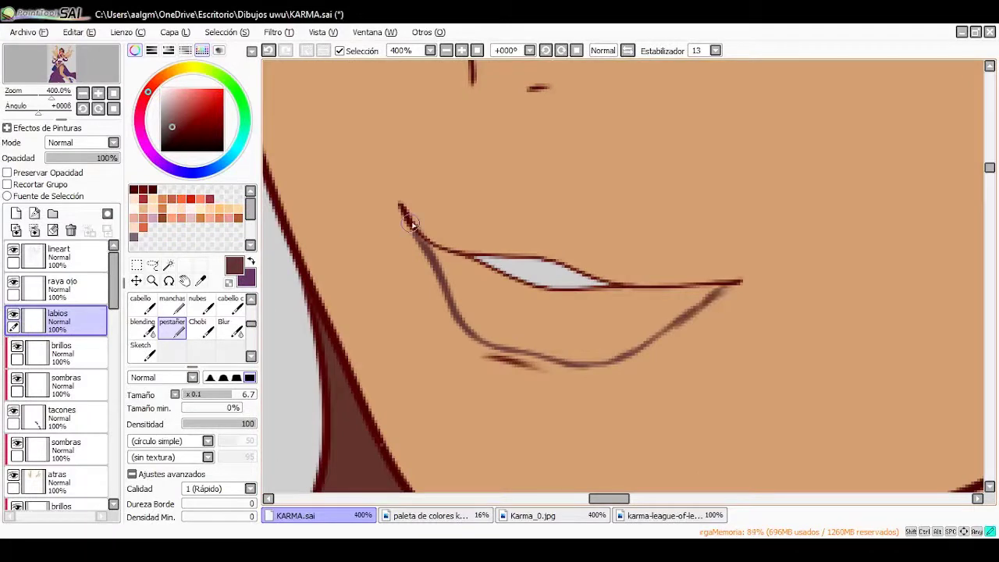
drag(399, 206, 742, 283)
mouse_move(424, 241)
mouse_down()
mouse_move(534, 262)
mouse_move(571, 282)
mouse_move(460, 307)
mouse_move(494, 337)
mouse_move(549, 305)
mouse_move(563, 353)
mouse_move(673, 312)
mouse_move(626, 318)
mouse_move(674, 226)
mouse_move(479, 416)
mouse_up()
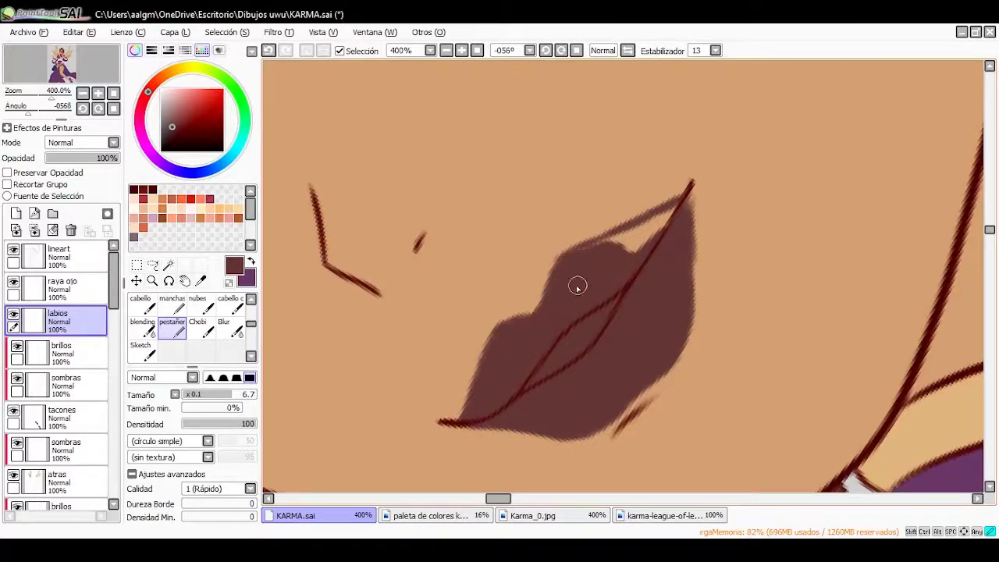
Clean up the painted lips' edges with the eraser at size 2.8
key(e)
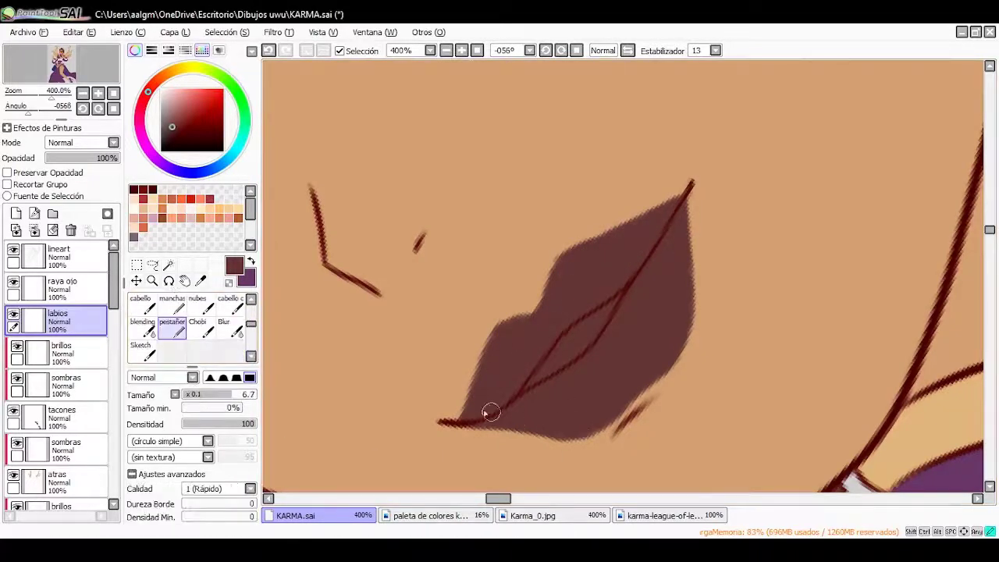
click(577, 51)
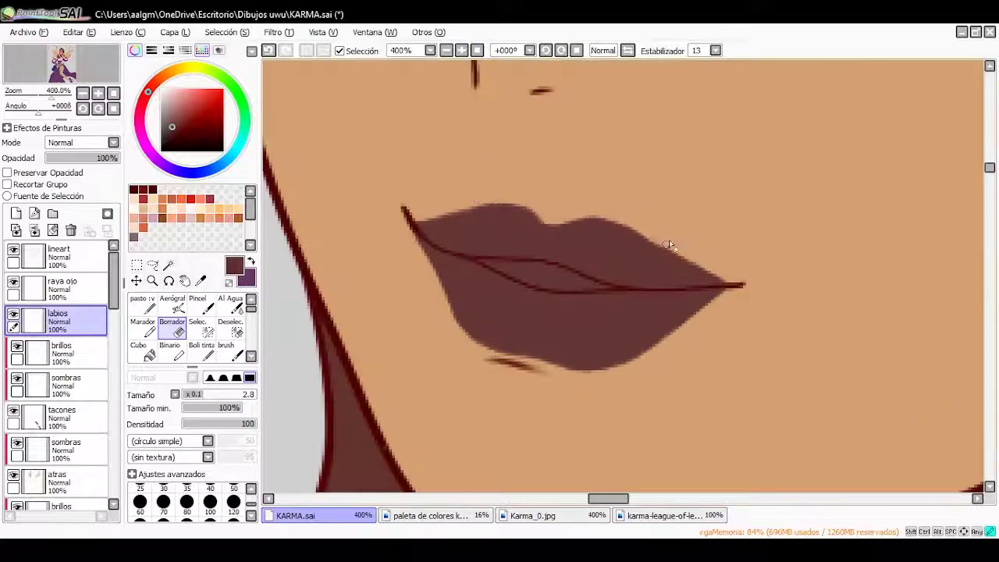
click(556, 51)
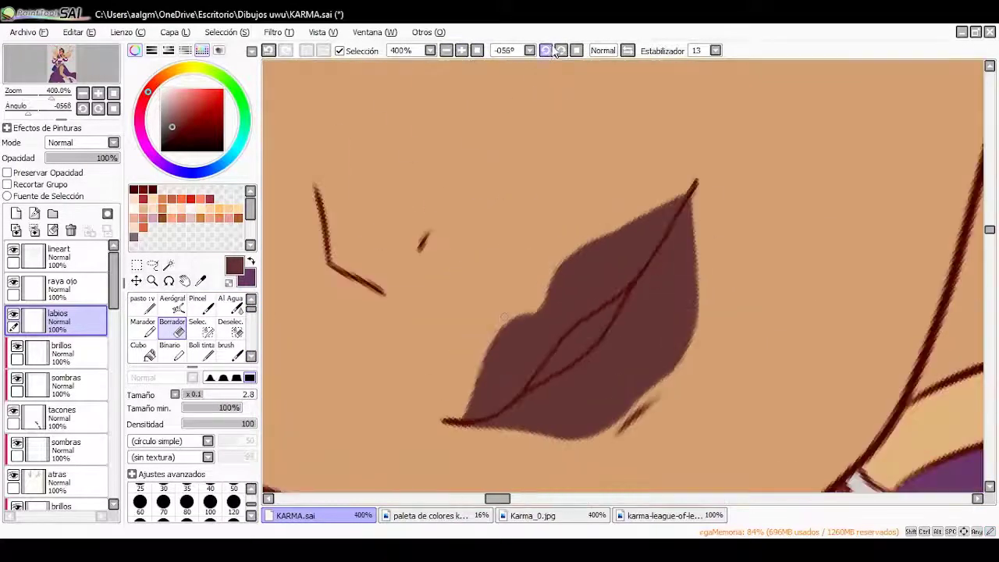
click(577, 51)
Refine the upper lip with the pestañas brush and erase the stray stroke beside its corner
click(171, 304)
click(446, 51)
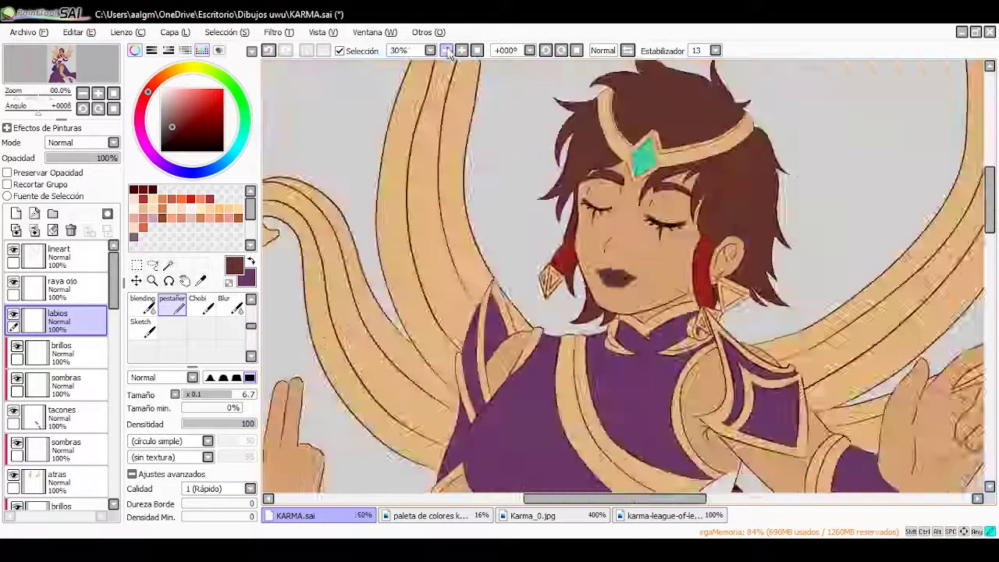
click(445, 50)
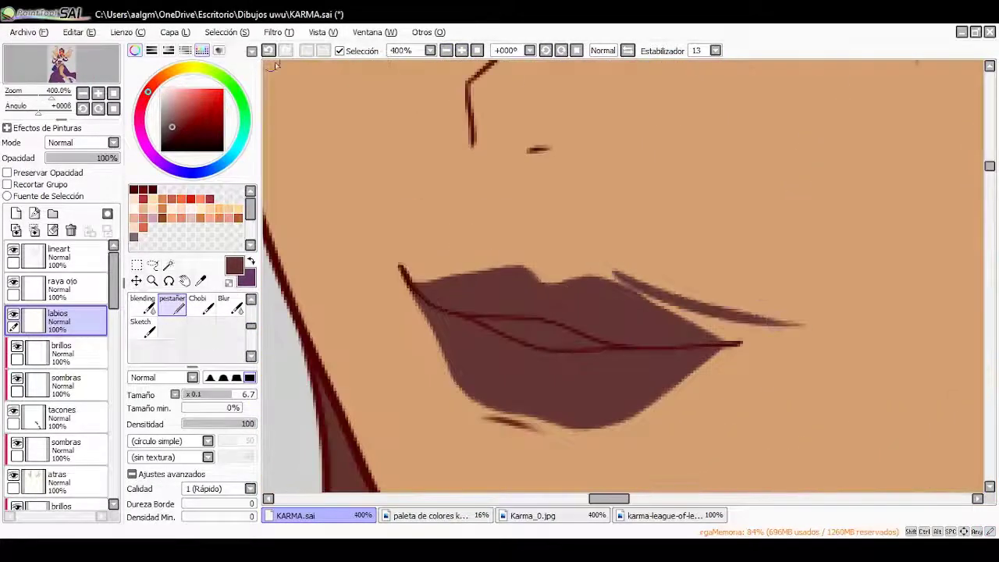
key(e)
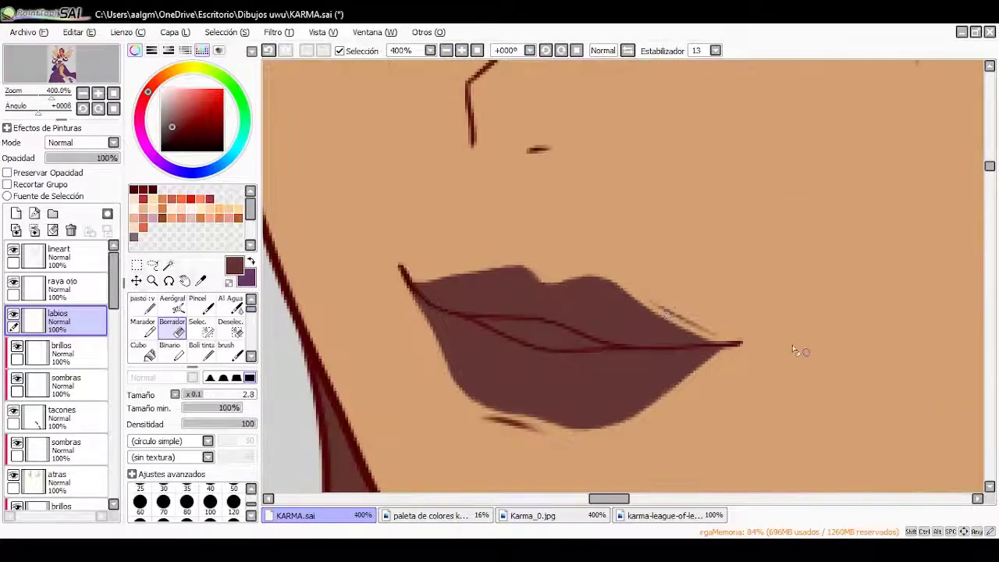
click(478, 51)
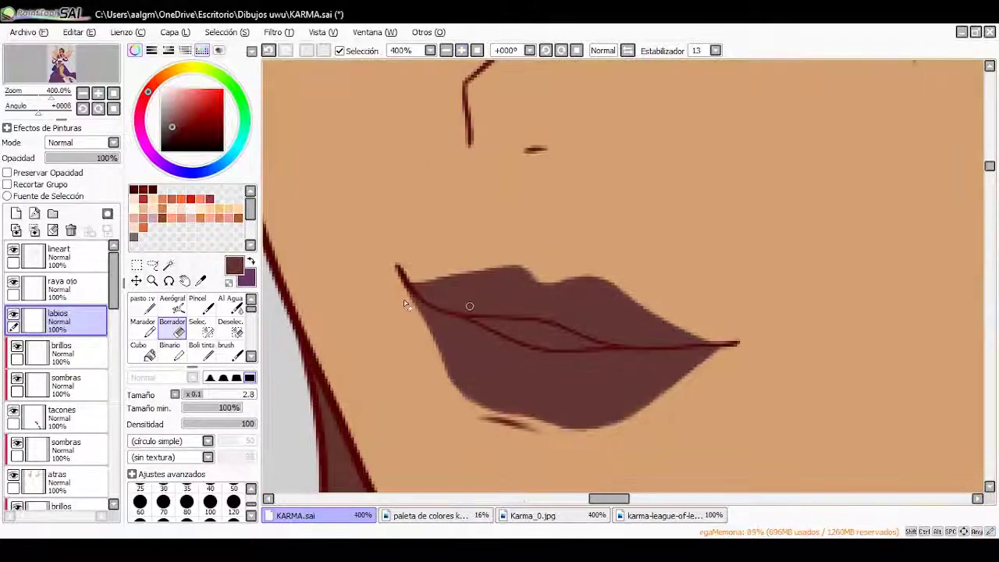
Select the mouth opening between the lips and fill it on a new layer named boca
key(w)
click(487, 321)
click(16, 213)
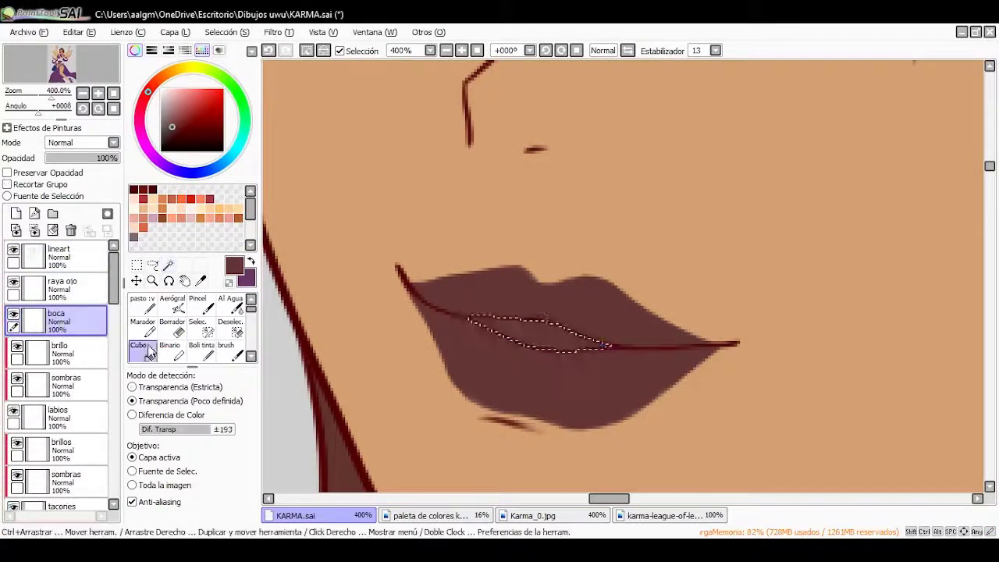
click(530, 333)
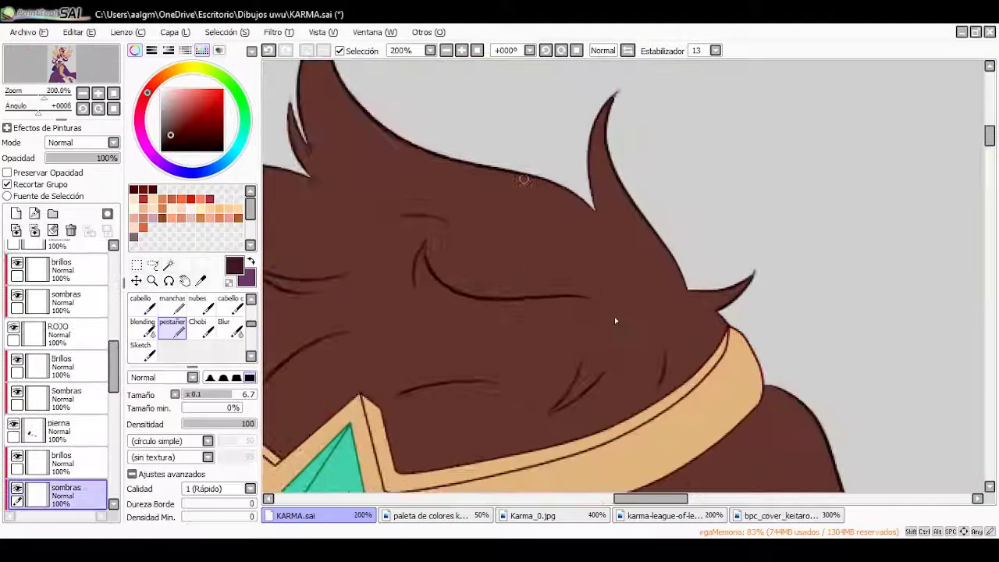
Paint a star-shaped shadow at the crown whorl and darken the small tuft beside it on the hair's sombras layer
scroll(460, 320, up, 2)
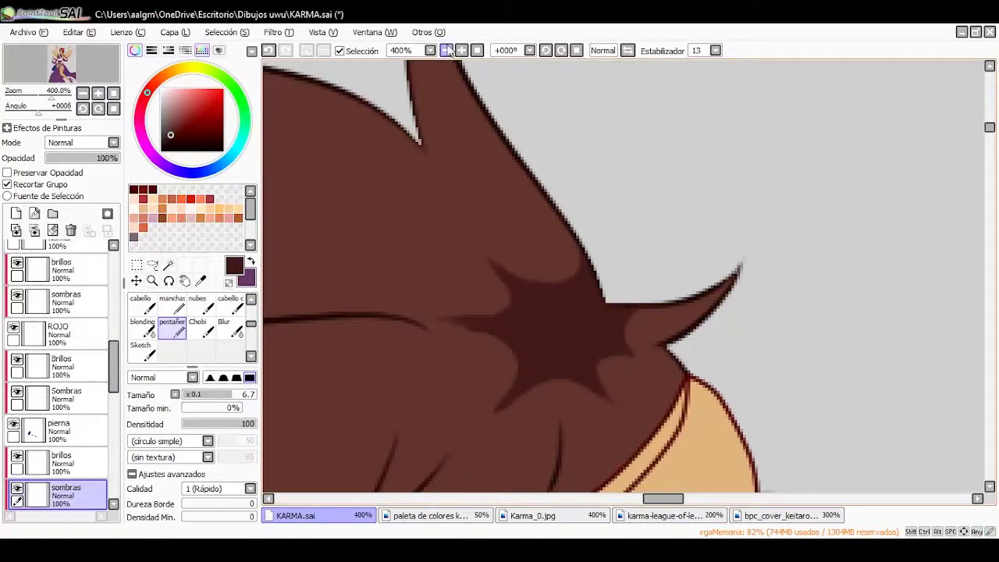
drag(452, 234, 551, 417)
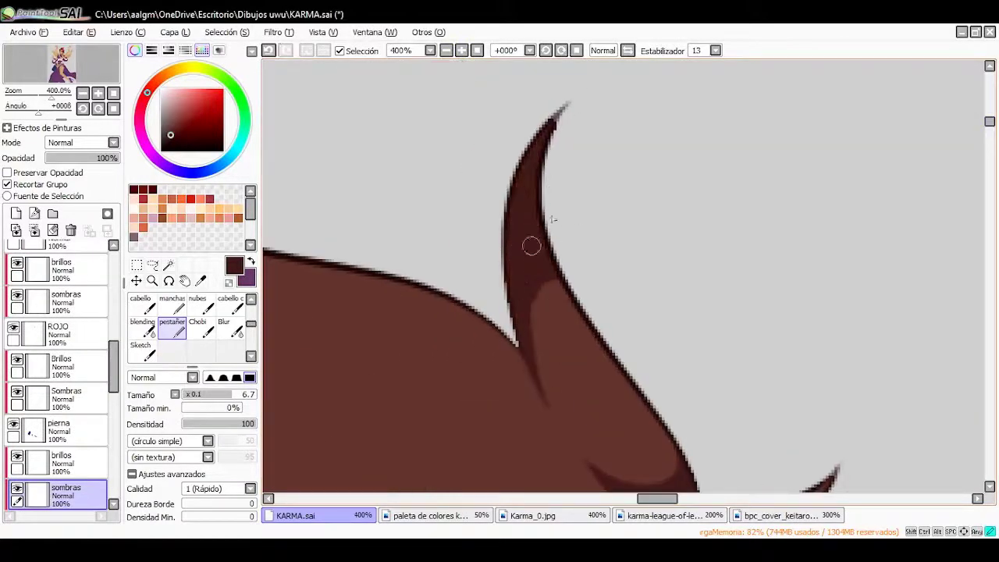
drag(532, 246, 472, 380)
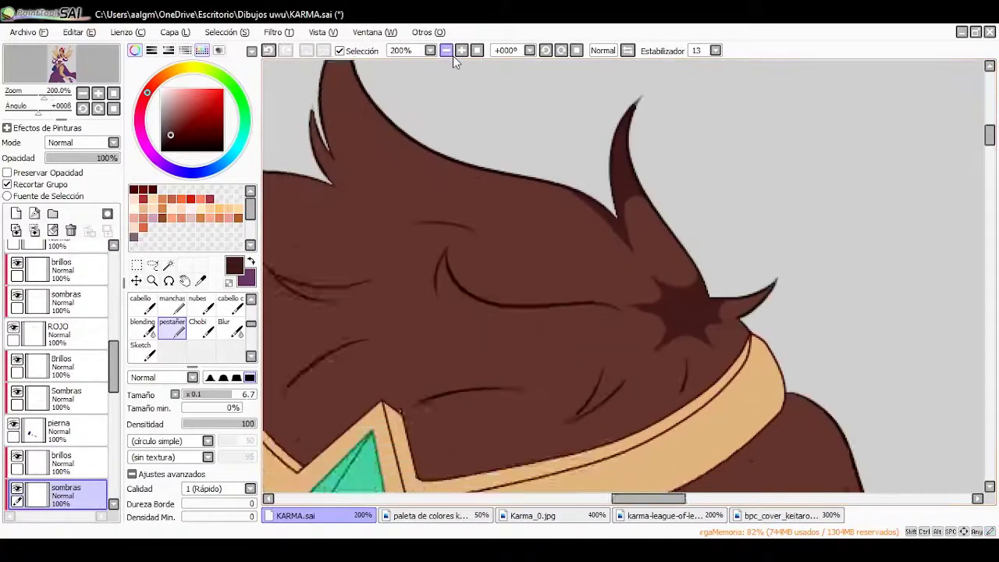
Paint pointed dark shadows along the strands between the crown whorl and the tiara band
scroll(570, 332, up, 2)
key(End)
key(Home)
scroll(569, 332, down, 1)
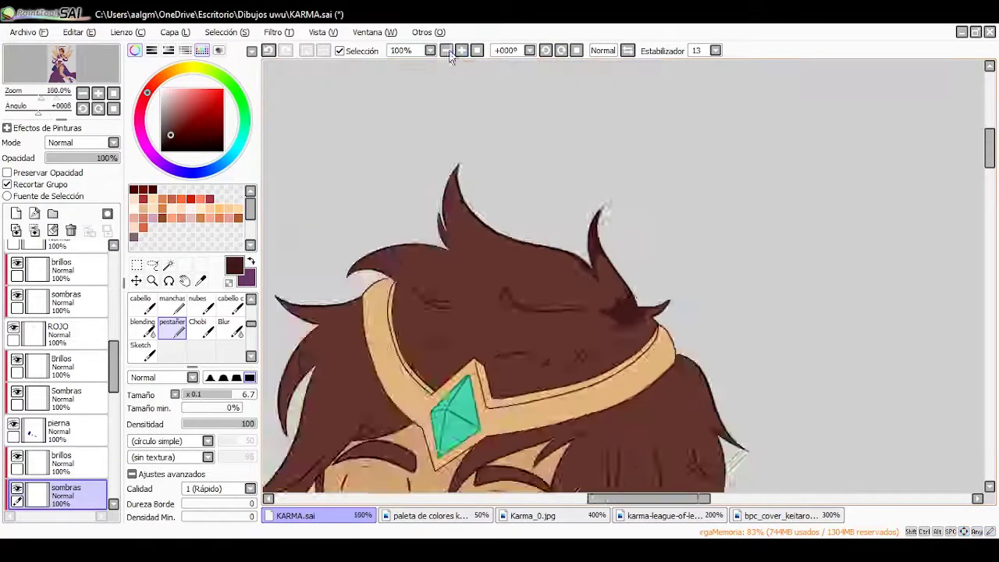
scroll(569, 332, up, 1)
drag(625, 195, 638, 297)
mouse_move(651, 329)
mouse_down()
mouse_move(644, 356)
mouse_move(572, 396)
mouse_up()
scroll(629, 279, down, 2)
scroll(602, 78, up, 1)
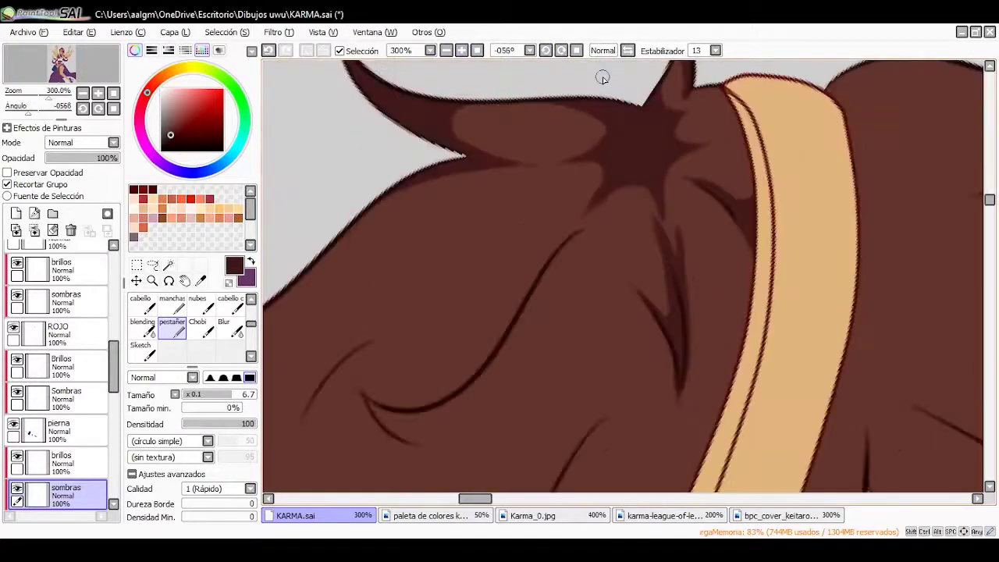
Shade beneath the long curved strand in the middle of the crown
drag(627, 233, 537, 220)
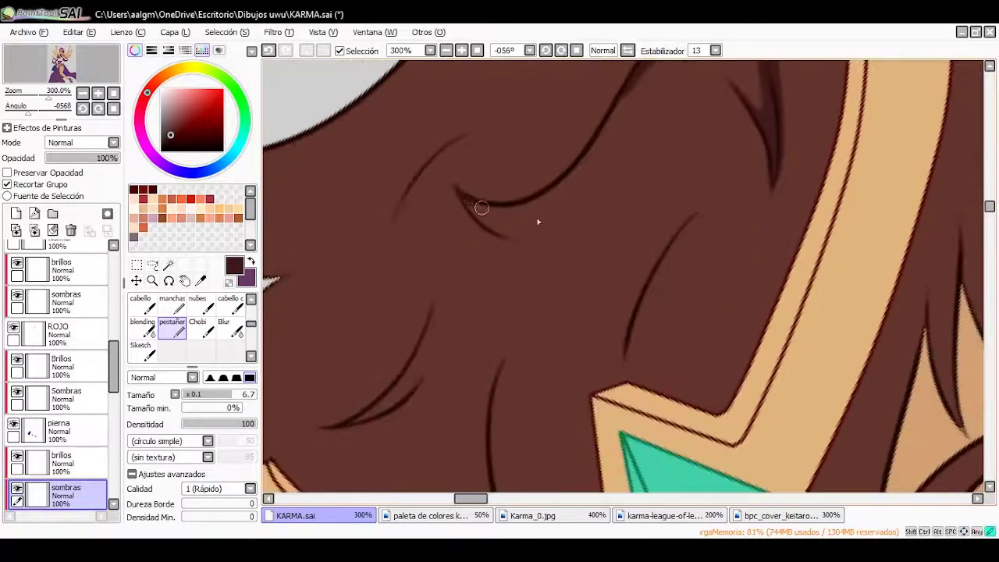
drag(616, 192, 490, 219)
scroll(597, 198, down, 4)
key(h)
scroll(624, 201, up, 4)
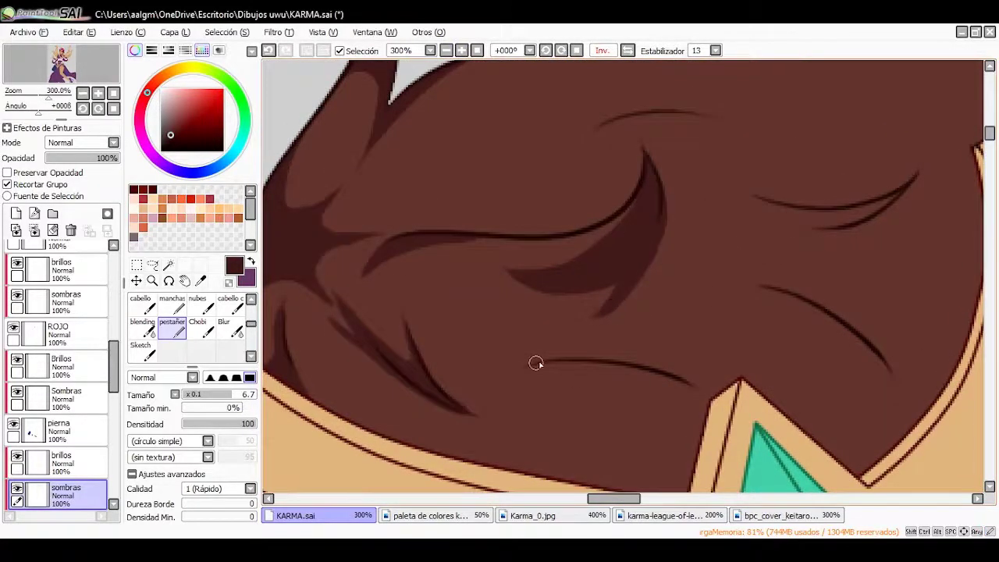
Add small wedge-shaped shadows and strand shading to the hair just above the tiara band near the jewel
drag(434, 321, 476, 355)
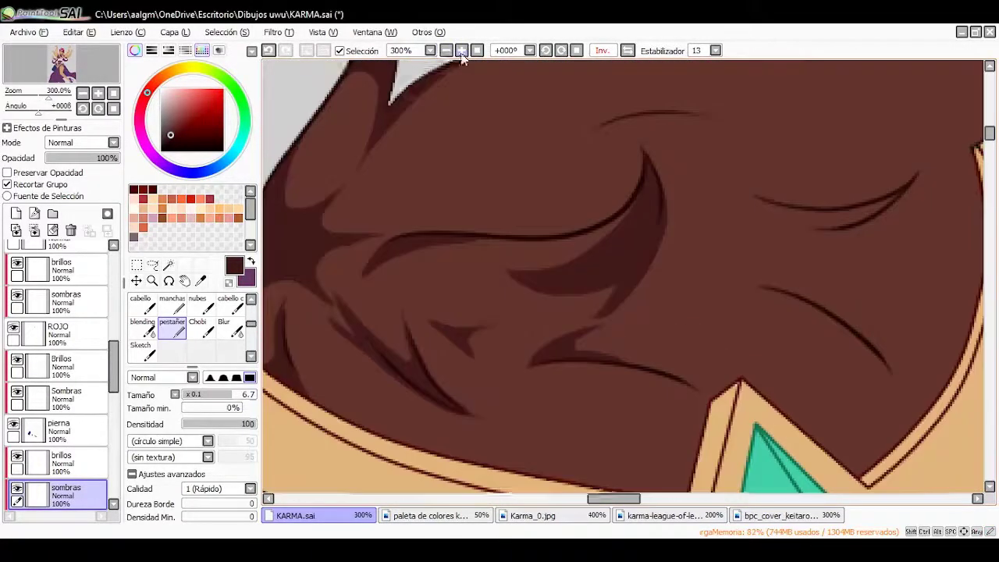
scroll(476, 355, down, 3)
drag(535, 326, 521, 304)
drag(610, 251, 572, 370)
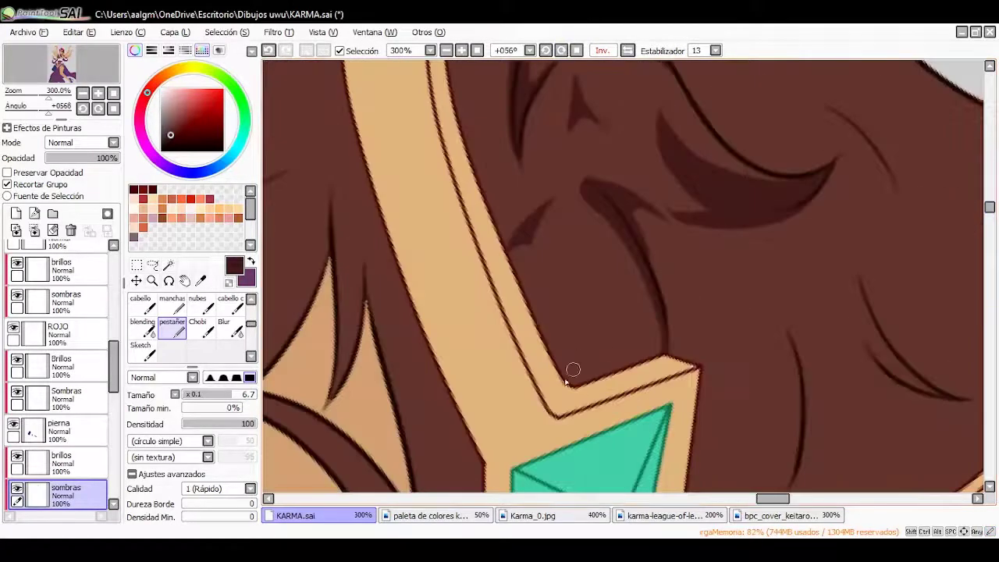
scroll(598, 317, down, 2)
Shade the tall hair tuft and the small split strand at its side
drag(598, 317, 562, 28)
scroll(281, 58, up, 1)
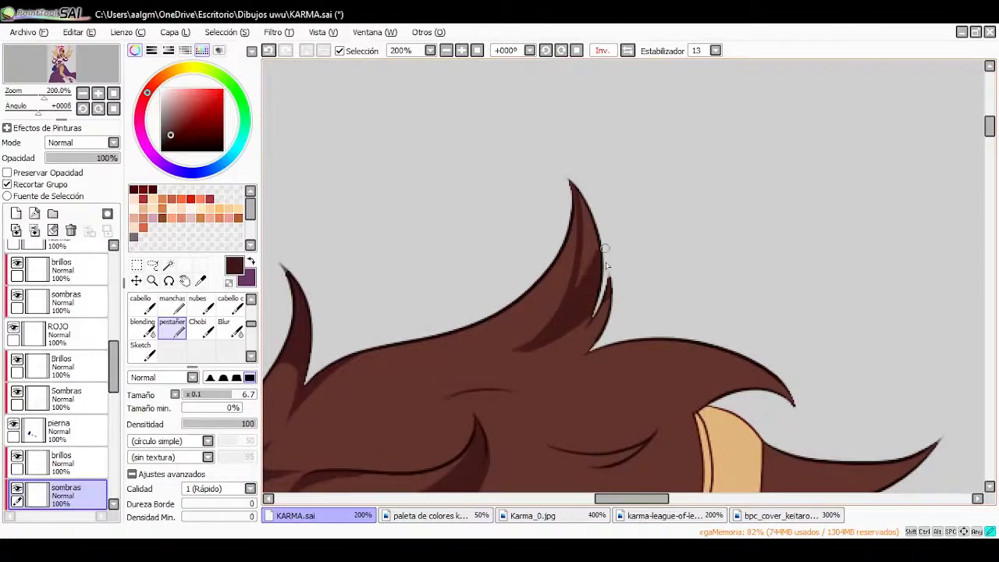
scroll(584, 284, up, 2)
key(Delete)
key(Delete)
key(Delete)
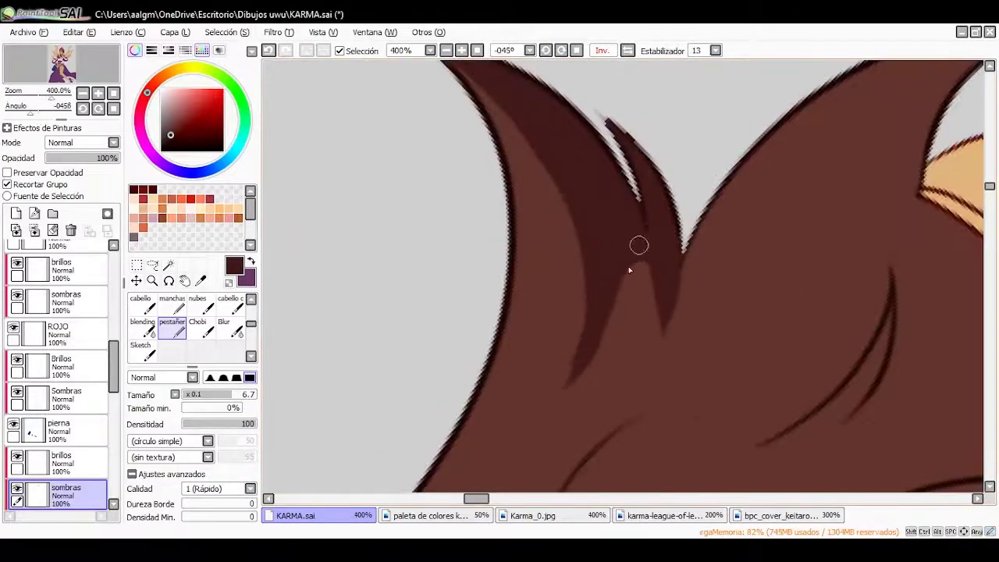
Extend the hair shadows from the small tuft's base and along the strands around the crown whorl
scroll(250, 326, up, 1)
scroll(535, 169, down, 1)
scroll(488, 382, down, 1)
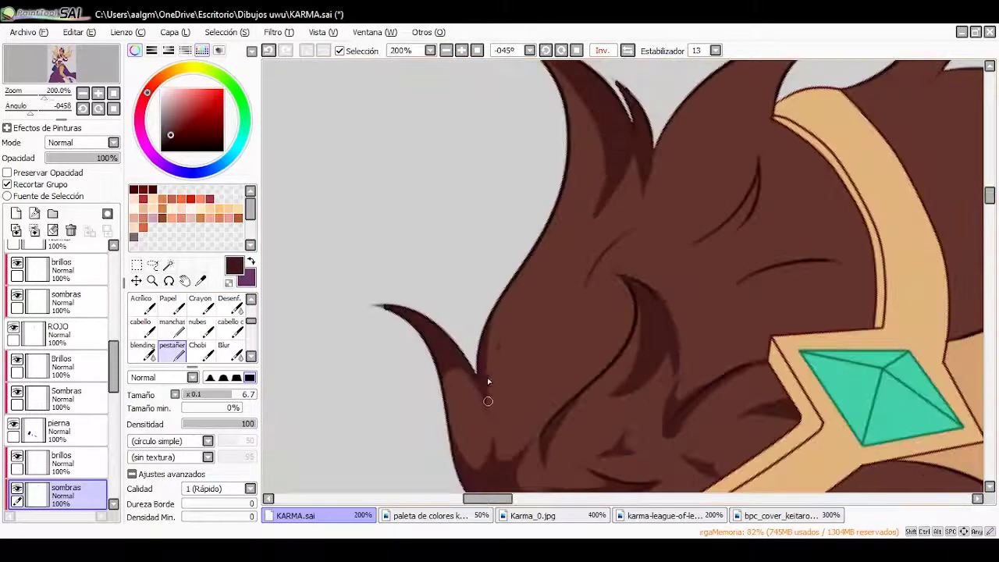
scroll(504, 343, up, 1)
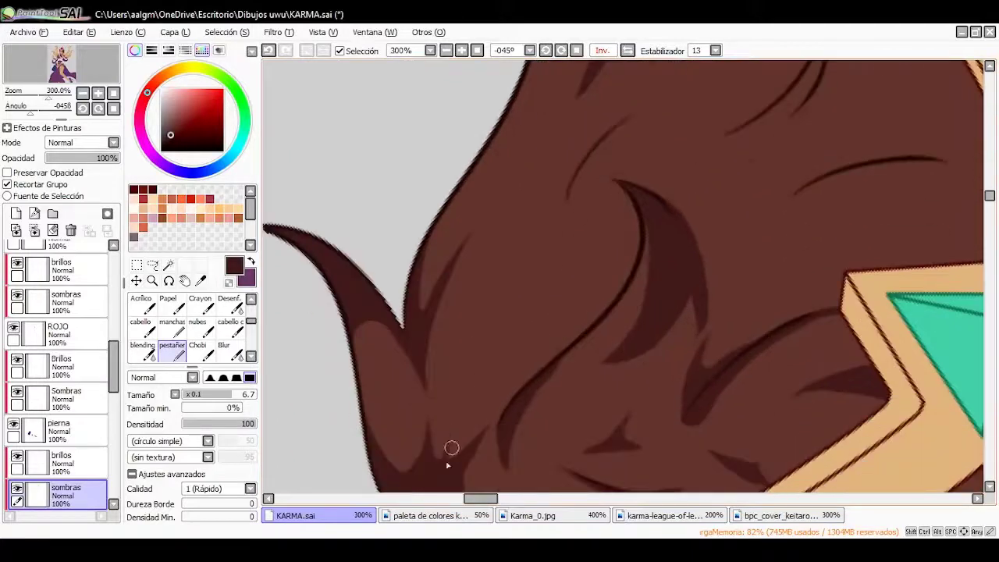
scroll(481, 334, down, 2)
scroll(461, 351, up, 2)
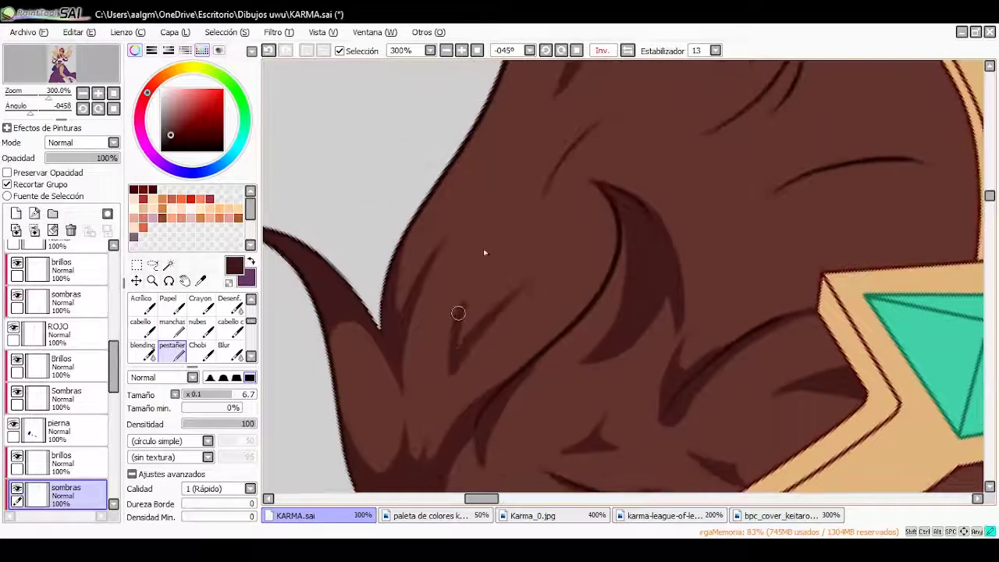
Paint a forked shadow along the strand between the tall tuft and the central curved lock
scroll(485, 316, down, 2)
scroll(468, 336, up, 2)
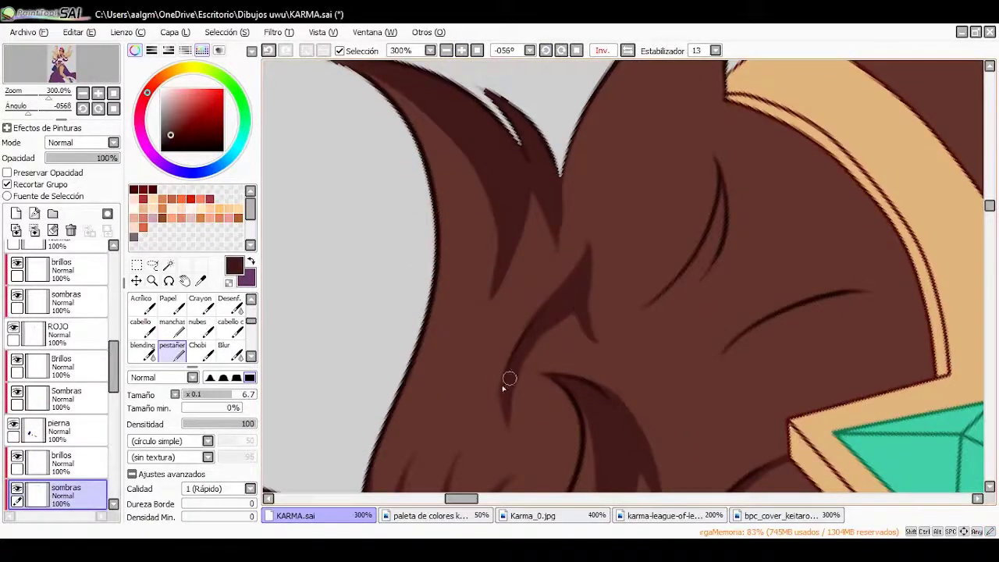
key(Delete)
Shade the underside and base of the hooked hair tuft that curves over the end of the tiara
key(Home)
key(ctrl+plus)
key(ctrl+plus)
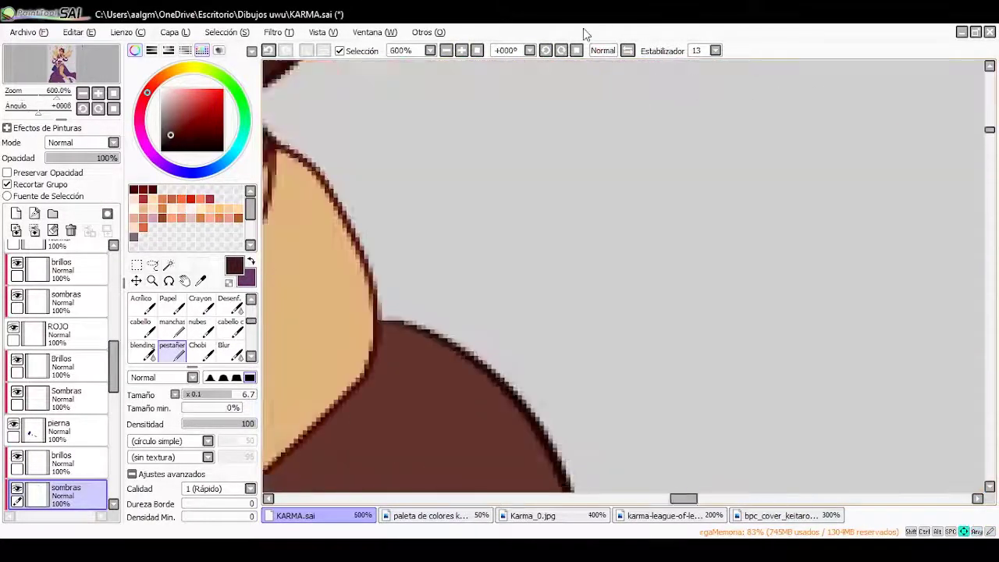
key(Insert)
key(ctrl+minus)
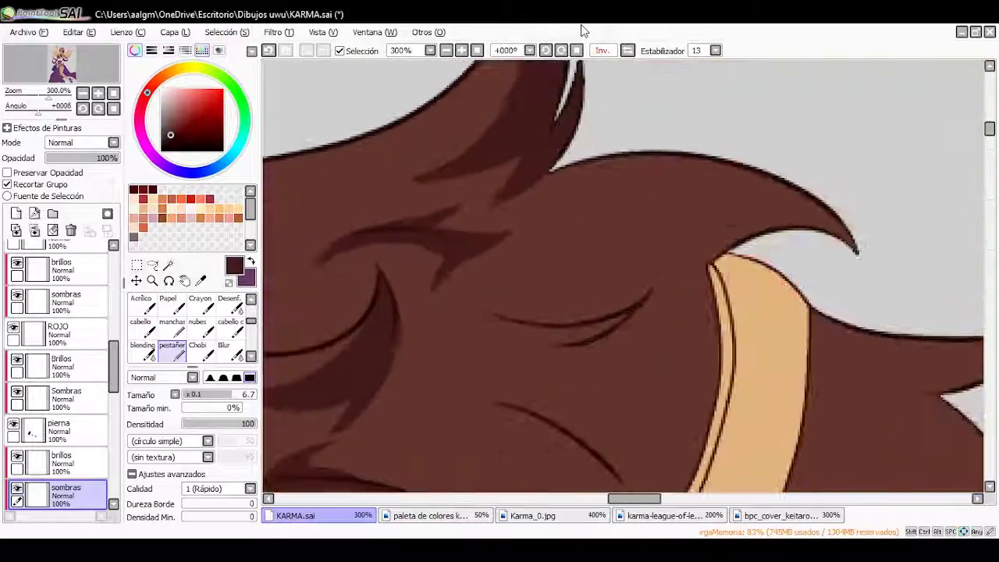
key(Delete)
key(Delete)
key(Delete)
key(ctrl+plus)
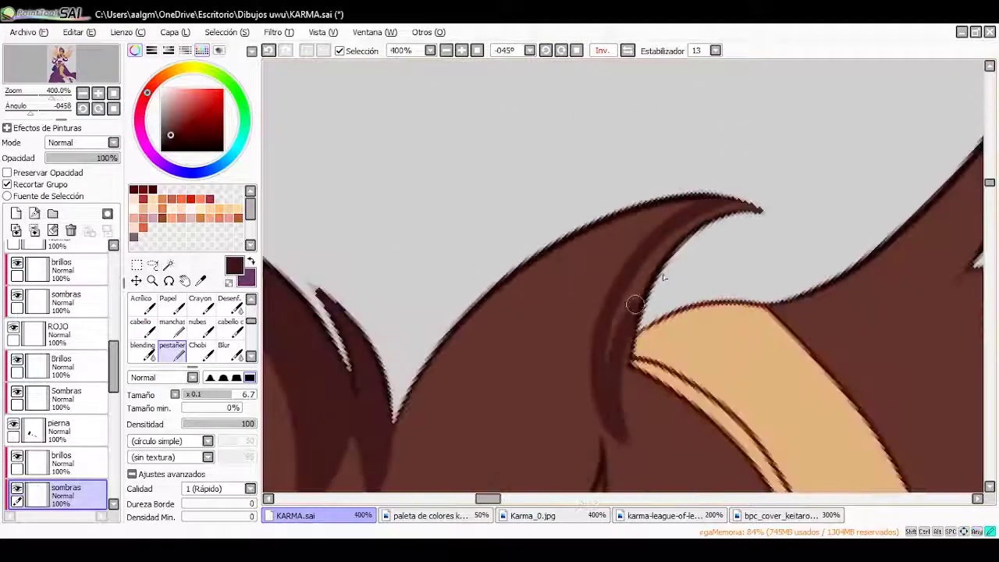
drag(634, 305, 627, 391)
drag(630, 437, 616, 303)
key(ctrl+minus)
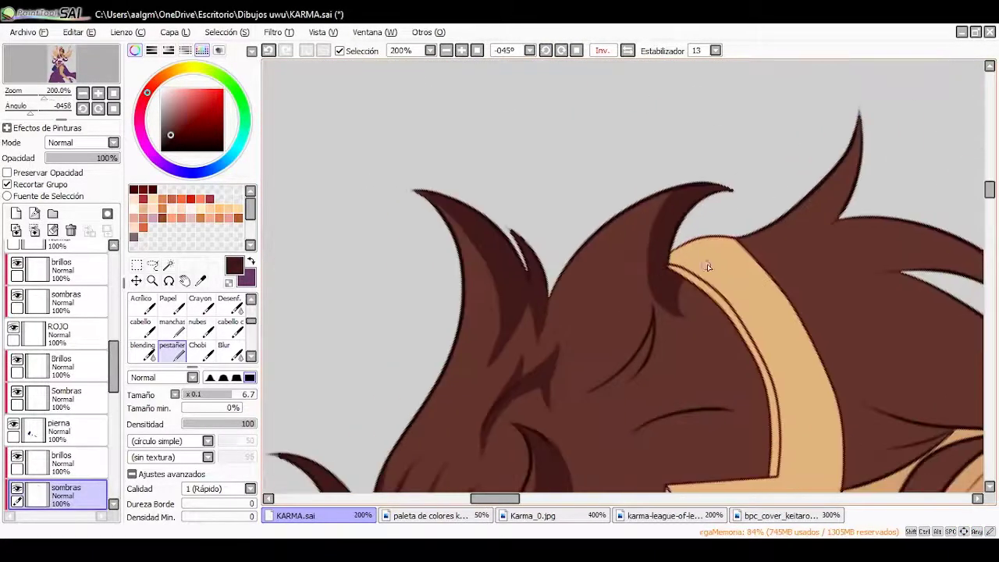
Add pointed shadows along the curved strand lines between the tiara band, its jewel and the hooked tuft
click(576, 50)
click(601, 50)
click(477, 50)
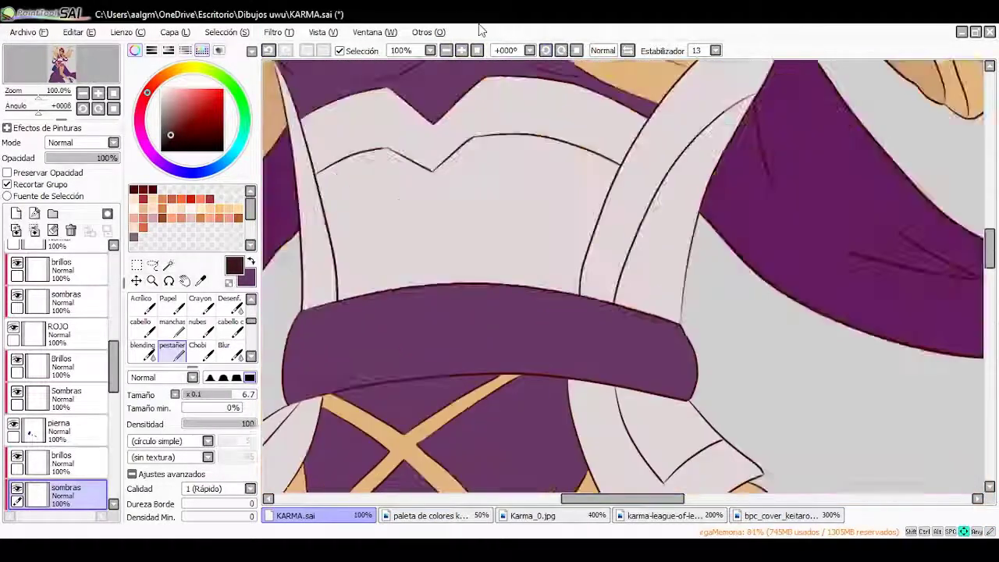
drag(480, 30, 581, 315)
scroll(580, 185, up, 2)
key(h)
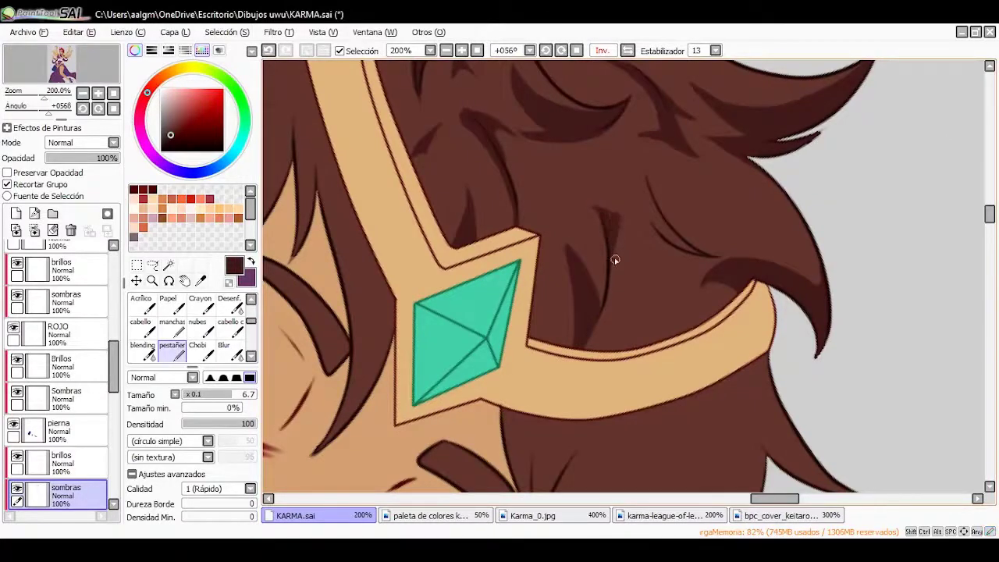
key(Home)
drag(614, 232, 535, 310)
scroll(535, 309, up, 2)
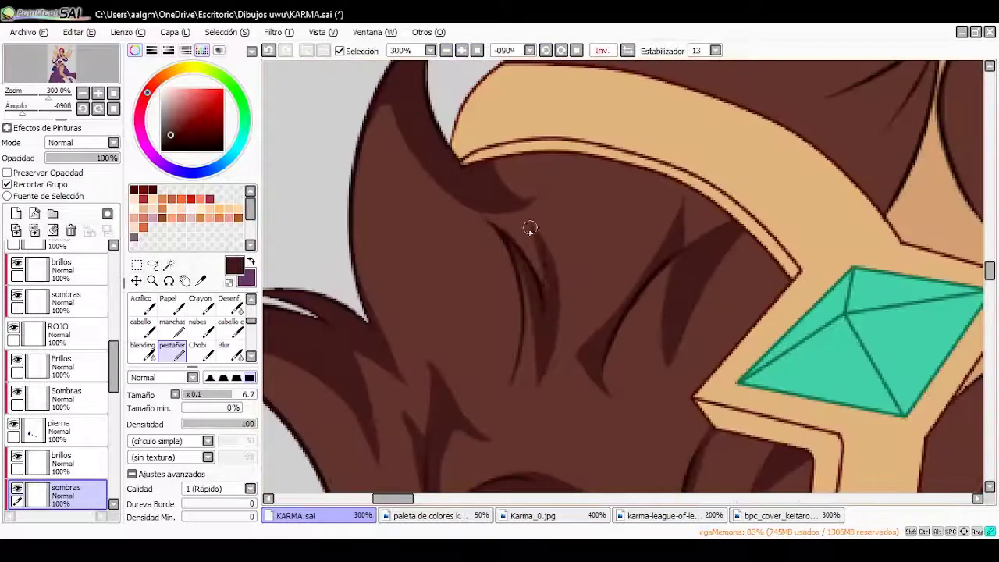
Extend the hooked tuft's shadow across its width toward the tip
key(Home)
scroll(837, 193, up, 2)
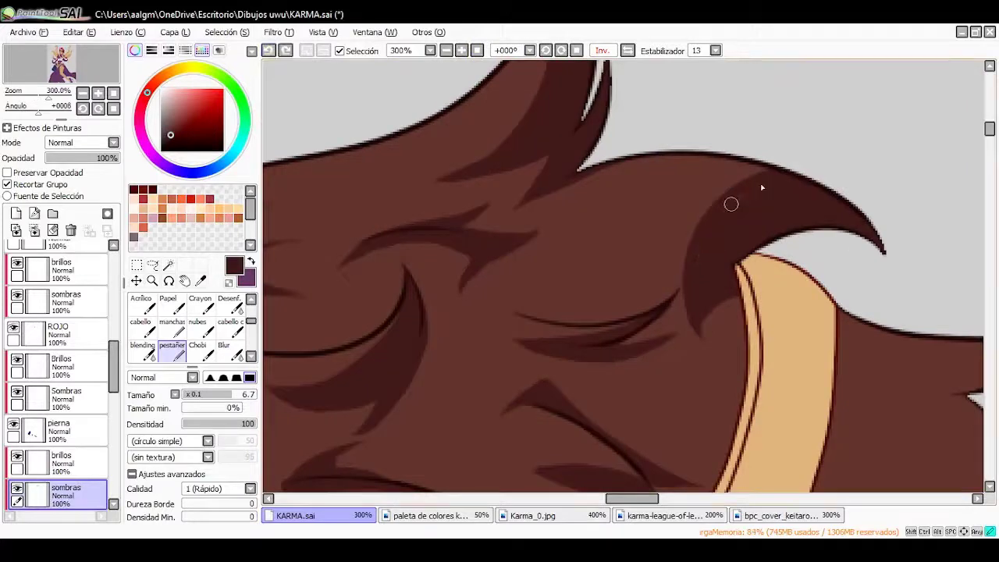
key(Home)
scroll(968, 171, up, 2)
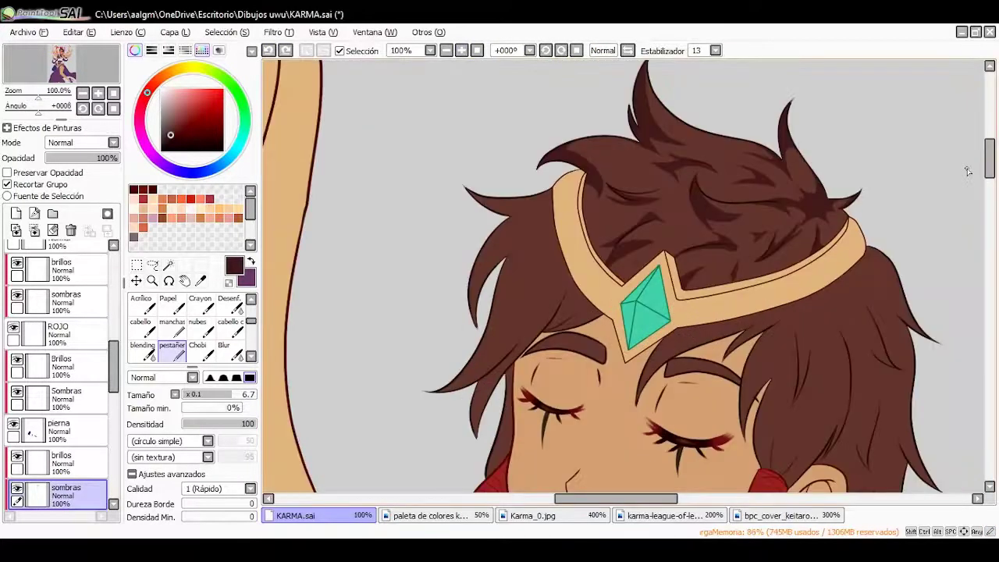
Shade the pointed tuft just below the tiara's end and the curved lock beneath it
scroll(639, 320, down, 3)
scroll(639, 316, up, 1)
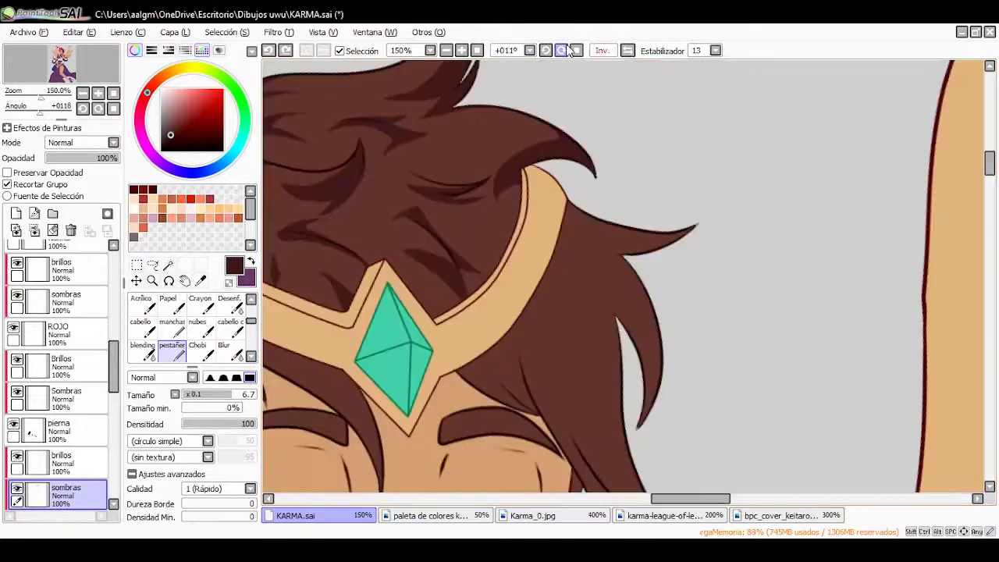
click(562, 50)
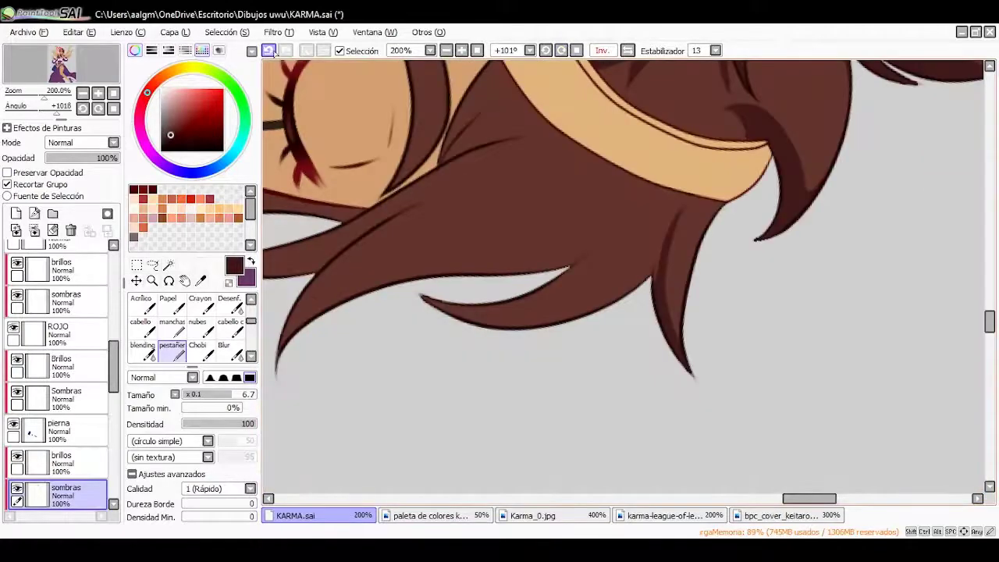
scroll(744, 280, up, 1)
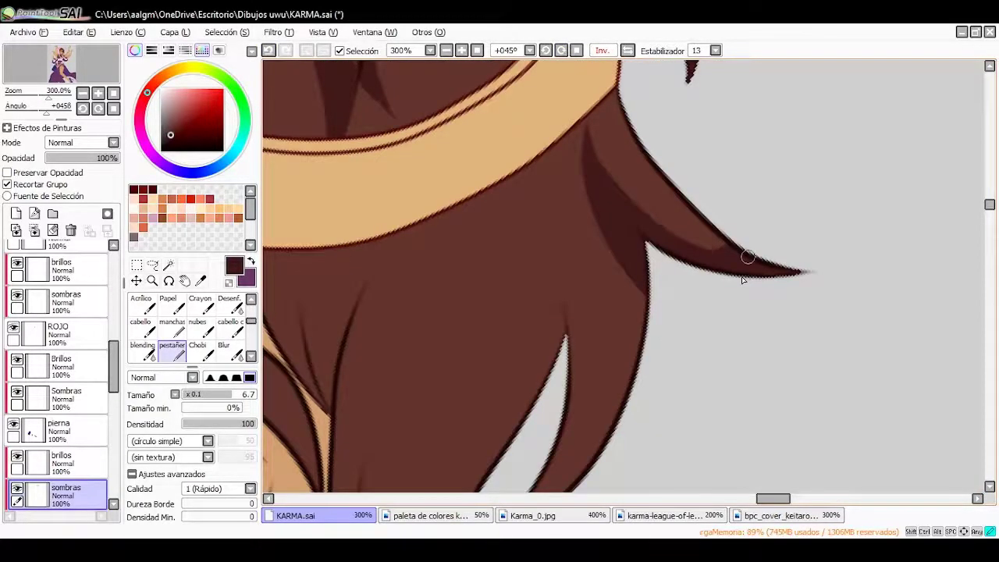
scroll(637, 199, down, 2)
scroll(613, 315, down, 2)
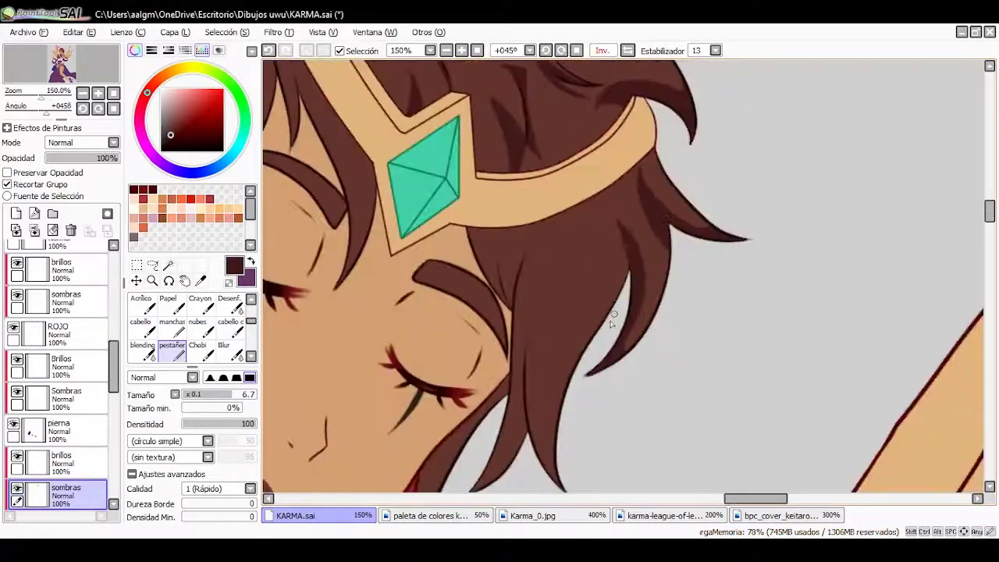
Paint a forked shadow on the side lock beside the narrow gap and shade the strands under the tiara near the eyebrow
scroll(612, 321, up, 1)
drag(613, 191, 571, 264)
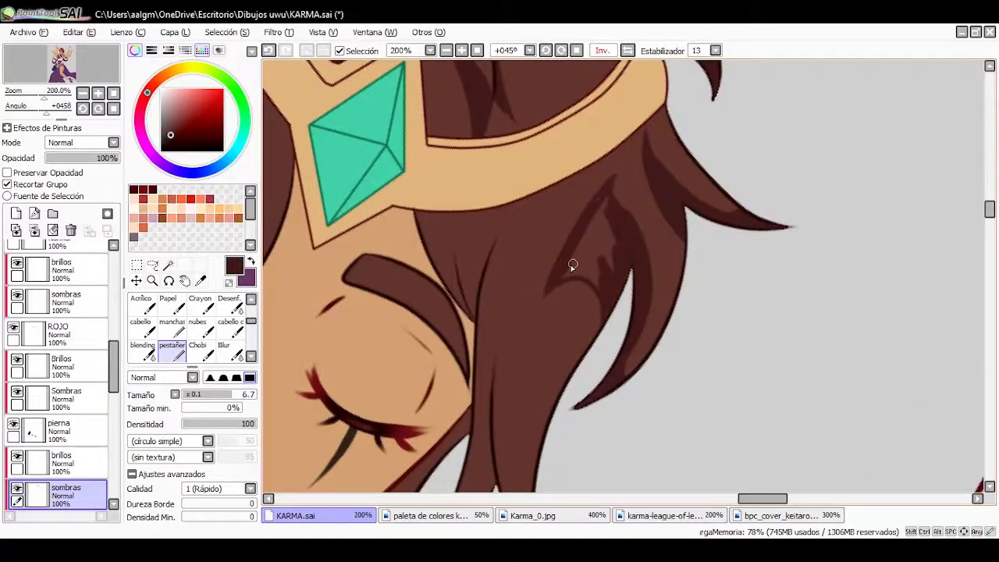
scroll(618, 212, up, 1)
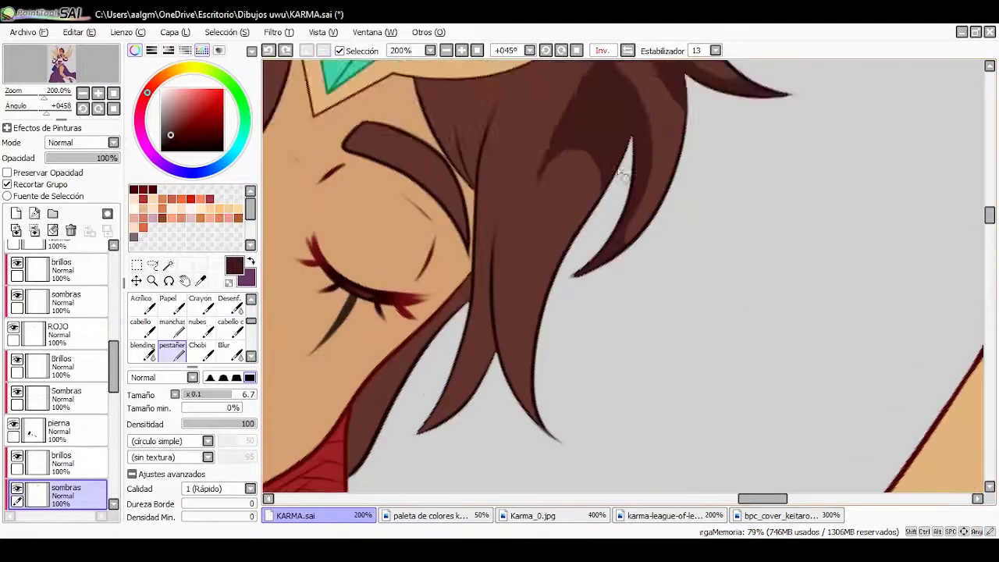
mouse_move(416, 345)
mouse_down()
mouse_move(477, 317)
mouse_move(423, 306)
mouse_move(456, 187)
mouse_move(440, 233)
mouse_move(284, 365)
mouse_move(469, 342)
mouse_move(486, 288)
mouse_up()
drag(570, 133, 757, 295)
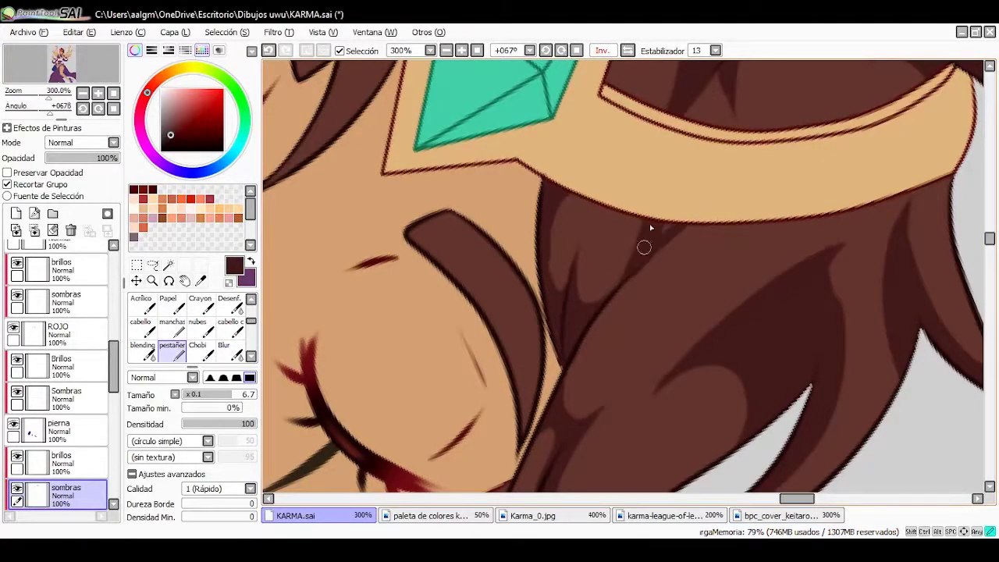
Add a small wedge shadow to the crown hair along the tiara band's inner edge
scroll(650, 227, down, 2)
key(Home)
scroll(530, 272, down, 2)
scroll(531, 271, up, 4)
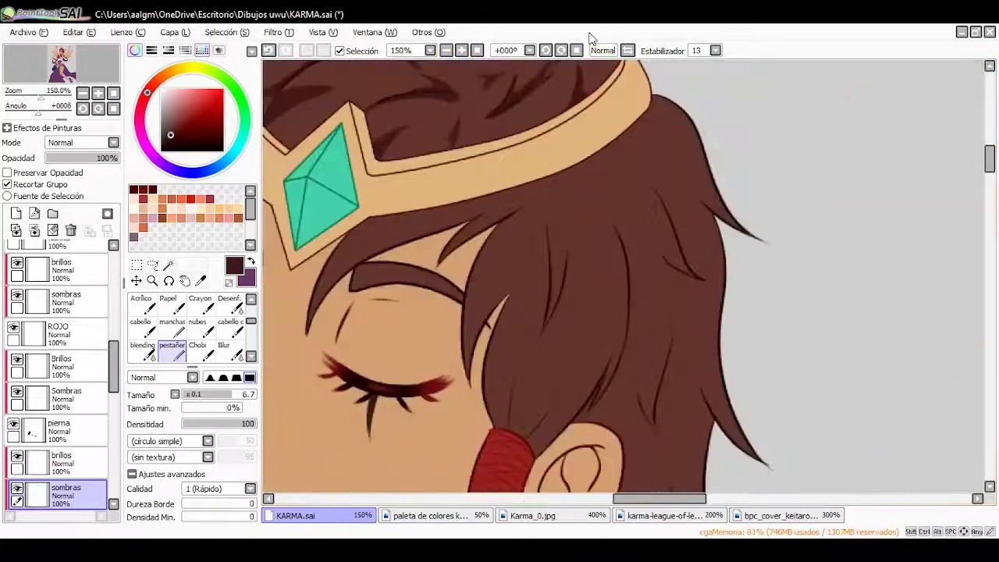
scroll(531, 271, down, 3)
scroll(363, 254, up, 3)
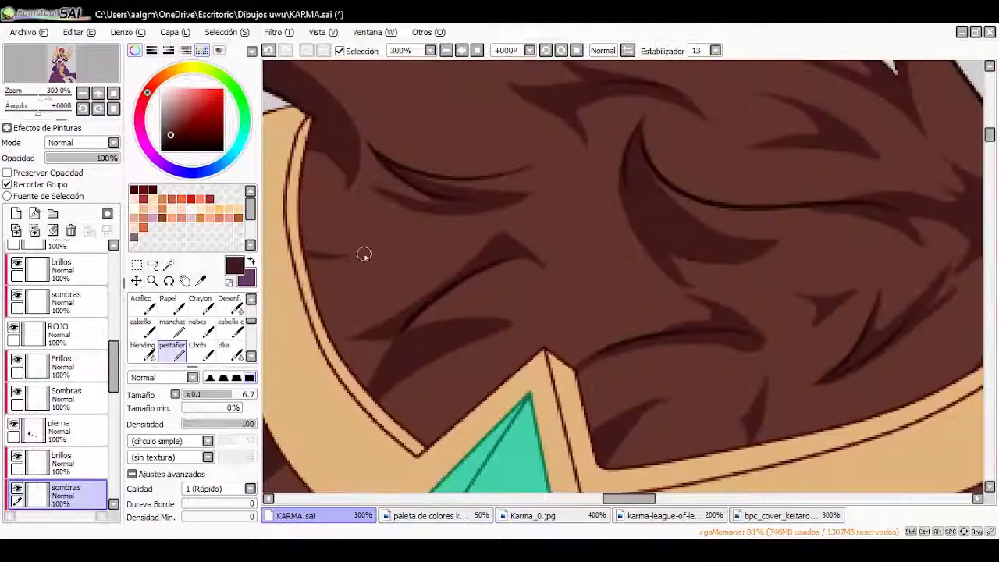
scroll(356, 263, down, 4)
Shade the bang sweeping out beneath the tiara's jewel and add shadows to the eyebrows
scroll(656, 332, up, 3)
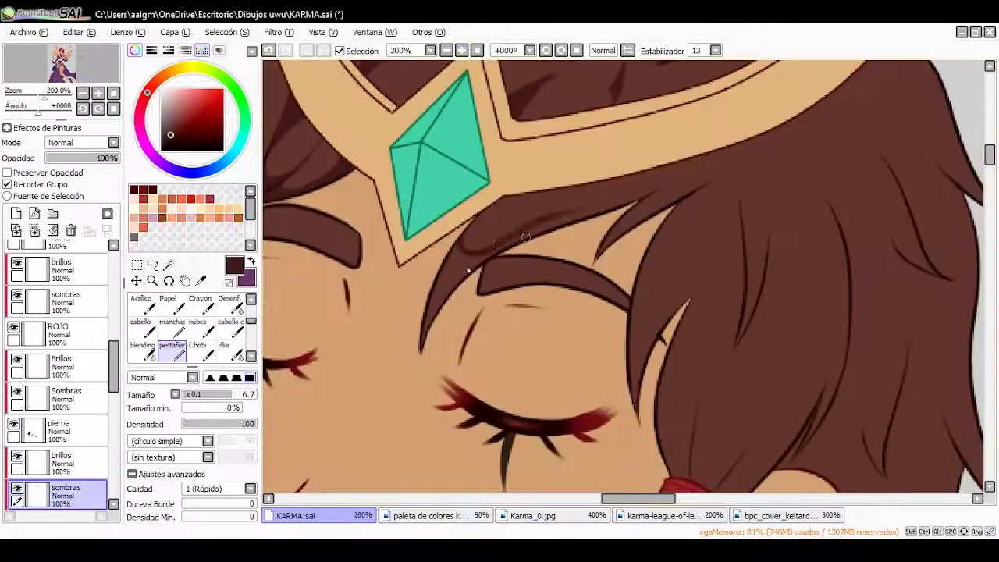
drag(421, 356, 626, 192)
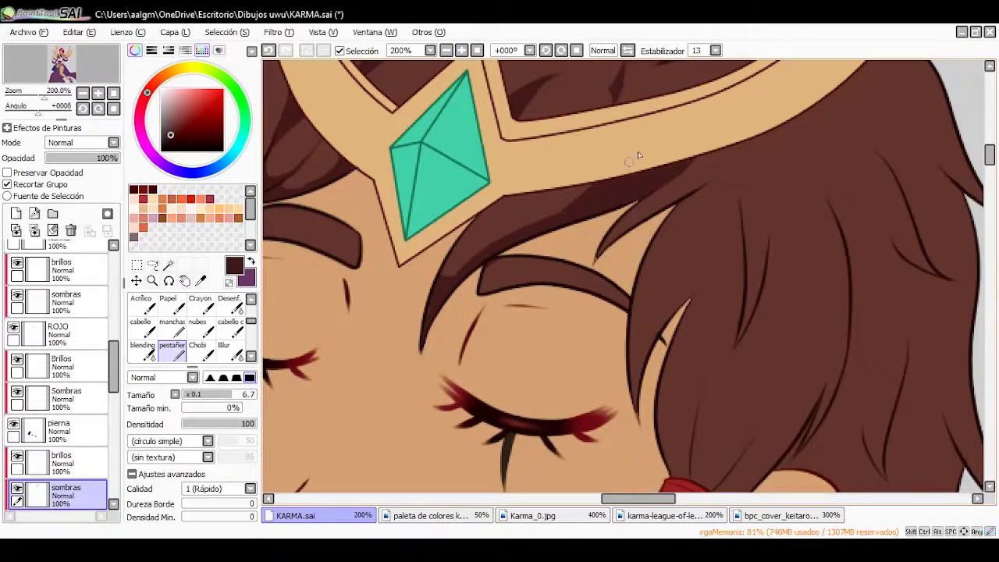
scroll(452, 342, down, 3)
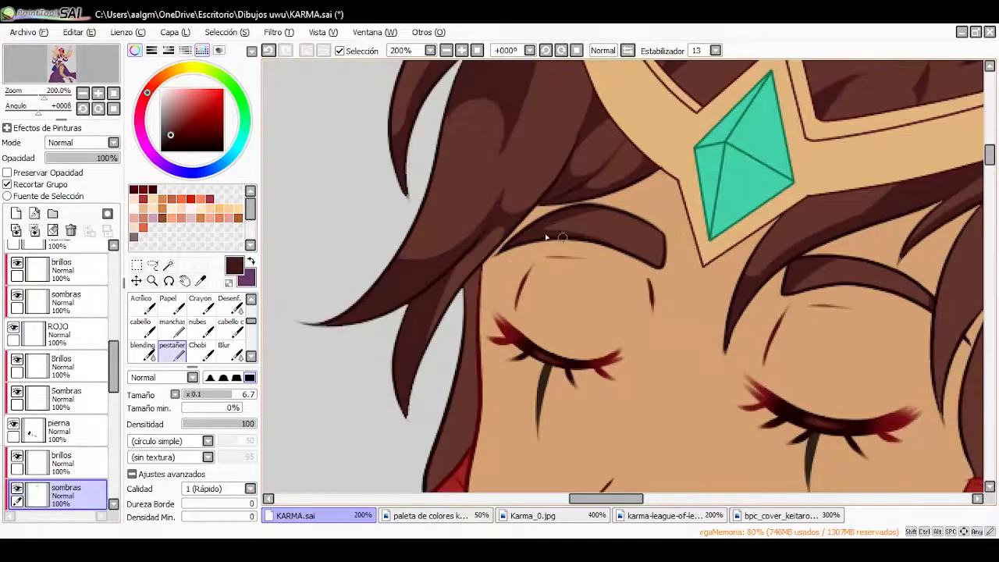
scroll(521, 419, up, 3)
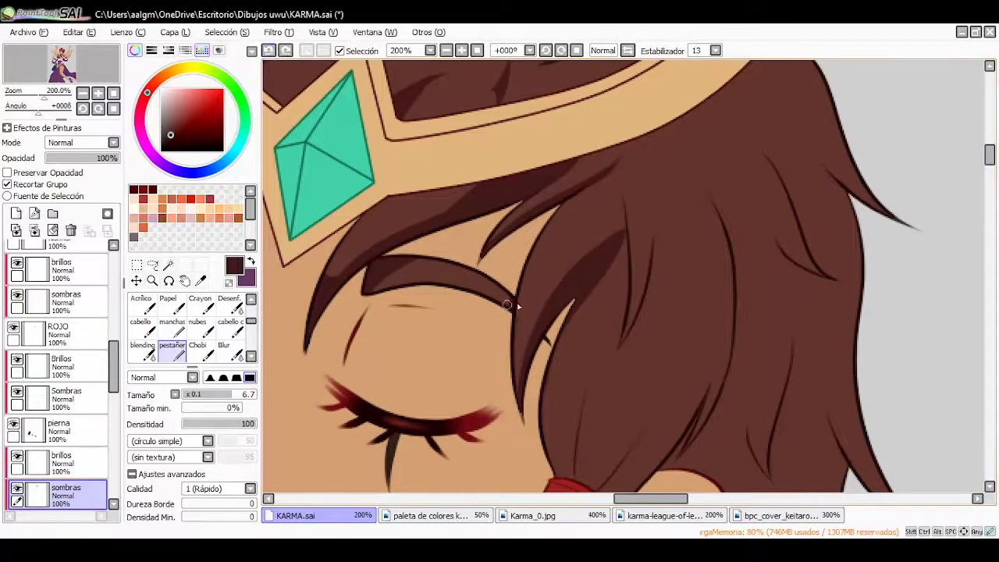
Shade the lock beside the closed eye and the pointed strand next to it
scroll(507, 304, up, 1)
mouse_move(471, 346)
mouse_down()
mouse_move(628, 182)
mouse_move(581, 353)
mouse_move(741, 149)
mouse_up()
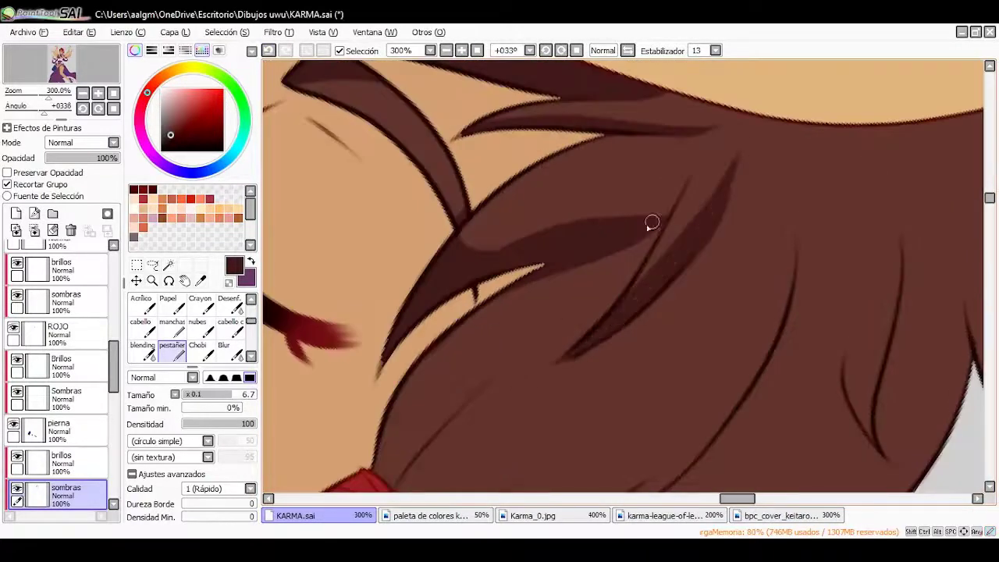
key(Home)
Paint forked shadows across the top and along the outer edge of the rounded side lock above the ear
mouse_move(653, 395)
mouse_down()
mouse_move(510, 171)
mouse_move(588, 260)
mouse_move(632, 232)
mouse_up()
drag(568, 202, 503, 285)
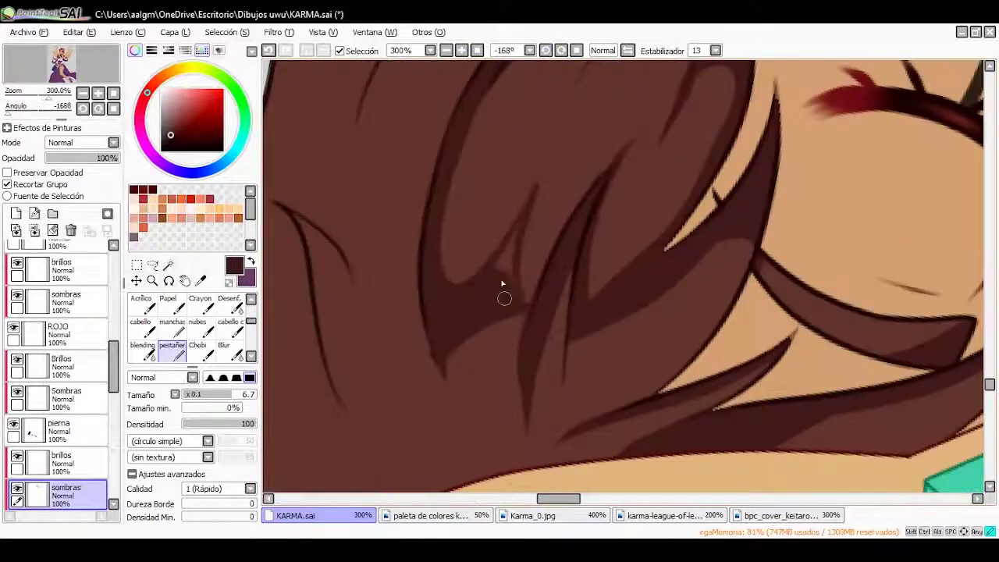
drag(483, 477, 498, 156)
key(Home)
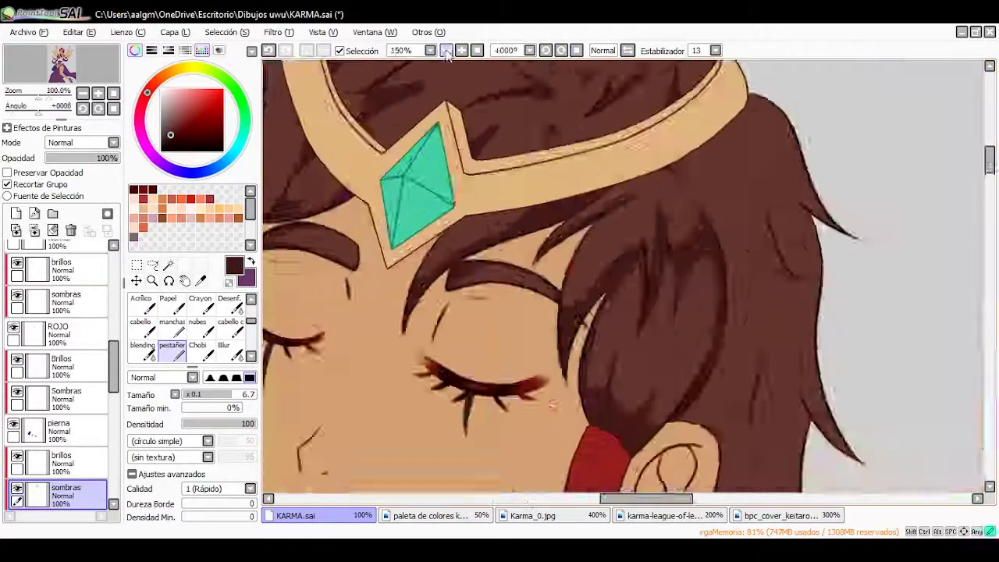
Refine the scalloped shadow at the base of the side lock where it enters the red wrap
key(e)
scroll(454, 203, up, 3)
scroll(454, 203, down, 2)
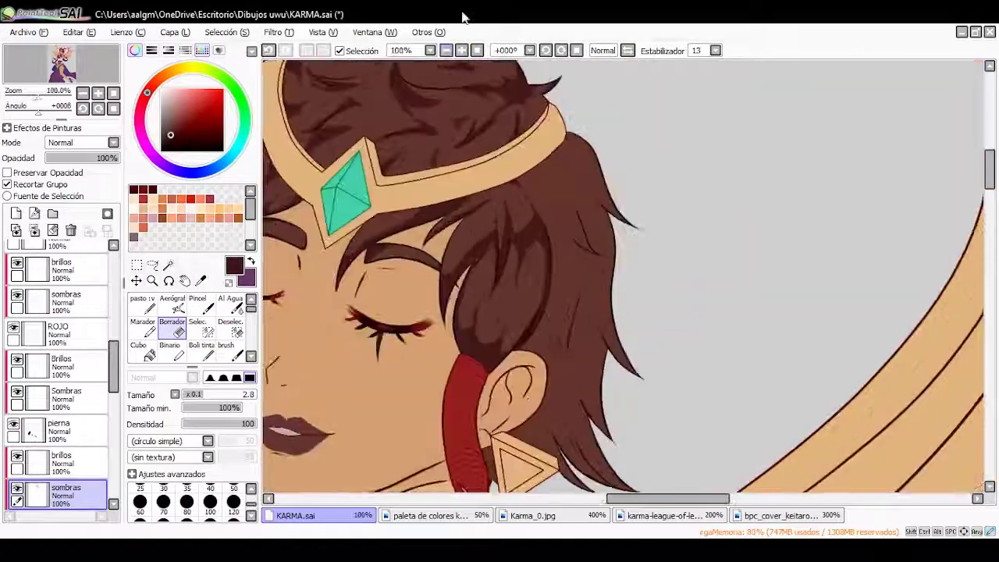
drag(470, 127, 470, 74)
scroll(378, 100, up, 4)
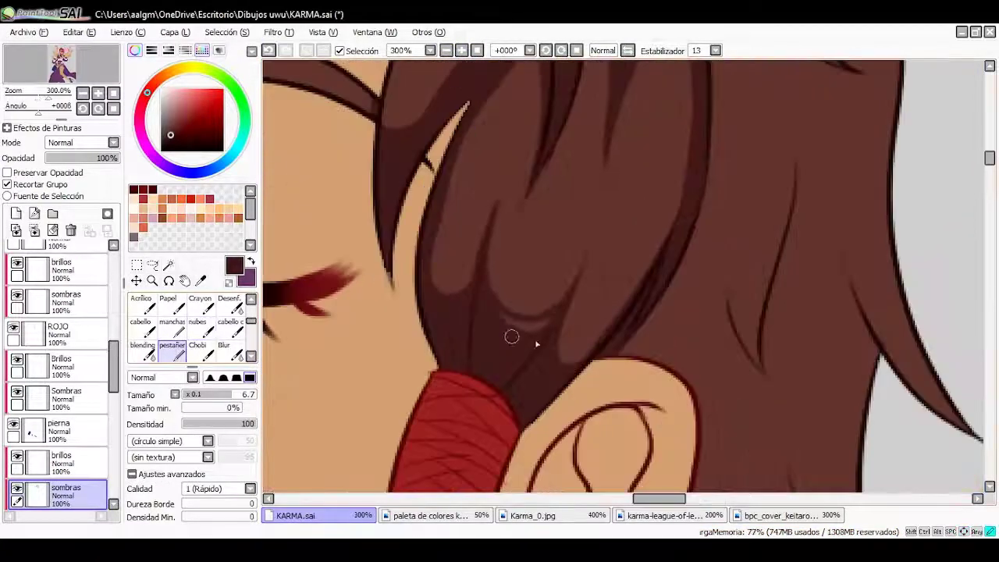
key(ctrl+minus)
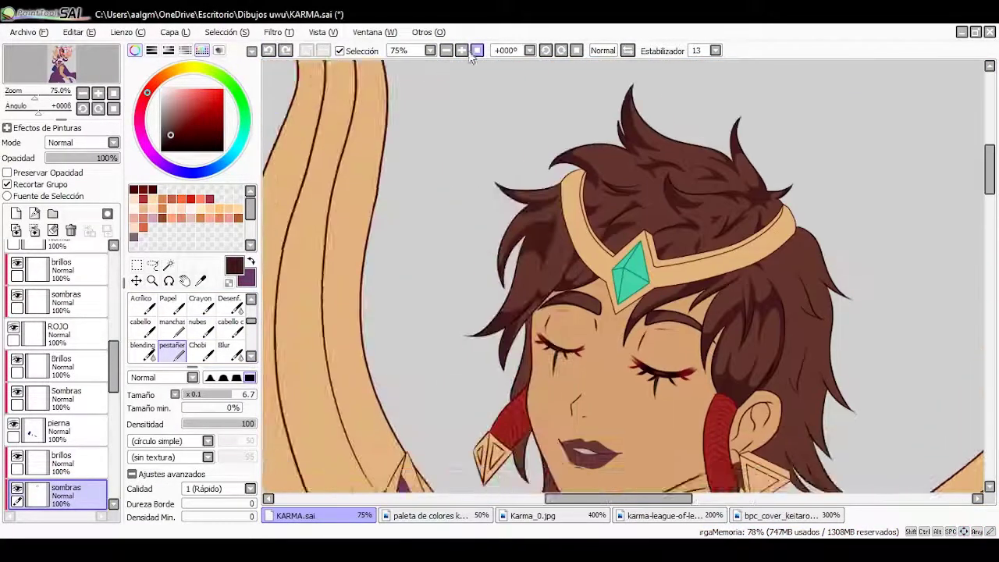
Set the brush size to 10 and shade the lower back hair behind the ear and triangular earring
key(ctrl+plus)
scroll(646, 446, down, 2)
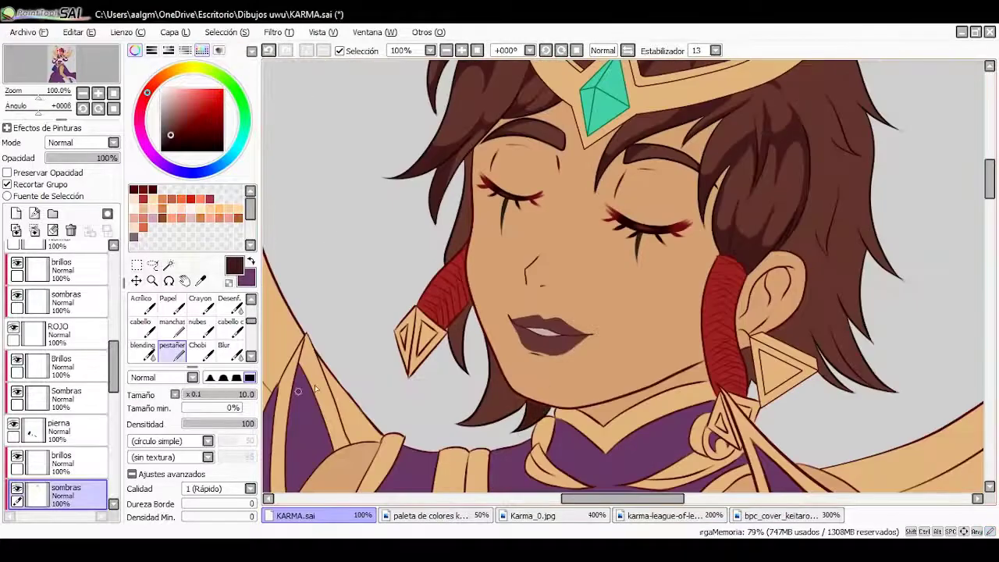
drag(465, 163, 595, 294)
scroll(581, 312, up, 2)
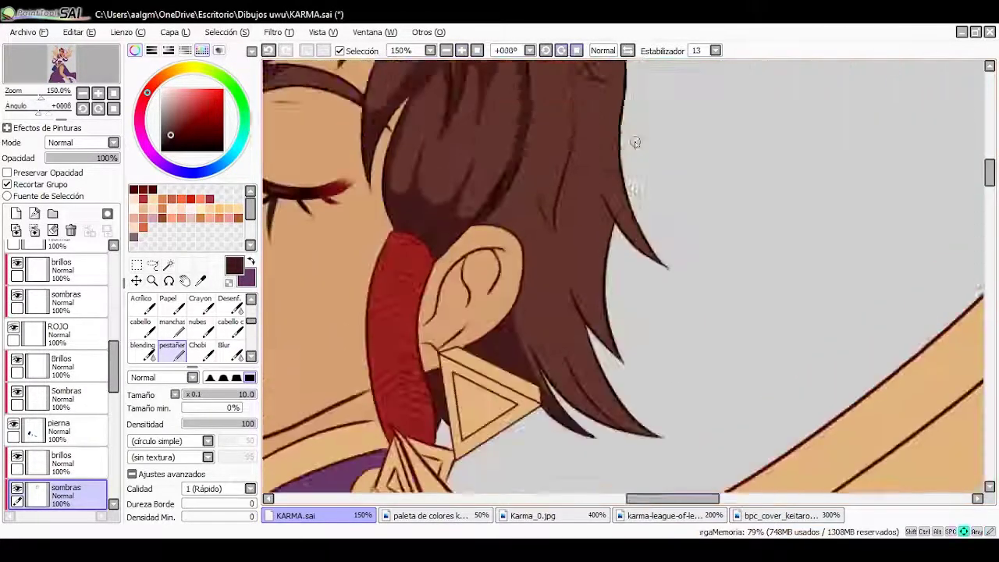
drag(511, 258, 589, 145)
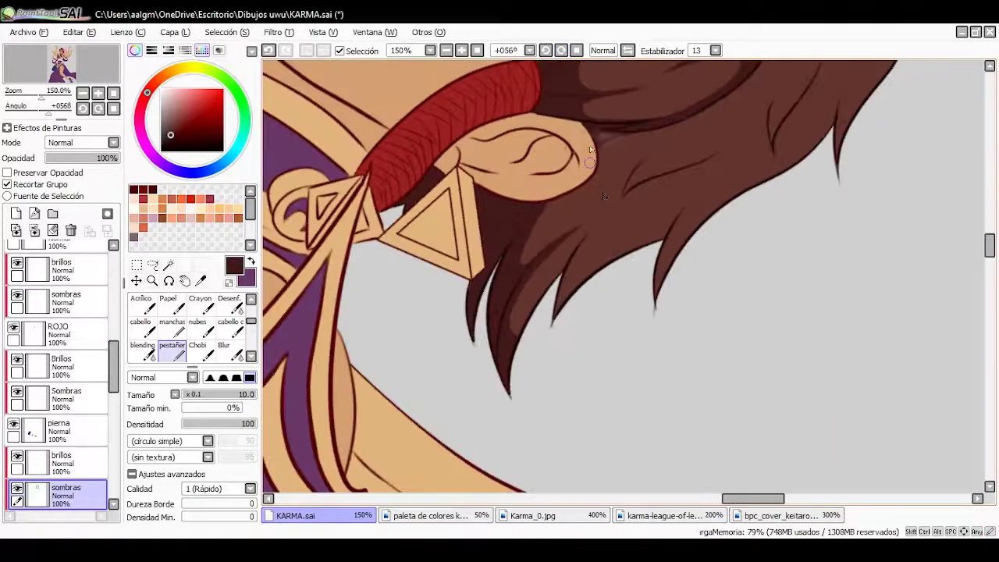
scroll(587, 363, up, 2)
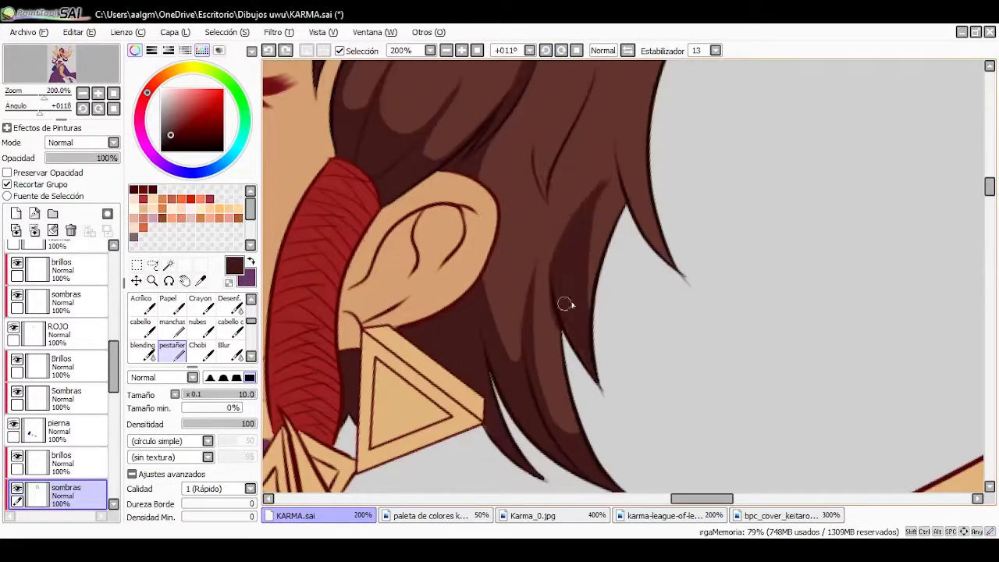
Shade the outer back hair tips and the forked strand lines behind the ear
drag(577, 272, 564, 358)
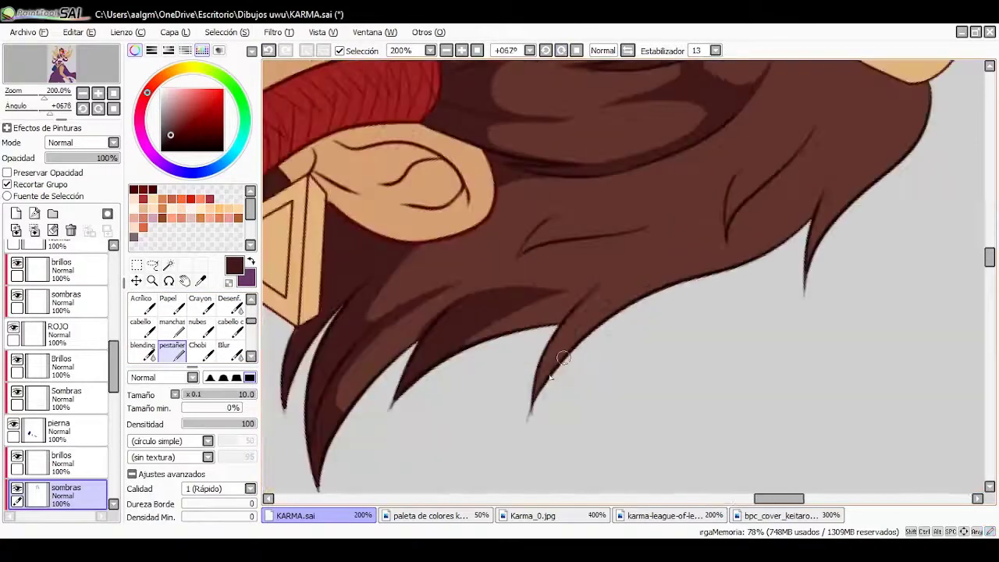
key(Home)
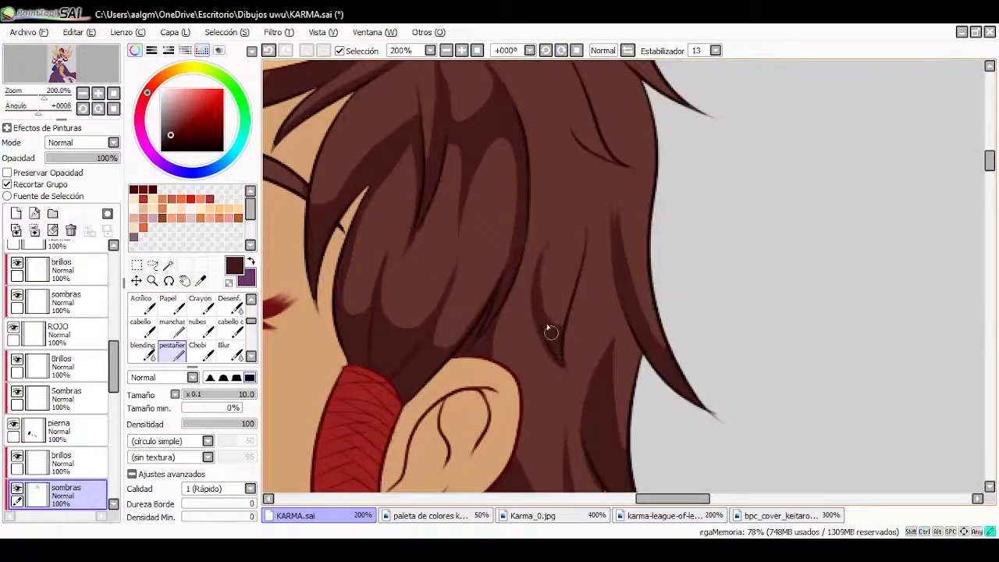
scroll(571, 381, down, 2)
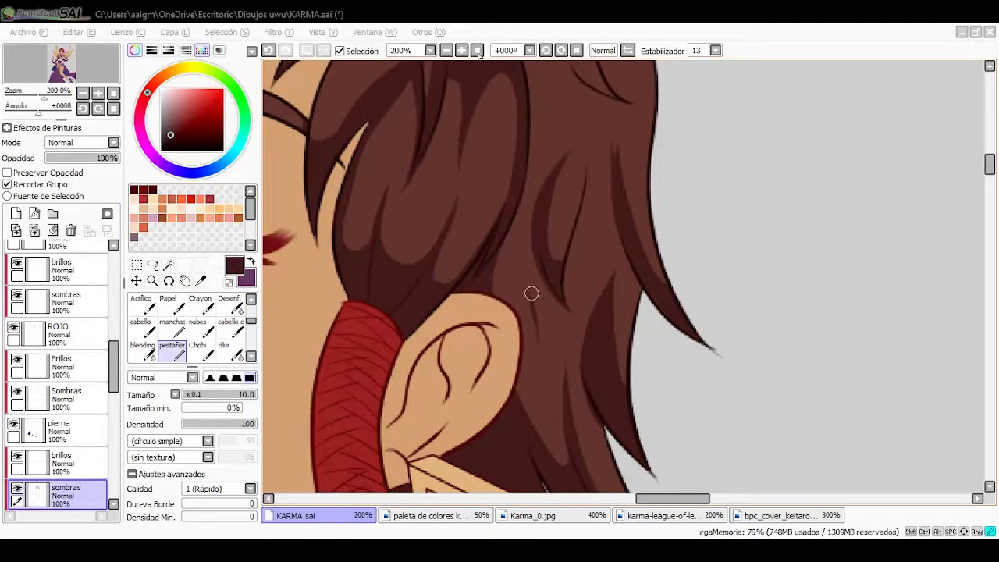
Paint a small forked shadow strand in the back hair just behind the ear
key(ctrl+plus)
drag(435, 326, 453, 357)
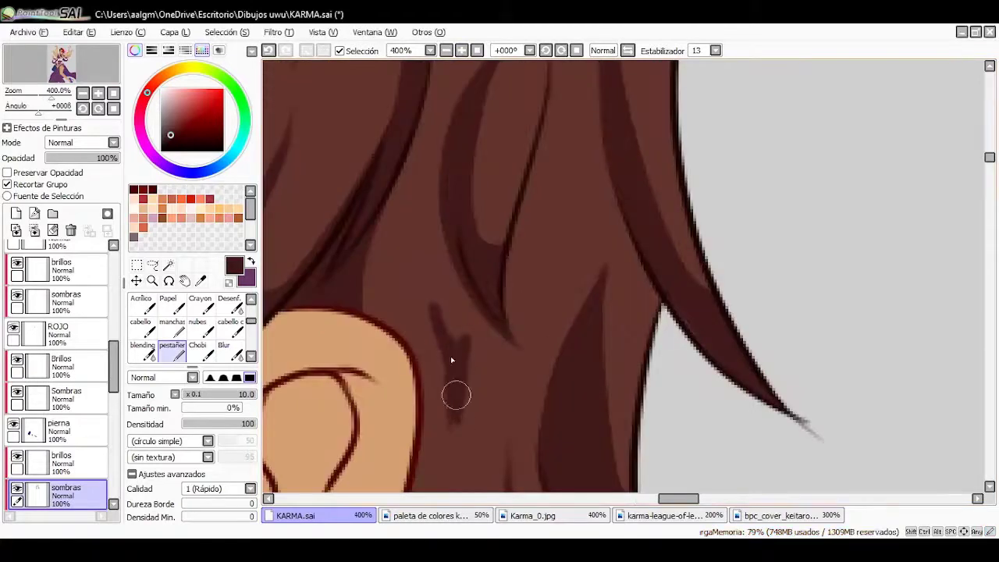
click(445, 50)
Paint pointed strand shadows on the back hair below the tiara, along its outer edge and flicked tip
scroll(611, 176, up, 5)
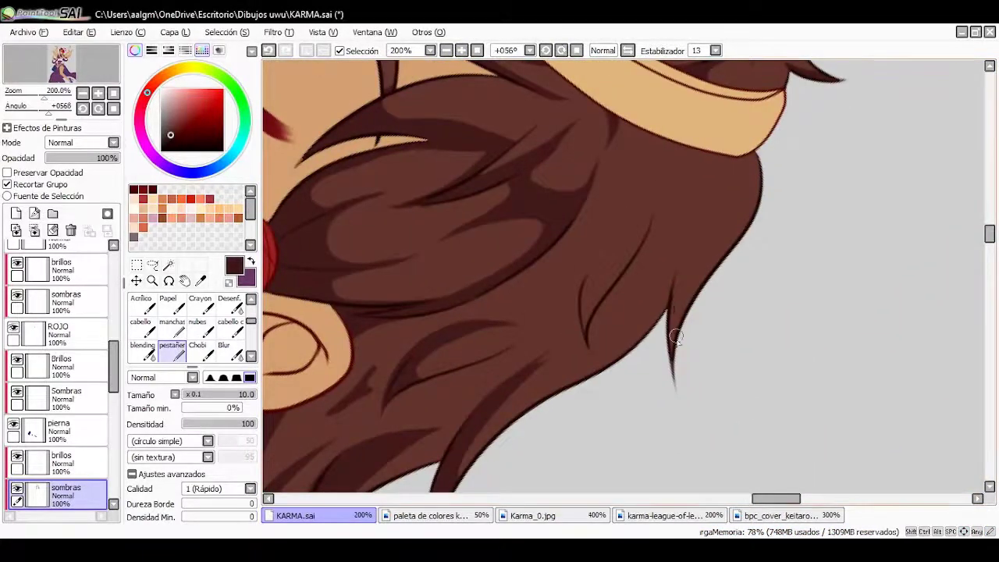
mouse_move(676, 343)
mouse_down()
mouse_move(725, 203)
mouse_move(761, 144)
mouse_up()
mouse_move(587, 337)
mouse_down()
mouse_move(636, 192)
mouse_move(578, 312)
mouse_up()
drag(546, 281, 524, 343)
key(Delete)
drag(624, 149, 597, 201)
key(Delete)
drag(683, 203, 659, 265)
drag(655, 253, 642, 321)
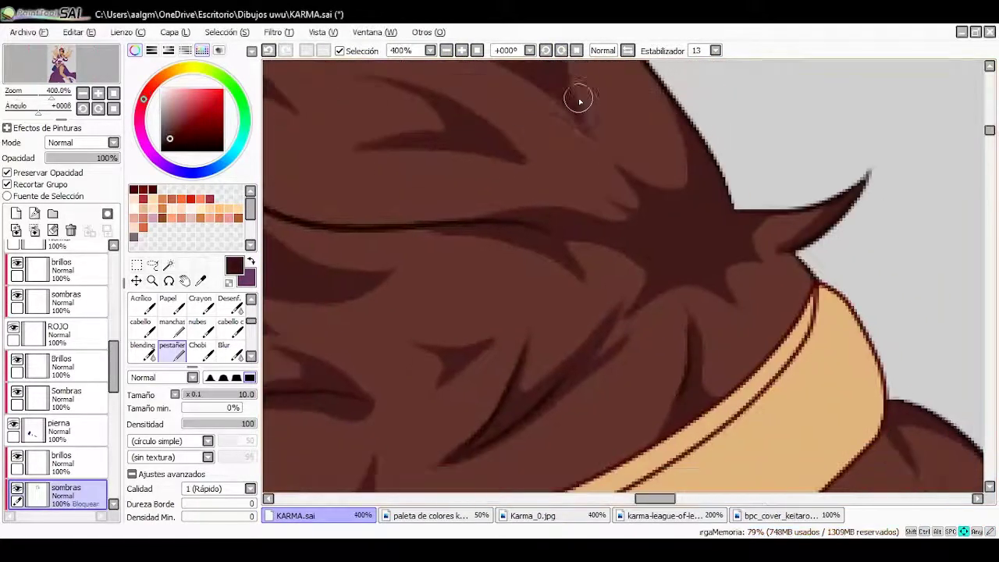
With opacity preserved on the sombras layer, darken the shadows at the crown whorl, the central curl and the upright tufts
drag(686, 171, 622, 276)
mouse_move(671, 218)
mouse_down()
mouse_move(718, 147)
mouse_move(709, 239)
mouse_move(730, 210)
mouse_up()
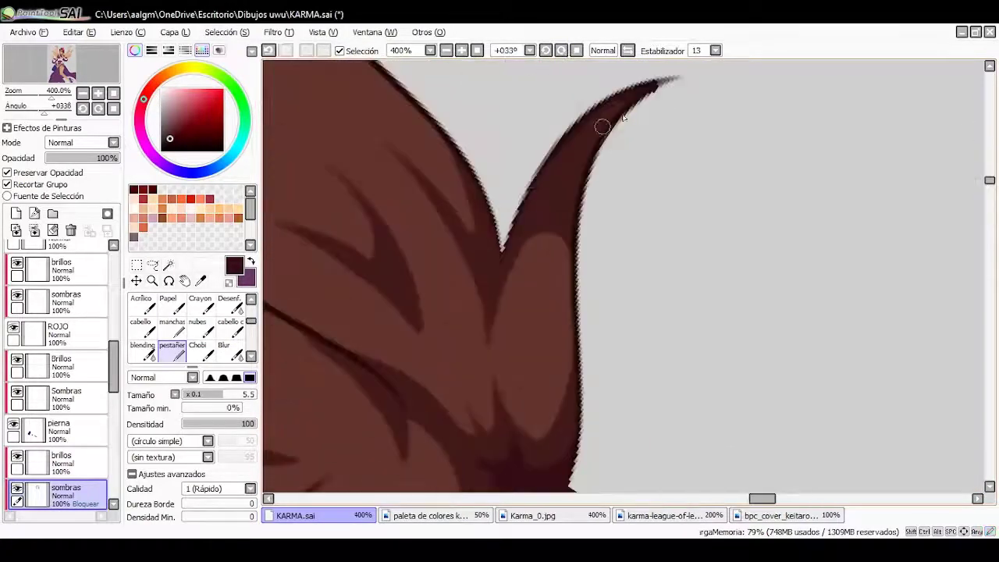
drag(613, 110, 540, 181)
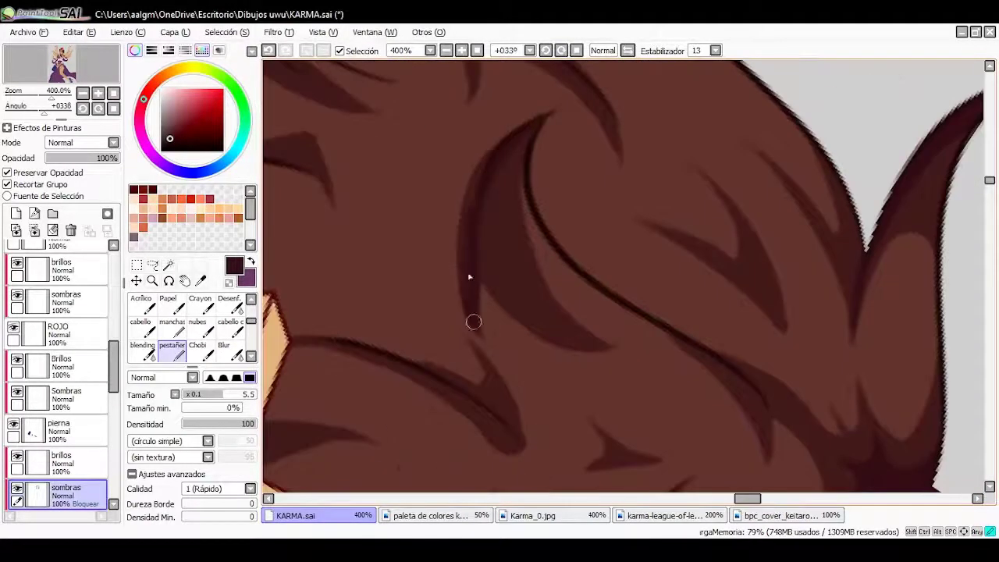
drag(471, 170, 460, 248)
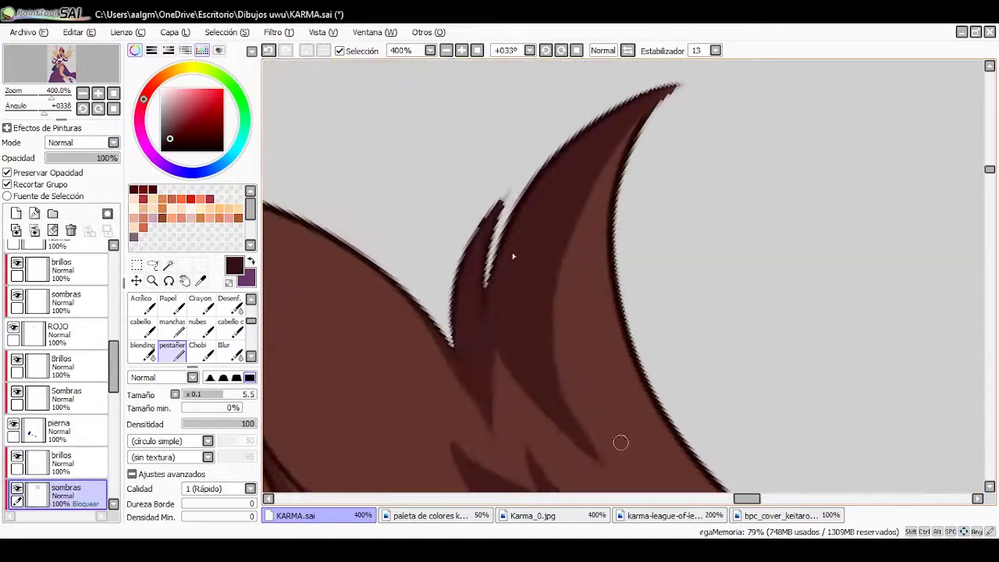
drag(494, 274, 472, 361)
drag(515, 239, 506, 351)
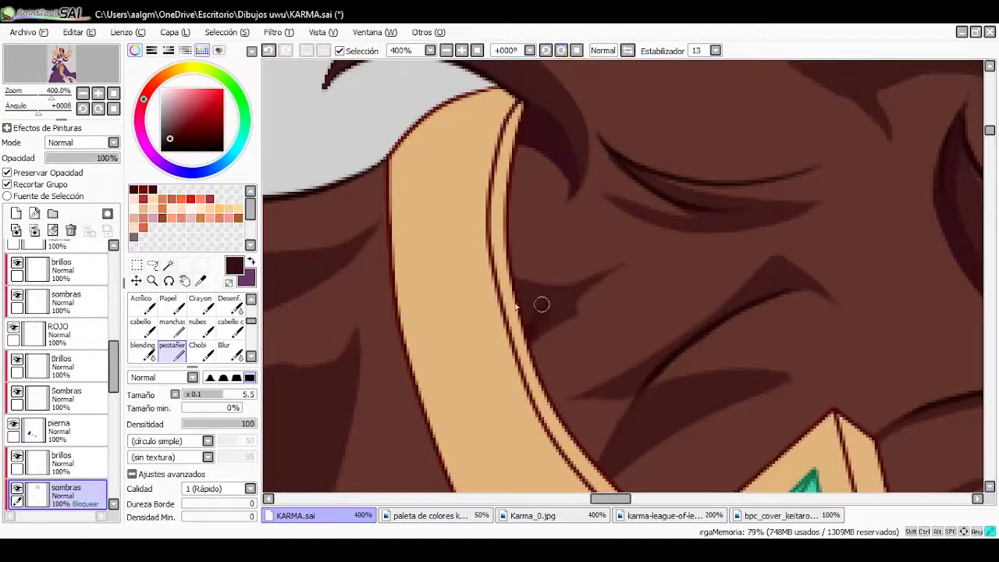
Darken the strand shadows inside the tiara, along its gold rim and around the gem setting
drag(542, 303, 645, 229)
drag(781, 375, 680, 417)
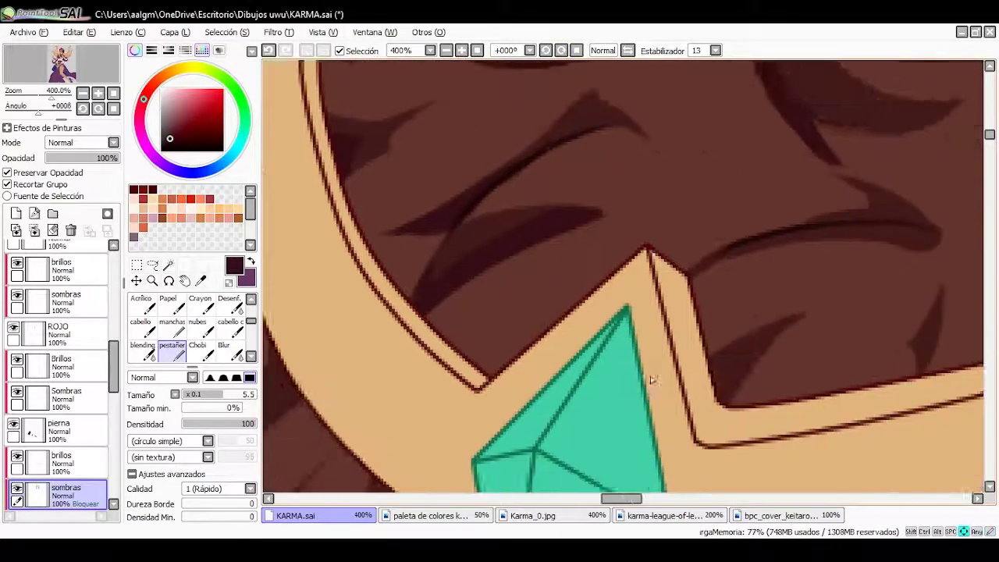
drag(694, 277, 593, 318)
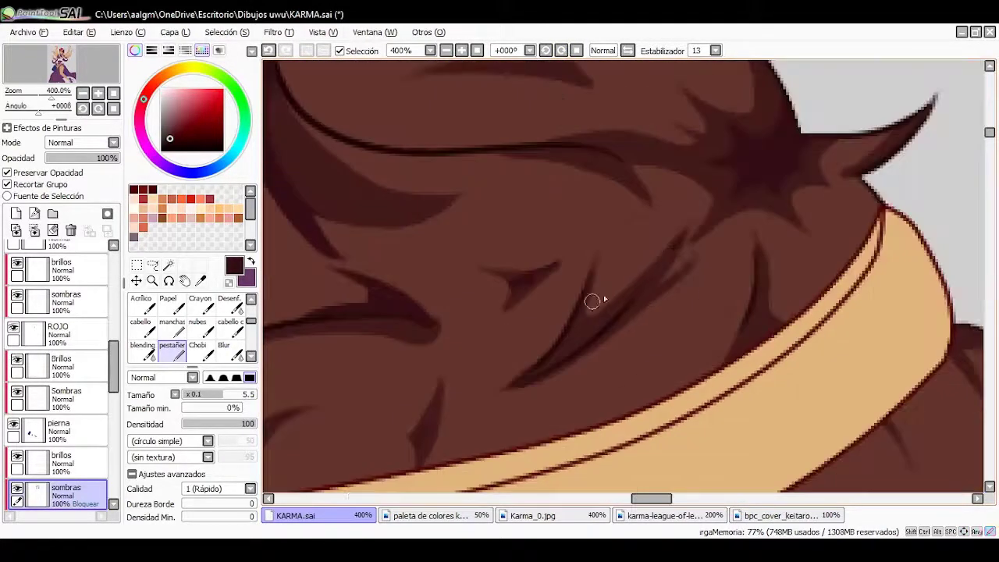
drag(691, 254, 612, 334)
drag(761, 327, 757, 246)
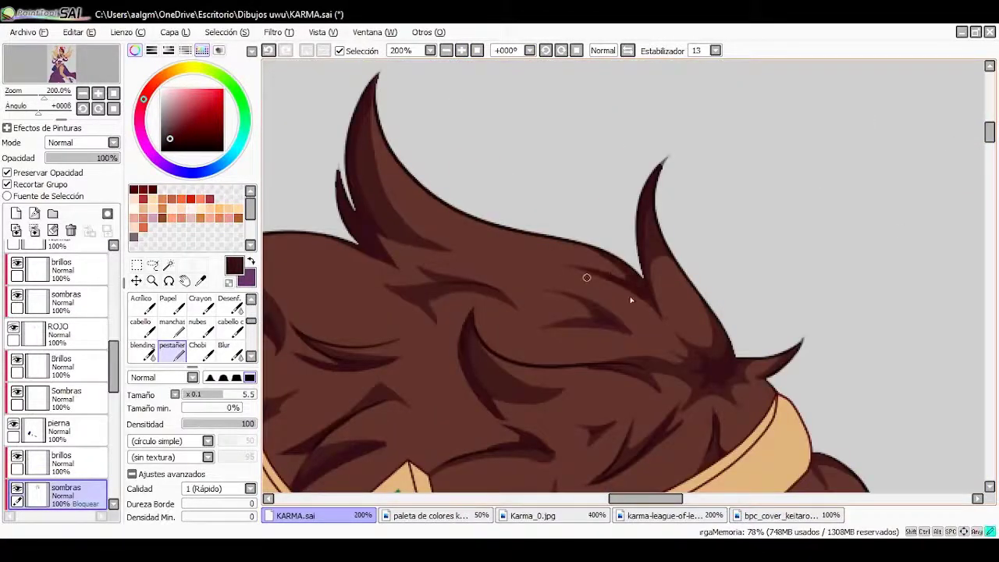
Darken the shadows of the forelock under the tiara, the rounded side lock and the upper back hair
drag(989, 133, 993, 155)
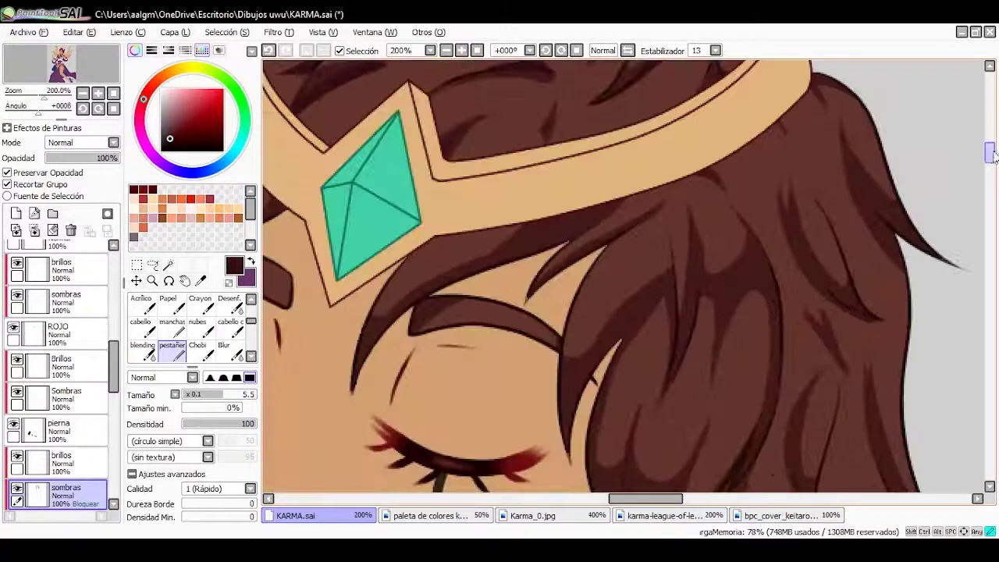
drag(554, 242, 624, 200)
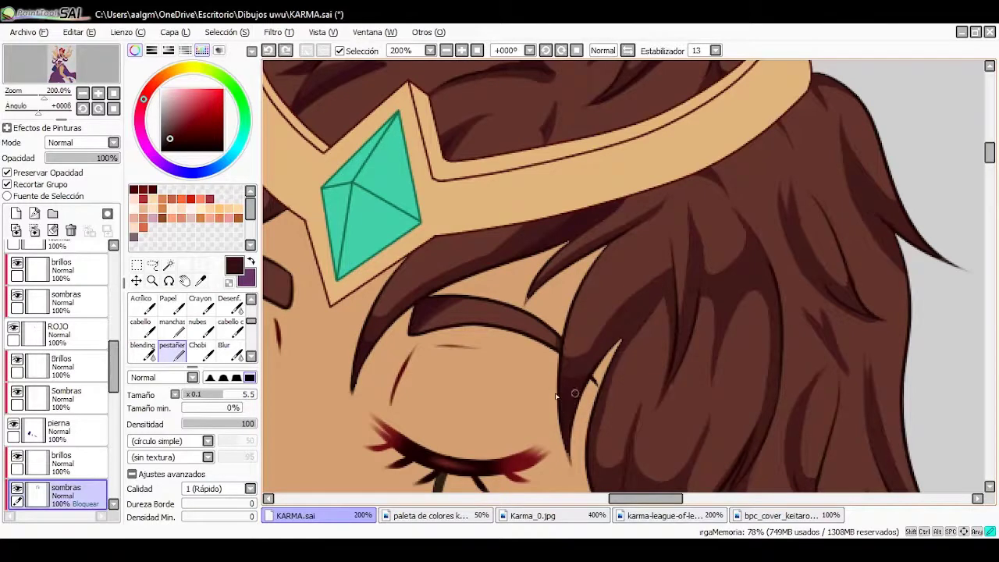
scroll(555, 397, down, 3)
drag(678, 420, 605, 399)
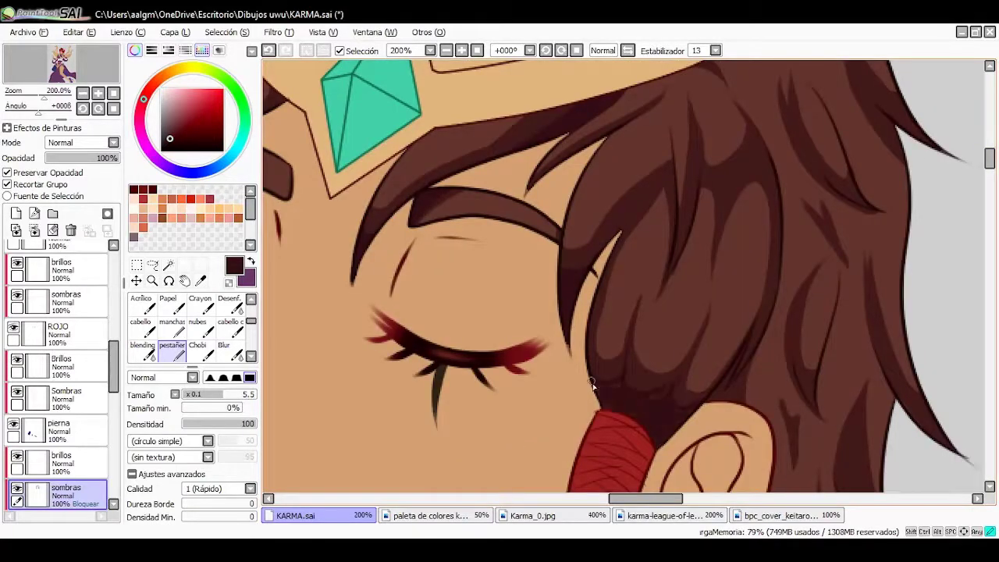
scroll(637, 396, right, 3)
scroll(558, 466, up, 2)
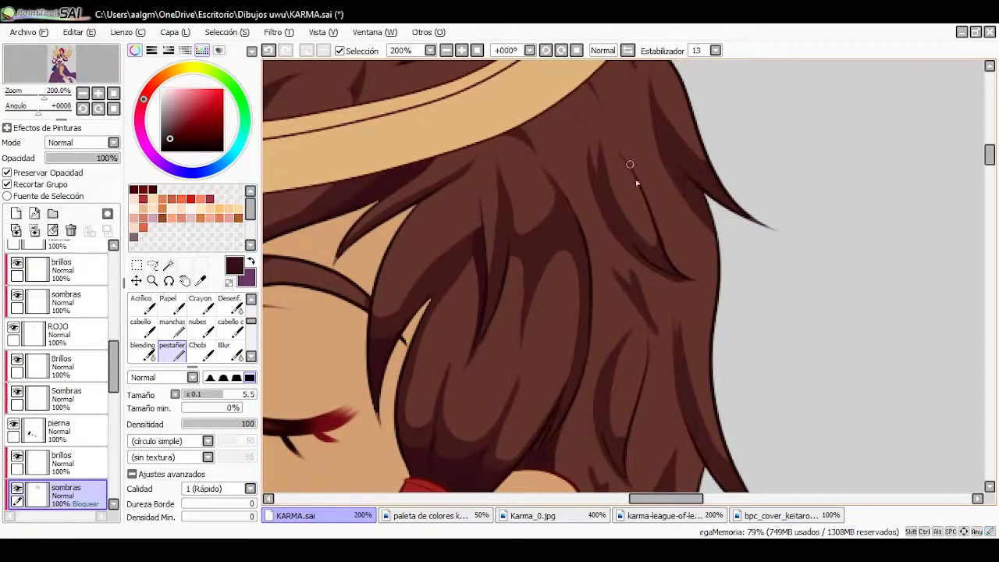
drag(636, 184, 598, 334)
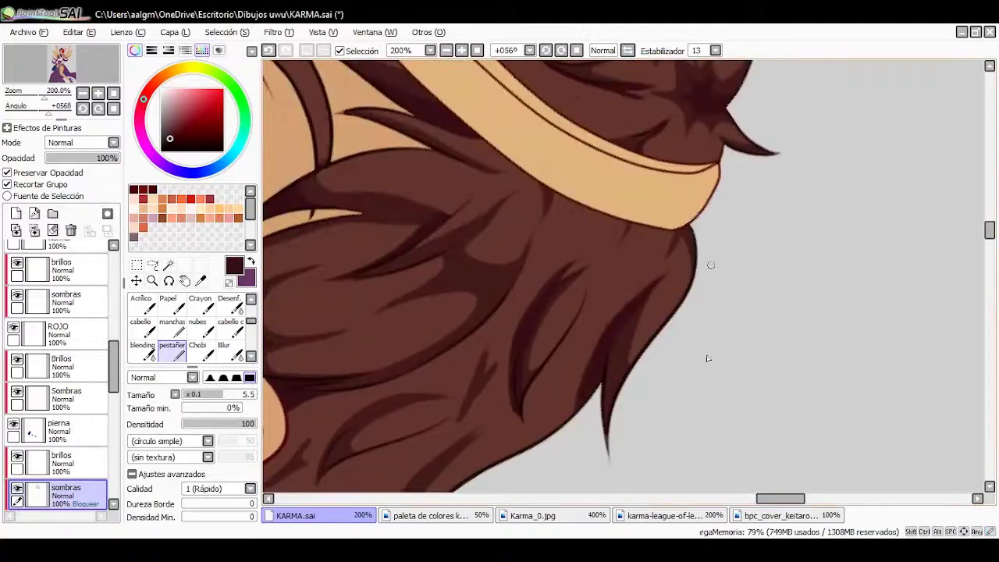
Set the brush size to 10 and darken the shadows along the outer back hair and its pointed tips
scroll(546, 312, left, 4)
mouse_move(475, 328)
mouse_down()
mouse_move(585, 417)
mouse_move(619, 233)
mouse_up()
key(bracketright)
key(bracketright)
key(bracketright)
key(bracketright)
scroll(546, 351, right, 4)
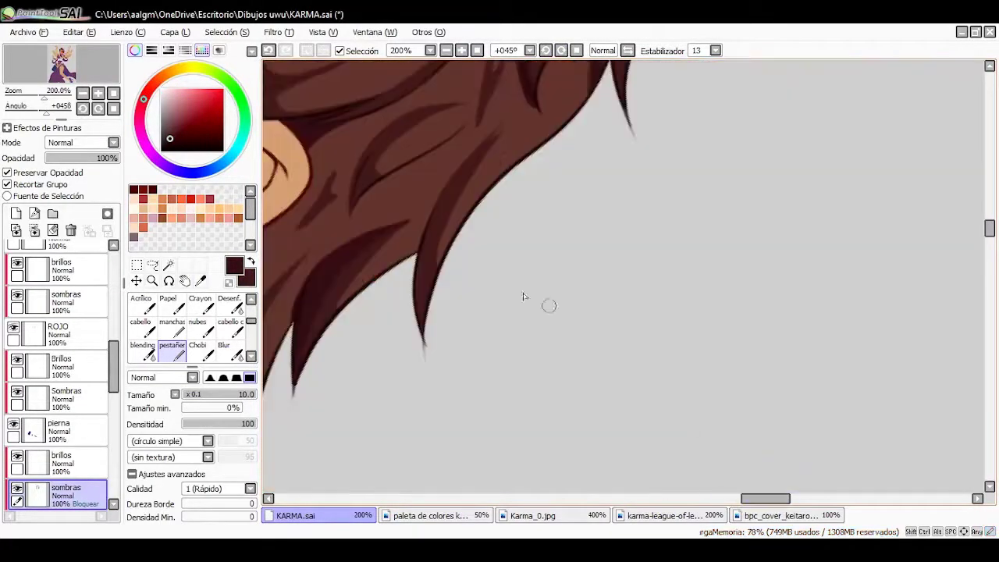
Darken the shadows and tips of the loose locks on the far side of the face, outside the tiara
click(561, 50)
scroll(562, 273, down, 2)
scroll(562, 273, up, 1)
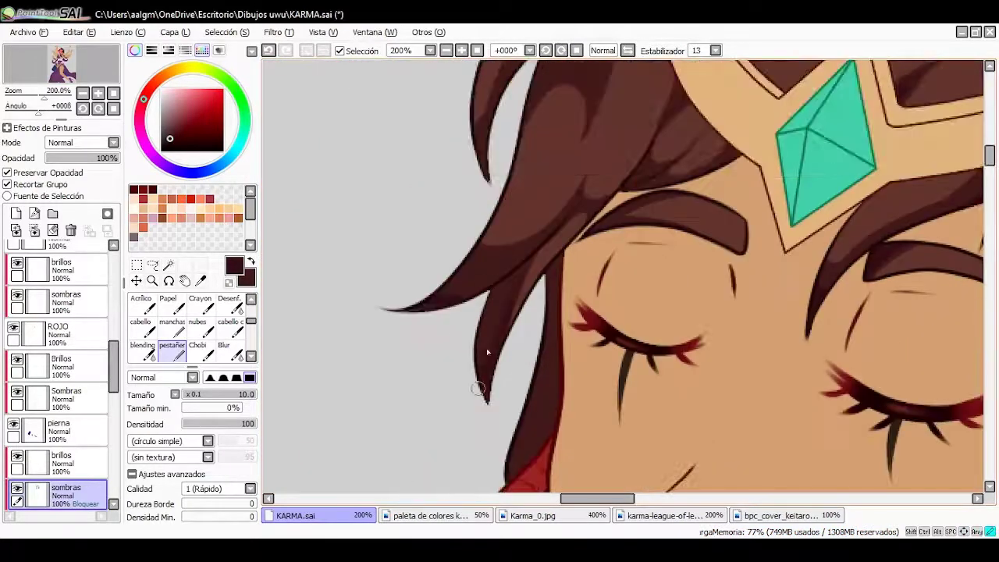
scroll(624, 356, up, 2)
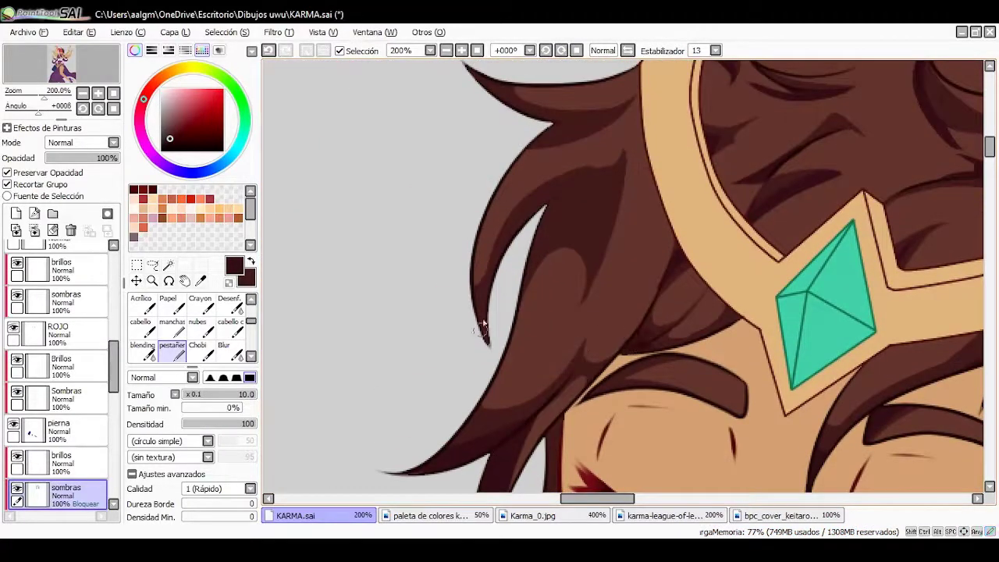
mouse_move(547, 281)
mouse_down()
mouse_move(597, 172)
mouse_move(538, 105)
mouse_up()
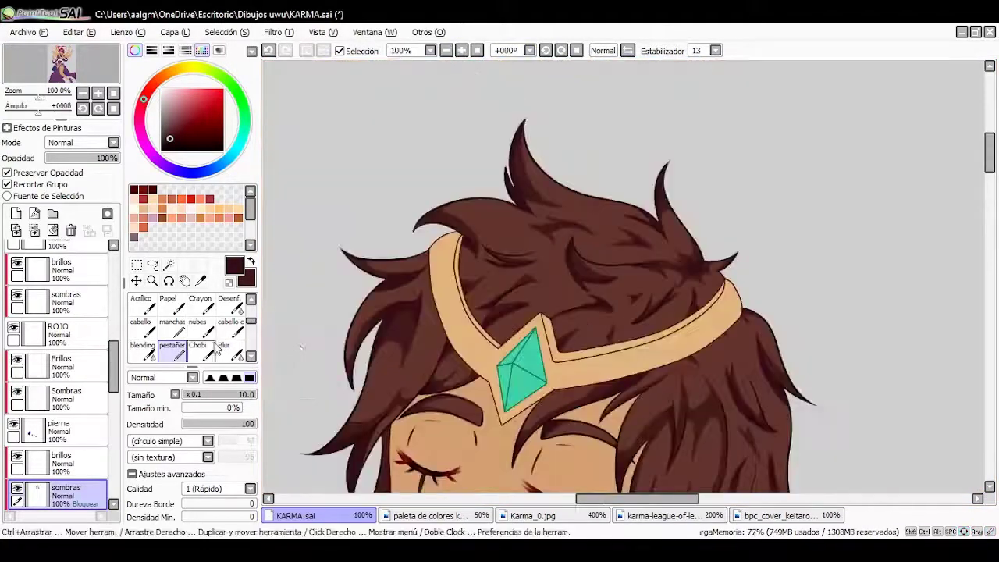
Soften the edges of the hair shadows between the gem setting and the crown with the Blur brush at size 5.1
click(220, 350)
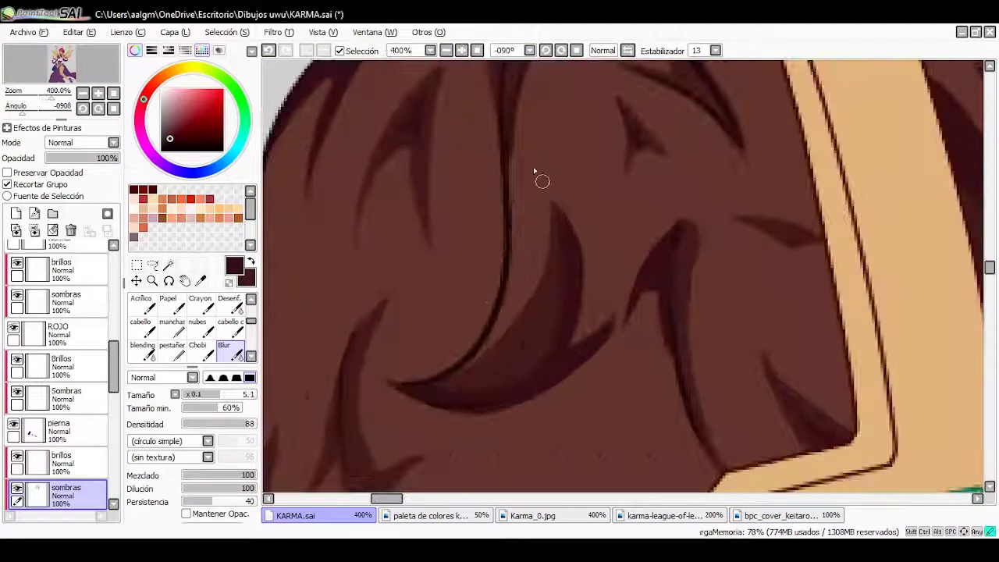
key(Home)
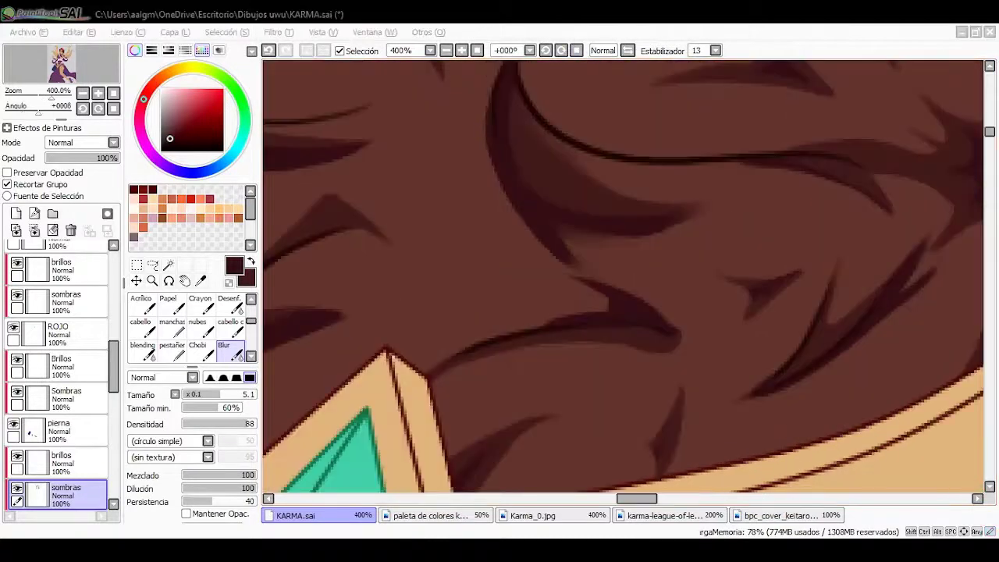
scroll(506, 338, down, 2)
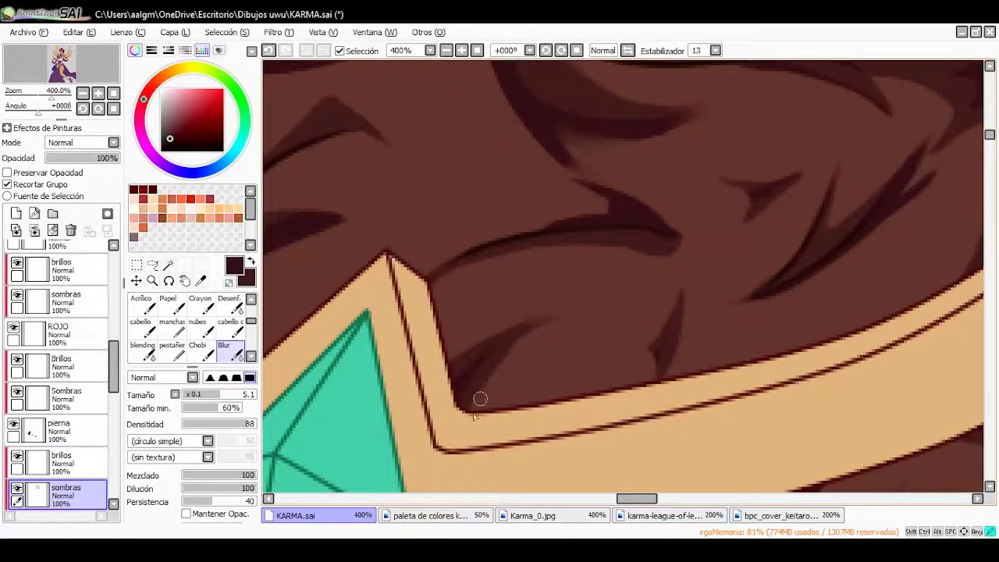
scroll(474, 416, up, 2)
scroll(678, 223, down, 2)
scroll(679, 222, right, 2)
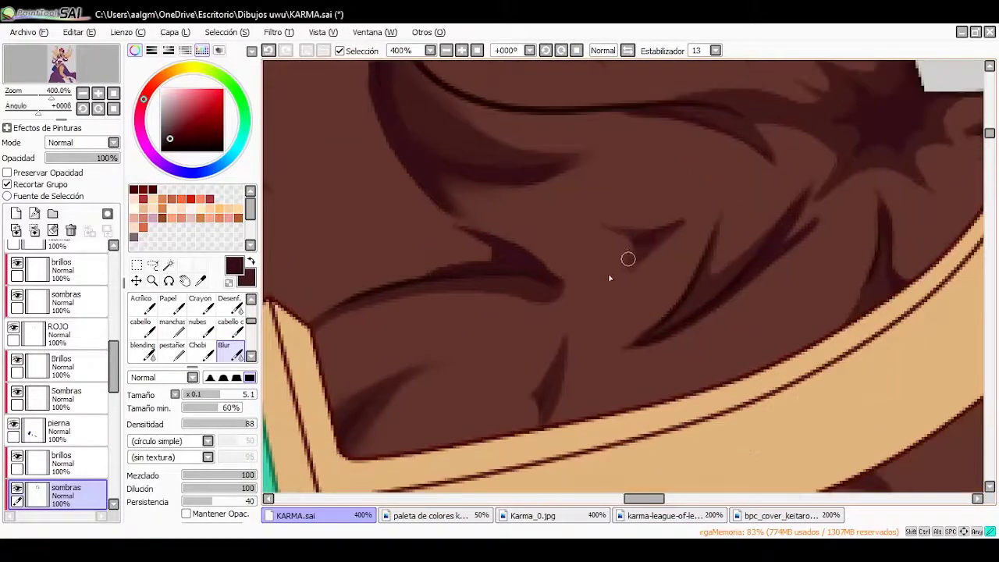
scroll(624, 250, up, 2)
scroll(546, 281, left, 2)
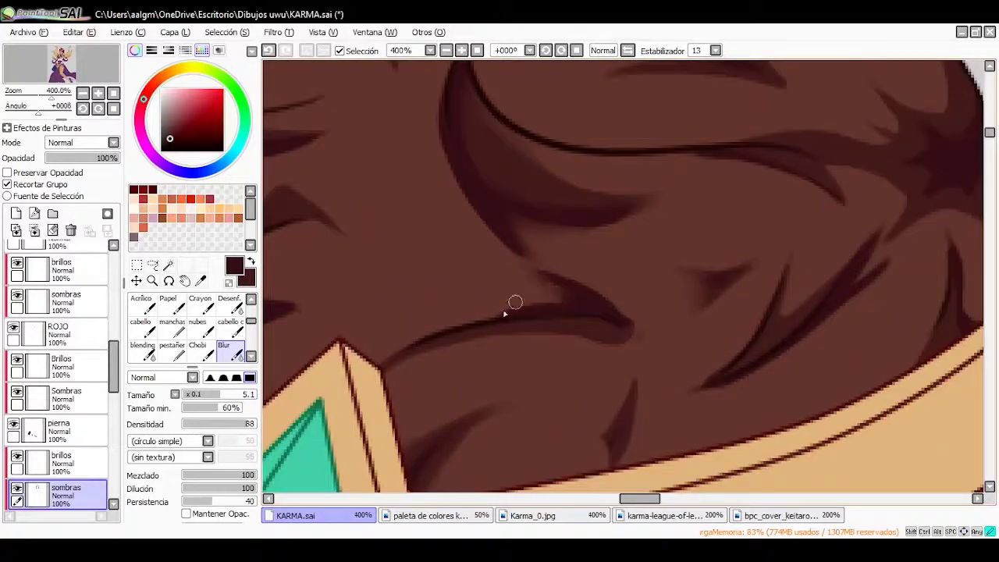
Blur the strand shadows beside the tiara's far rim and on the curl sweeping over it
scroll(565, 273, left, 5)
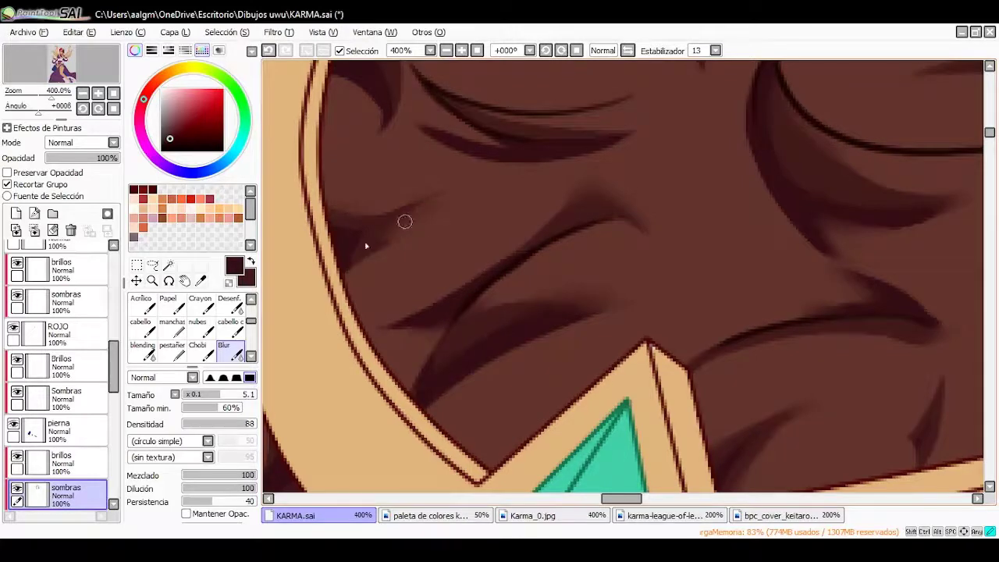
scroll(468, 196, up, 2)
scroll(468, 196, left, 2)
scroll(472, 265, up, 3)
scroll(406, 176, left, 1)
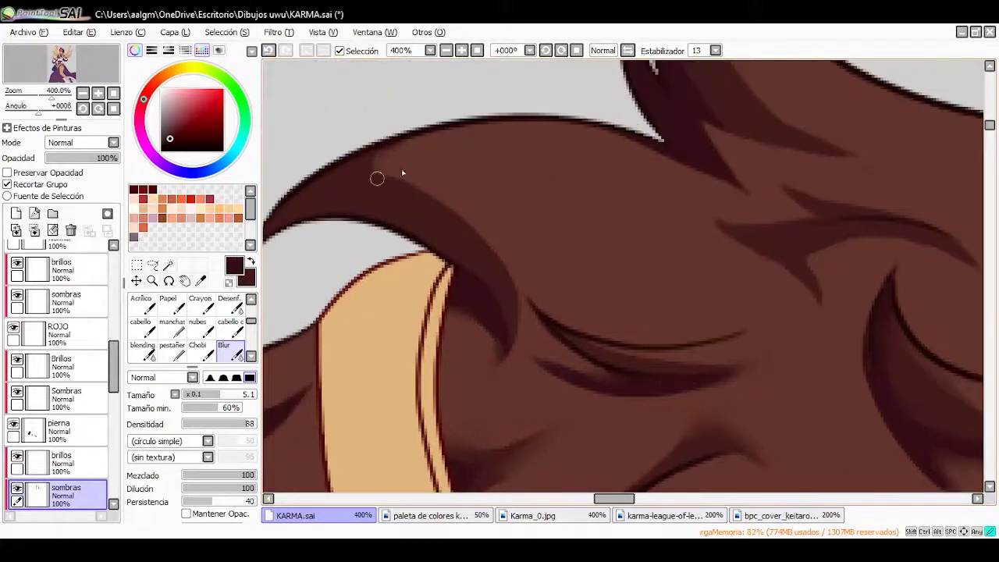
Blur the shadows at the base of the tall upright tuft on top of the head
scroll(452, 215, up, 3)
scroll(509, 268, right, 2)
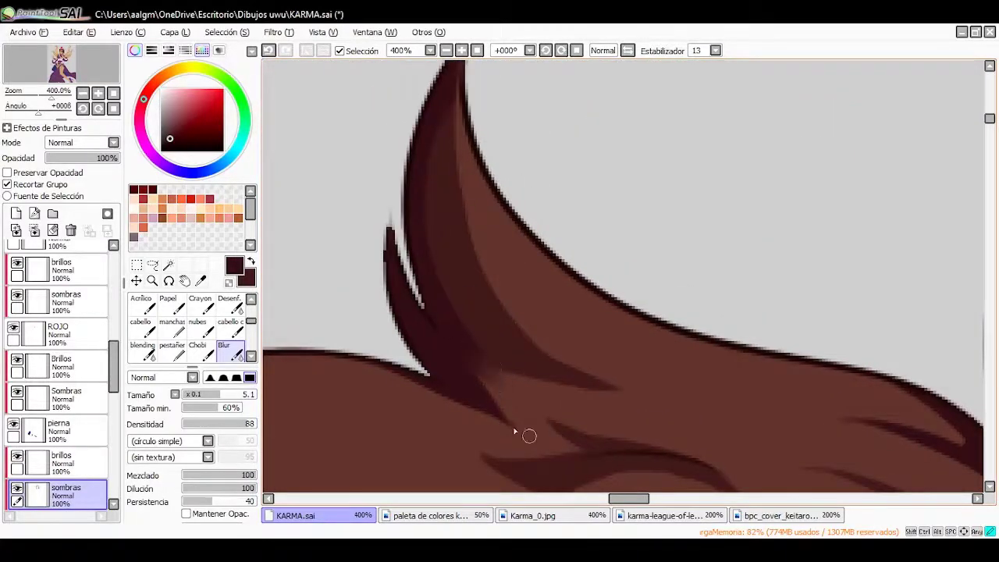
scroll(458, 177, down, 5)
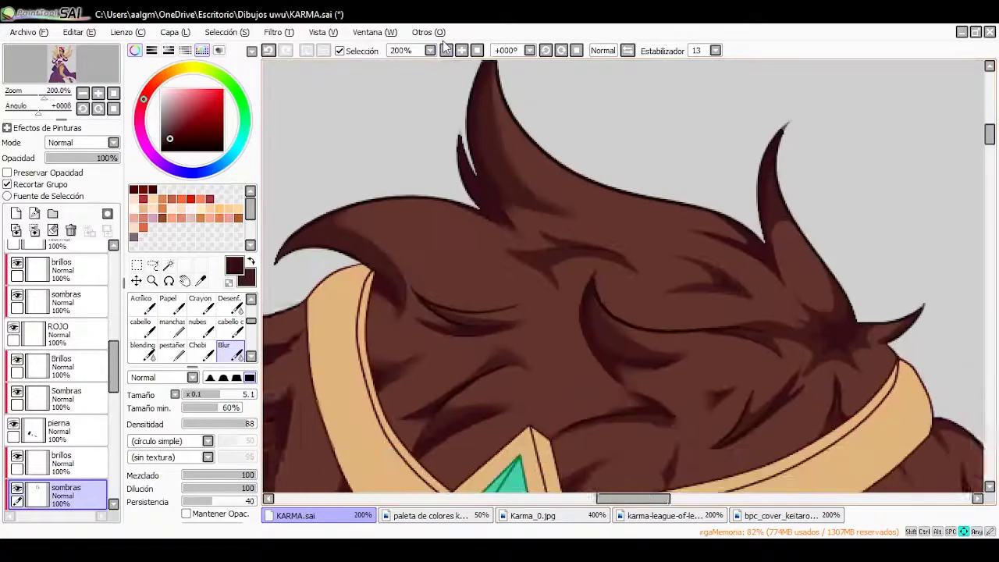
Blur the shadows of the crown whorl, the rear tuft and the strands radiating from them
drag(441, 239, 537, 35)
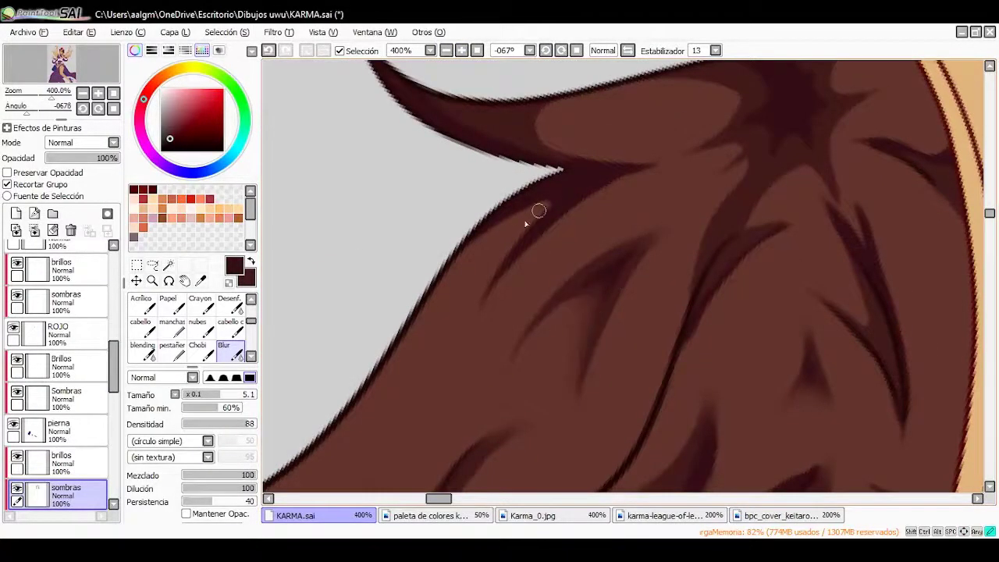
scroll(637, 163, up, 3)
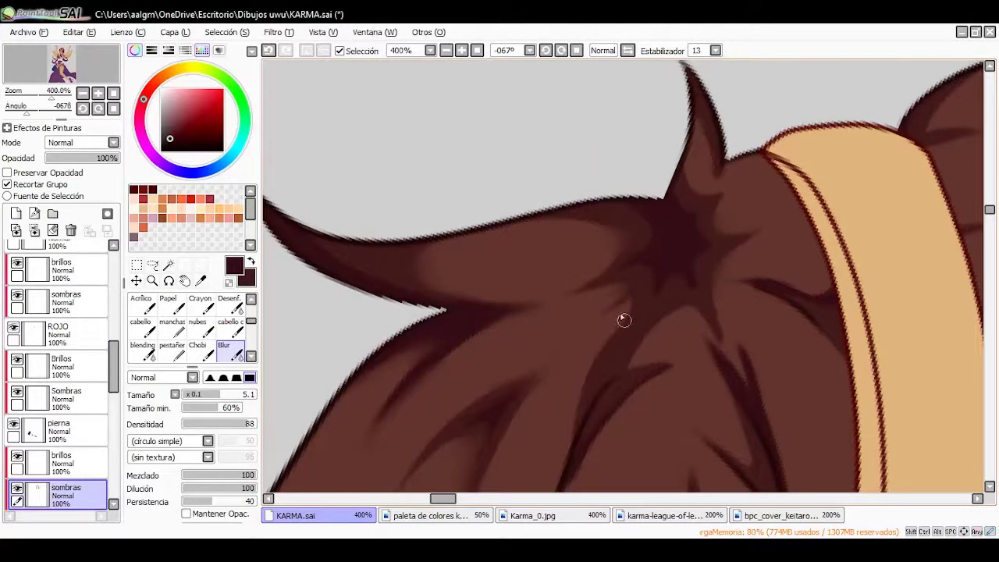
key(Home)
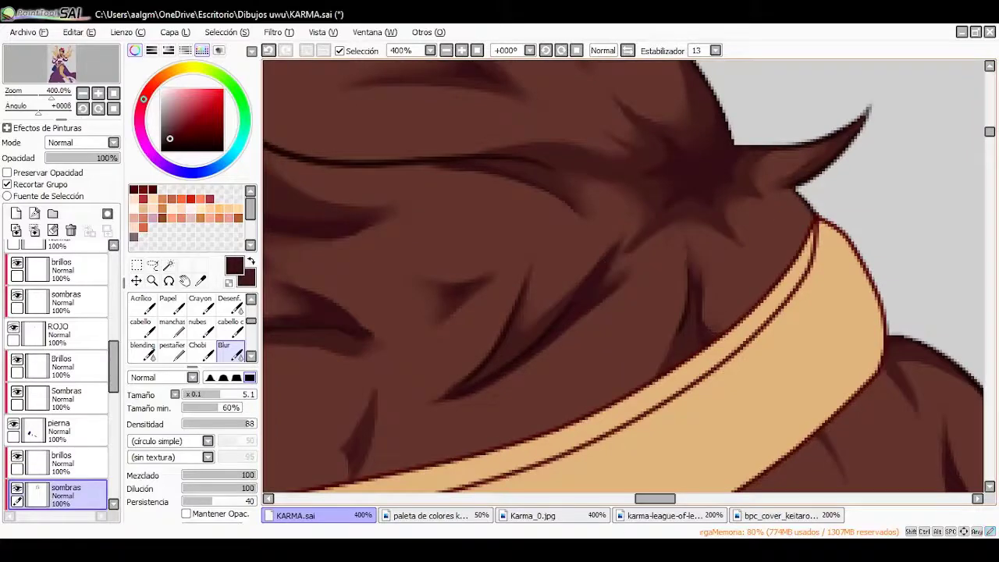
Soften the shadows of the rounded hair lock over the ear with the Blur brush at size 7.0
scroll(486, 116, down, 3)
scroll(658, 468, up, 1)
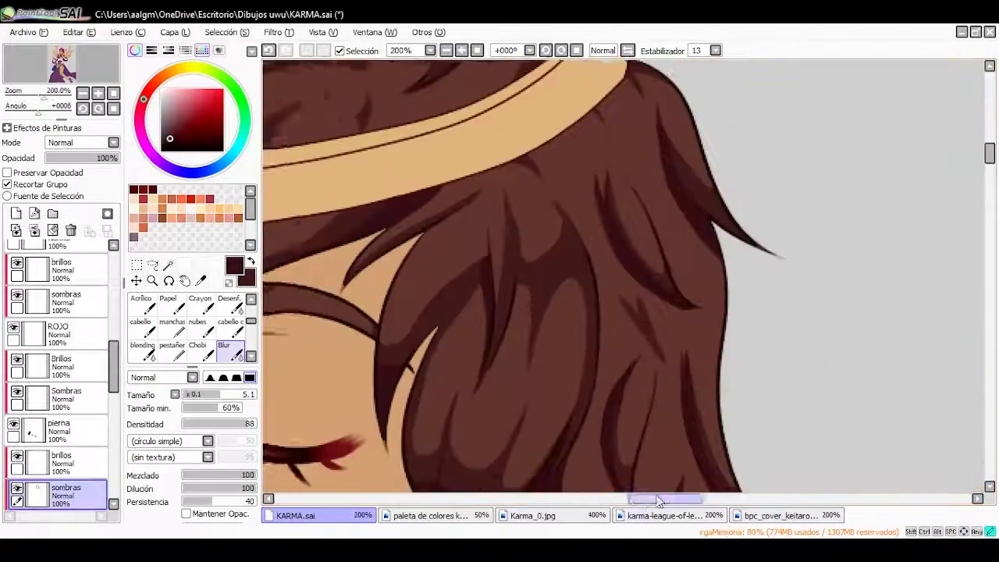
mouse_move(658, 500)
mouse_down()
mouse_move(625, 500)
mouse_move(646, 500)
mouse_up()
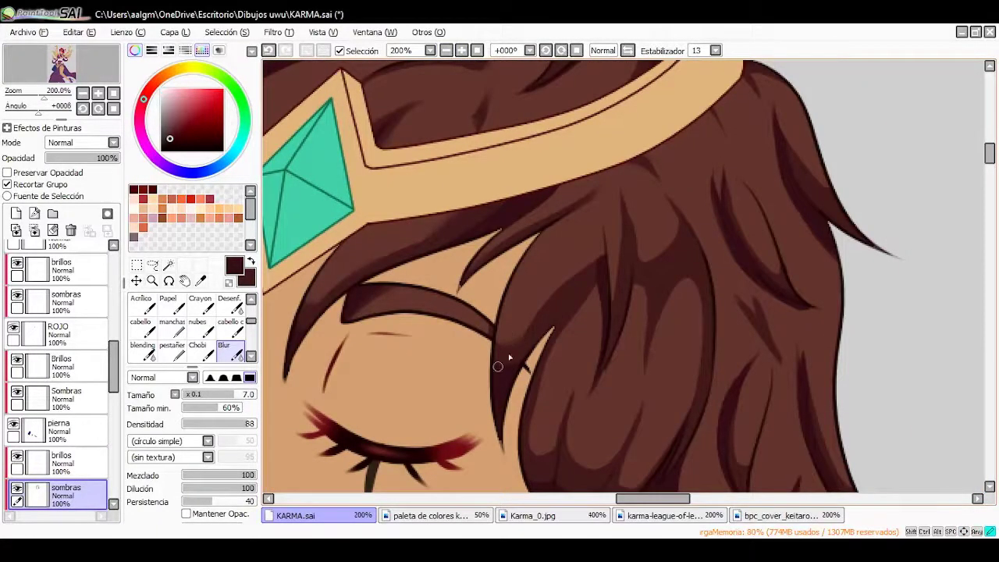
drag(604, 463, 599, 274)
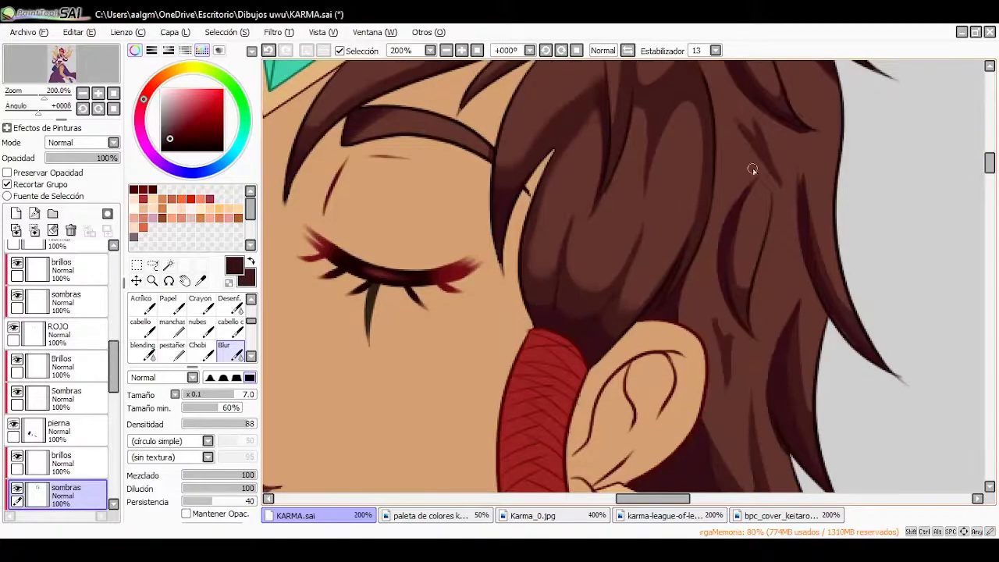
scroll(569, 138, up, 3)
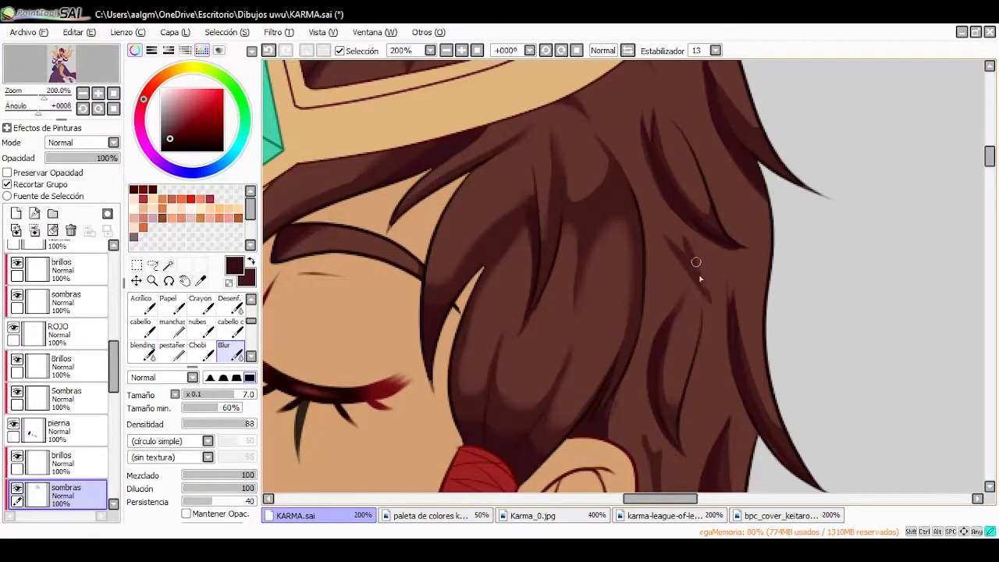
Blur the shadows of the outer strands behind the ear, from the lower tips up to the tiara's end
scroll(535, 297, down, 2)
scroll(515, 337, down, 3)
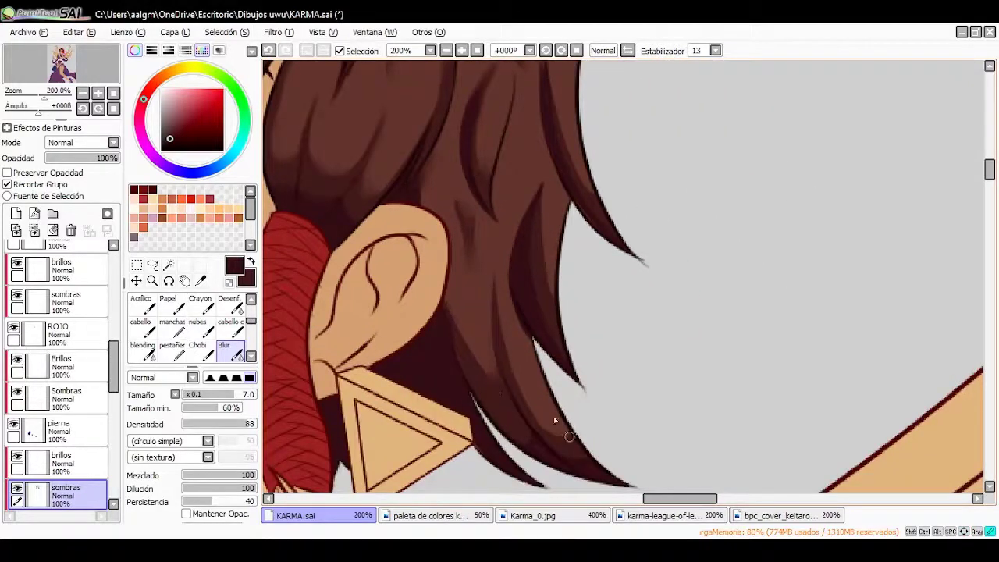
scroll(515, 289, up, 2)
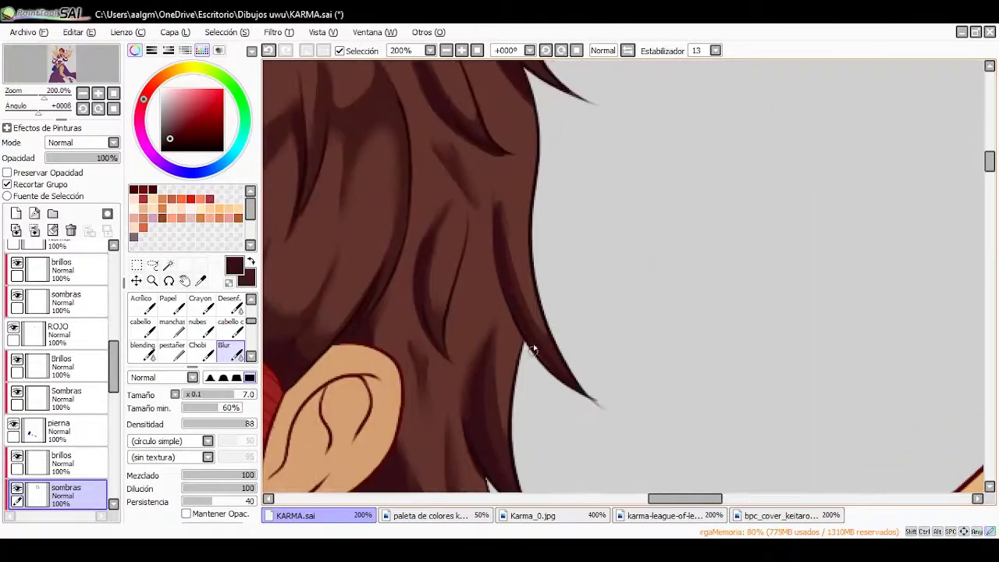
scroll(511, 168, up, 4)
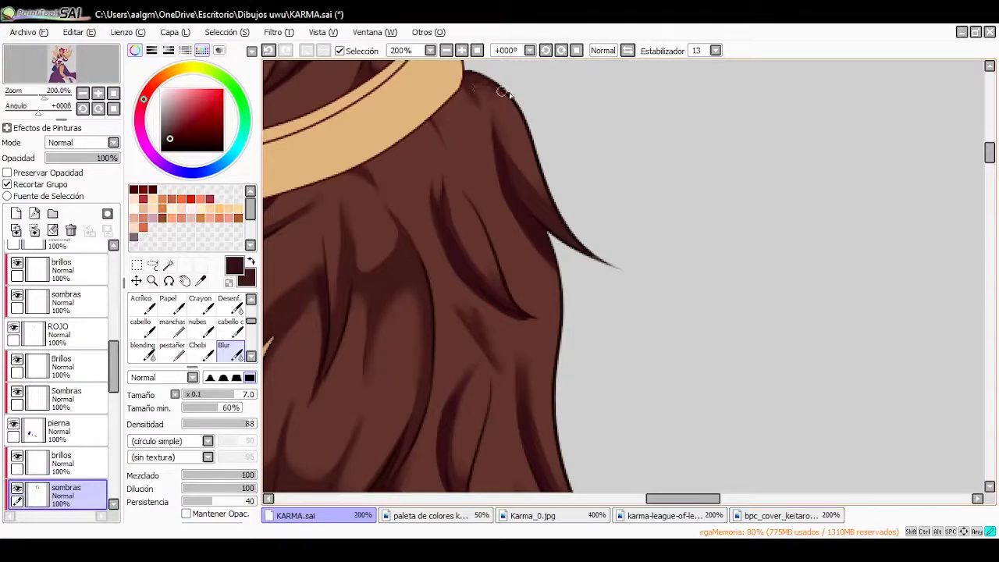
scroll(508, 94, down, 3)
scroll(440, 327, up, 3)
Blur the shadows of the locks on the far side of the face, outside the tiara
scroll(426, 232, left, 3)
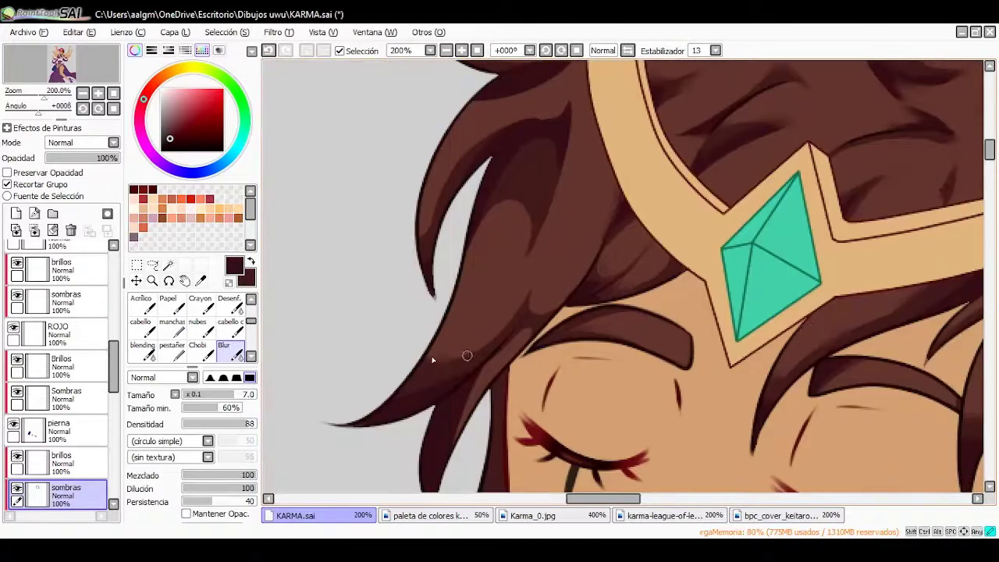
scroll(503, 212, up, 2)
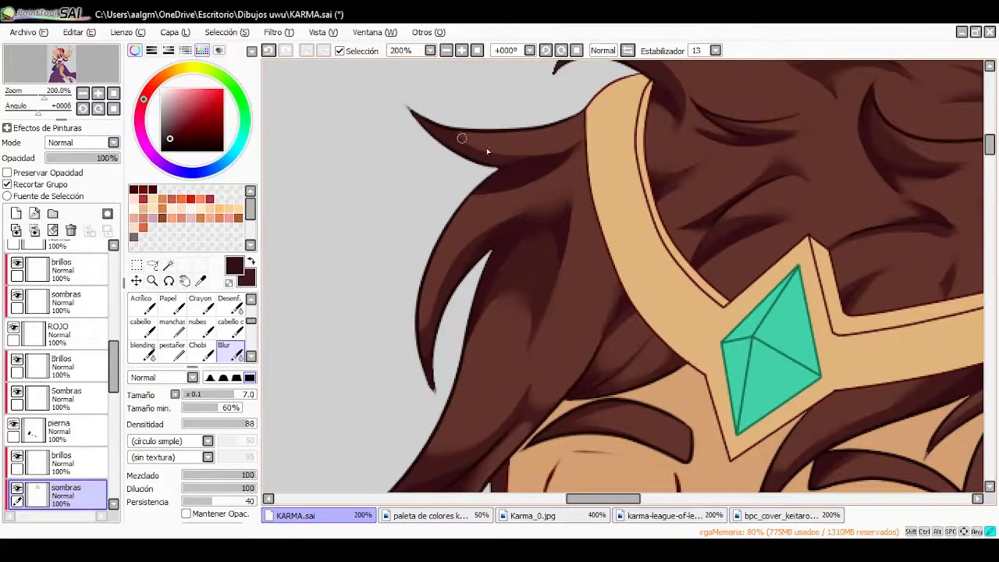
scroll(477, 262, down, 3)
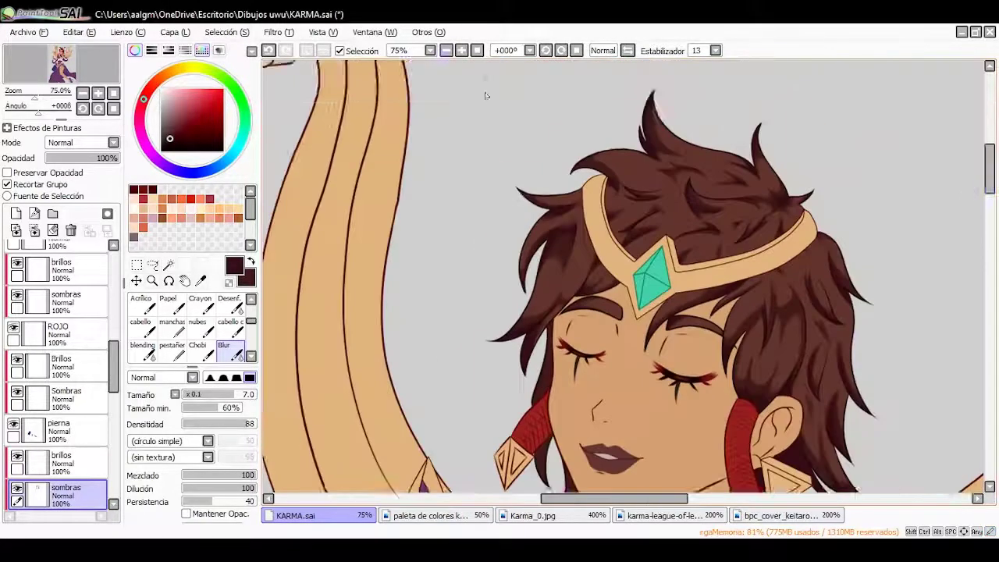
Preserve the sombras layer's opacity and retouch the hair shadows with a dark brown sampled from the palette file, using the pestañas brush at size 10
click(429, 515)
key(alt)
click(295, 515)
scroll(546, 140, up, 4)
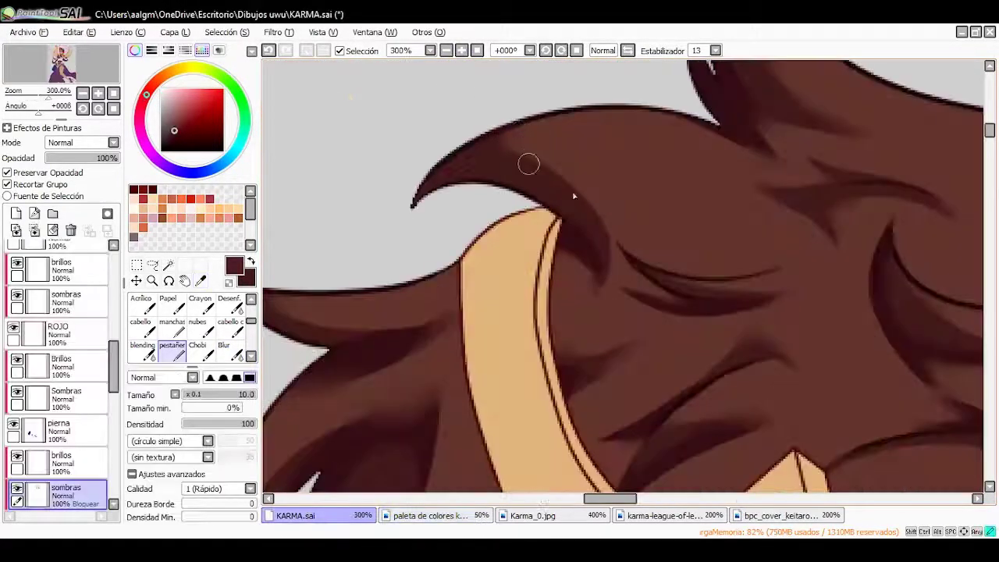
scroll(590, 216, left, 3)
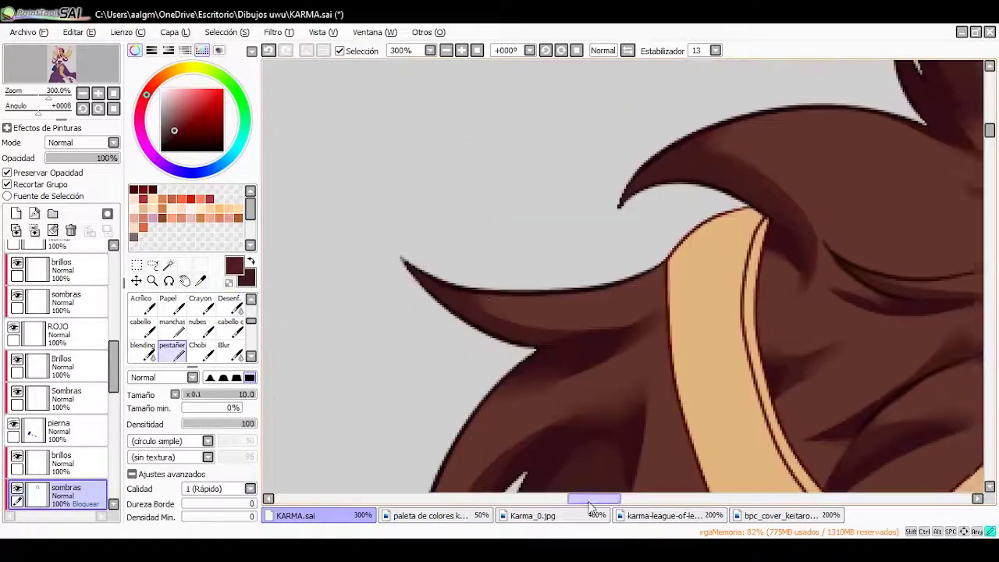
click(172, 345)
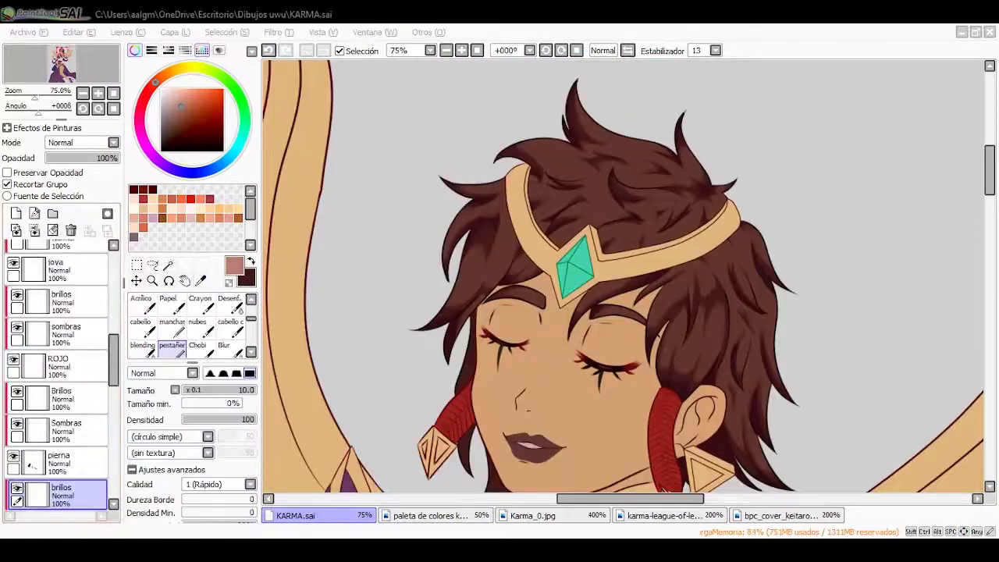
Paint pinkish-brown zigzag highlights across the crown and side hair on the hair's brillos layer, with brush sizes 27 and 17
scroll(622, 277, right, 1)
click(209, 390)
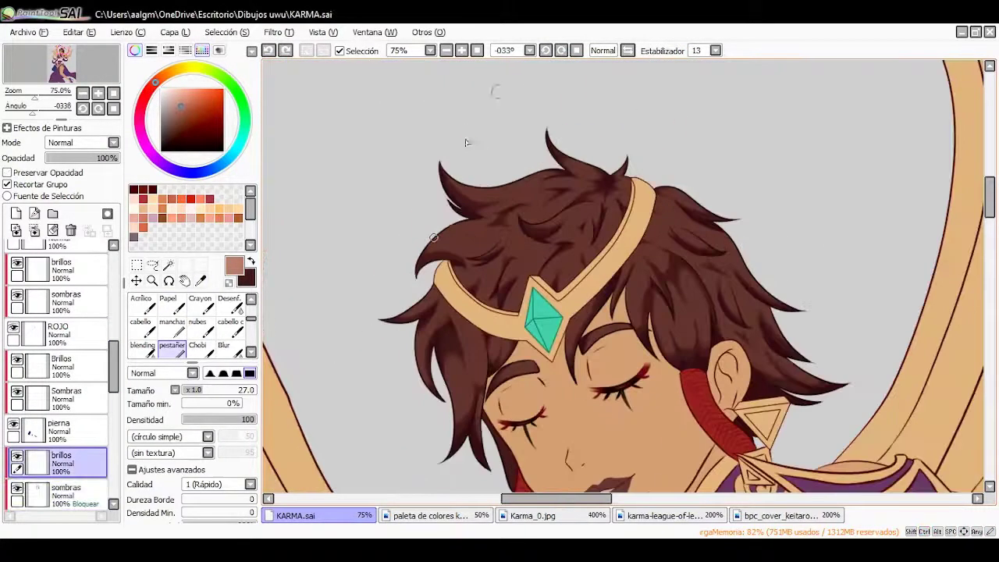
mouse_move(433, 236)
mouse_down()
mouse_move(551, 249)
mouse_move(609, 236)
mouse_move(740, 238)
mouse_up()
key(ctrl+plus)
key(bracketleft)
drag(698, 343, 710, 357)
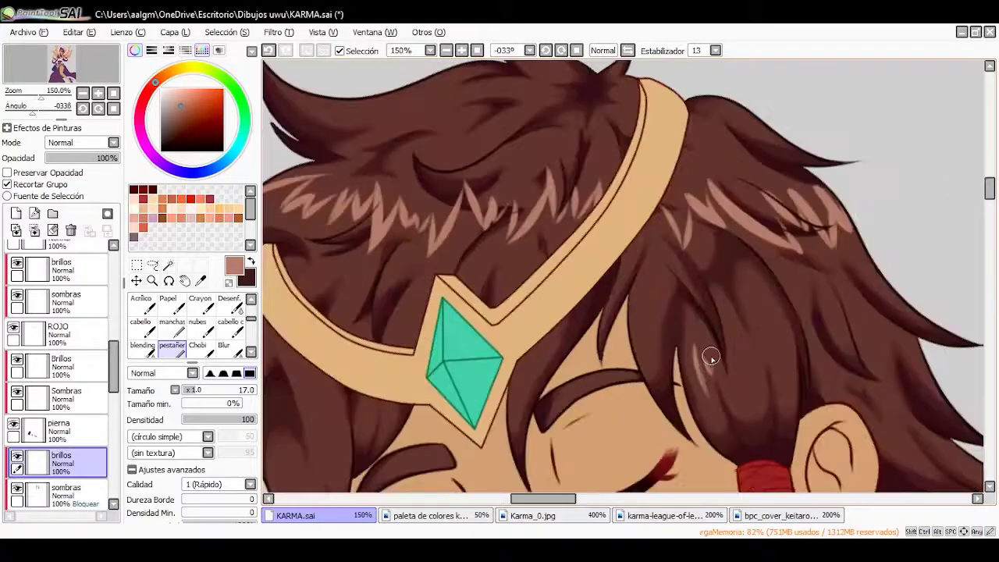
Add fine highlight strokes to the remaining locks, including those on the far side of the face, at size 17
key(ctrl+minus)
key(Home)
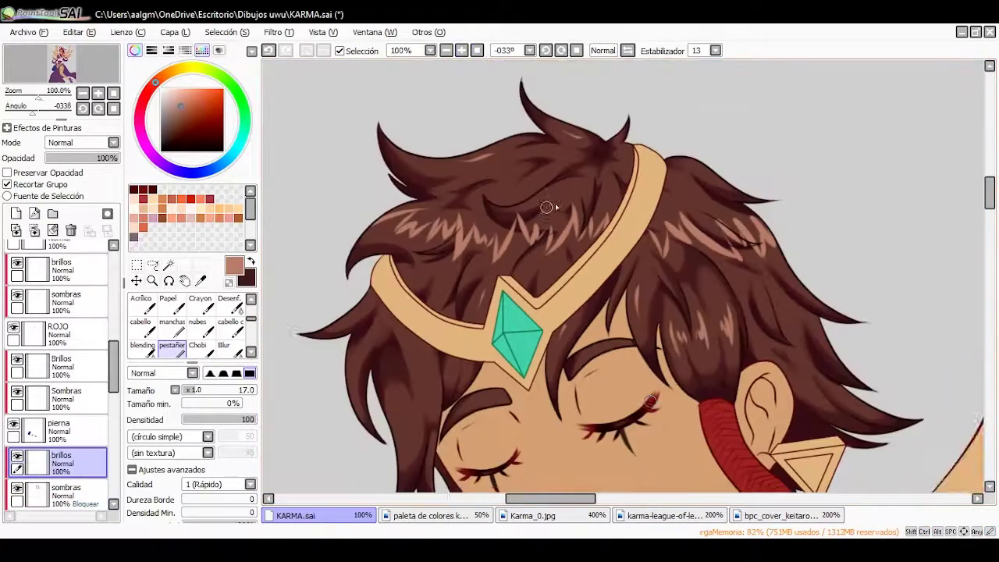
drag(456, 297, 443, 252)
key(ctrl+minus)
key(ctrl+minus)
key(ctrl+minus)
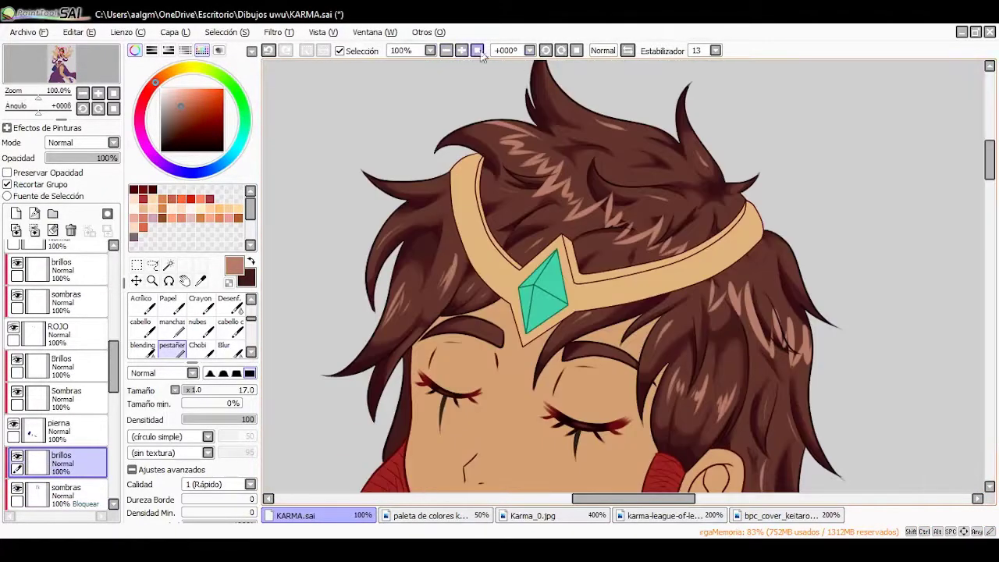
Select the piel sombras layer and sample the reddish skin shadow color from the Piel sphere in the palette file for the pestañas brush
scroll(59, 375, down, 5)
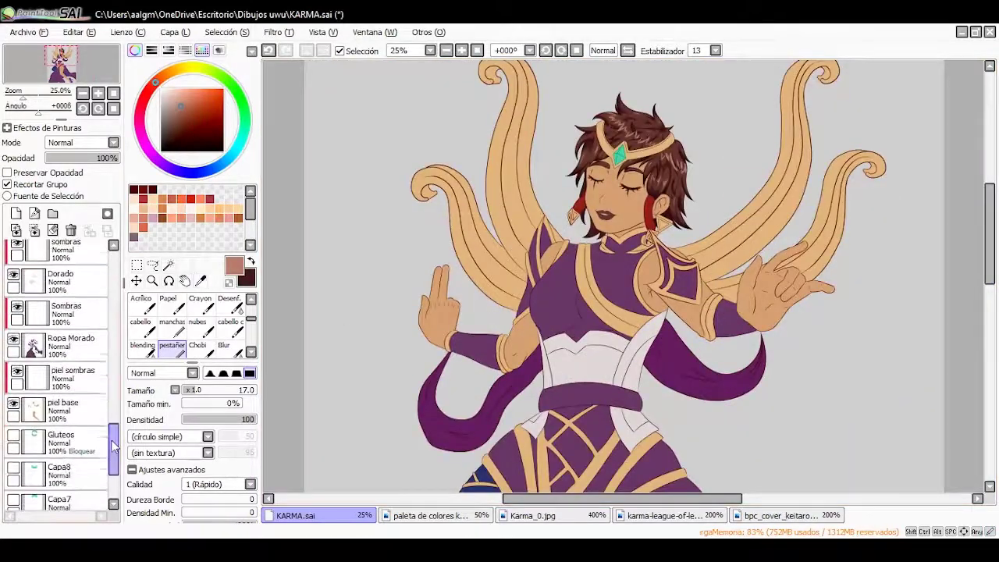
click(200, 281)
click(429, 515)
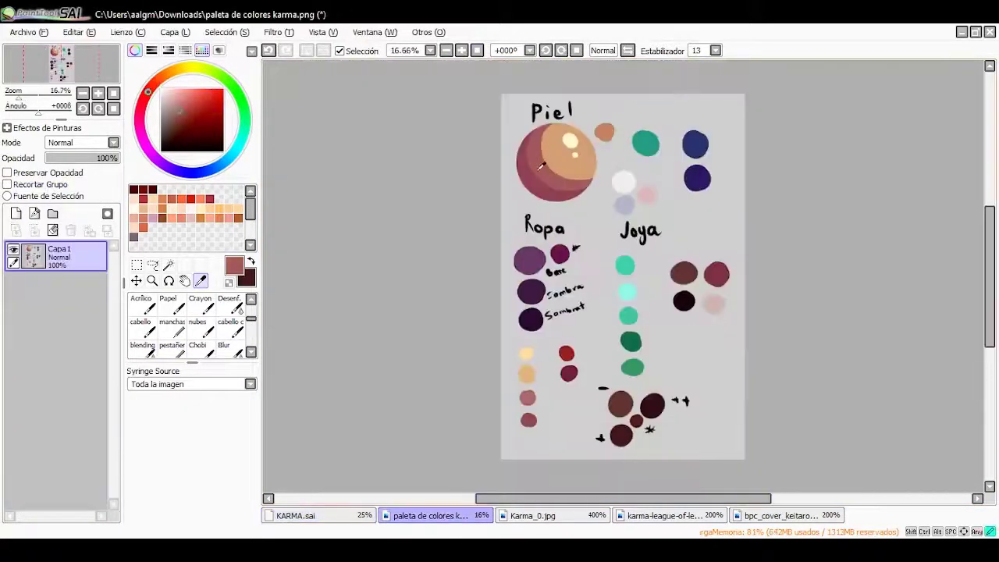
click(546, 156)
click(295, 515)
click(172, 345)
Paint the skin shadow on the neck between the jaw and the collar
key(ctrl+plus)
key(ctrl+plus)
key(ctrl+plus)
key(ctrl+plus)
mouse_move(705, 249)
mouse_down()
mouse_move(716, 264)
mouse_move(546, 156)
mouse_up()
click(461, 50)
click(461, 50)
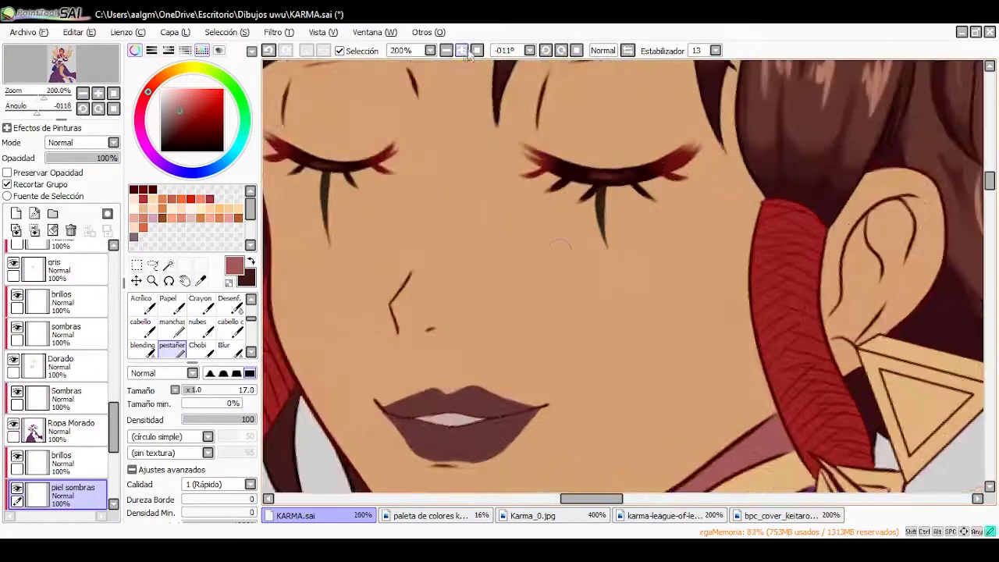
Outline and fill the shadow under the nose and add one beneath the lower lip, with the brush at size 8.2
drag(395, 304, 379, 333)
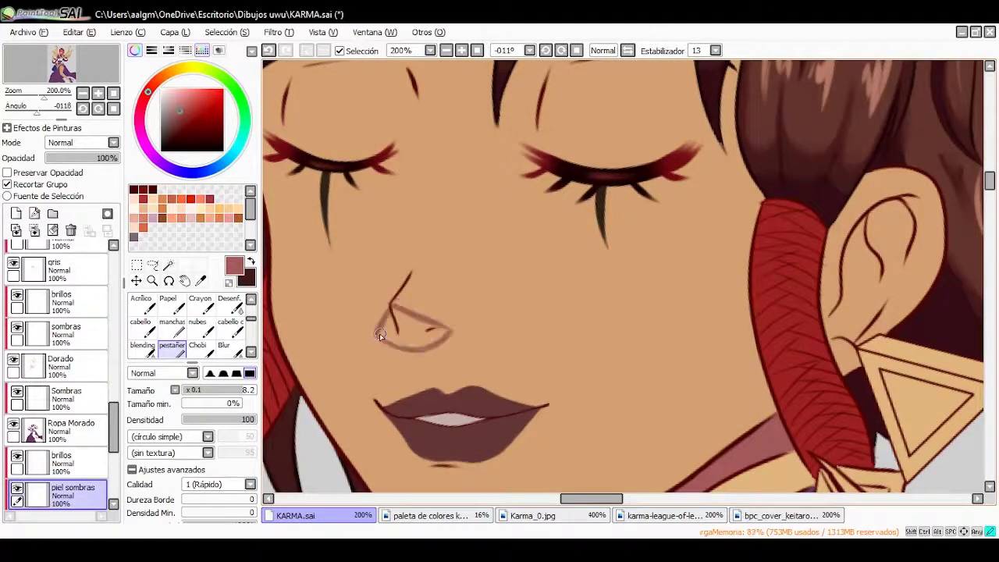
scroll(400, 322, up, 1)
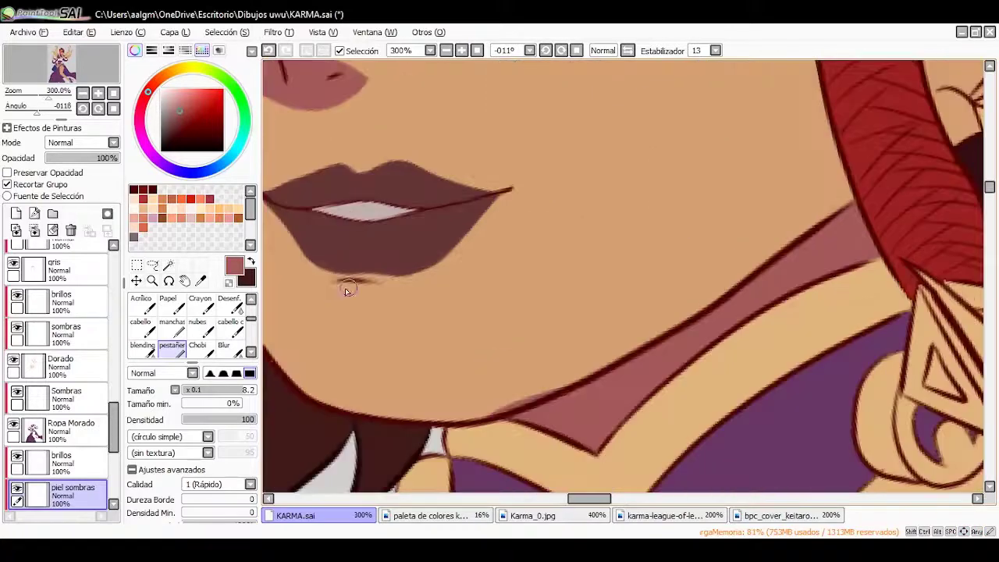
scroll(508, 217, down, 2)
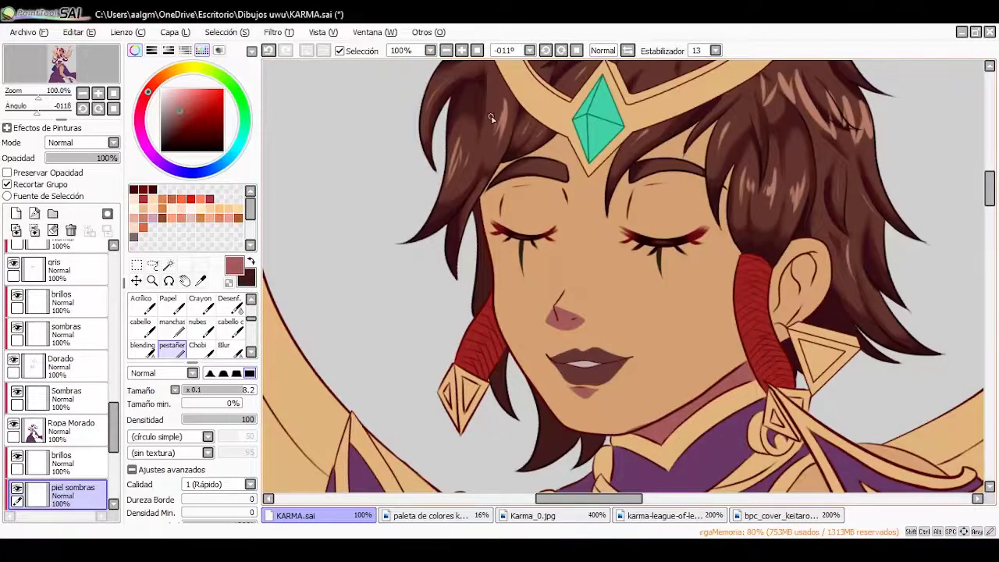
Set the stabilizer to S-5 and paint a shadow along the jawline from the chin to the red ear cord
key(Delete)
key(Delete)
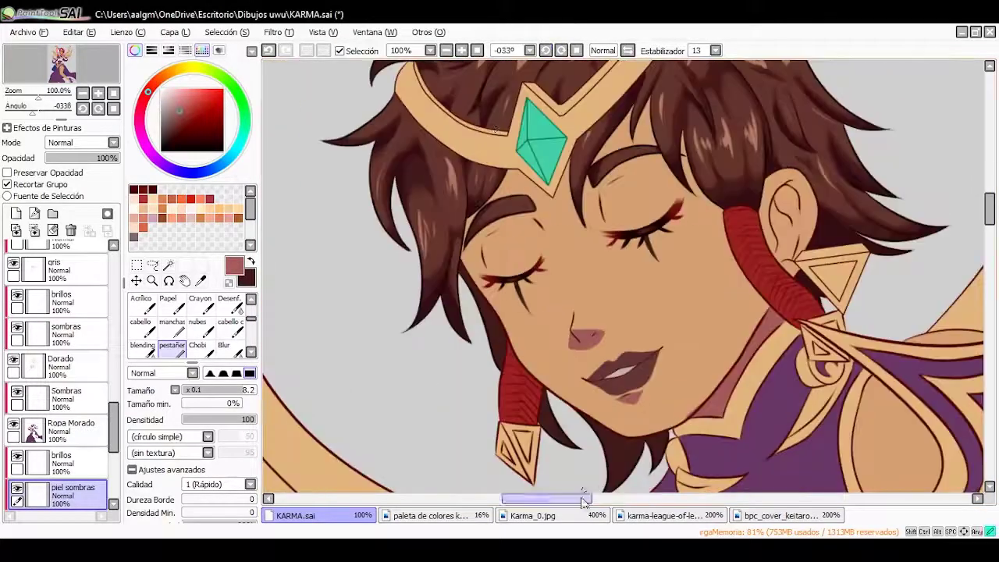
scroll(624, 273, up, 1)
key(Home)
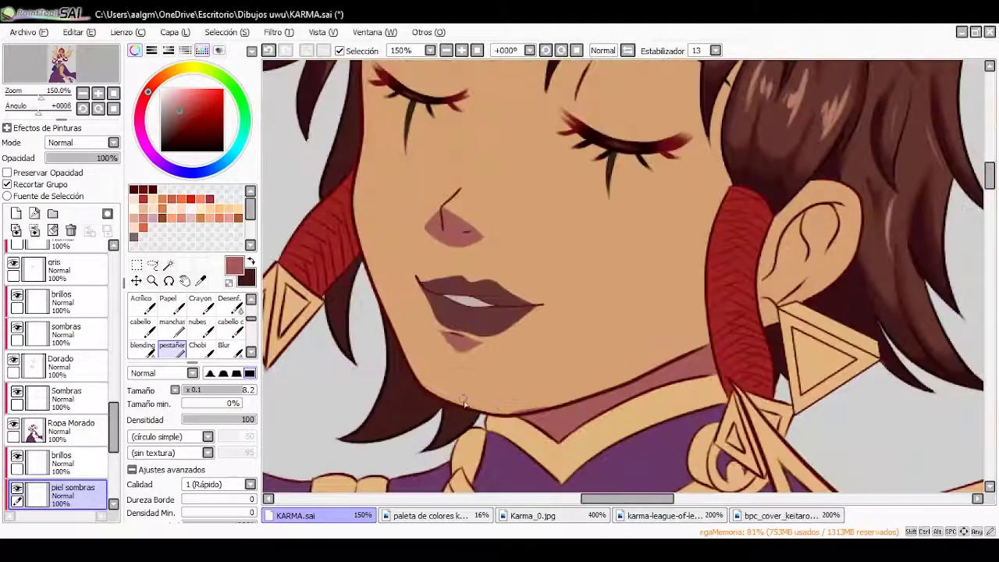
click(558, 50)
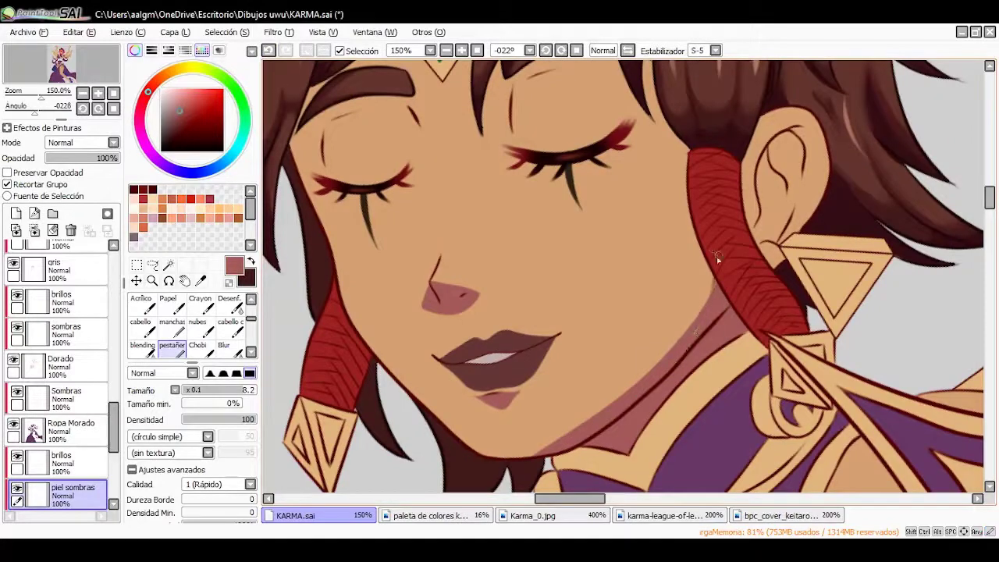
Paint a thin shadow along the far edge of the face from the chin up the cheek
key(End)
key(End)
scroll(520, 192, up, 3)
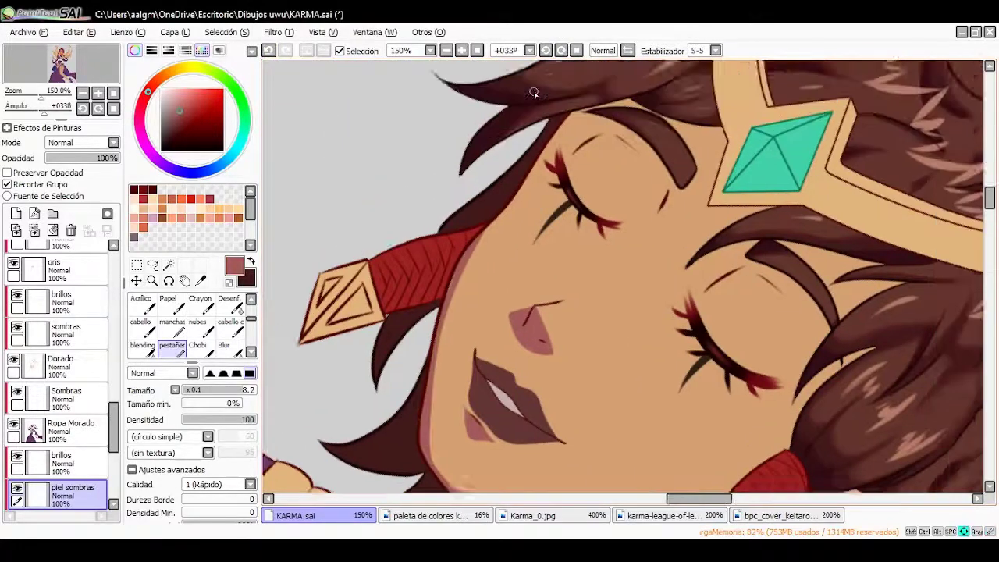
Shade the forehead beneath the far-side hair and along the hairline above the near eyebrow, undoing a stray stroke
key(Delete)
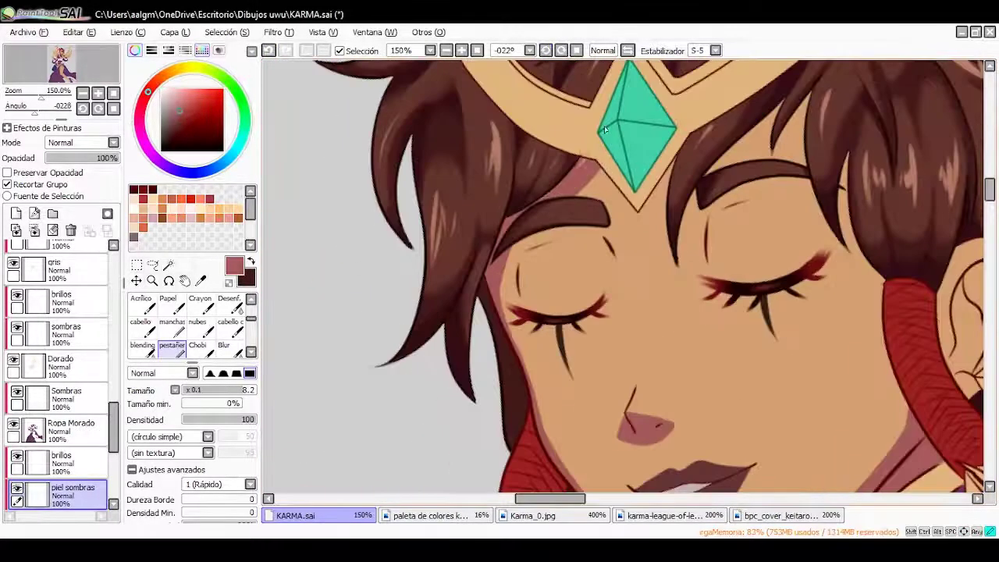
key(ctrl+z)
drag(779, 158, 813, 101)
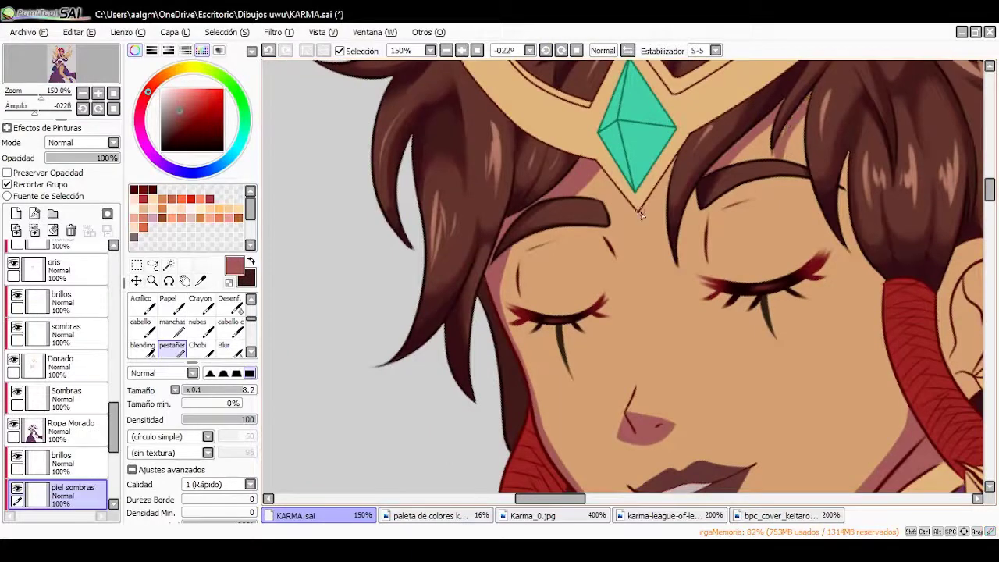
Paint the shadows cast on the forehead by the tiara's point and on the temple and cheek by the side lock and red cord
scroll(640, 215, right, 3)
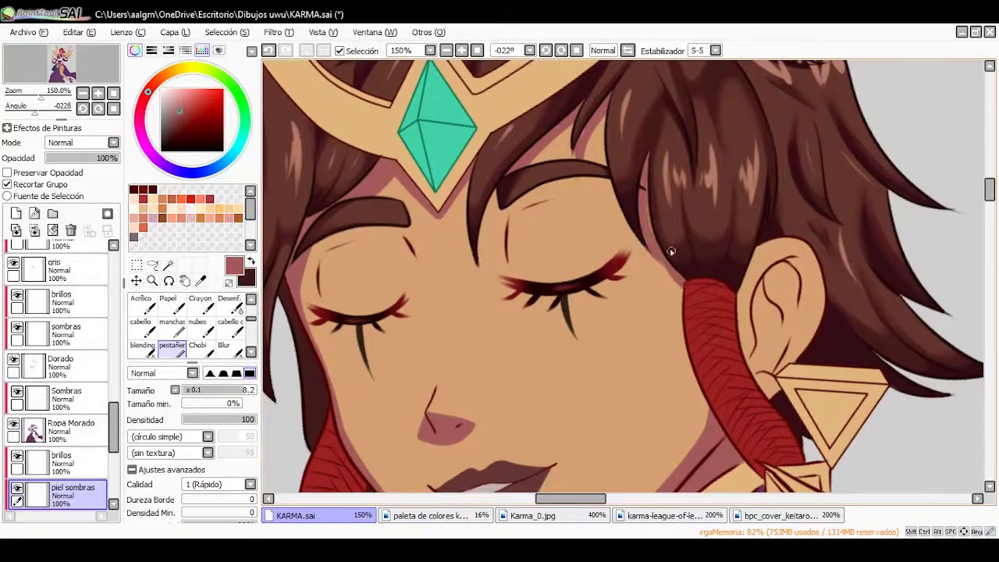
key(Delete)
key(Delete)
scroll(549, 439, up, 3)
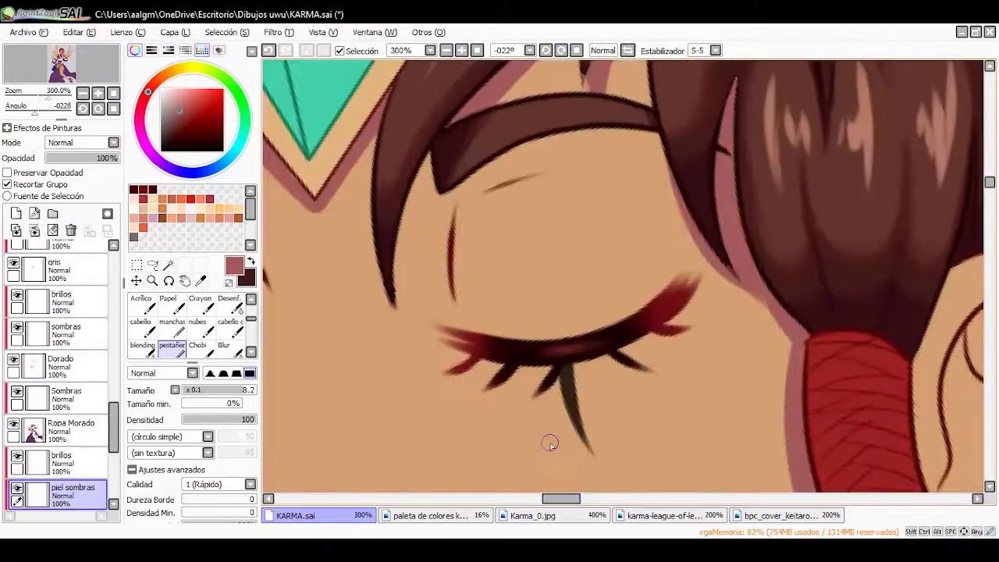
Paint the shadow cast by the front hair strand and shade the upper eyelid under the near eyebrow
scroll(430, 339, down, 2)
scroll(411, 178, up, 2)
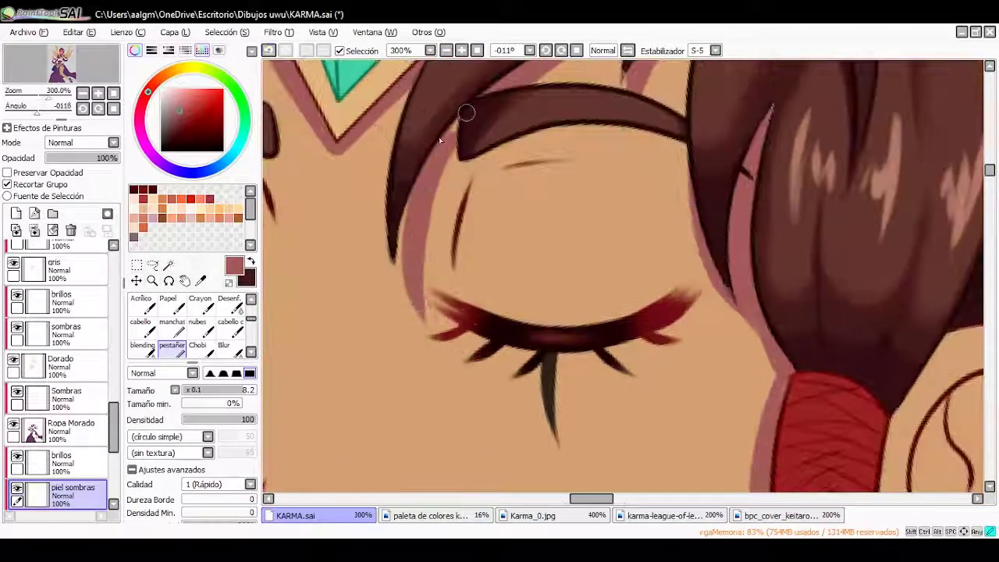
mouse_move(411, 177)
mouse_down()
mouse_move(712, 194)
mouse_move(611, 131)
mouse_move(669, 169)
mouse_up()
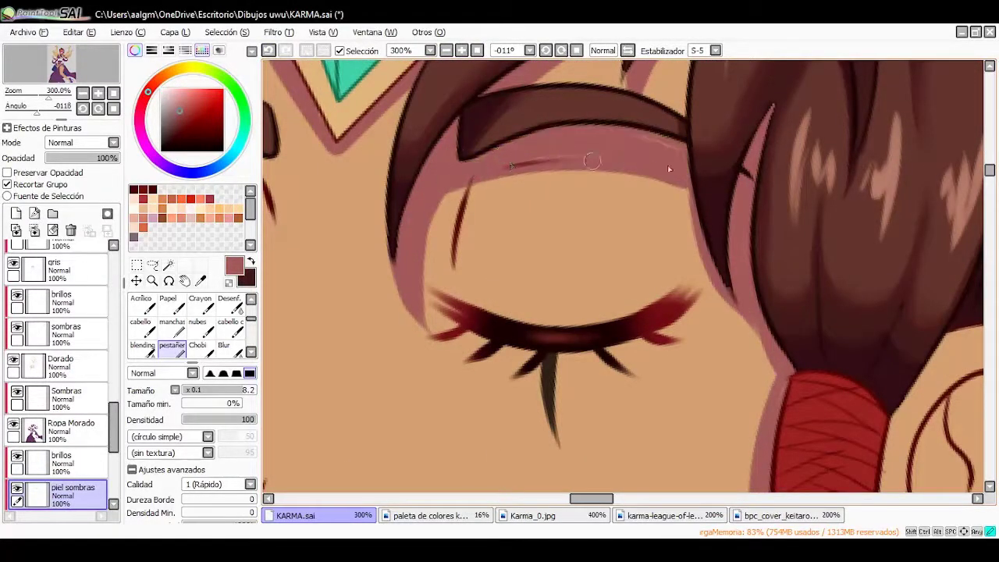
Shade the skin beneath the far eyebrow and down toward the bridge of the nose
scroll(647, 167, down, 2)
scroll(601, 132, up, 2)
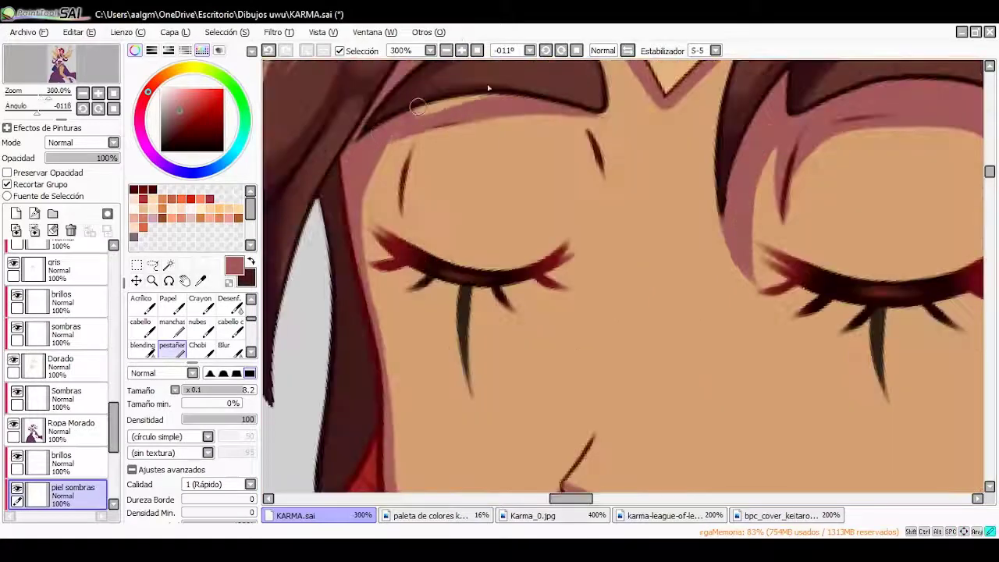
drag(608, 165, 602, 131)
scroll(472, 97, down, 3)
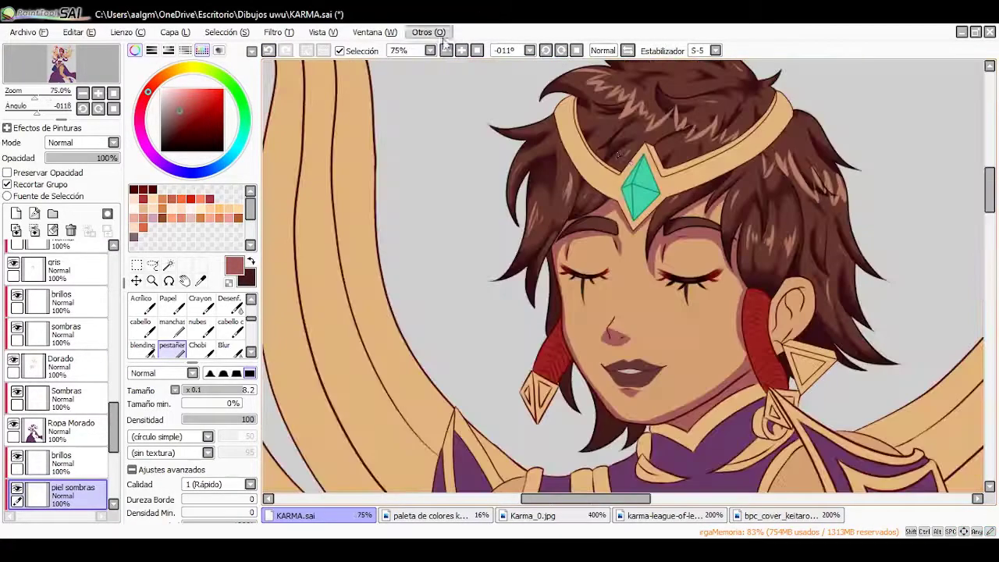
Shade the inner folds and upper rim of the near ear with the skin shadow color
scroll(593, 287, up, 2)
mouse_move(549, 250)
mouse_down()
mouse_move(560, 181)
mouse_move(583, 232)
mouse_move(601, 217)
mouse_move(546, 252)
mouse_move(574, 221)
mouse_move(557, 205)
mouse_up()
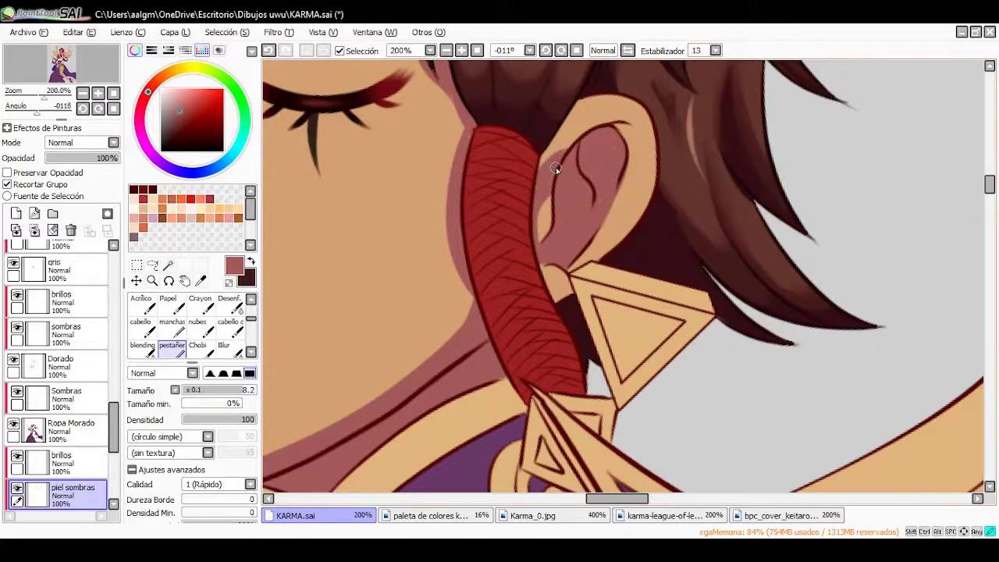
mouse_move(648, 183)
mouse_down()
mouse_move(617, 98)
mouse_move(551, 164)
mouse_up()
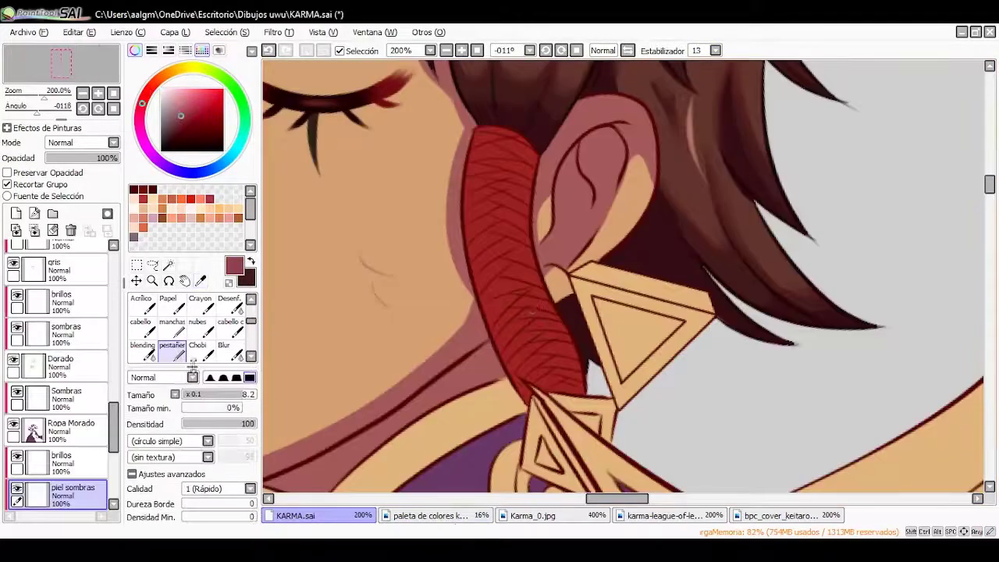
click(462, 50)
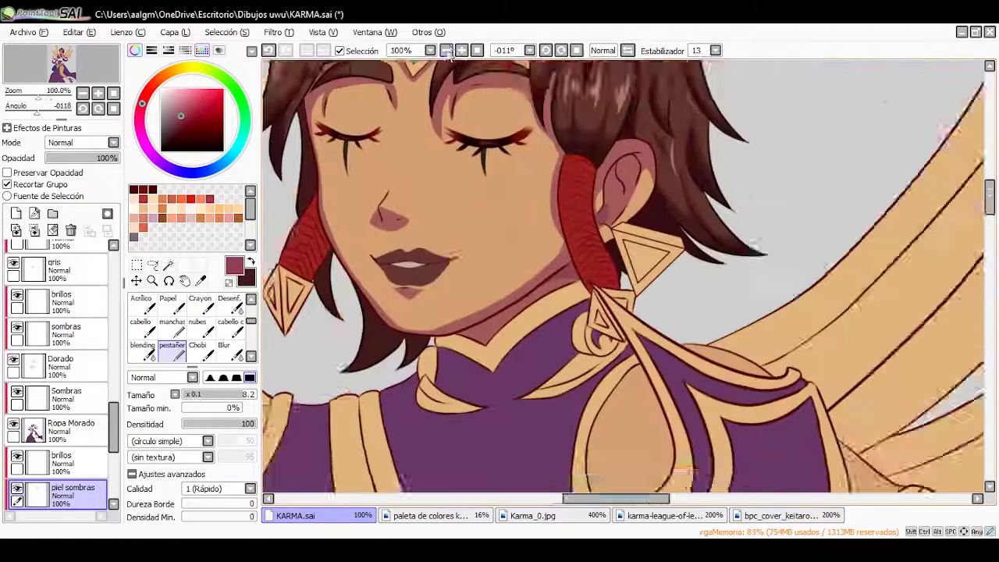
key(ctrl+minus)
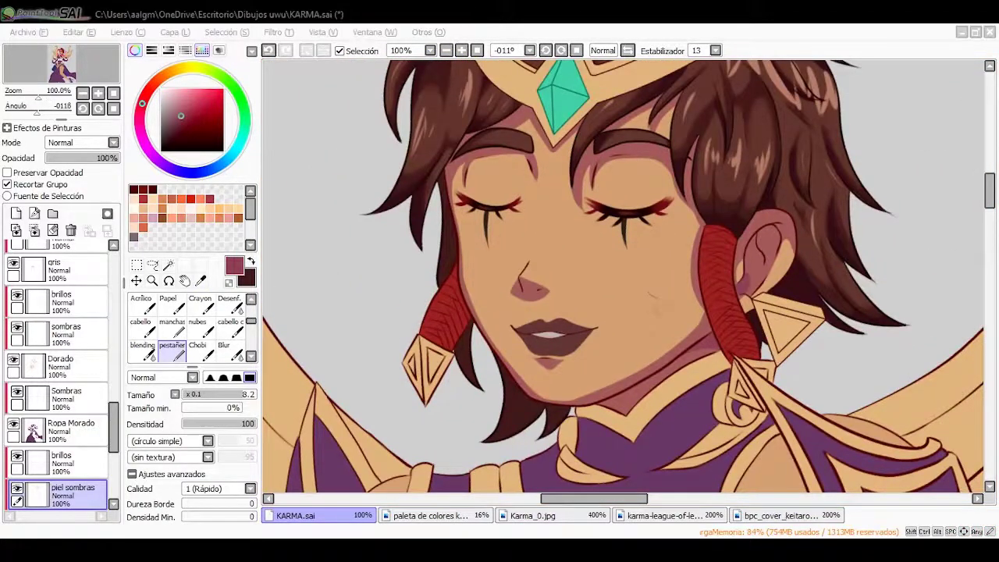
Sample the lighter skin shadow color and shade the two-finger raised hand above the wristband and along both outer edges
key(ctrl+minus)
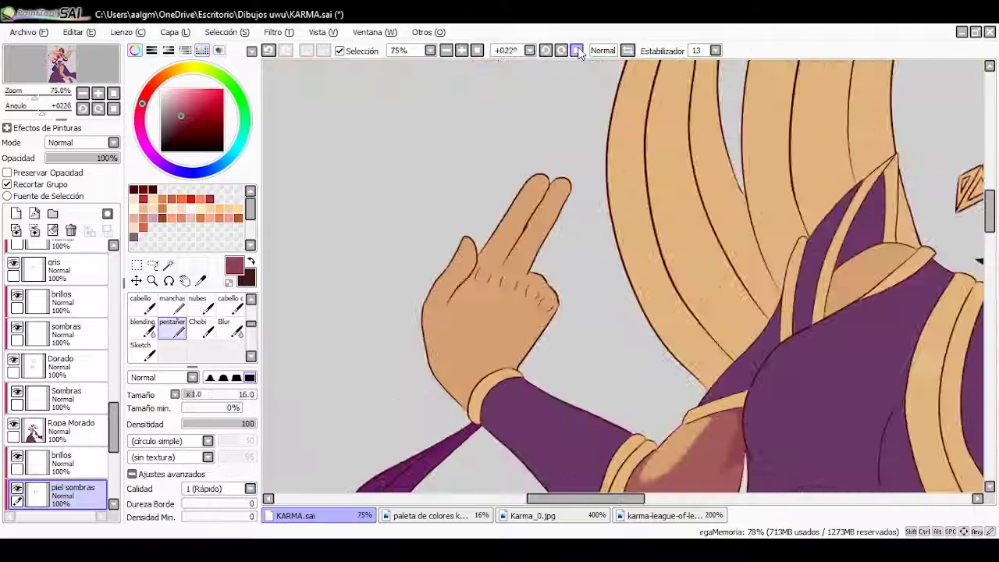
click(575, 50)
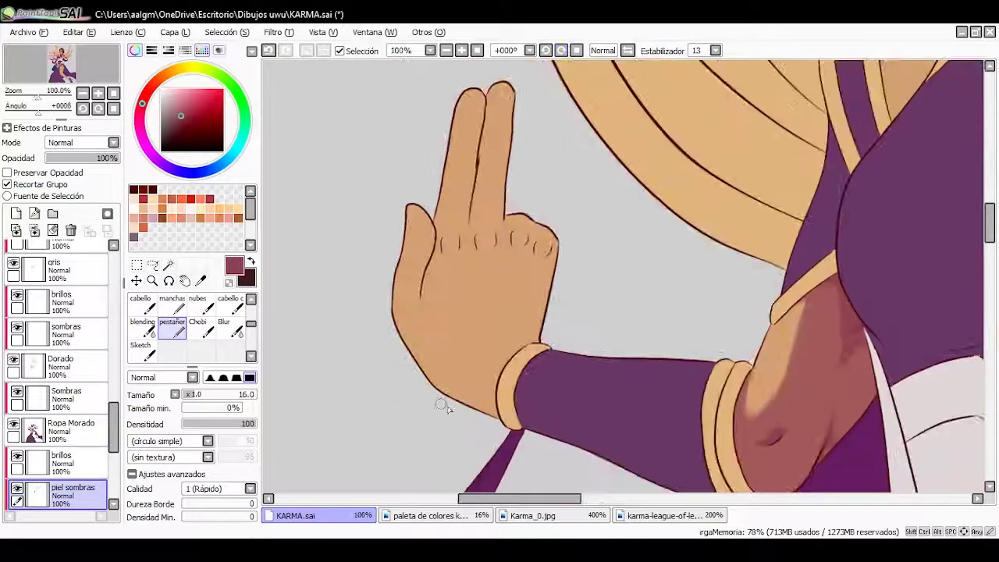
alt+click(439, 406)
drag(441, 394, 491, 412)
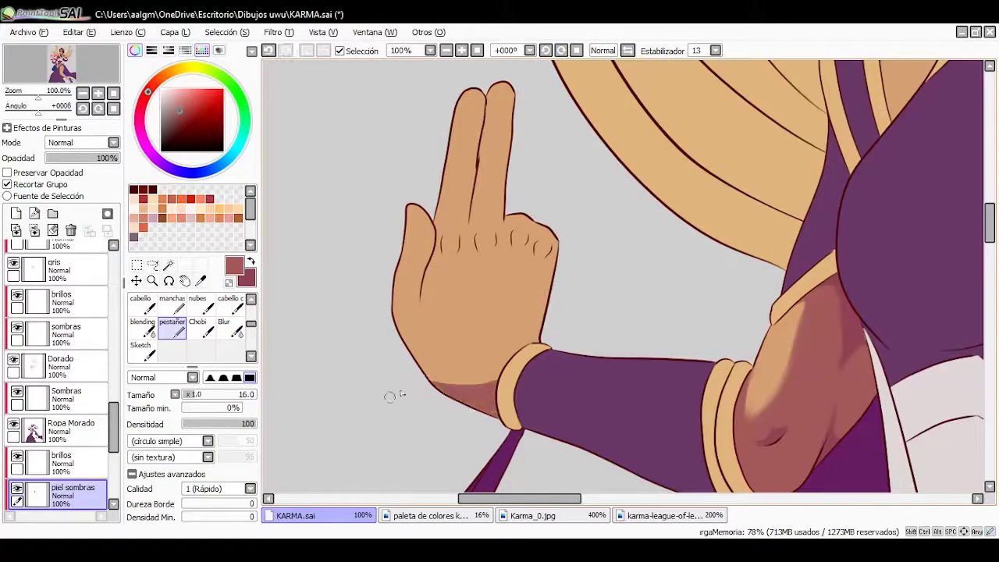
drag(527, 372, 437, 258)
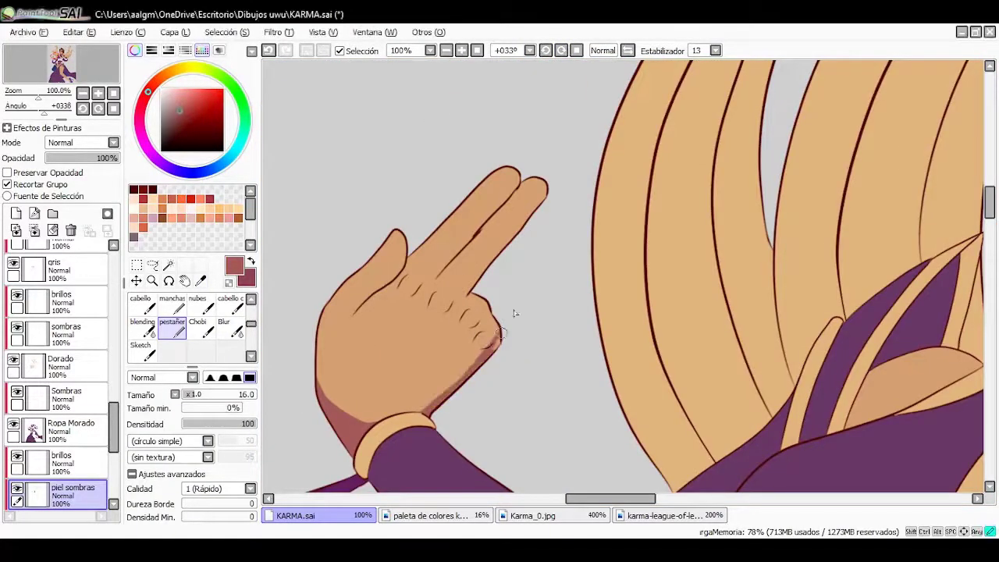
drag(326, 406, 330, 307)
Shade the thumb's inner edge and base crease on the raised hand, reducing the brush size to 8
key(ctrl+plus)
drag(522, 350, 605, 270)
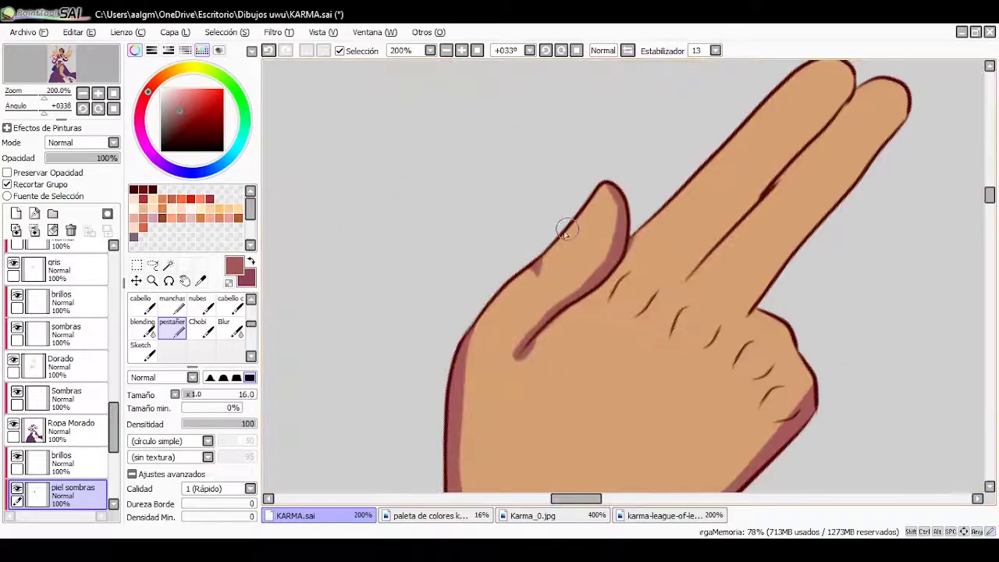
key(ctrl+plus)
key(bracketleft)
key(bracketleft)
key(bracketleft)
key(bracketleft)
key(bracketleft)
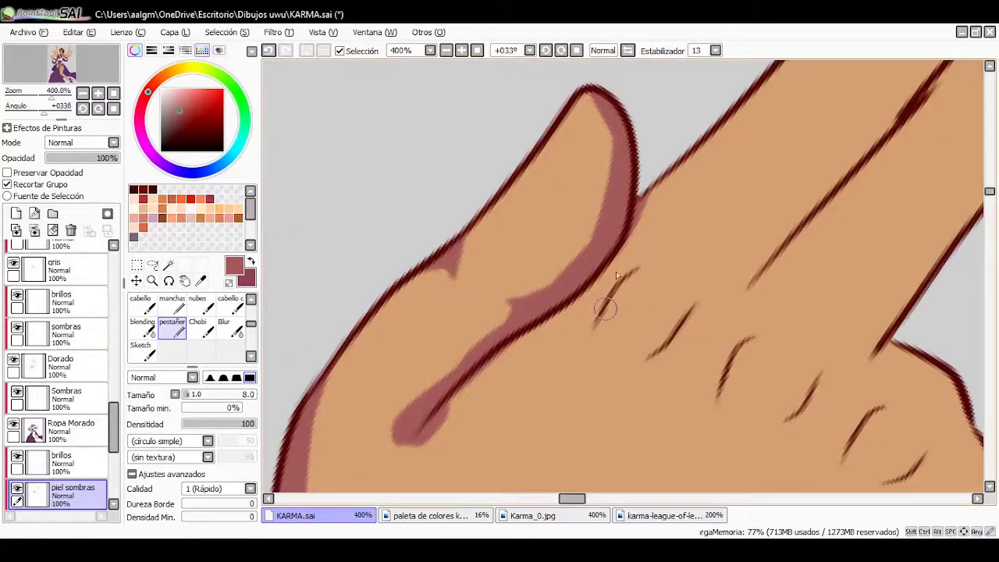
drag(617, 274, 500, 367)
Shade the outer edges, tips and dividing line of the two raised fingers, undoing and repainting one stroke
key(ctrl+minus)
drag(475, 412, 737, 109)
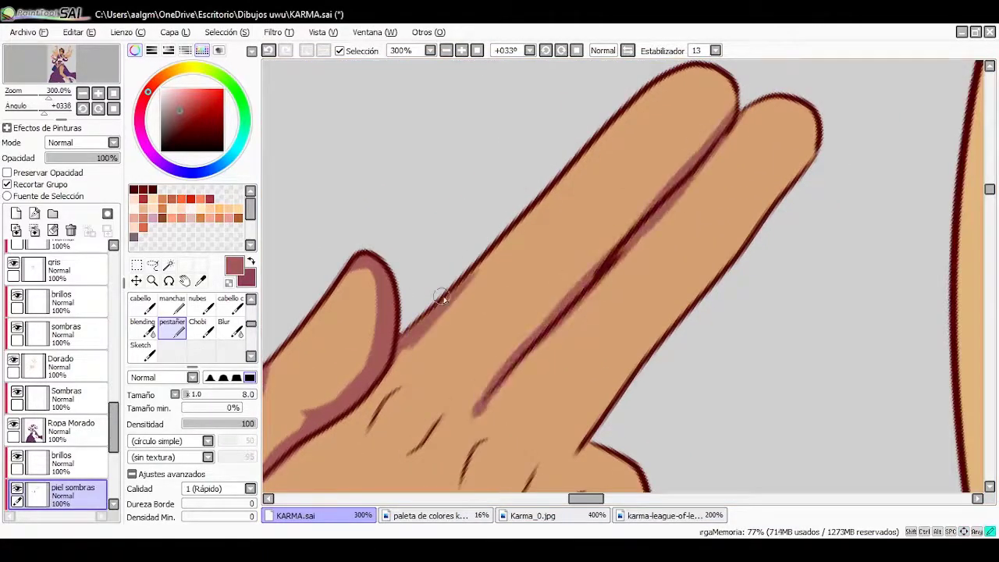
mouse_move(335, 425)
mouse_down()
mouse_move(624, 134)
mouse_move(737, 74)
mouse_up()
drag(484, 410, 764, 125)
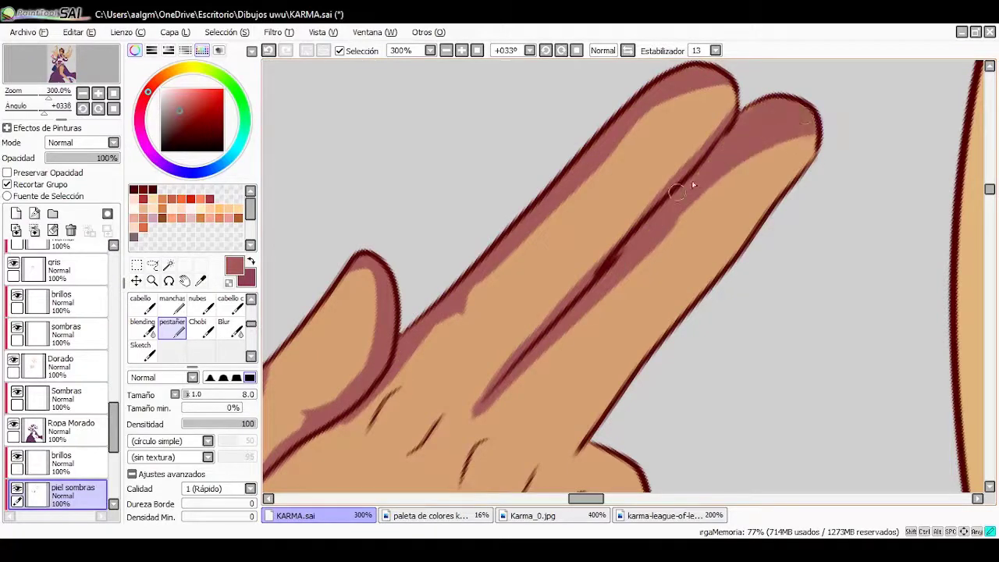
key(ctrl+z)
mouse_move(691, 180)
mouse_down()
mouse_move(811, 117)
mouse_move(667, 234)
mouse_up()
Paint tapered shadow strokes beneath each knuckle crease on the back of the raised hand
key(Home)
key(ctrl+minus)
key(End)
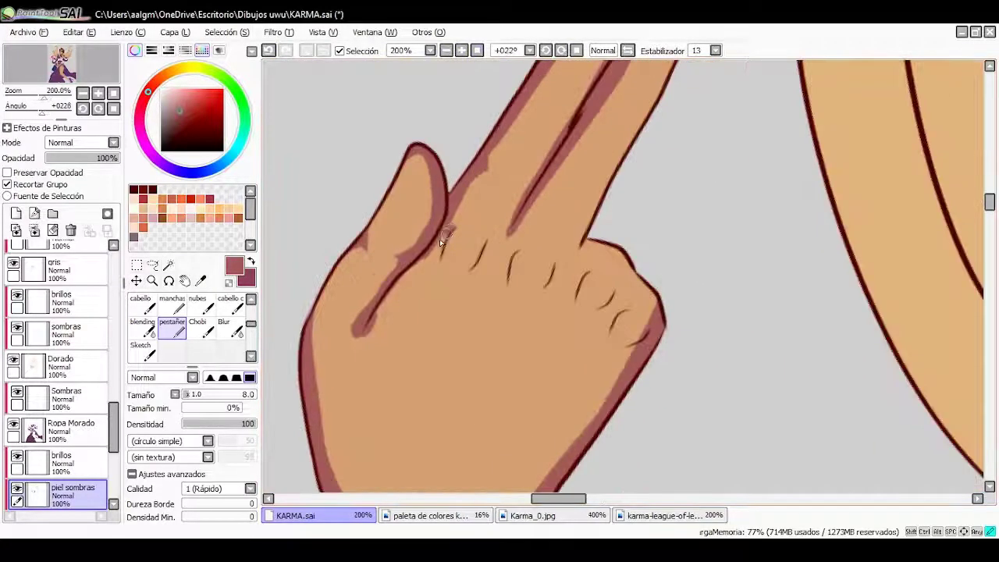
drag(439, 258, 421, 297)
drag(493, 234, 459, 291)
drag(513, 282, 506, 302)
drag(554, 282, 518, 336)
drag(593, 267, 560, 331)
drag(620, 289, 579, 335)
drag(621, 312, 597, 359)
drag(641, 334, 620, 361)
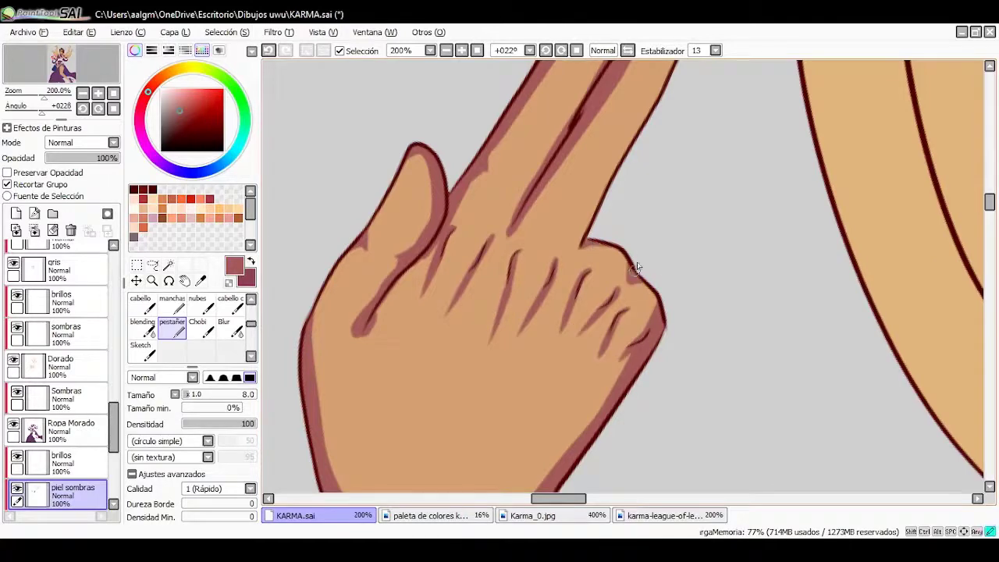
Outline the skin shadow below the near shoulder and around the armpit folds inside the gold-edged opening
scroll(591, 359, up, 3)
scroll(362, 427, down, 3)
key(ctrl+minus)
key(ctrl+minus)
key(ctrl+minus)
key(ctrl+minus)
key(ctrl+minus)
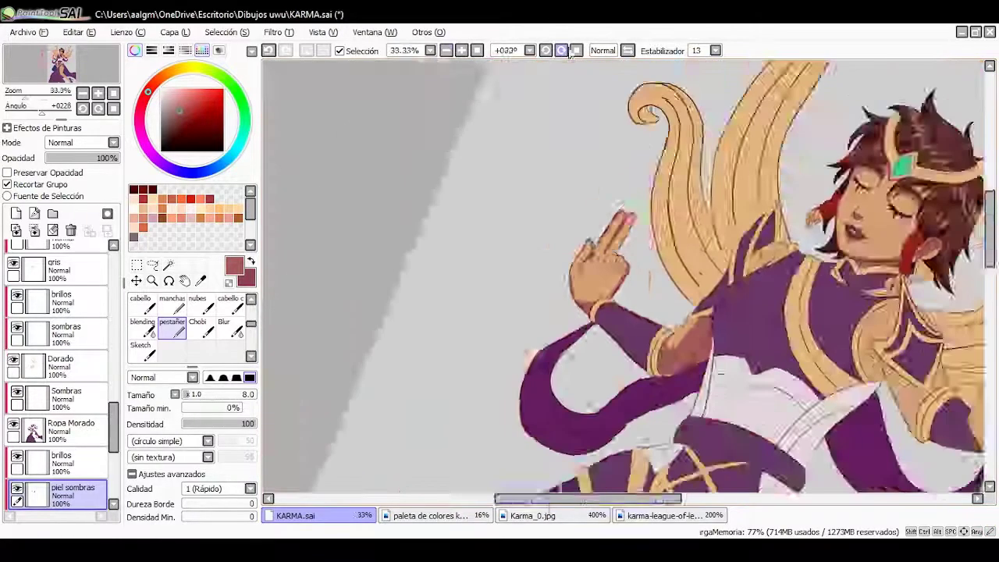
key(Home)
key(ctrl+plus)
key(ctrl+plus)
key(ctrl+plus)
key(ctrl+plus)
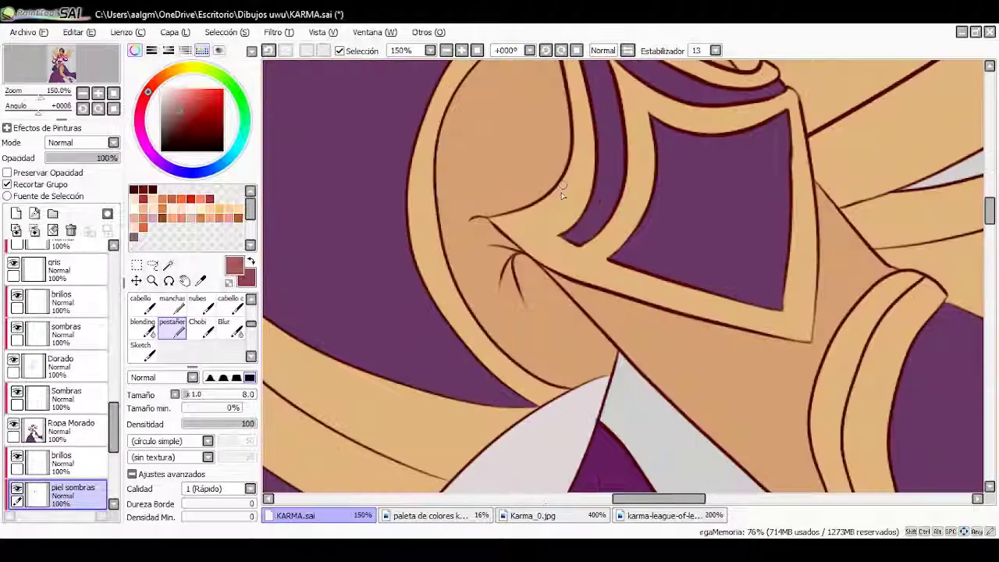
drag(443, 235, 517, 206)
mouse_move(495, 310)
mouse_down()
mouse_move(527, 344)
mouse_move(601, 375)
mouse_move(493, 230)
mouse_move(469, 269)
mouse_move(512, 253)
mouse_up()
Enlarge the brush to 25, fill the armpit shadow and shade the shoulder along the inner gold strap
key(bracketright)
key(bracketright)
key(bracketright)
key(bracketright)
key(bracketright)
key(bracketright)
key(bracketright)
scroll(512, 253, up, 3)
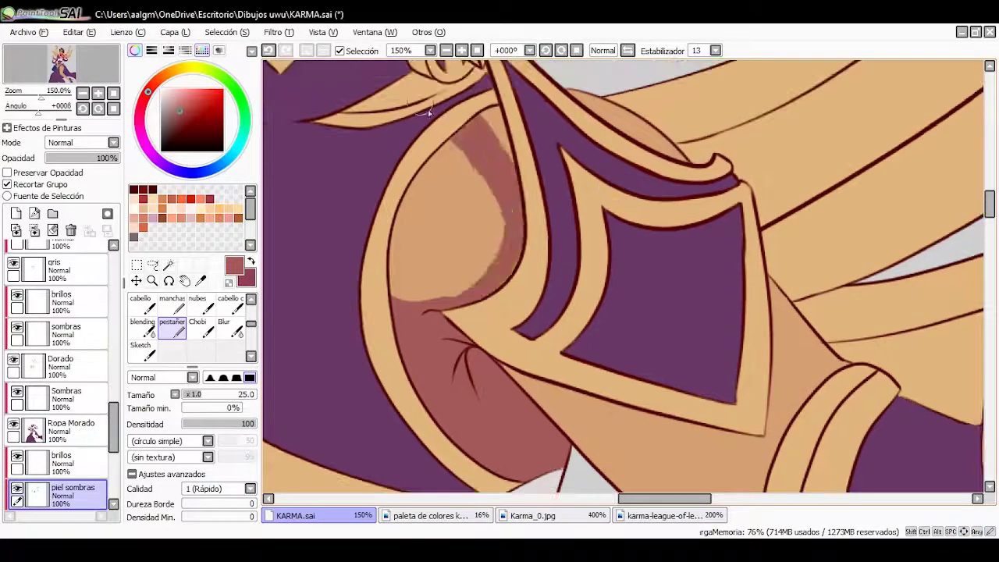
mouse_move(500, 288)
mouse_down()
mouse_move(463, 121)
mouse_move(507, 281)
mouse_move(476, 117)
mouse_up()
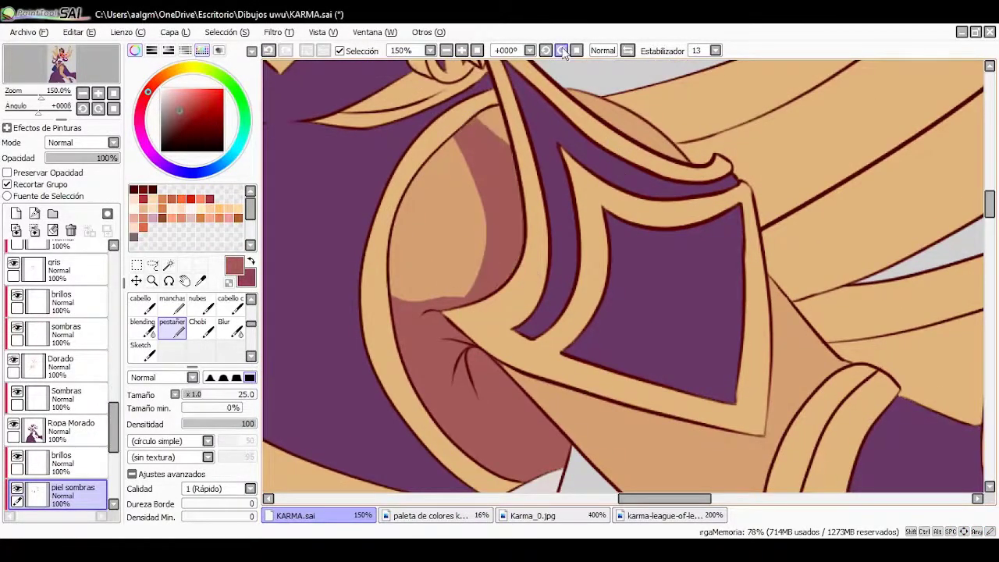
Shade the near upper arm beneath the shoulder armor, along its edges and beside the gold armband
scroll(481, 363, up, 5)
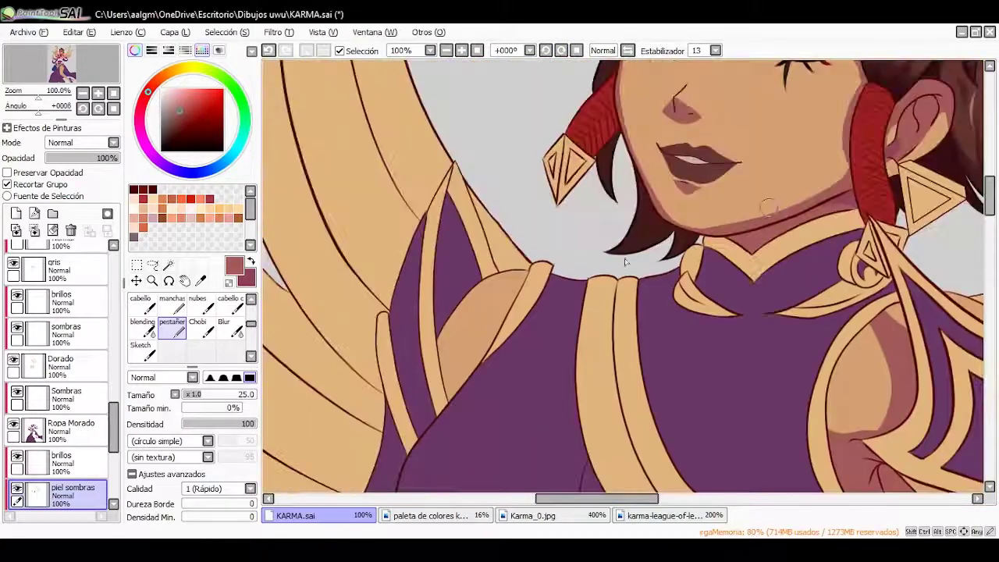
scroll(484, 358, up, 3)
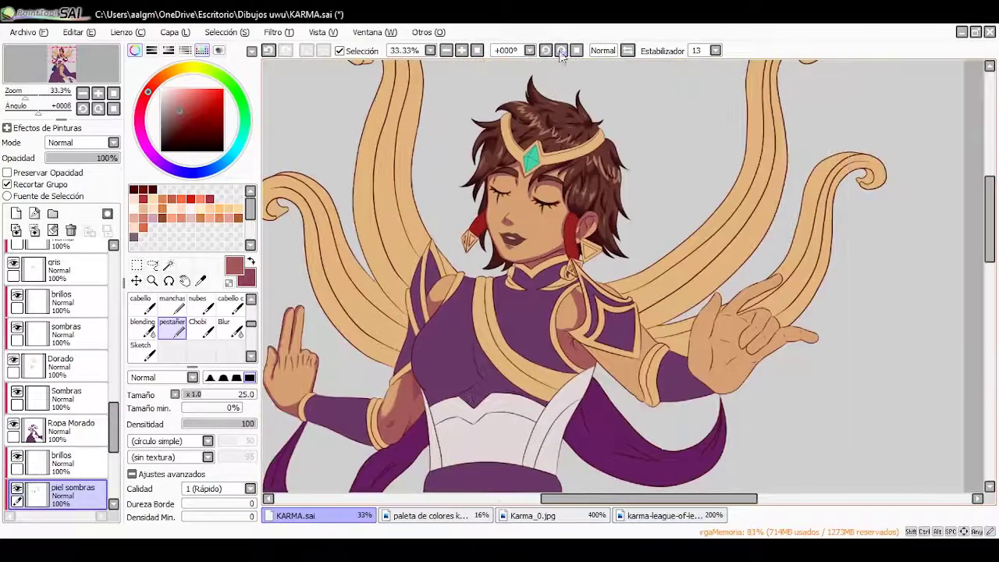
click(463, 50)
click(461, 50)
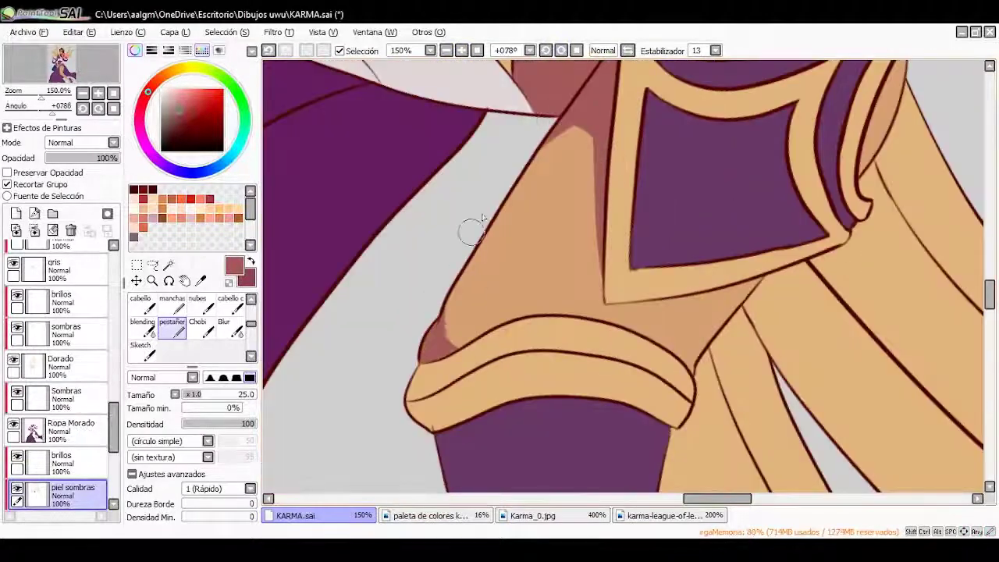
drag(482, 218, 546, 312)
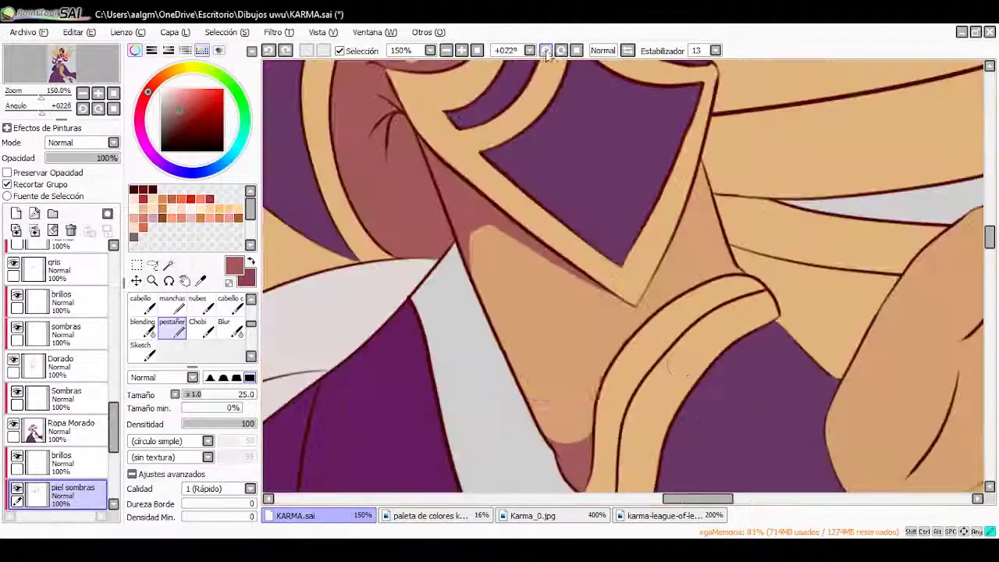
drag(546, 390, 593, 359)
drag(453, 313, 546, 234)
mouse_move(616, 312)
mouse_down()
mouse_move(605, 359)
mouse_move(613, 351)
mouse_up()
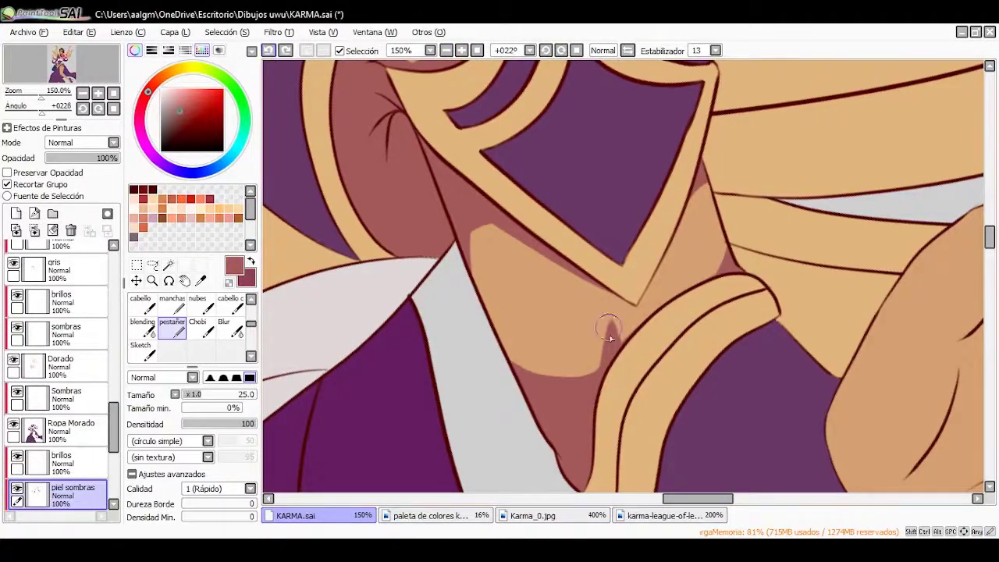
Undo a stray stroke, reduce the brush to 7 and deepen the armpit folds with the darker skin shadow color
scroll(624, 281, up, 1)
drag(624, 281, 480, 335)
key(bracketleft)
key(bracketleft)
key(bracketleft)
key(ctrl+z)
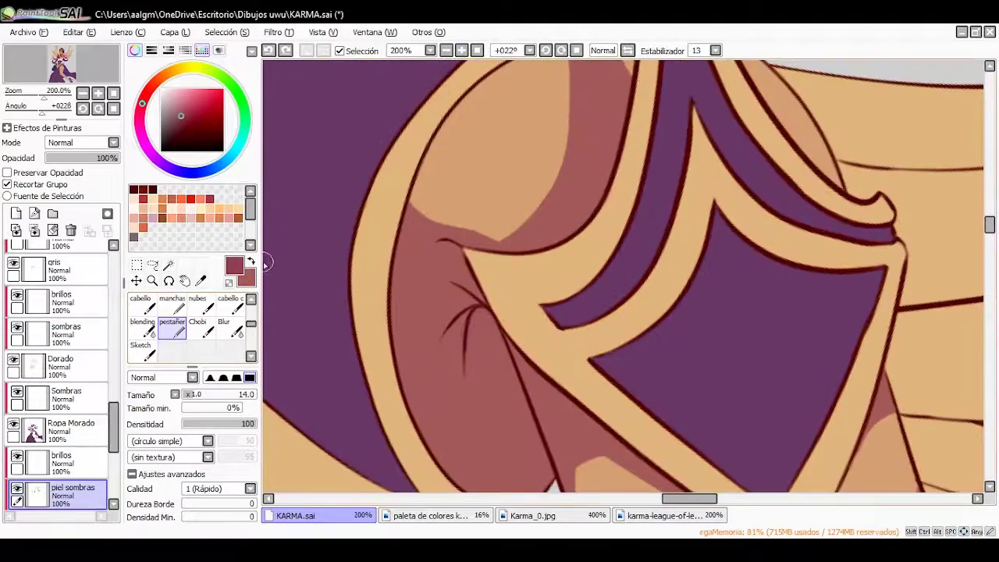
key(bracketleft)
key(bracketleft)
key(bracketleft)
key(bracketleft)
key(bracketleft)
mouse_move(463, 390)
mouse_down()
mouse_move(478, 313)
mouse_move(497, 307)
mouse_up()
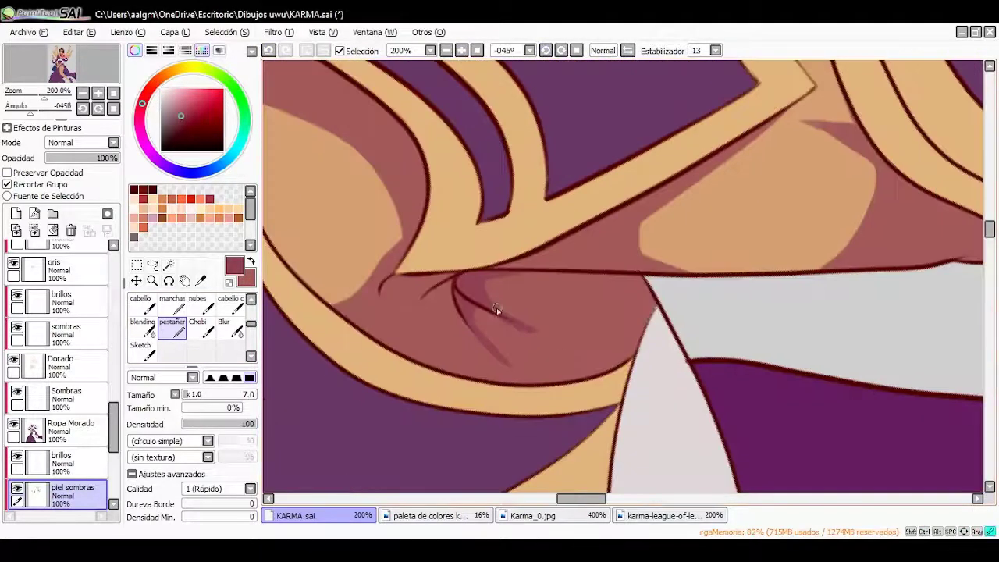
mouse_move(472, 252)
mouse_down()
mouse_move(516, 274)
mouse_move(649, 287)
mouse_up()
Deepen the near upper arm's shadows beneath the shoulder armor and beside the gold armband with the darker color
scroll(395, 277, down, 3)
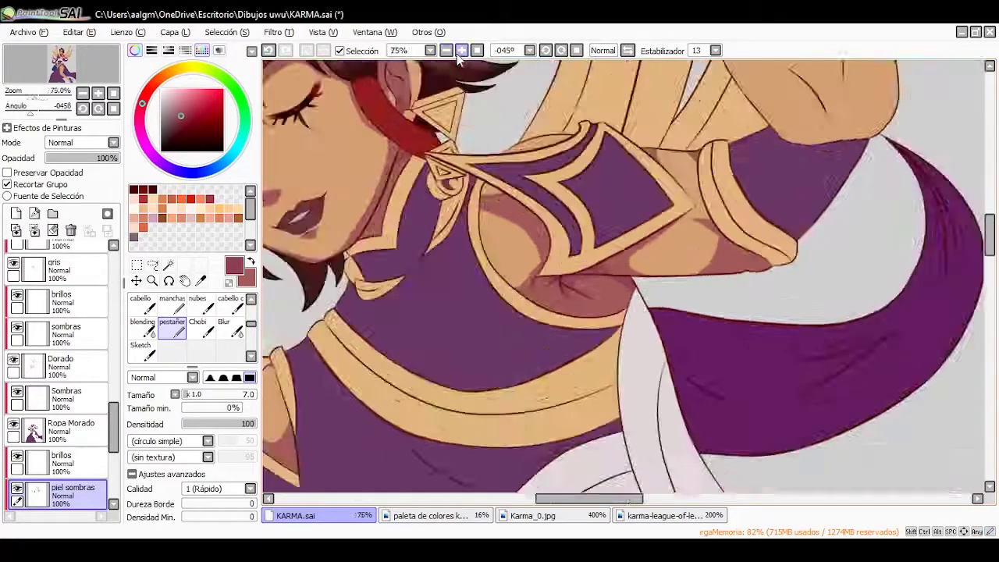
scroll(661, 290, up, 2)
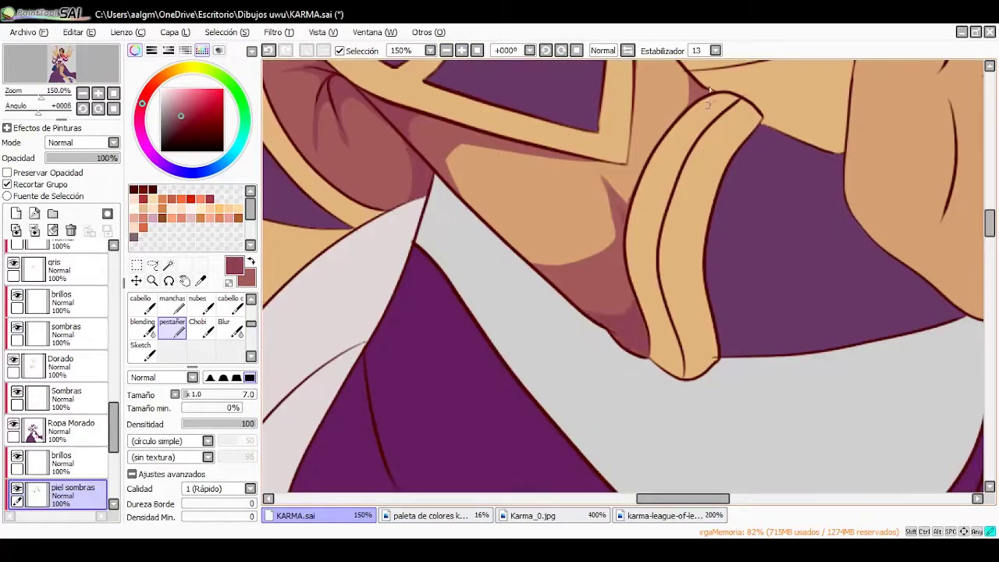
scroll(709, 90, down, 2)
drag(547, 195, 487, 287)
scroll(487, 287, up, 1)
scroll(492, 377, down, 2)
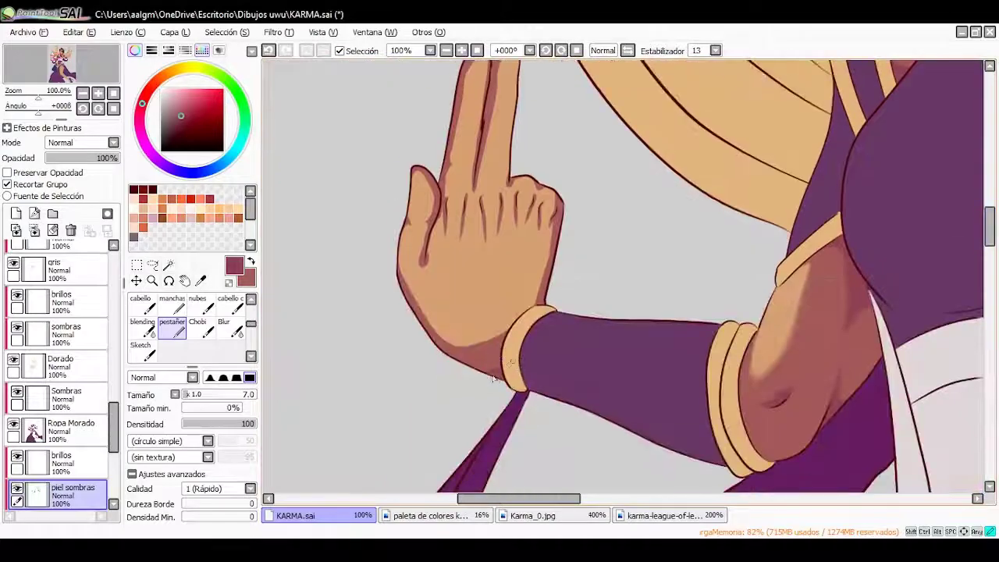
Switch to the lighter skin shadow color and outline the shadow along the open hand's palm heel and outer edge
scroll(556, 462, down, 3)
scroll(556, 463, up, 1)
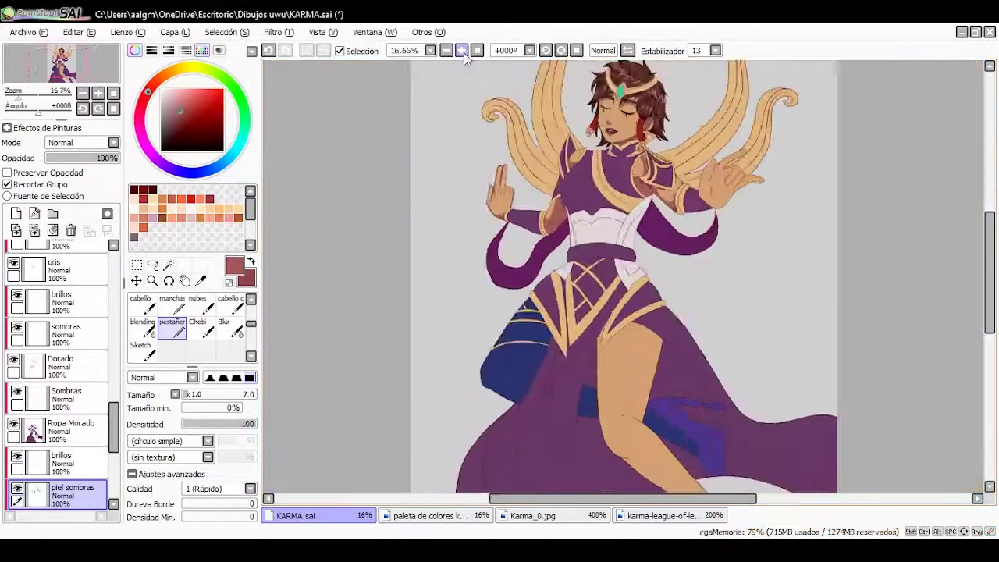
scroll(967, 254, up, 3)
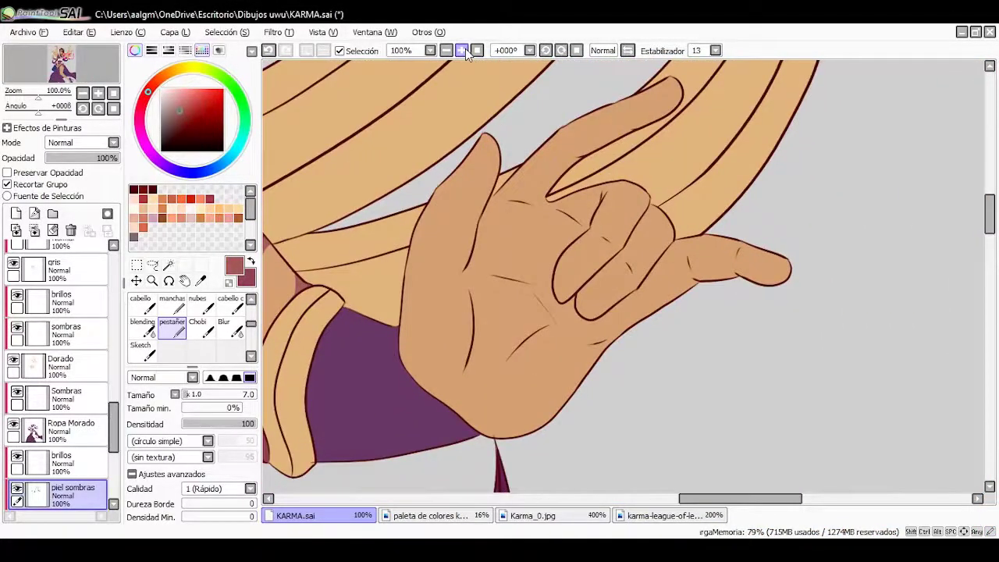
scroll(679, 469, down, 3)
scroll(679, 469, up, 3)
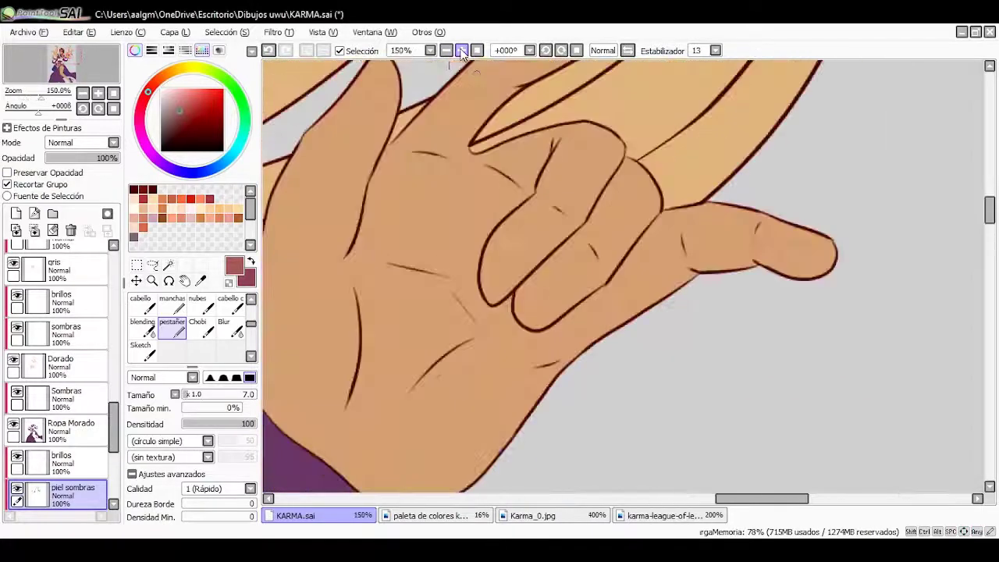
drag(677, 504, 660, 482)
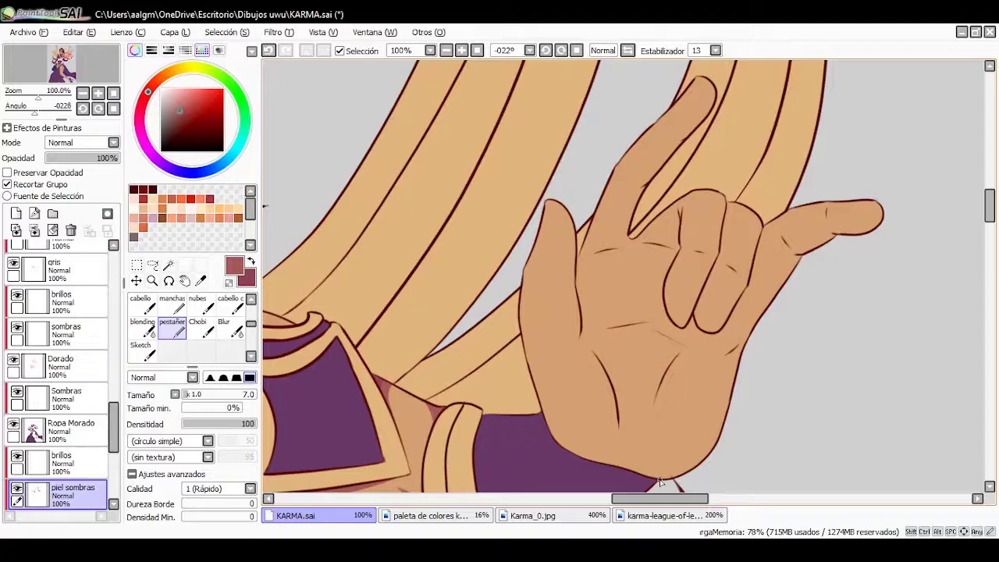
scroll(681, 303, down, 3)
scroll(680, 303, up, 4)
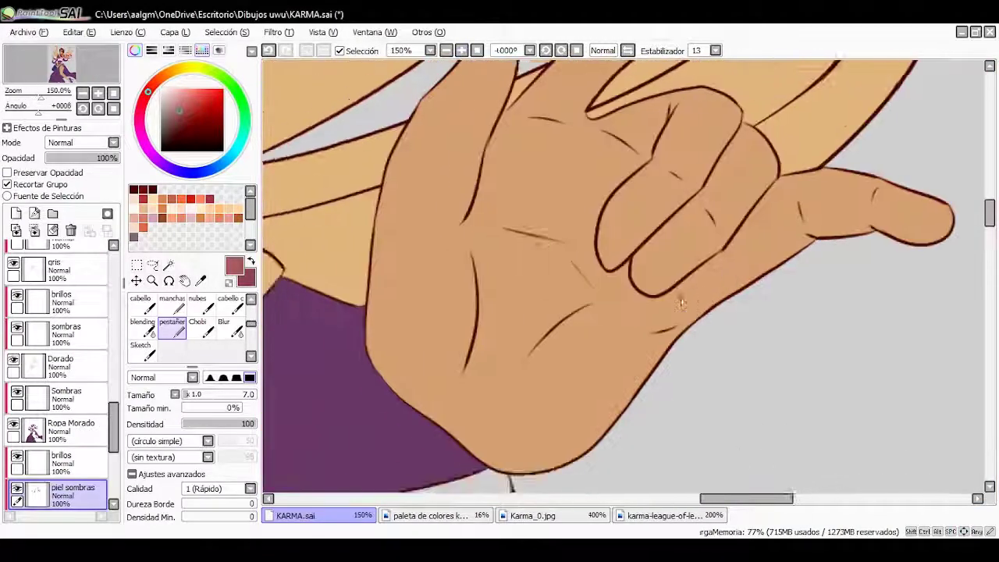
drag(531, 326, 546, 344)
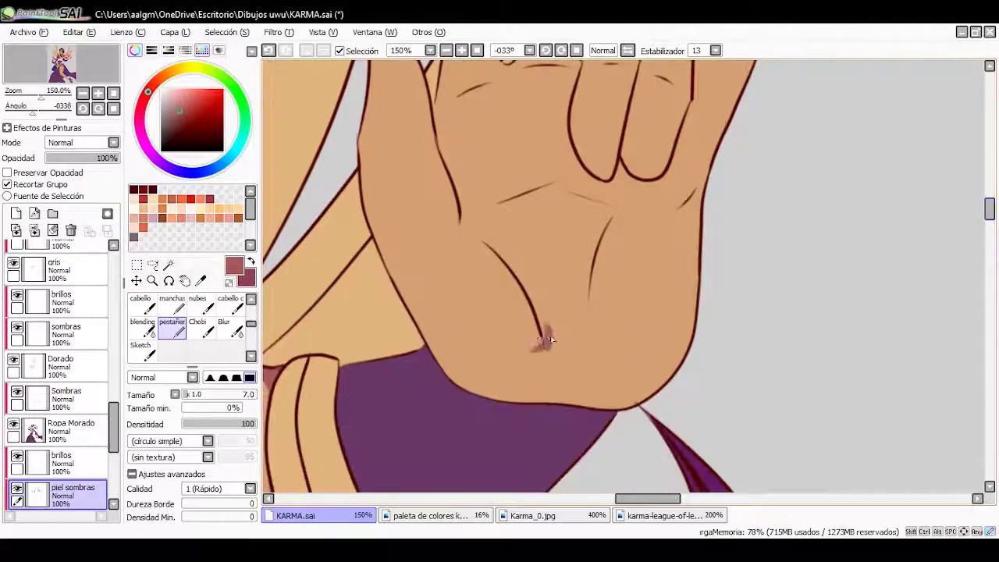
key(h)
drag(638, 351, 664, 341)
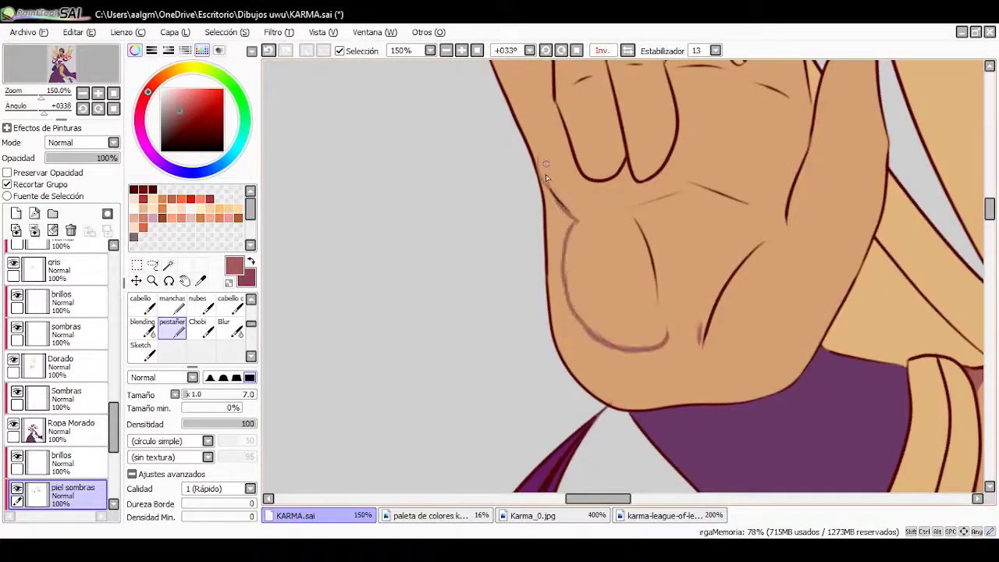
Reselect the pestañer brush and make the piel sombras layer active for more hand shading
scroll(544, 186, up, 3)
scroll(58, 375, down, 5)
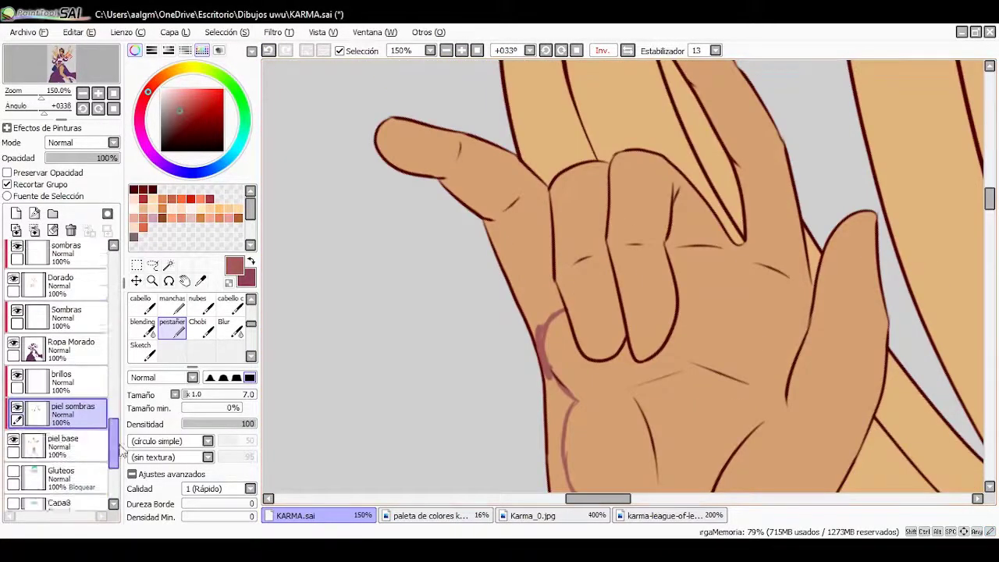
click(172, 326)
scroll(624, 296, down, 2)
scroll(191, 328, down, 3)
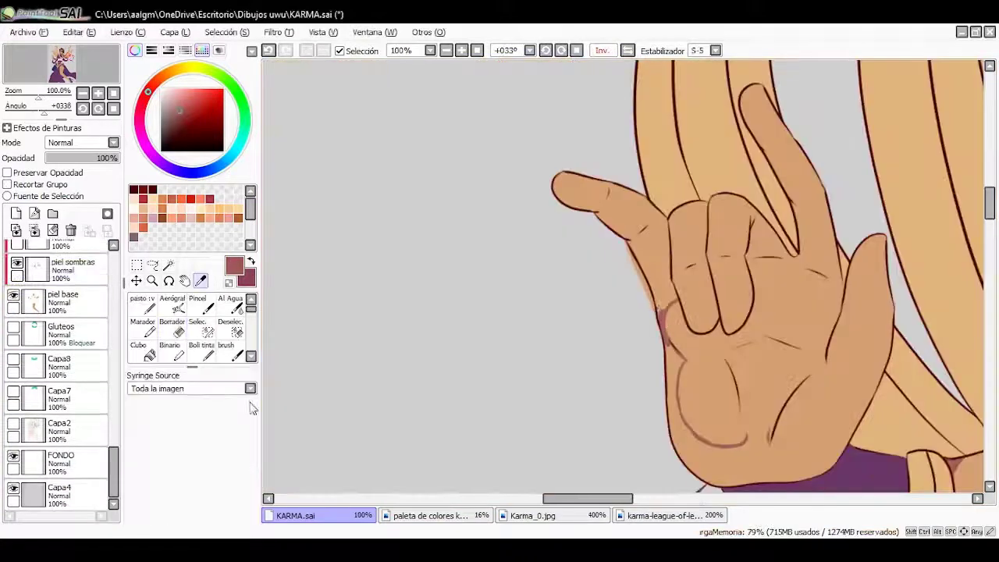
click(171, 348)
scroll(661, 359, up, 2)
click(72, 270)
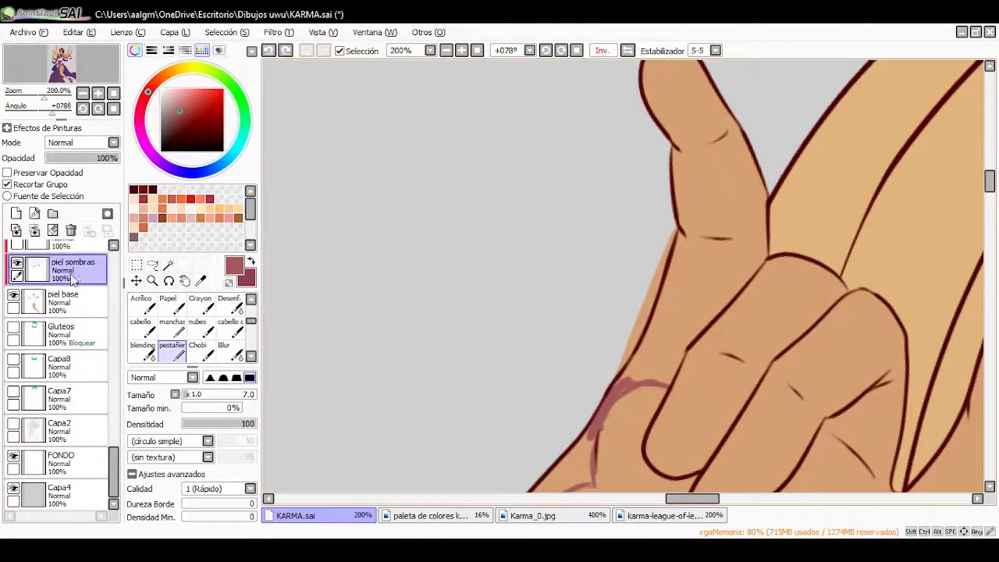
drag(678, 365, 638, 348)
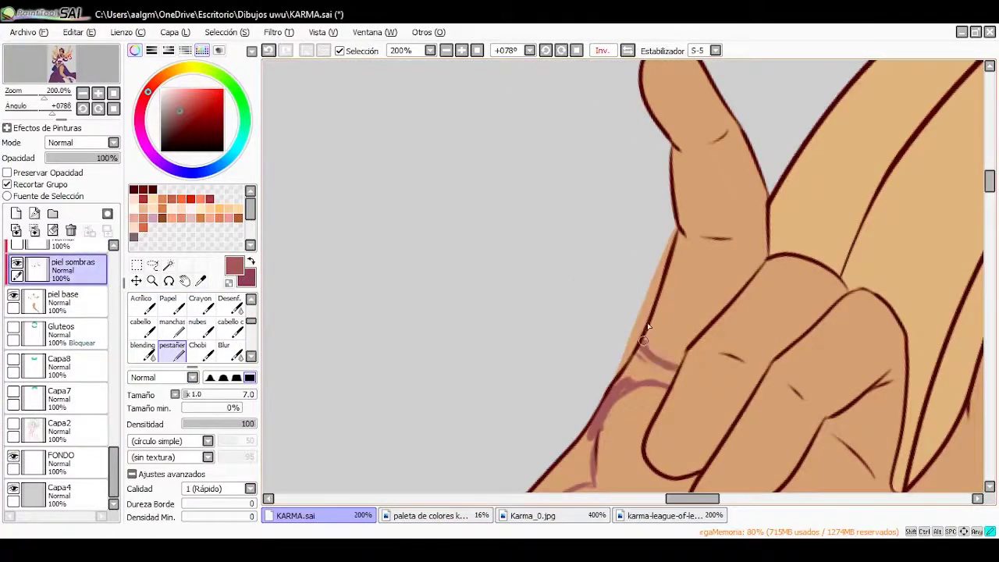
click(268, 51)
drag(676, 297, 651, 324)
key(ctrl+z)
Shade the little finger's base, joint and tip on the open hand, enlarging the brush to 15
drag(737, 262, 654, 320)
drag(691, 231, 651, 324)
drag(539, 238, 597, 176)
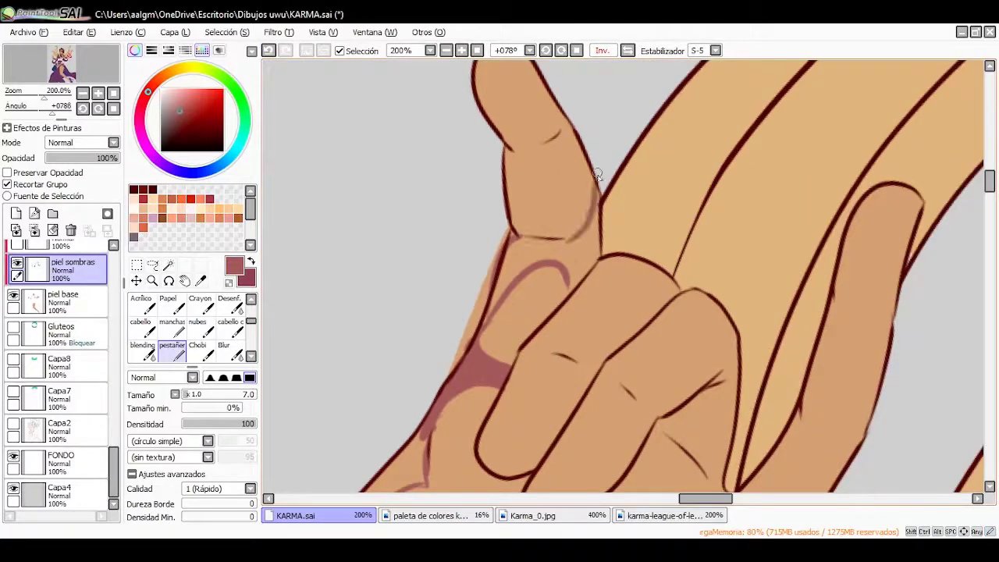
mouse_move(578, 232)
mouse_down()
mouse_move(536, 252)
mouse_move(593, 187)
mouse_up()
drag(589, 261, 571, 273)
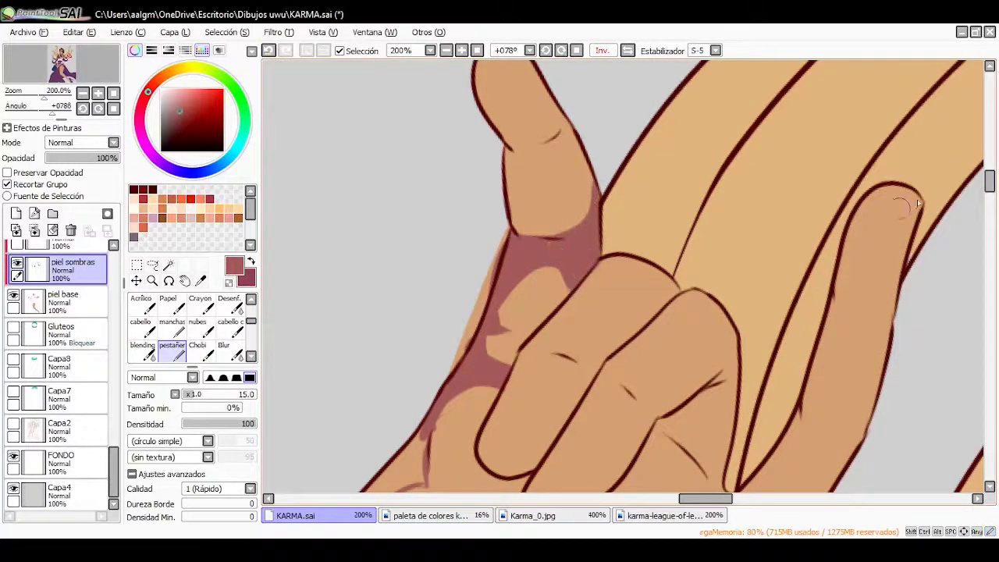
key(Delete)
drag(505, 148, 515, 296)
key(minus)
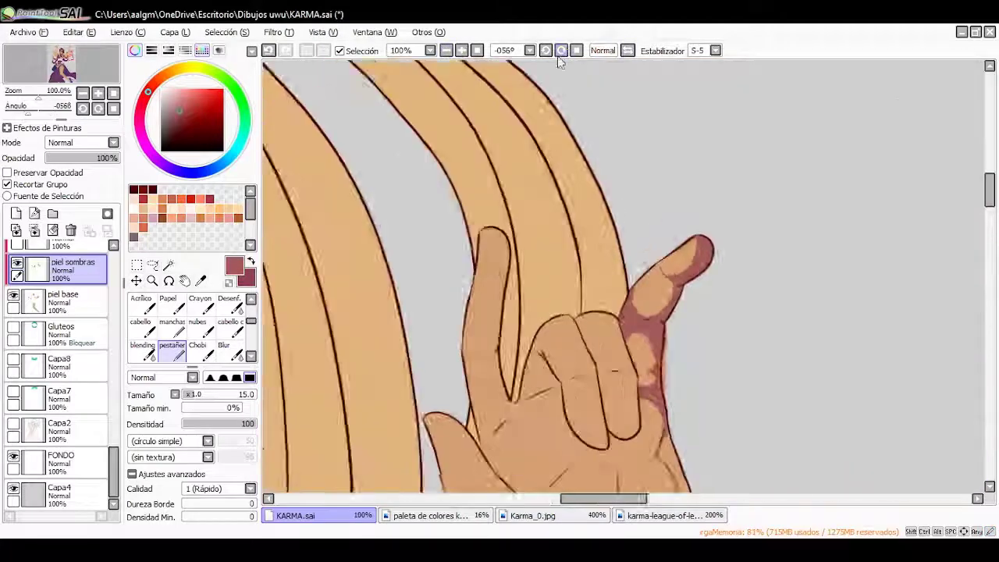
Erase part of the little finger's shadow and repaint it along the upper edge up to the fingertip
key(plus)
key(e)
mouse_move(671, 343)
mouse_down()
mouse_move(713, 282)
mouse_move(733, 250)
mouse_up()
key(b)
mouse_move(648, 320)
mouse_down()
mouse_move(691, 273)
mouse_move(686, 249)
mouse_move(770, 239)
mouse_up()
scroll(992, 194, down, 1)
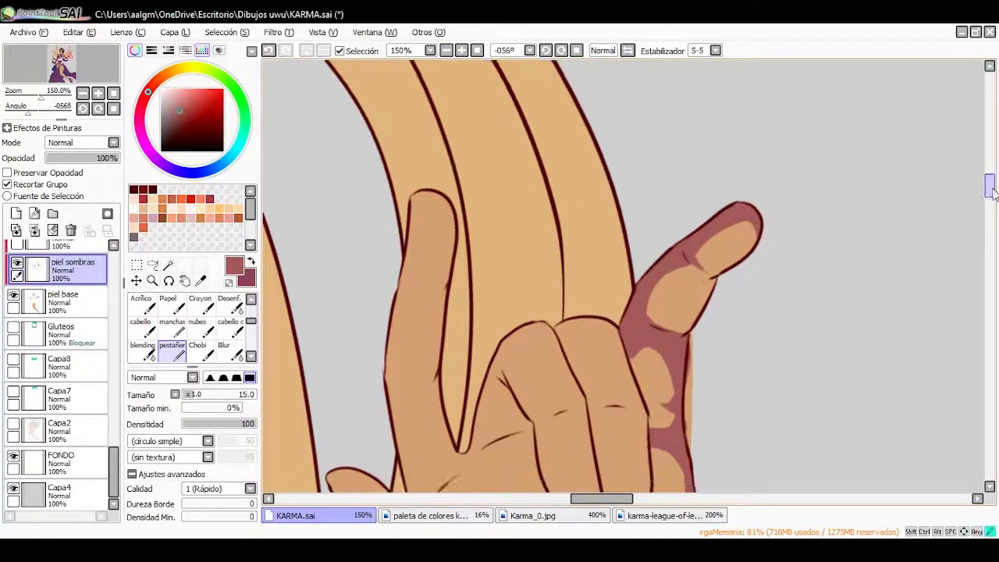
scroll(992, 193, down, 3)
key(e)
drag(644, 198, 690, 152)
key(b)
key(minus)
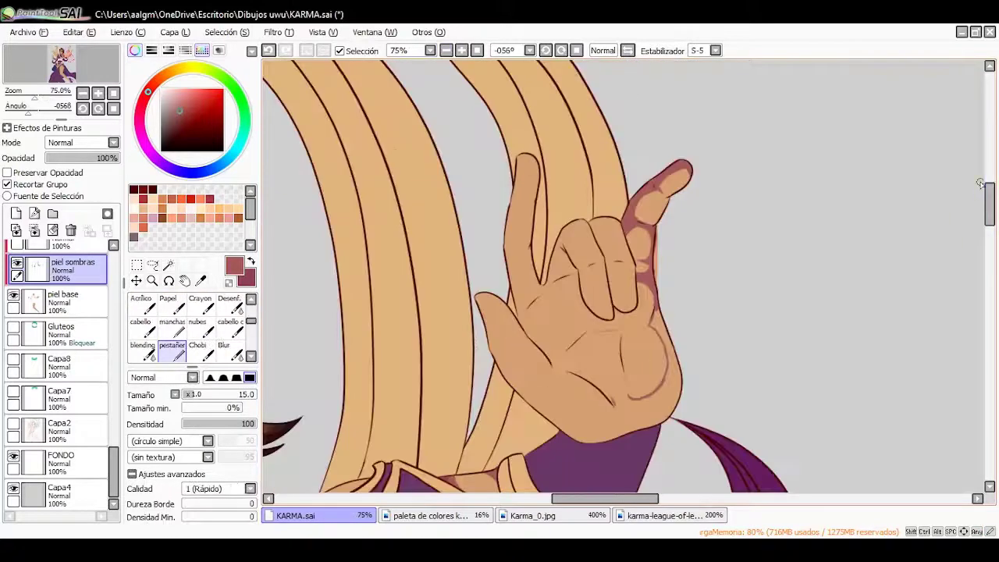
Fill the shadow along the palm's outer edge and heel, extending it to the base of the thumb
key(plus)
key(plus)
key(plus)
mouse_move(577, 314)
mouse_down()
mouse_move(643, 303)
mouse_move(769, 254)
mouse_up()
scroll(741, 265, up, 4)
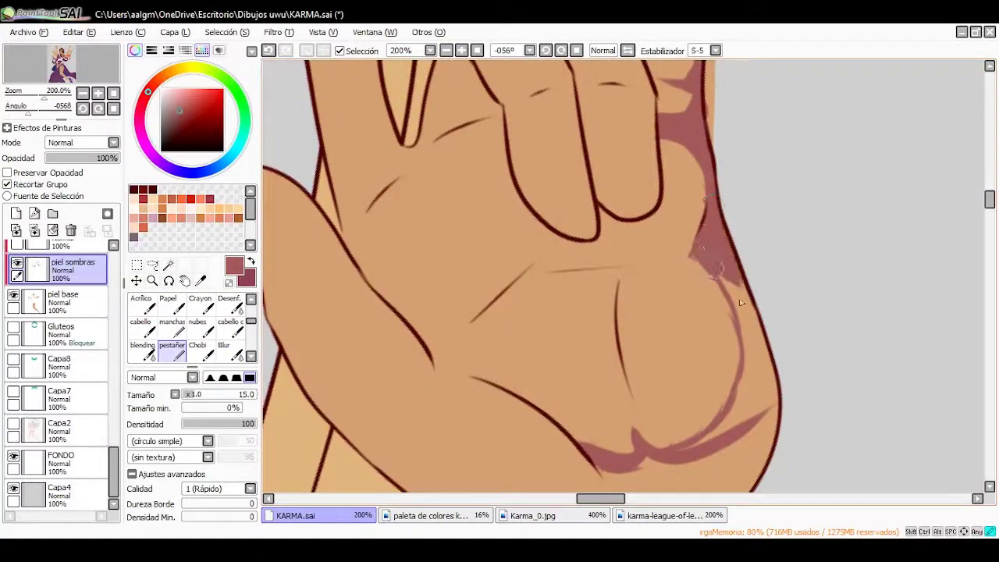
drag(739, 298, 761, 382)
mouse_move(738, 328)
mouse_down()
mouse_move(772, 484)
mouse_move(648, 426)
mouse_move(671, 330)
mouse_up()
scroll(749, 437, down, 3)
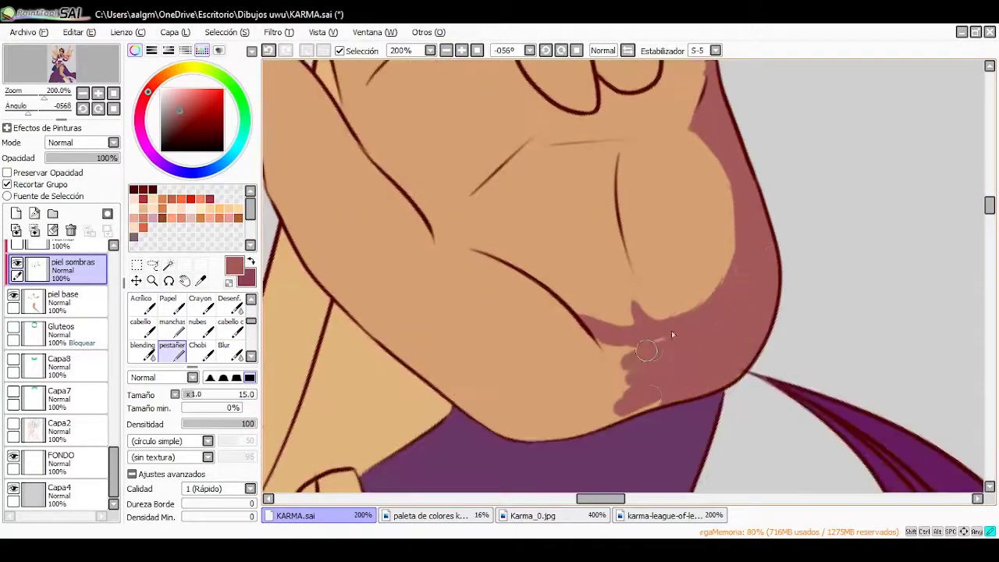
drag(636, 359, 593, 339)
Shade the outer edge of the thumb's base and the crease separating the thumb from the palm
key(minus)
key(minus)
key(plus)
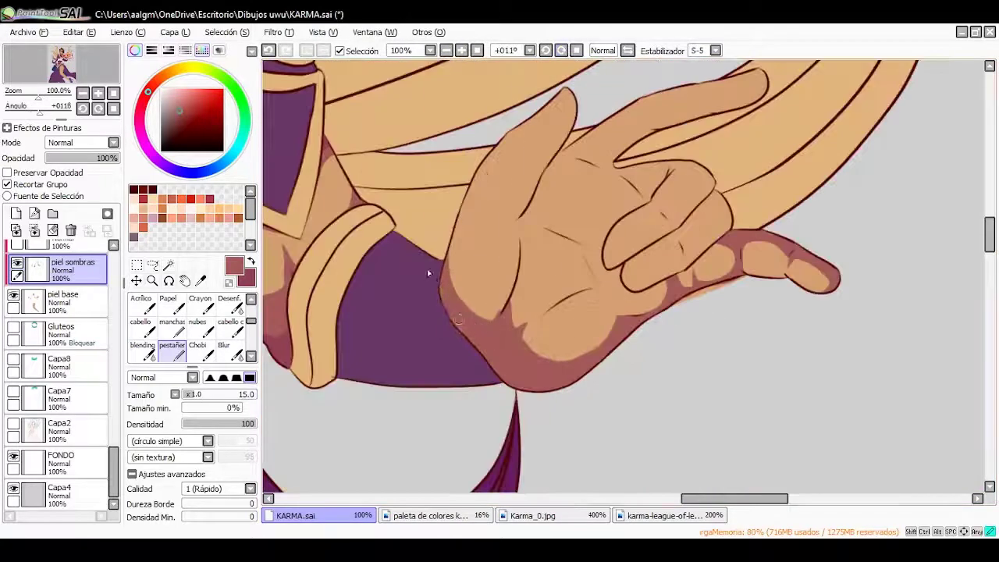
key(plus)
mouse_move(460, 306)
mouse_down()
mouse_move(459, 189)
mouse_move(464, 280)
mouse_up()
drag(468, 216, 462, 287)
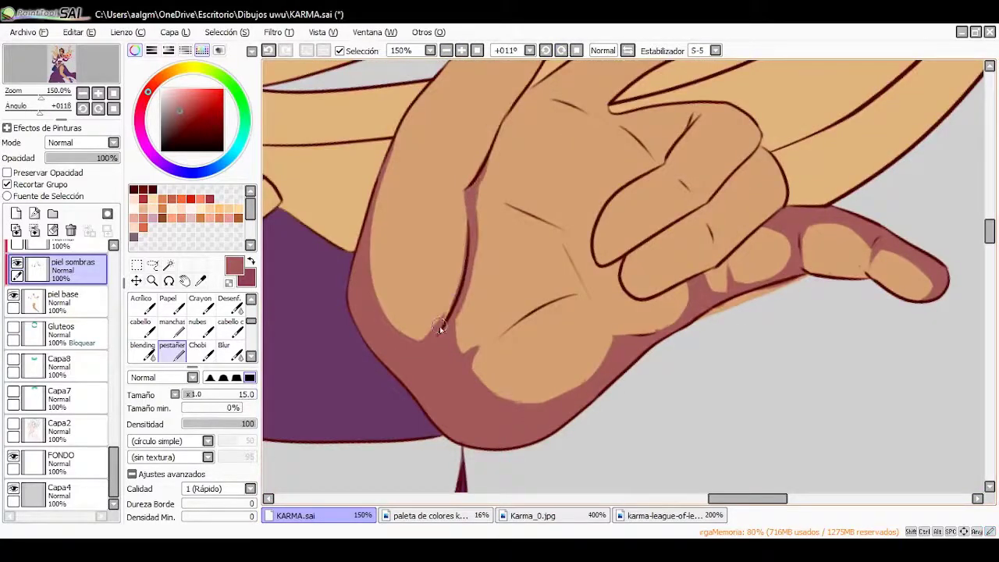
Shade the thumb's inner edge and its joint, undoing the stray strokes
scroll(921, 213, up, 4)
drag(550, 165, 498, 226)
key(ctrl+z)
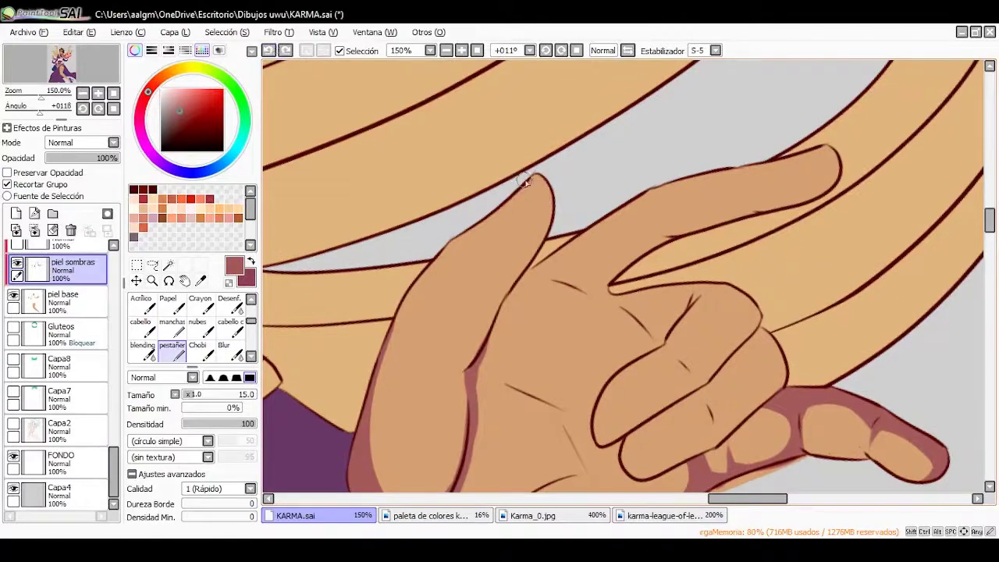
mouse_move(548, 203)
mouse_down()
mouse_move(472, 359)
mouse_move(485, 302)
mouse_up()
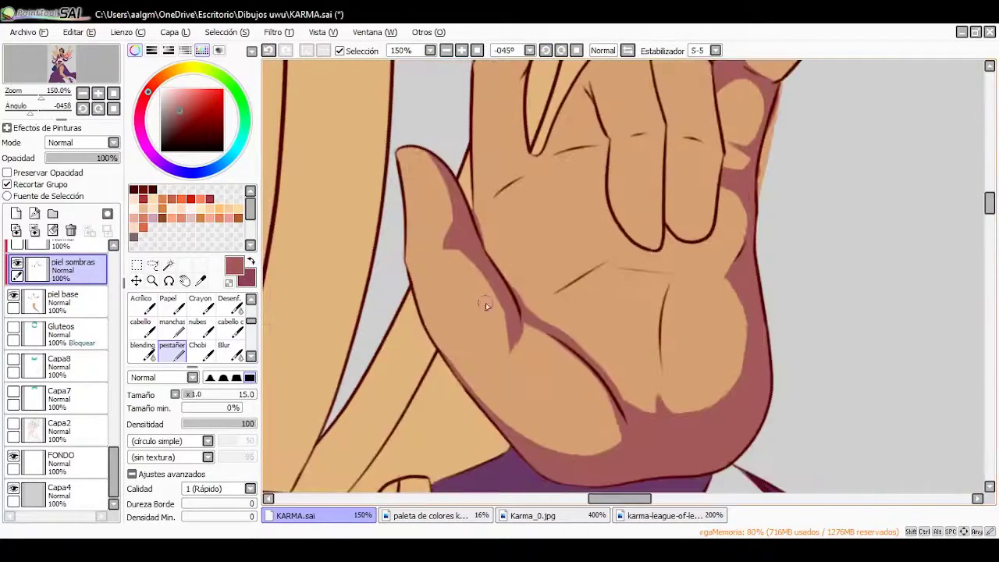
key(End)
key(ctrl+z)
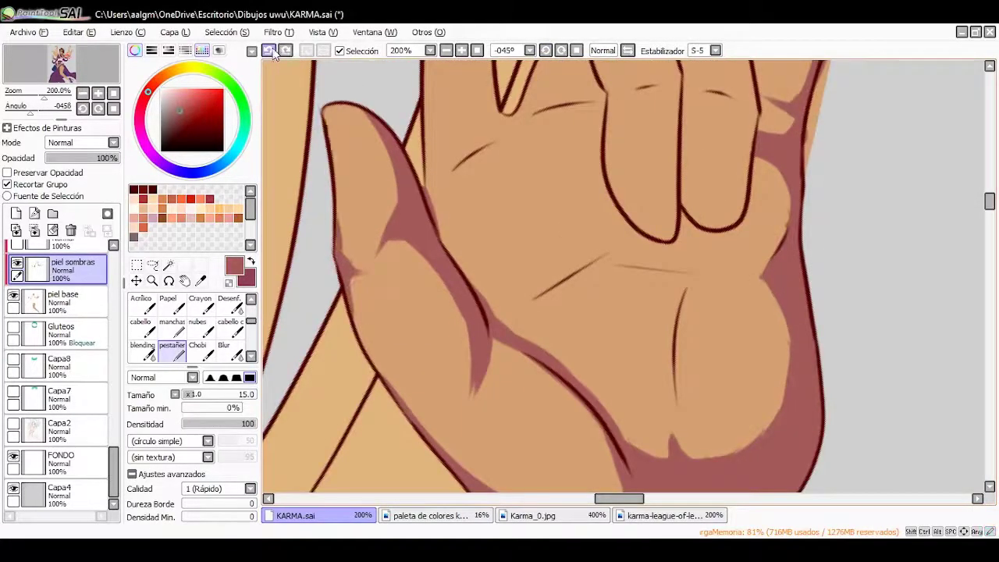
Shade the palm edge beside the thumb and the lower segment of the index finger around its base
key(ctrl+minus)
key(ctrl+minus)
key(ctrl+minus)
key(ctrl+minus)
key(ctrl+minus)
key(ctrl+minus)
key(ctrl+plus)
key(ctrl+plus)
key(ctrl+plus)
key(ctrl+plus)
key(ctrl+plus)
key(ctrl+plus)
key(ctrl+plus)
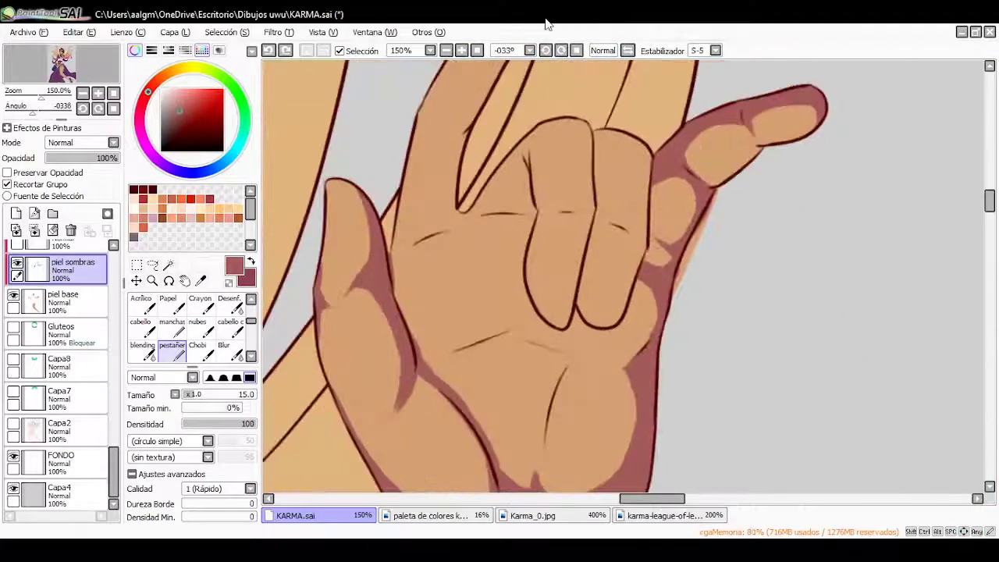
key(ctrl+plus)
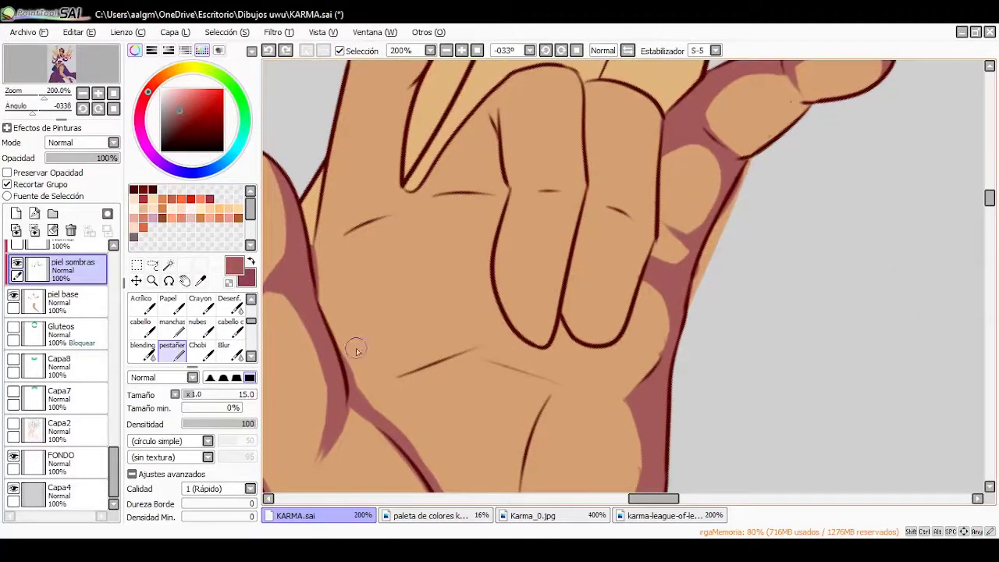
scroll(309, 234, up, 3)
drag(327, 237, 360, 342)
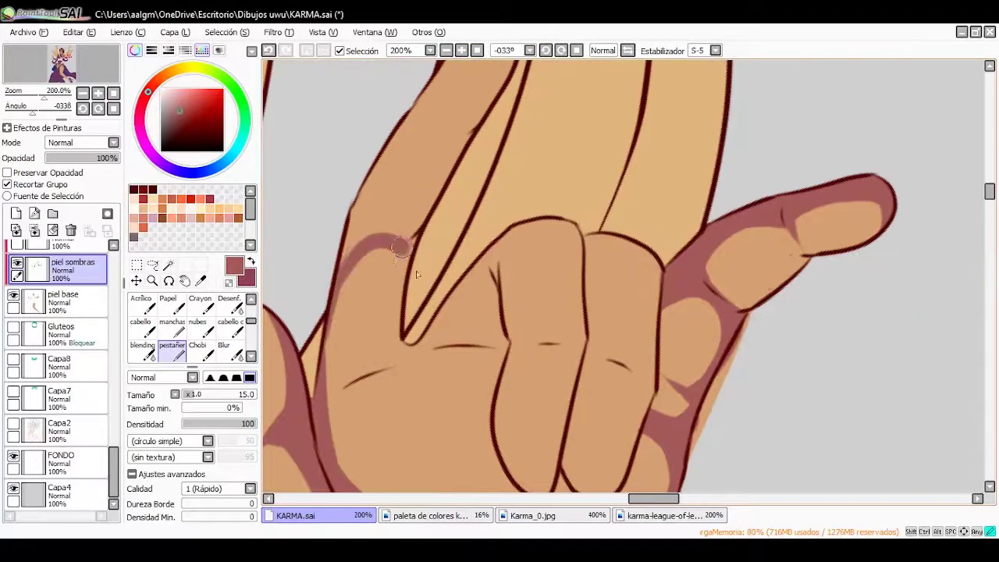
mouse_move(381, 234)
mouse_down()
mouse_move(388, 263)
mouse_move(422, 310)
mouse_up()
Reduce the brush to 10 and shade the index finger's upper segments along the outer edge to the tip
click(207, 394)
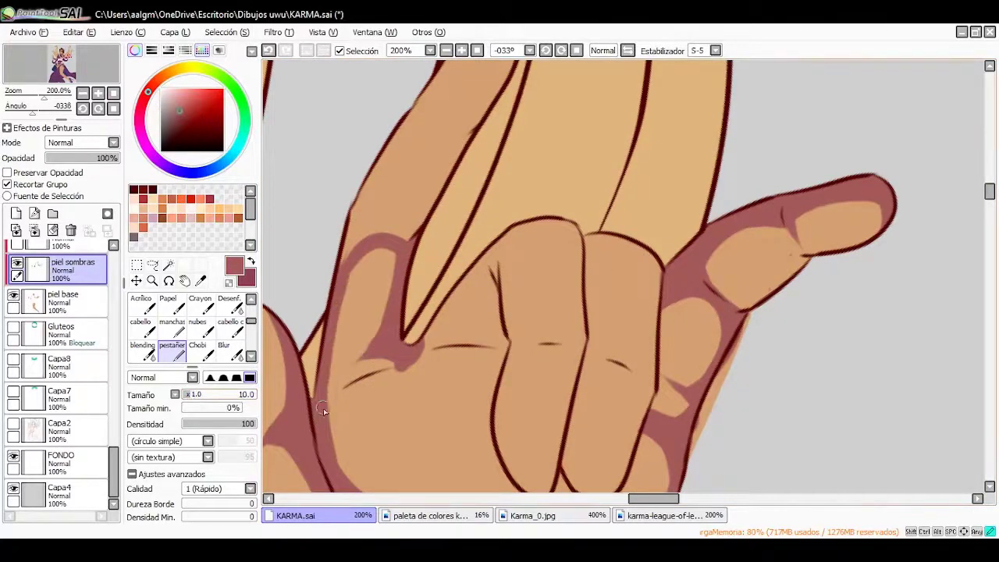
scroll(323, 312, up, 2)
drag(344, 324, 367, 382)
mouse_move(492, 125)
mouse_down()
mouse_move(388, 258)
mouse_move(413, 241)
mouse_up()
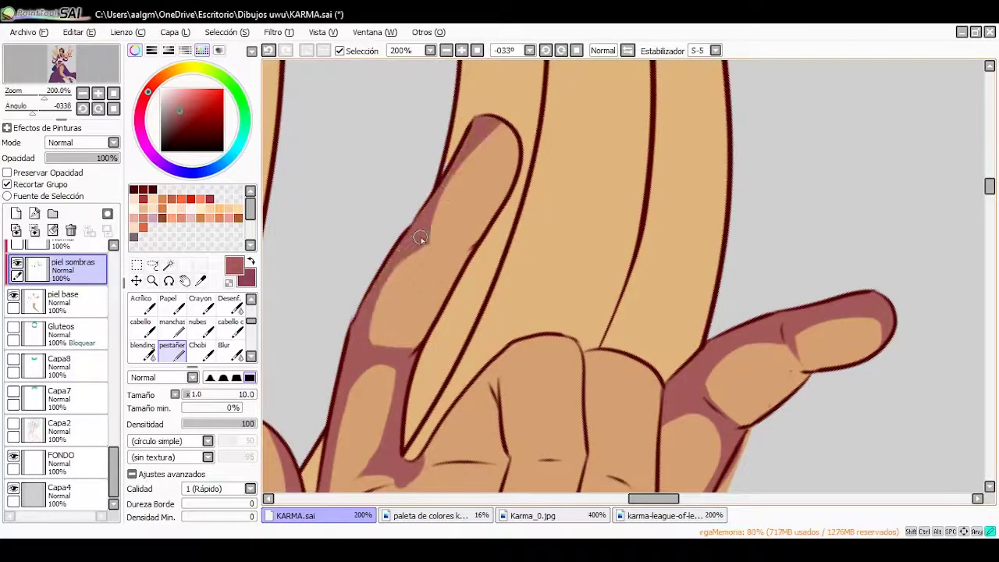
drag(523, 153, 426, 218)
Fill the shadow between the index and first folded finger, and shade that folded finger's thumb-side edge
scroll(554, 234, down, 3)
drag(574, 303, 492, 297)
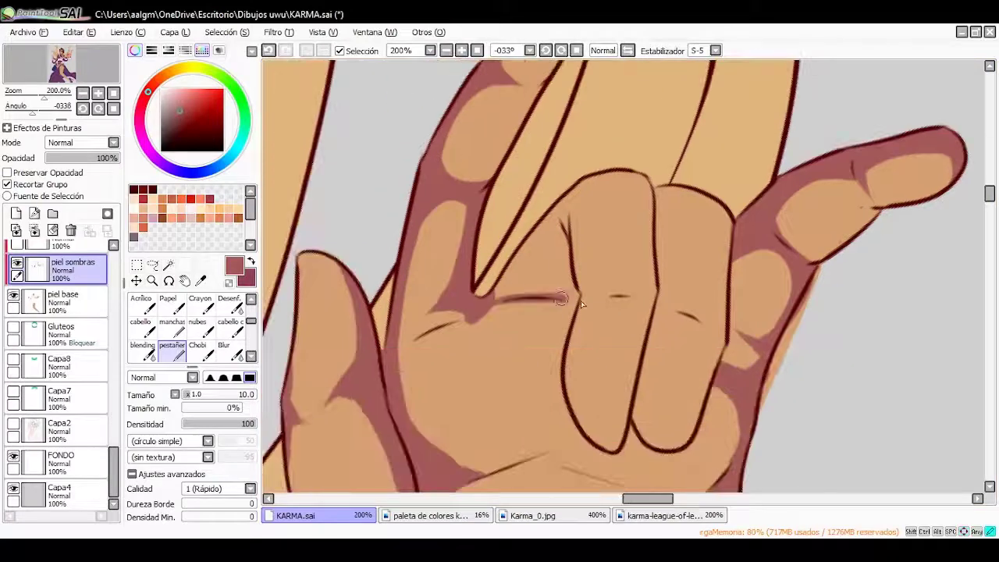
mouse_move(546, 188)
mouse_down()
mouse_move(578, 304)
mouse_move(527, 290)
mouse_move(515, 262)
mouse_up()
mouse_move(600, 186)
mouse_down()
mouse_move(620, 288)
mouse_move(609, 448)
mouse_up()
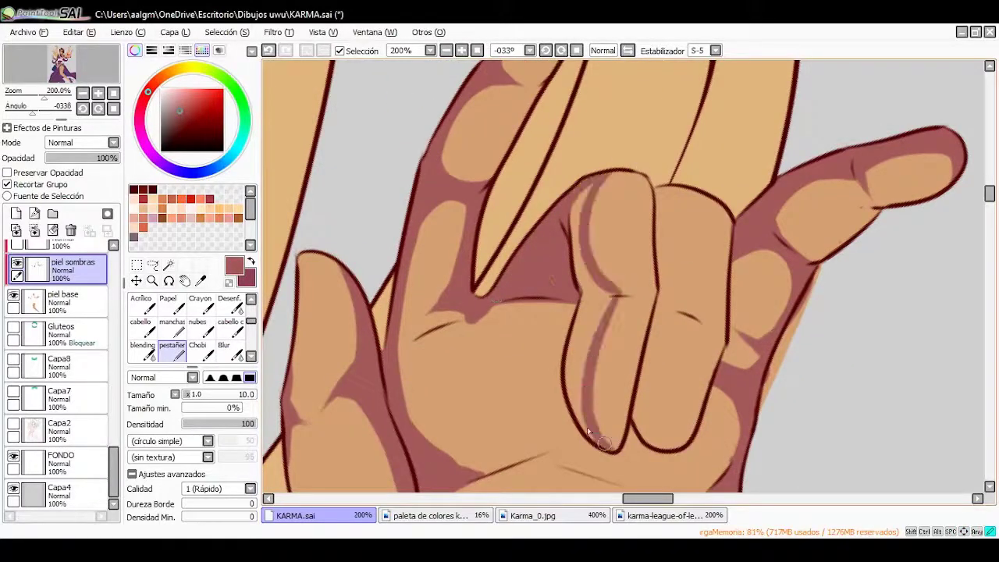
drag(593, 297, 600, 449)
drag(582, 187, 593, 265)
Shade the second folded finger along the edge where it meets its neighboring folded finger
scroll(613, 290, right, 3)
drag(490, 195, 480, 314)
mouse_move(476, 310)
mouse_down()
mouse_move(460, 456)
mouse_move(445, 383)
mouse_up()
drag(488, 184, 473, 293)
drag(471, 250, 462, 309)
Erase the shadow along the thumb's inner edge and joint with the Borrador at size 10
scroll(477, 190, down, 1)
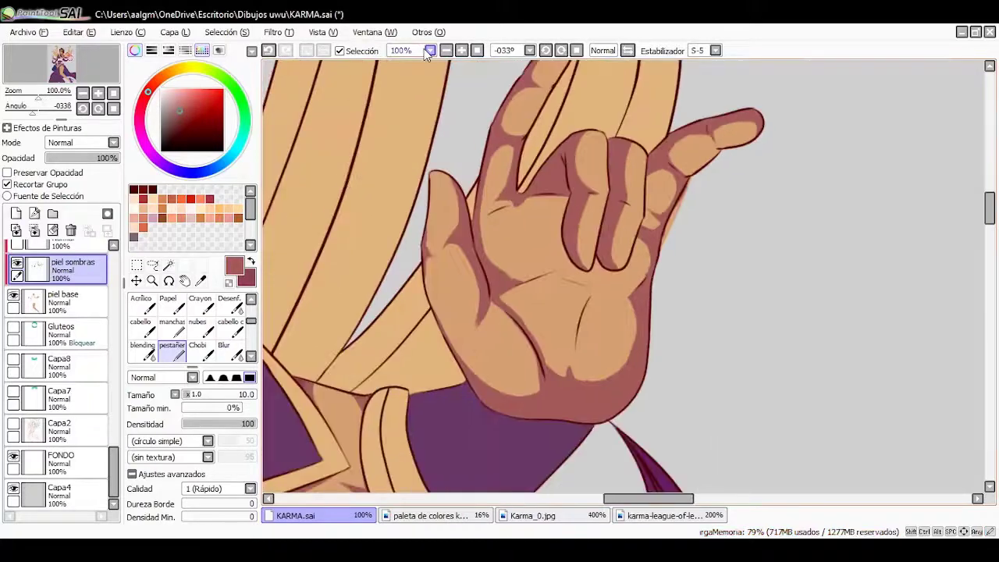
key(e)
mouse_move(519, 351)
mouse_down()
mouse_move(536, 317)
mouse_move(539, 195)
mouse_up()
drag(508, 227, 562, 117)
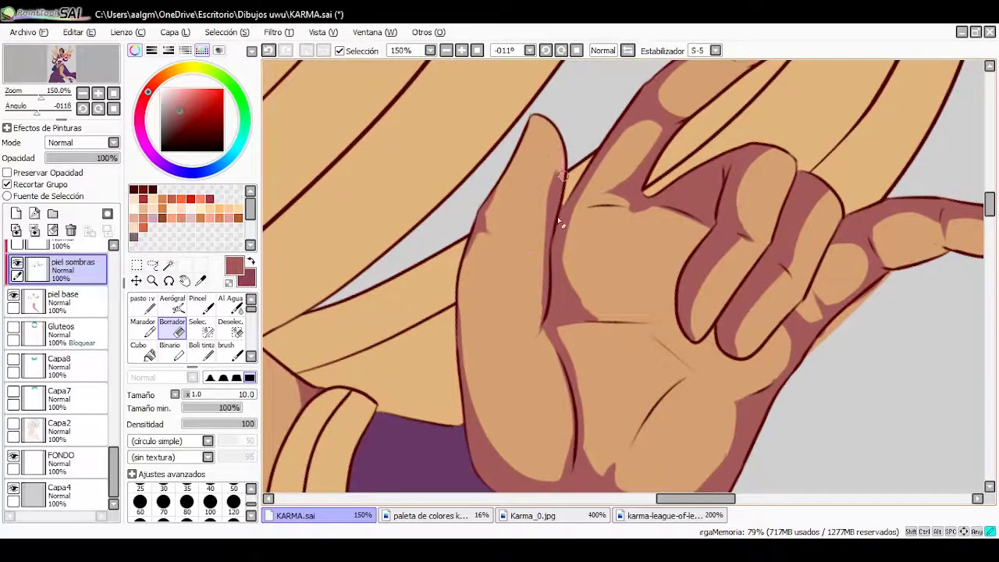
drag(546, 335, 558, 171)
Switch back to the pestañer brush and shade the thumb's tip, outer edge and joint creases
click(201, 310)
scroll(201, 315, down, 3)
click(172, 346)
drag(367, 180, 379, 266)
mouse_move(550, 191)
mouse_down()
mouse_move(487, 308)
mouse_move(488, 275)
mouse_up()
mouse_move(500, 295)
mouse_down()
mouse_move(458, 387)
mouse_move(442, 270)
mouse_move(445, 339)
mouse_up()
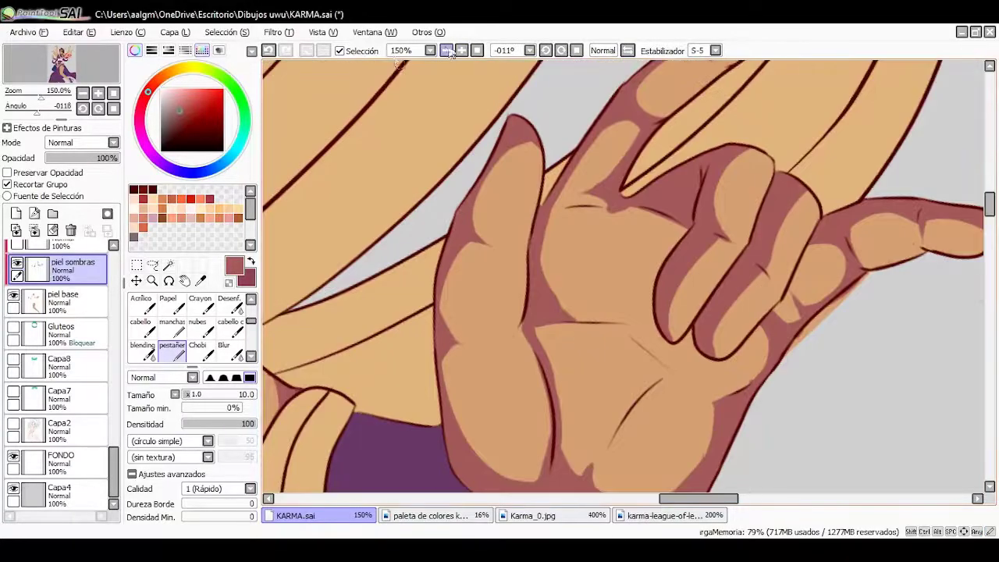
Shade the palm creases running from the base of the thumb across the palm toward the little finger
scroll(445, 338, down, 3)
scroll(527, 316, up, 3)
drag(527, 317, 494, 194)
scroll(498, 216, up, 1)
mouse_move(489, 318)
mouse_down()
mouse_move(425, 376)
mouse_move(437, 390)
mouse_up()
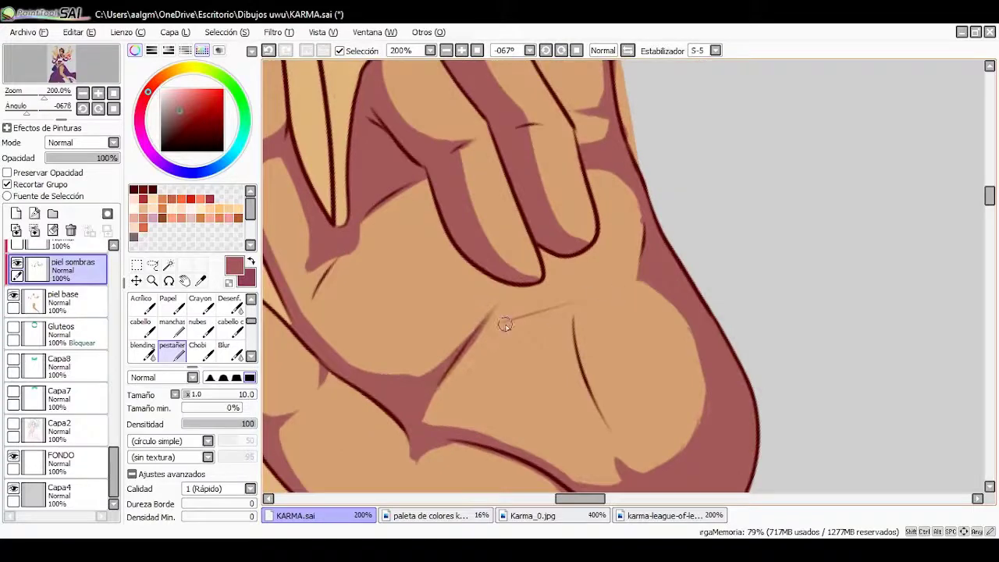
mouse_move(624, 291)
mouse_down()
mouse_move(499, 320)
mouse_move(488, 336)
mouse_up()
mouse_move(515, 289)
mouse_down()
mouse_move(482, 328)
mouse_move(569, 167)
mouse_move(640, 219)
mouse_up()
click(576, 50)
click(446, 50)
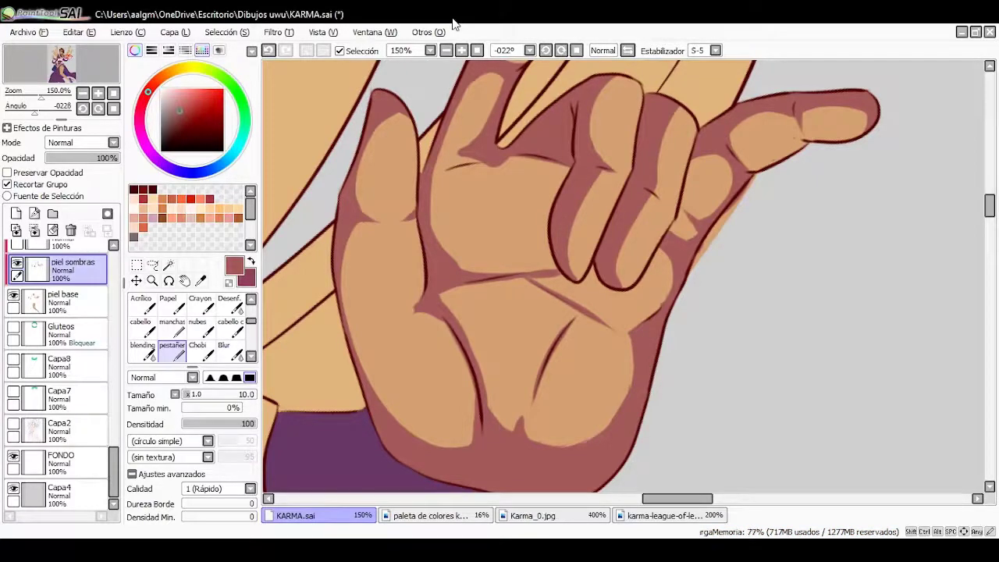
Shade the top of the bare thigh beneath the gold skirt trim with the pestañer brush at size 48
scroll(624, 273, down, 5)
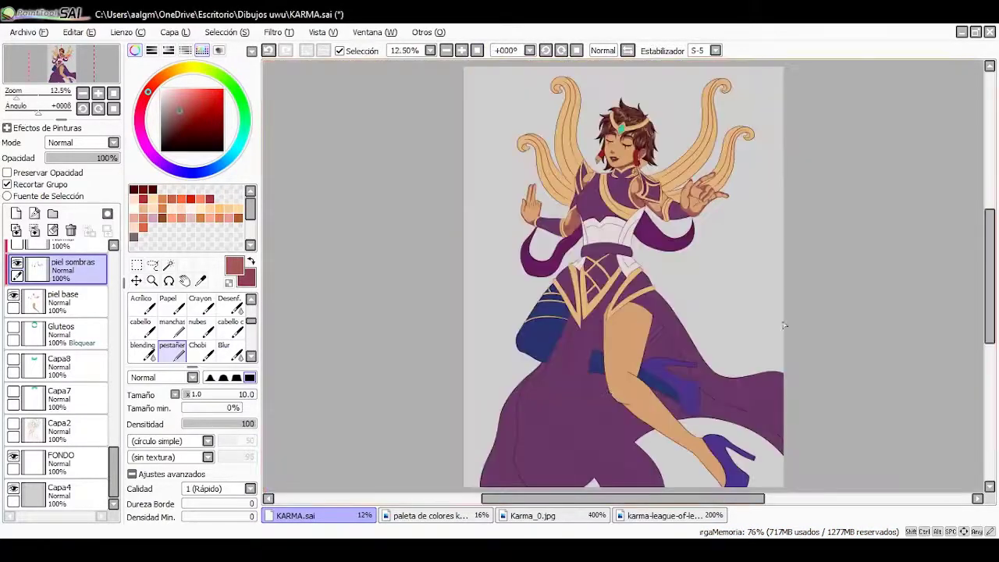
key(Delete)
scroll(747, 156, up, 4)
key(Home)
mouse_move(601, 205)
mouse_down()
mouse_move(575, 230)
mouse_move(703, 234)
mouse_move(651, 191)
mouse_move(642, 149)
mouse_up()
key(ctrl+z)
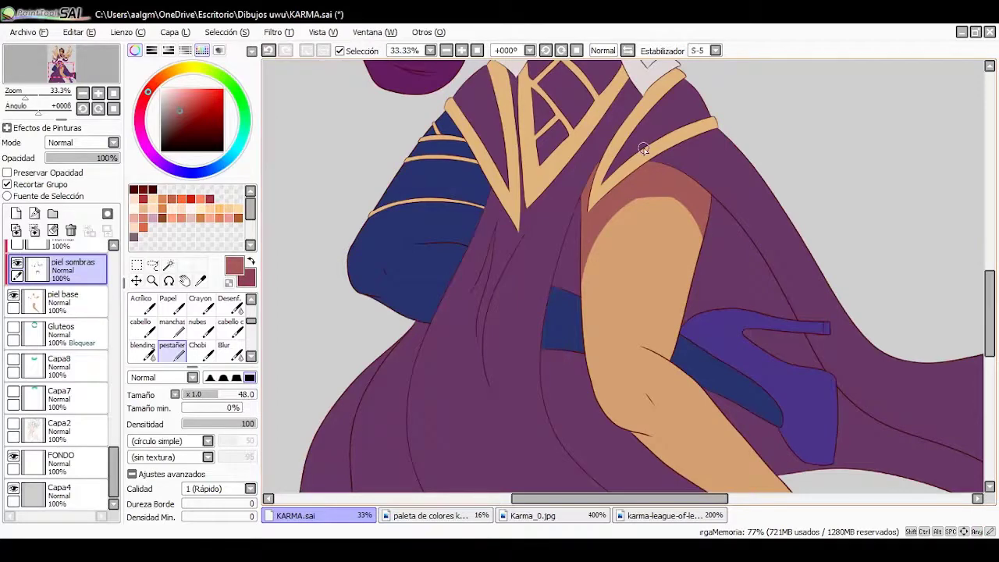
Outline a curved shadow from the knee crease along the underside of the thigh with the brush at size 27
key(Delete)
key(Delete)
key(Delete)
scroll(546, 156, up, 1)
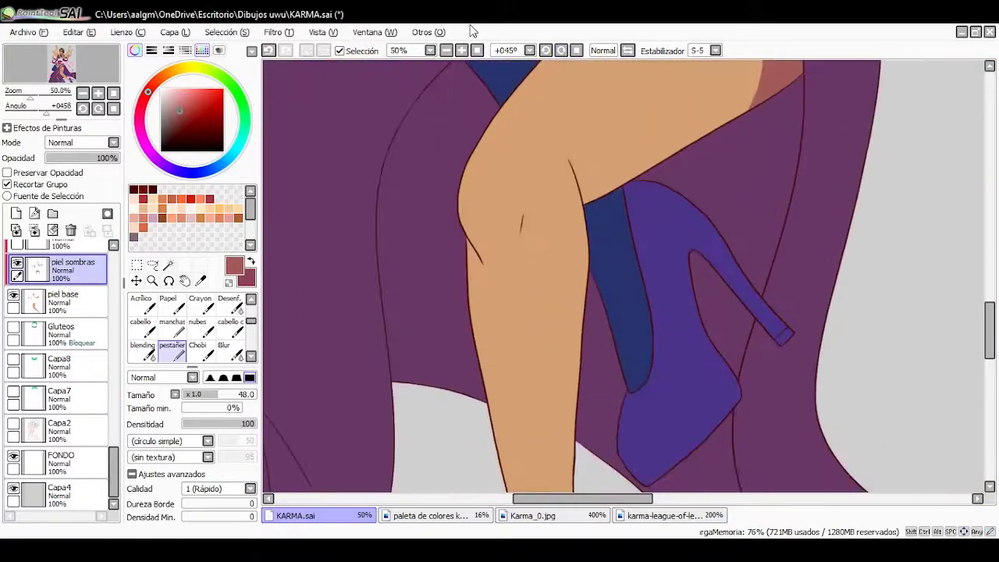
scroll(990, 326, up, 2)
key([)
key([)
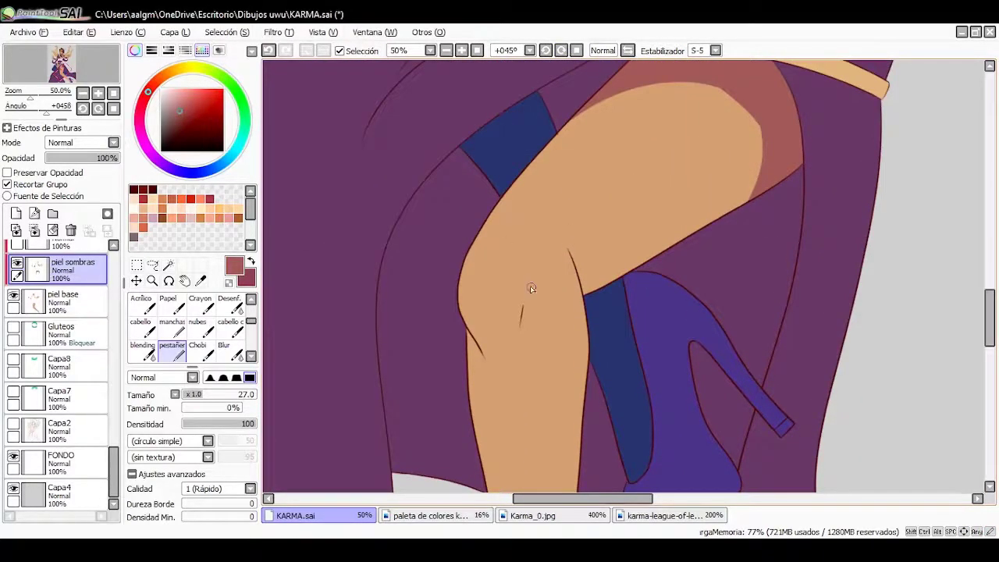
key(ctrl+z)
drag(569, 250, 684, 226)
key(ctrl+z)
drag(625, 216, 718, 223)
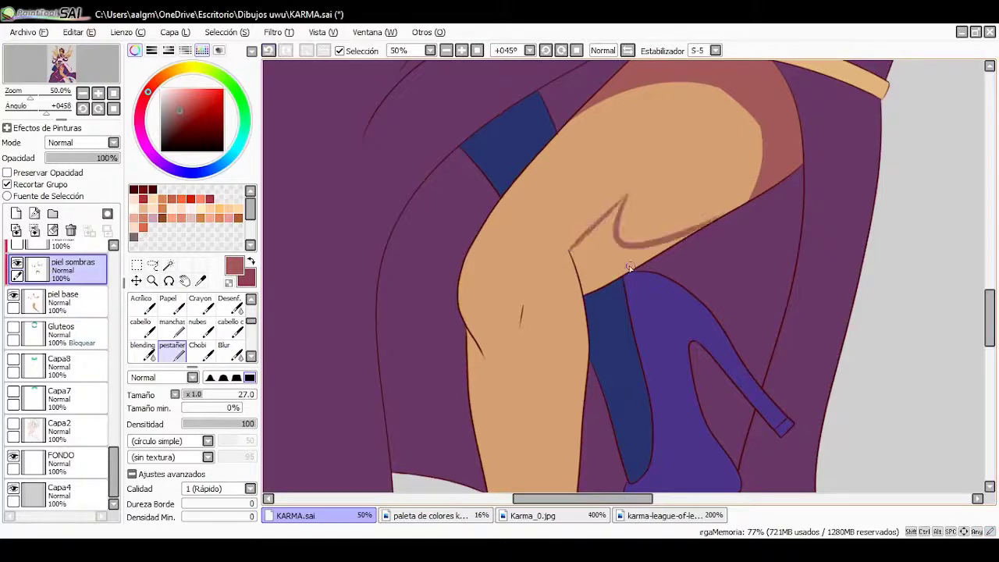
Fill the outlined shadow on the underside of the thigh solidly down to the back of the knee
key(ctrl+plus)
key(ctrl+z)
mouse_move(472, 331)
mouse_down()
mouse_move(540, 285)
mouse_move(681, 294)
mouse_up()
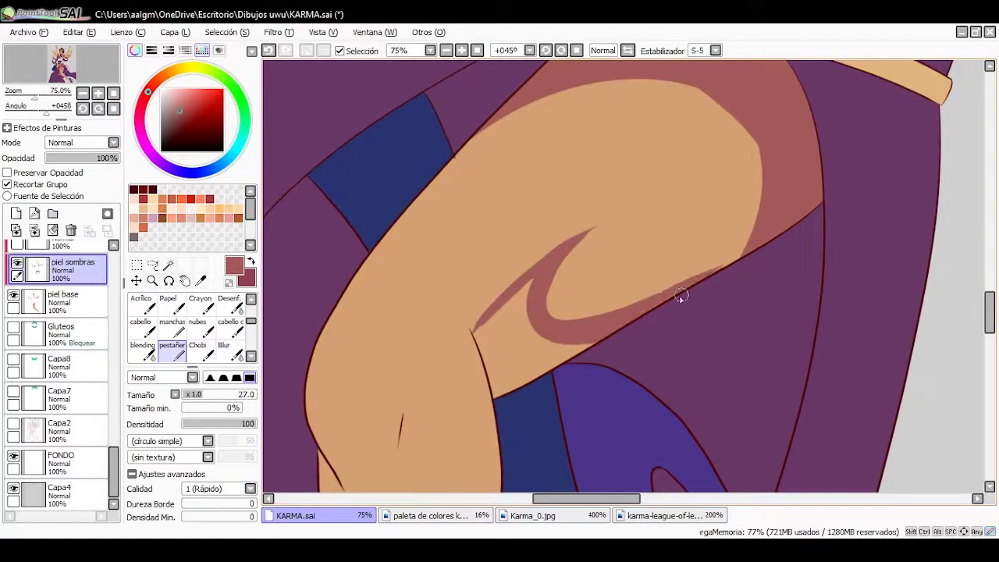
drag(527, 315, 517, 349)
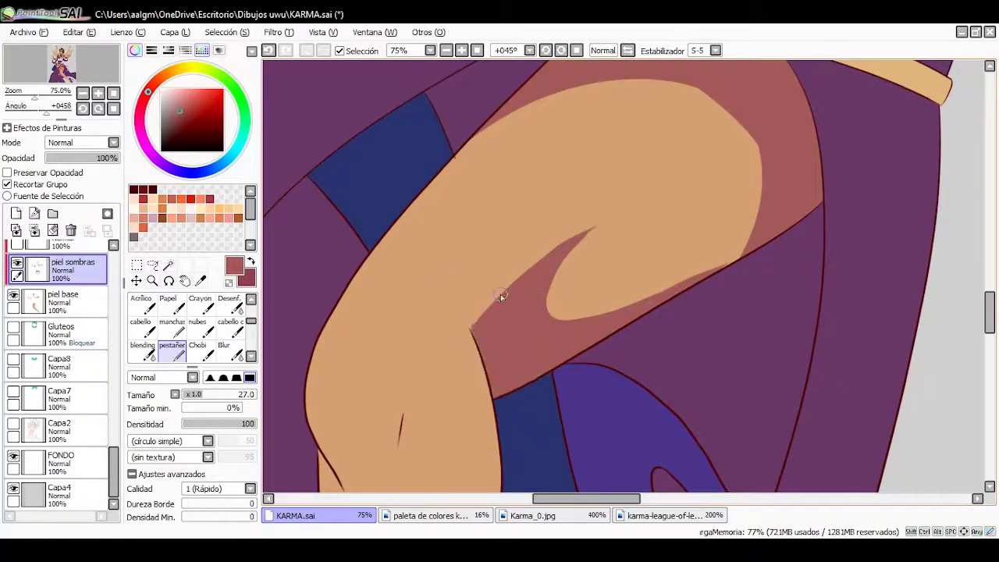
Add a small pointed crease shadow on the thigh below the skirt-trim shadow, redoing the stroke until it fits
key(ctrl+z)
drag(733, 117, 707, 160)
key(ctrl+z)
drag(746, 124, 702, 164)
Shade the inner side of the knee, ending in a point on the upper calf
scroll(789, 81, down, 3)
drag(516, 171, 448, 286)
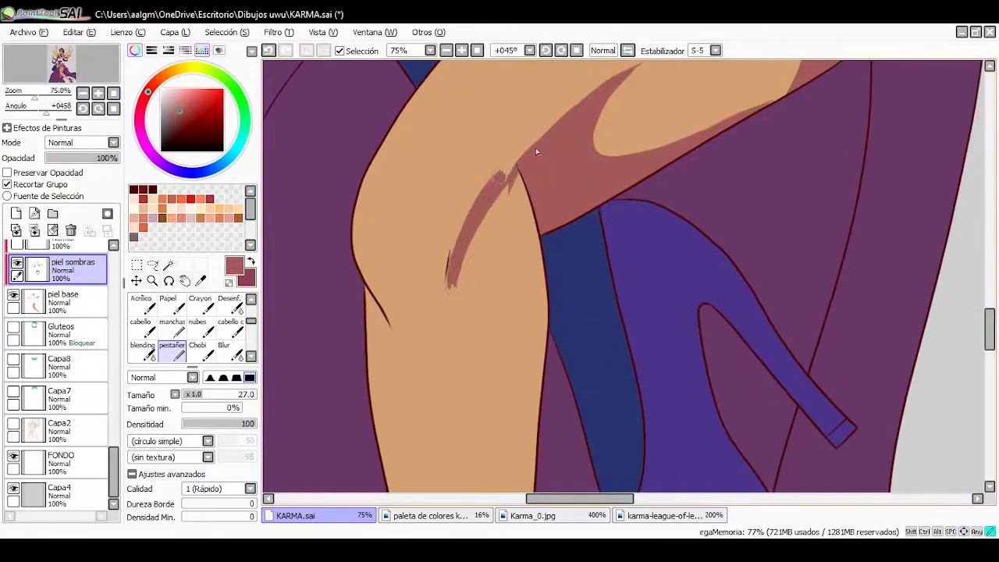
mouse_move(506, 179)
mouse_down()
mouse_move(460, 267)
mouse_move(464, 303)
mouse_move(508, 234)
mouse_move(515, 268)
mouse_move(467, 226)
mouse_up()
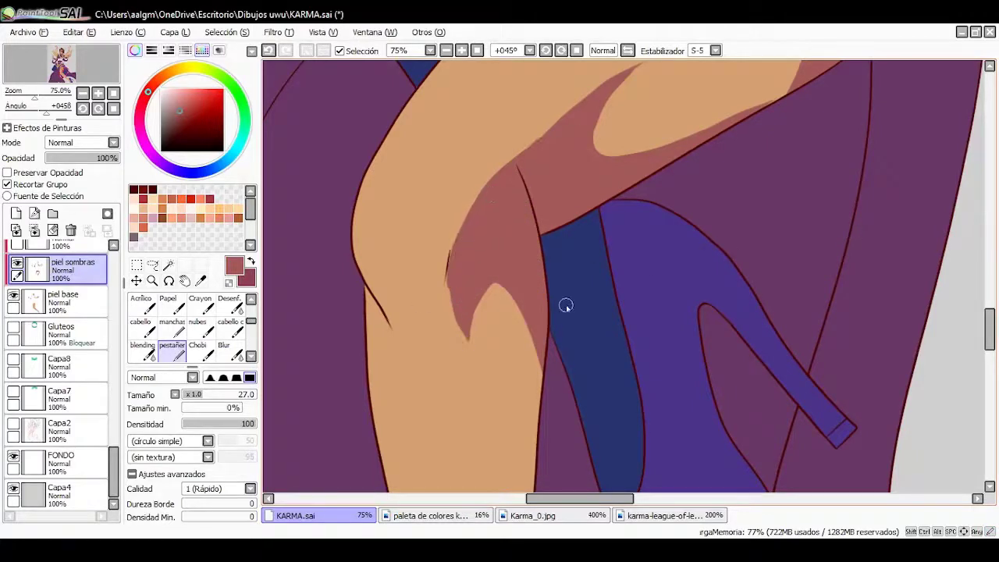
Shade the front edge of the shin just below the kneecap
drag(566, 306, 659, 318)
drag(465, 199, 468, 382)
drag(471, 265, 450, 172)
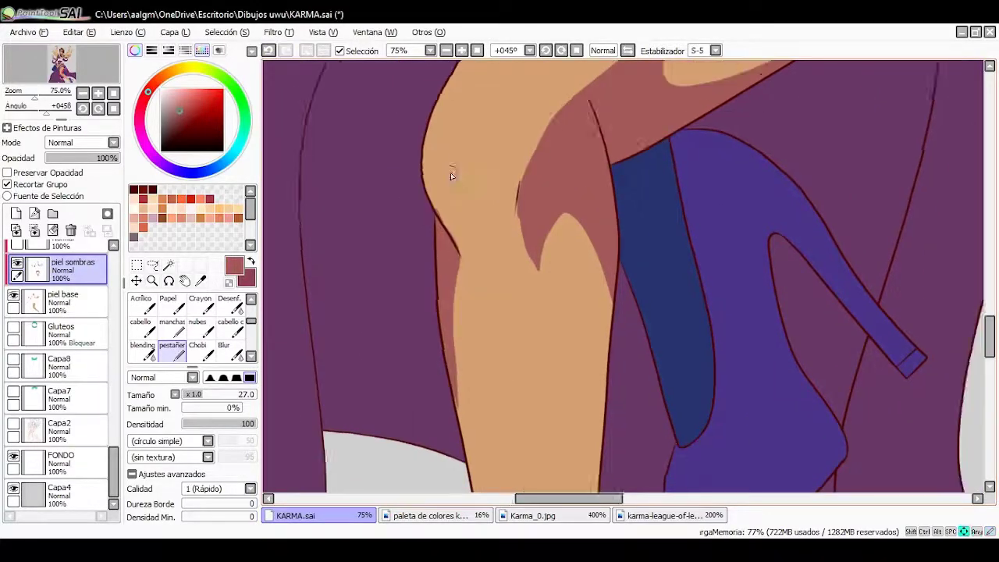
Shade the front edge of the lower shin, the ankle bend and the top of the foot down to the shoe
scroll(427, 104, down, 2)
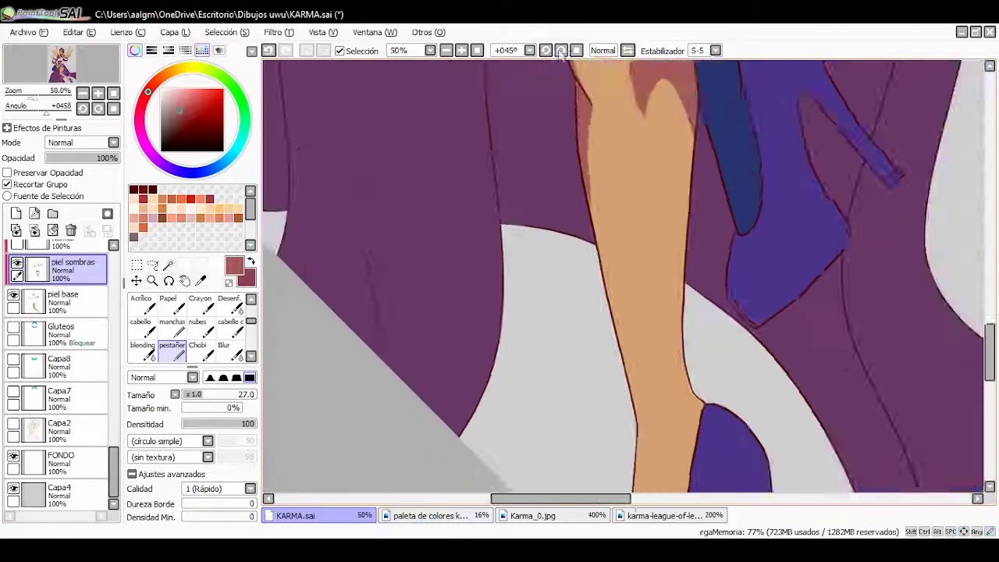
scroll(522, 350, up, 2)
scroll(494, 217, up, 2)
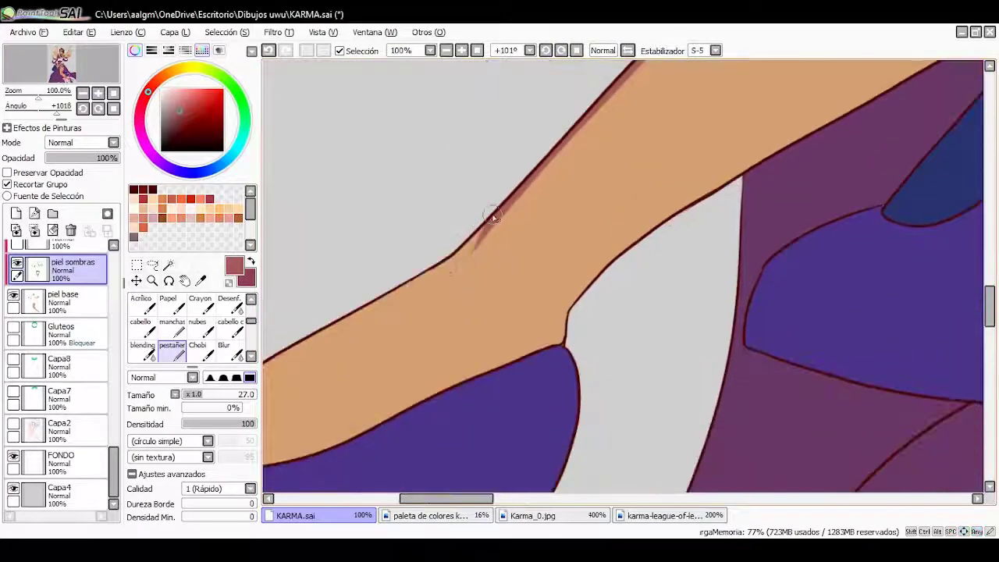
mouse_move(493, 217)
mouse_down()
mouse_move(445, 263)
mouse_move(382, 297)
mouse_up()
drag(492, 382, 441, 437)
drag(483, 341, 437, 441)
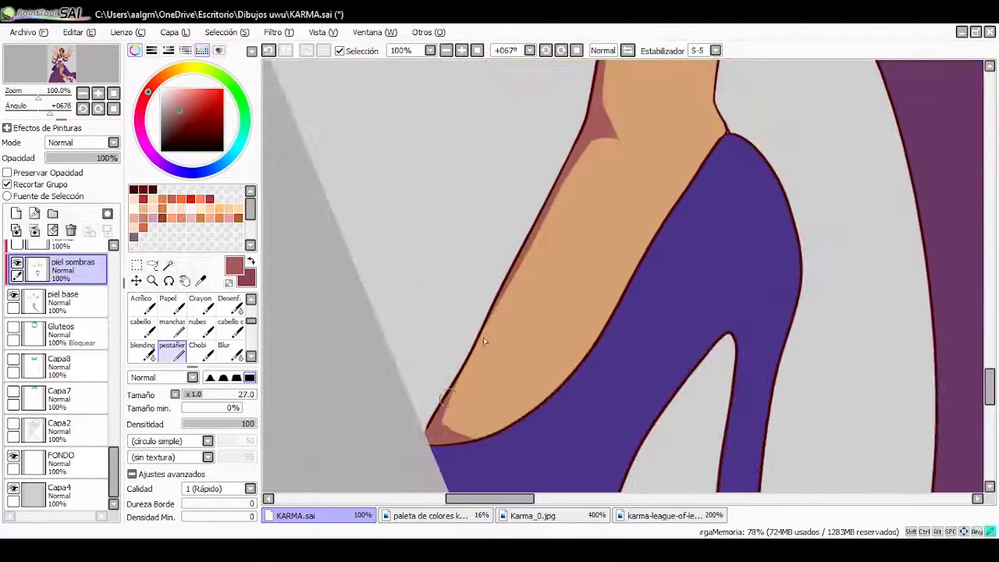
Shade the back of the calf down to the heel, with a pointed muscle shadow midway
scroll(546, 273, up, 3)
scroll(857, 227, down, 3)
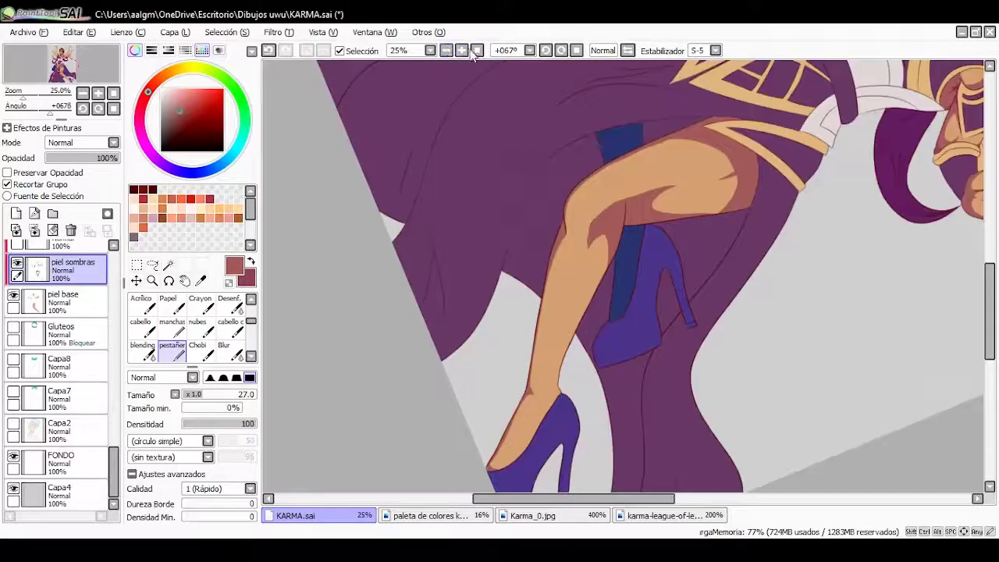
scroll(570, 234, up, 1)
scroll(570, 233, down, 2)
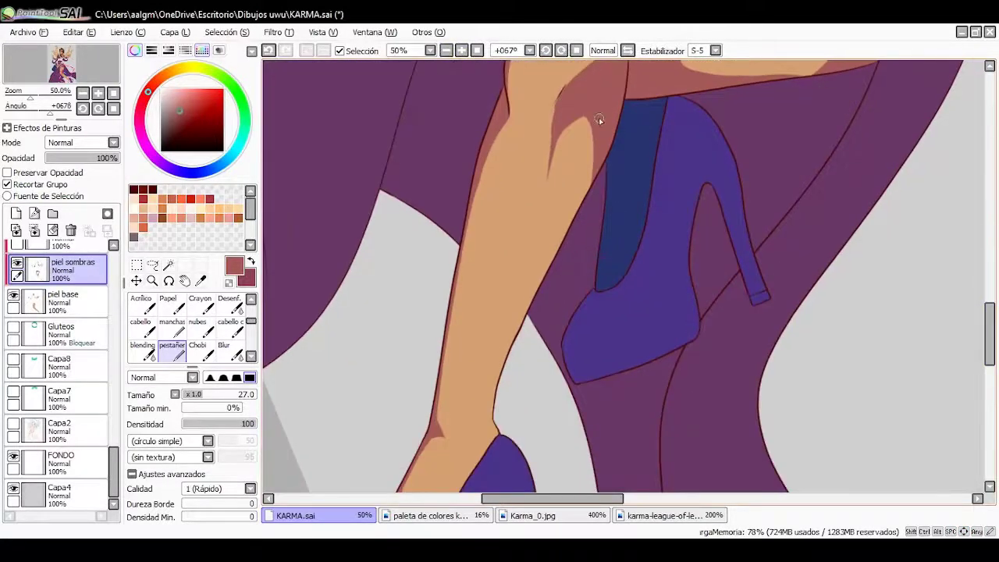
mouse_move(596, 125)
mouse_down()
mouse_move(550, 261)
mouse_move(511, 304)
mouse_move(515, 371)
mouse_up()
drag(505, 316, 491, 437)
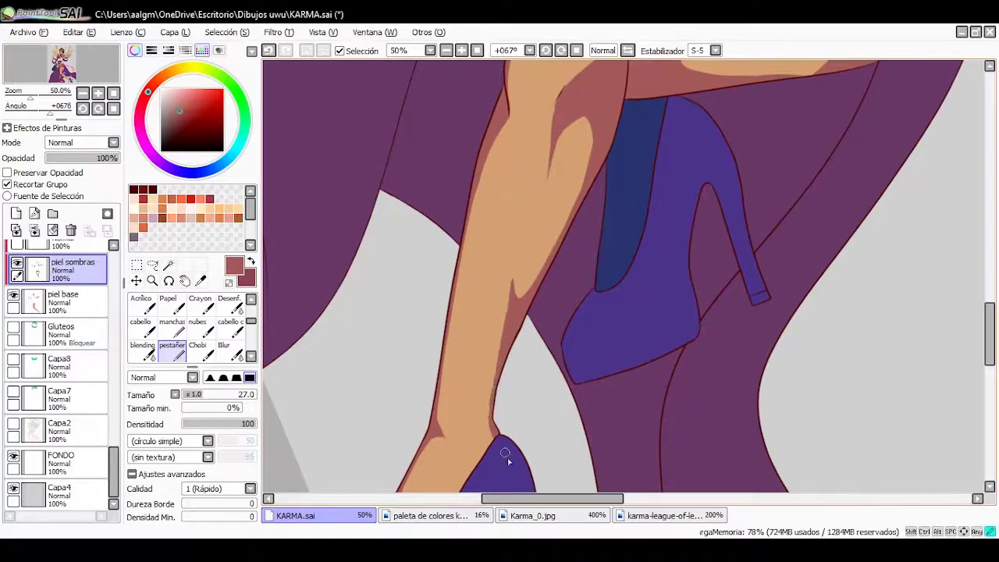
Add the ankle bone and heel tendon shadows above the shoe with the brush at size 18
scroll(505, 453, down, 2)
scroll(535, 368, up, 3)
scroll(401, 179, down, 2)
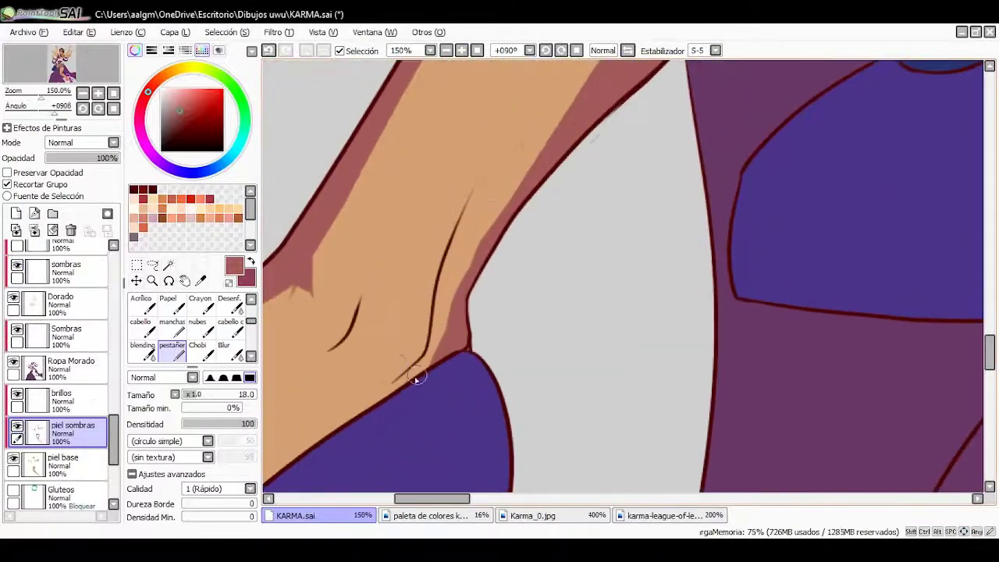
mouse_move(416, 377)
mouse_down()
mouse_move(476, 195)
mouse_move(437, 335)
mouse_up()
scroll(370, 354, down, 1)
click(446, 51)
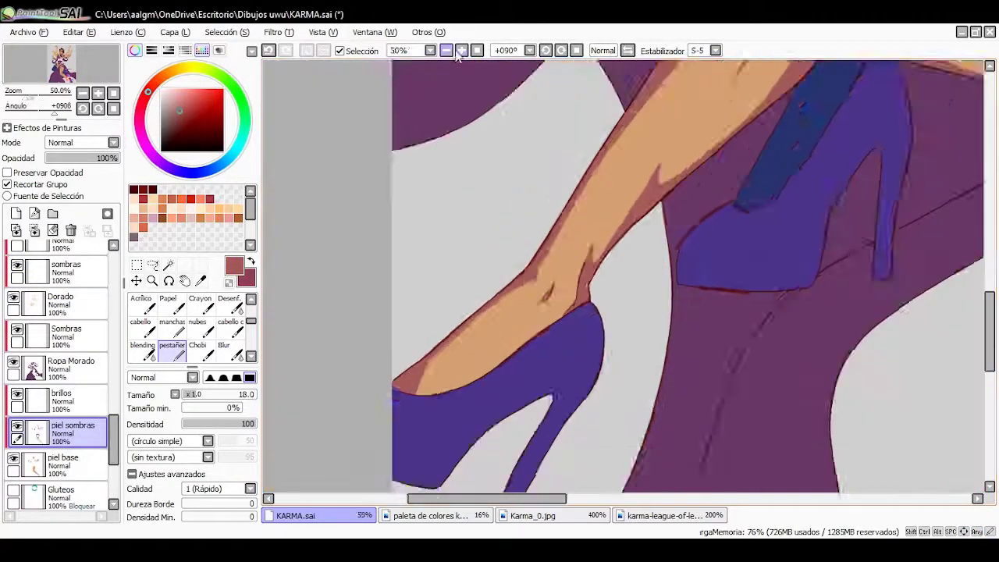
Paint a darker second shadow on the upper thigh under the skirt trim, starting at brush size 28
key(Home)
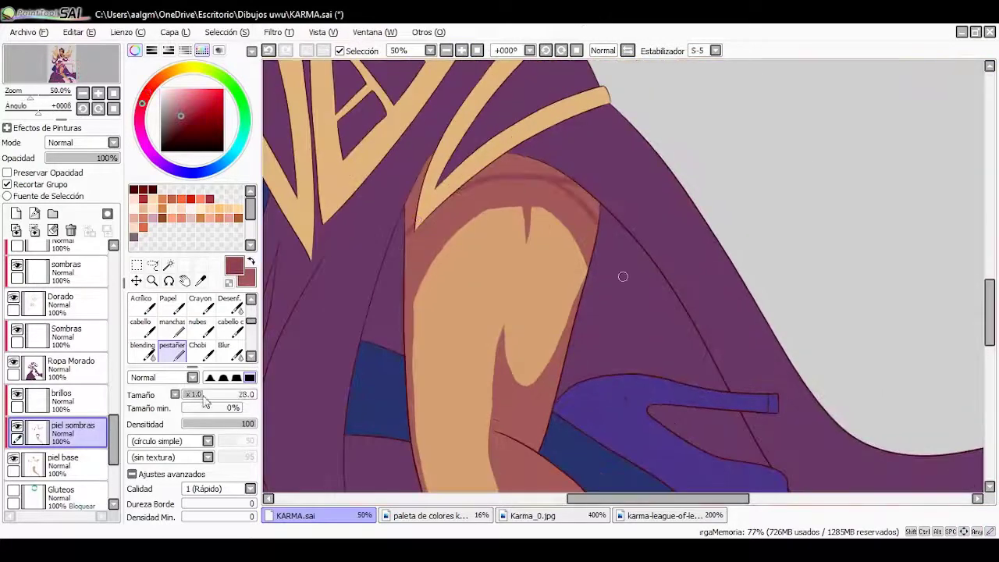
drag(407, 273, 414, 195)
scroll(602, 151, up, 4)
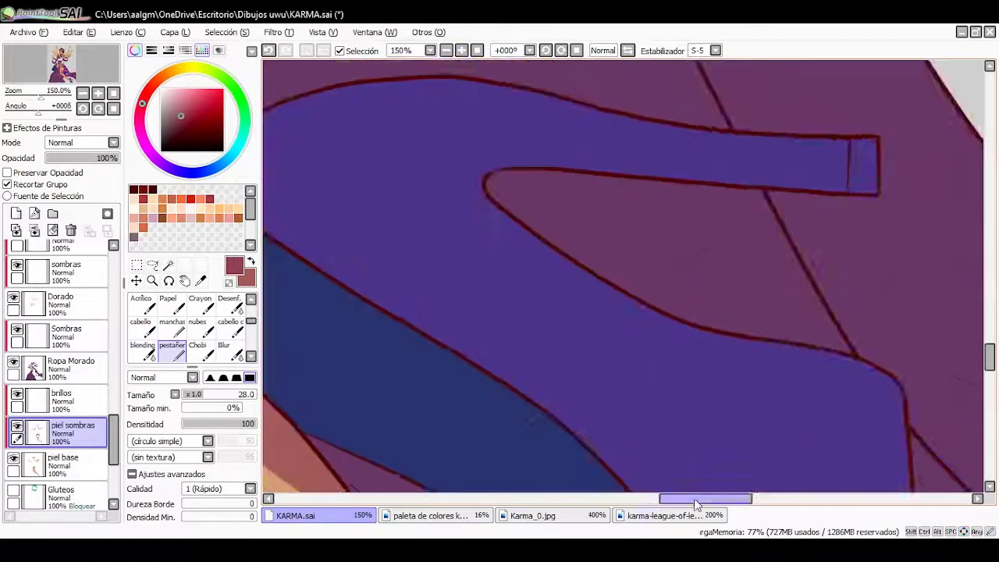
drag(308, 250, 446, 246)
mouse_move(437, 309)
mouse_down()
mouse_move(354, 263)
mouse_move(466, 274)
mouse_move(477, 230)
mouse_move(315, 246)
mouse_up()
scroll(362, 248, down, 7)
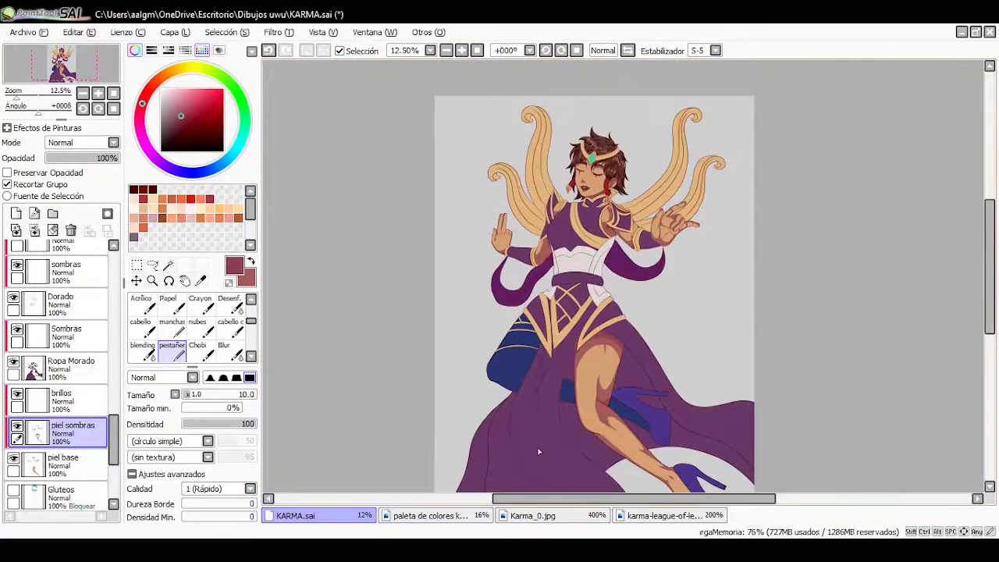
Soften the shadow under the nose with the Blur brush and tint it with the darker shadow color
click(224, 349)
scroll(591, 132, up, 4)
scroll(623, 275, up, 5)
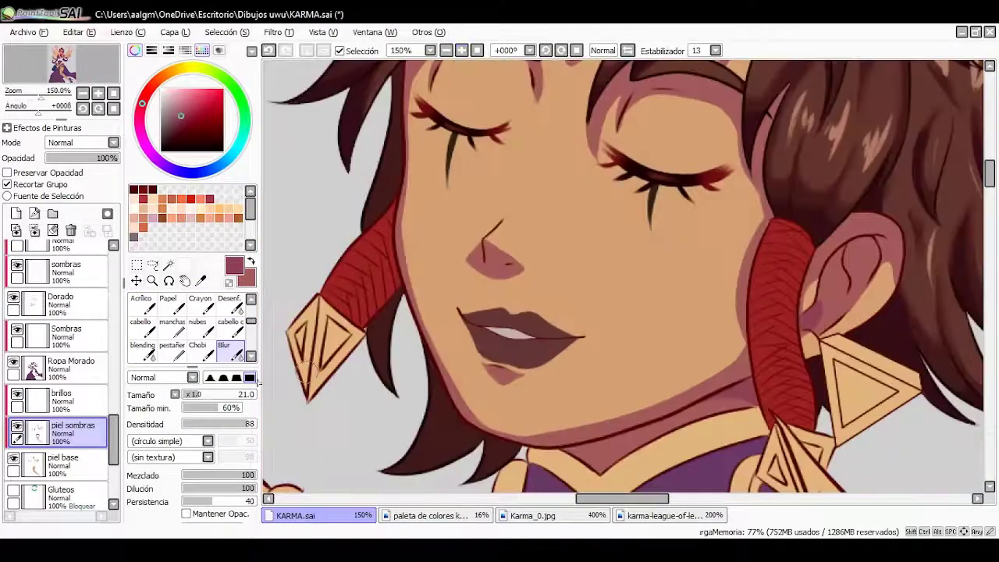
drag(376, 287, 502, 288)
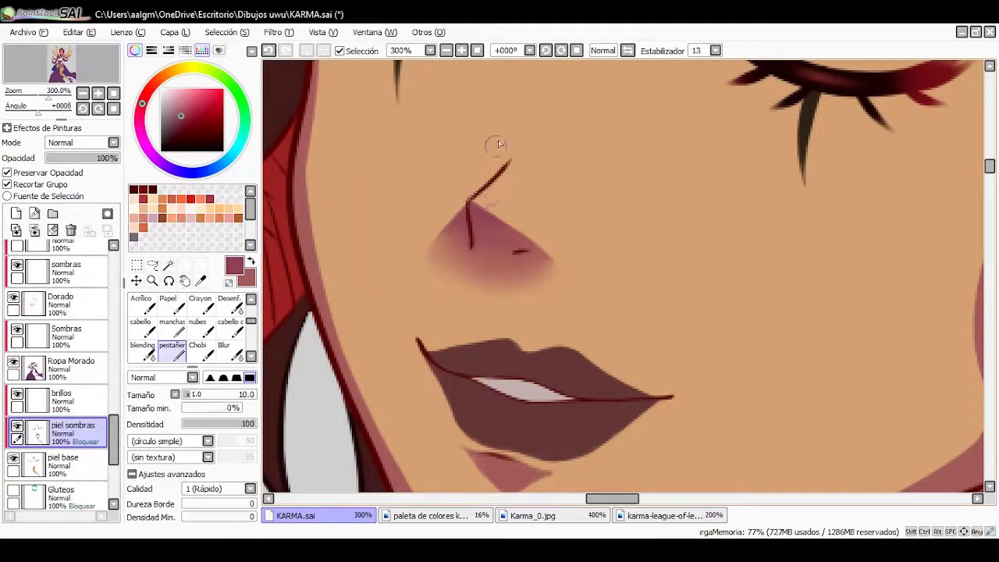
scroll(488, 232, down, 2)
Soften the shadow along the jawline and chin with the Blur brush at size 10
click(224, 350)
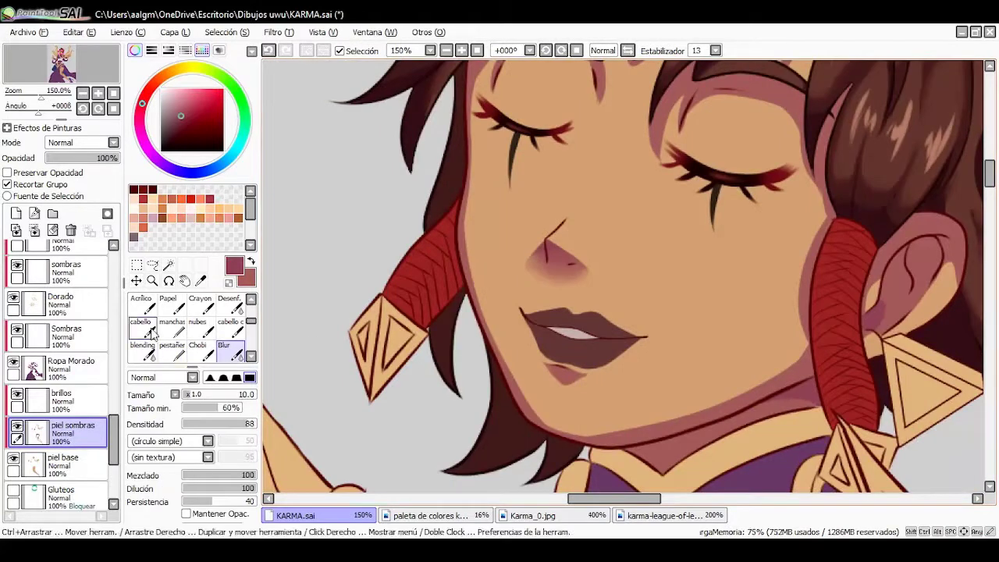
key(End)
key(End)
key(End)
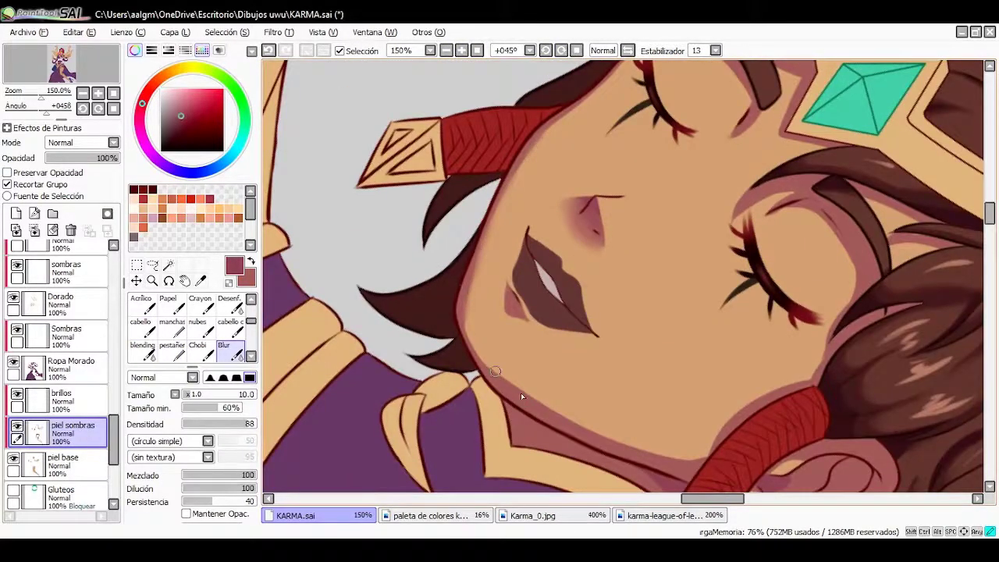
Blur the shadows along the far cheek and around the far eye with the brush at size 7
scroll(528, 388, up, 2)
key(bracketleft)
key(bracketleft)
key(bracketleft)
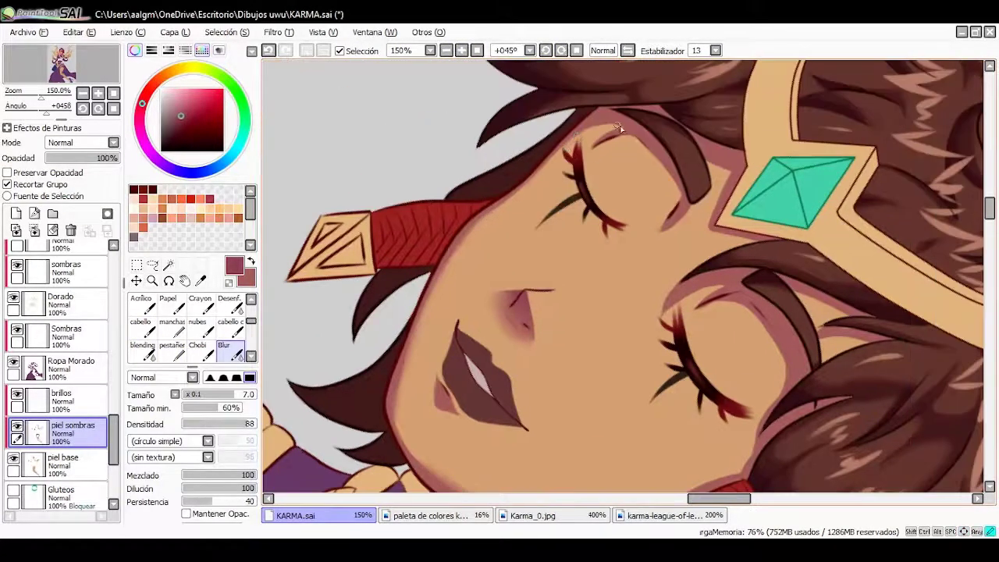
drag(607, 145, 545, 186)
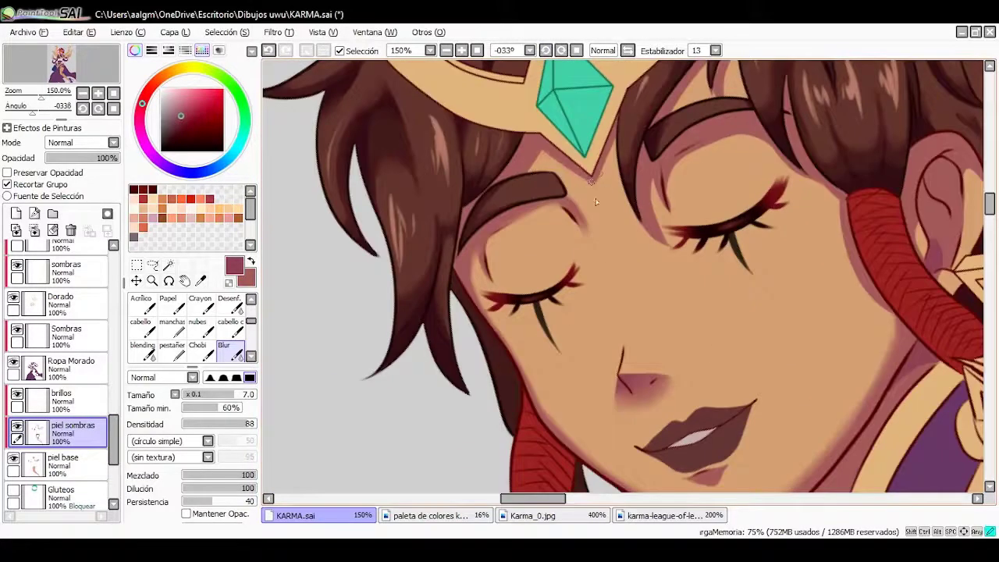
Blur the shadows on the forehead under the tiara and around the near eye and its brow
key(End)
key(End)
key(End)
scroll(596, 202, up, 2)
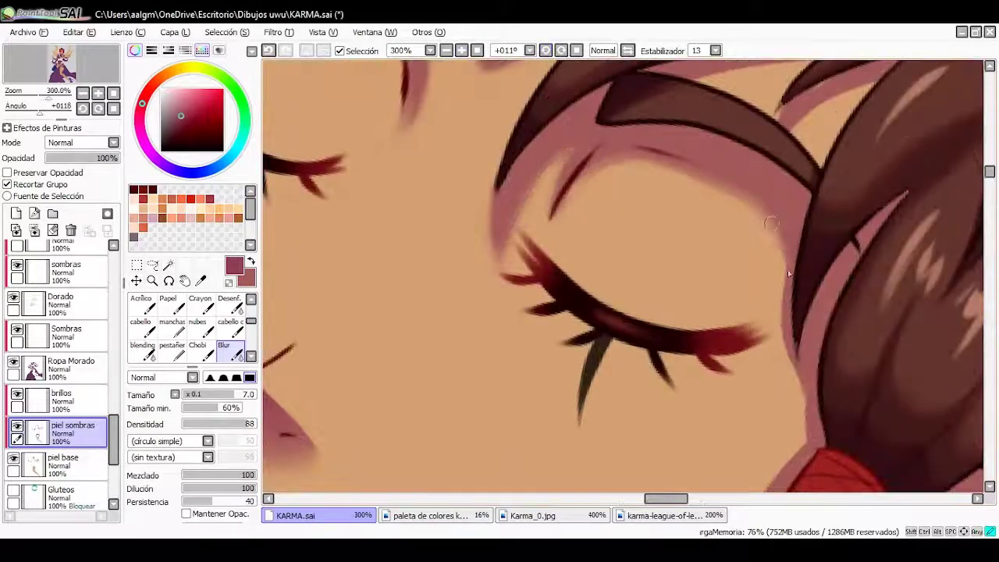
Blur the shadows beside the red earring, inside the ear and under the hairline
scroll(788, 273, down, 5)
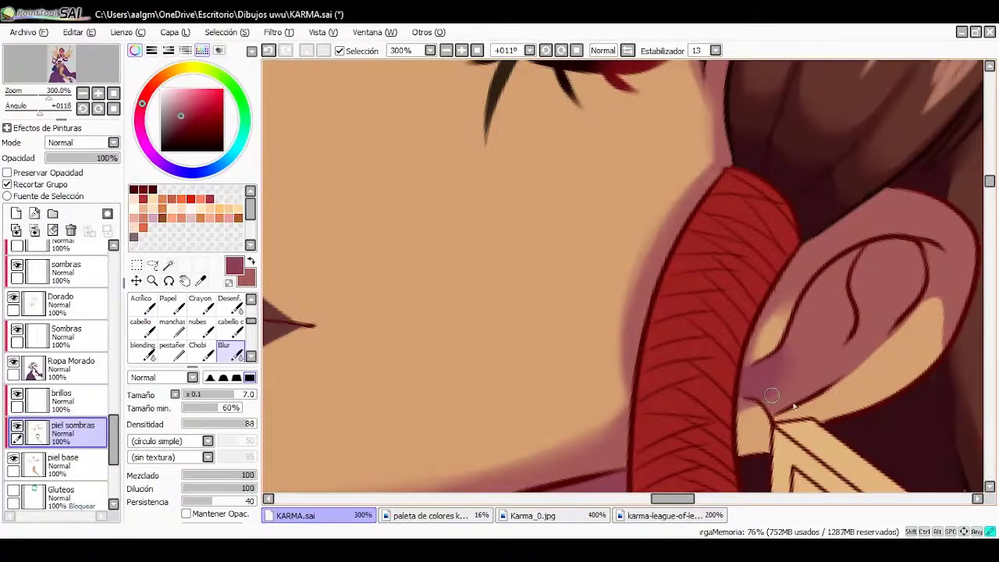
scroll(939, 278, down, 3)
scroll(684, 254, up, 1)
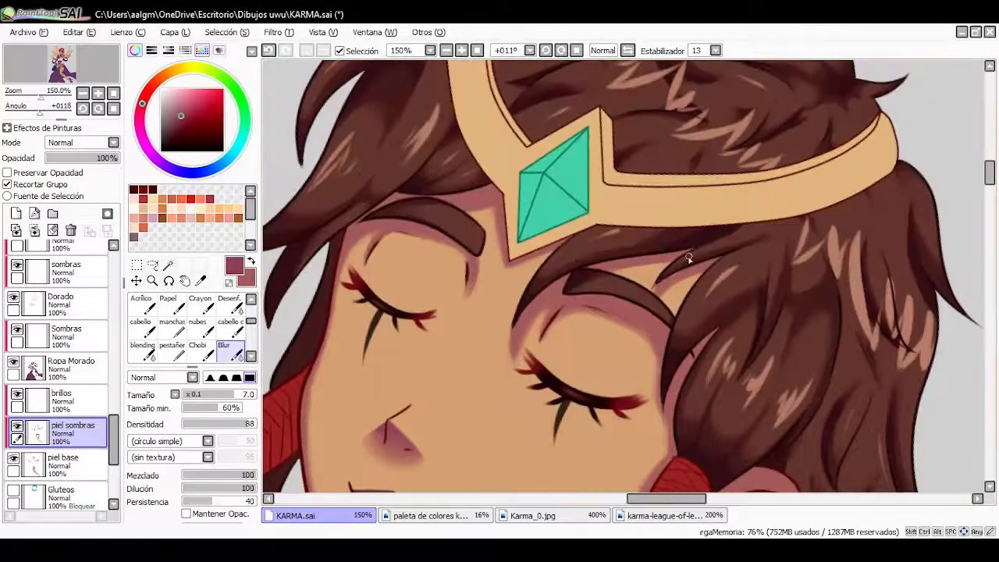
Soften the edges of the shadow below the lower lip with the Blur brush
scroll(689, 258, down, 2)
scroll(428, 123, up, 4)
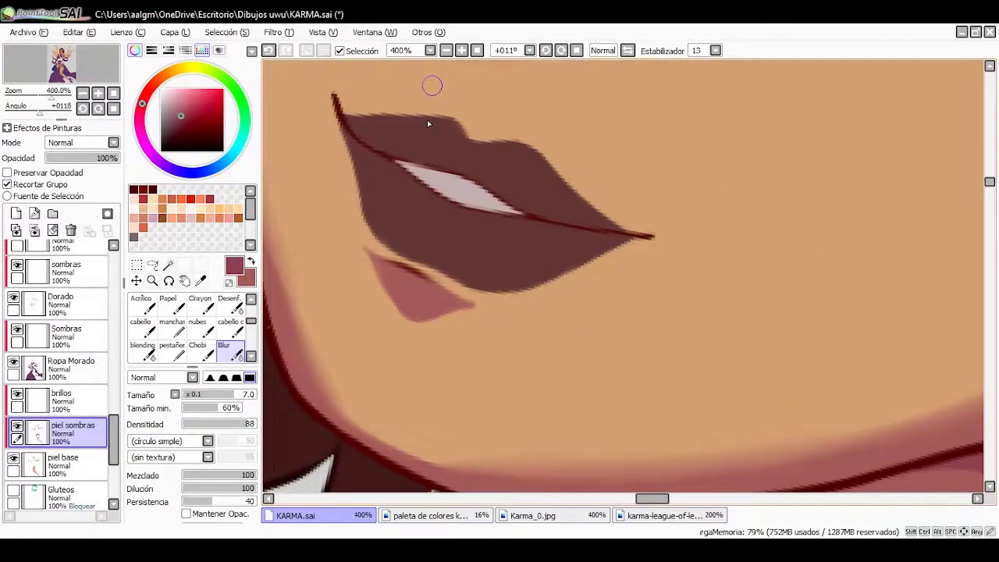
drag(461, 304, 394, 332)
Erase the short line beneath the lower lip with the Borrador at size 10 and reselect the piel sombras layer
key(e)
scroll(119, 320, up, 5)
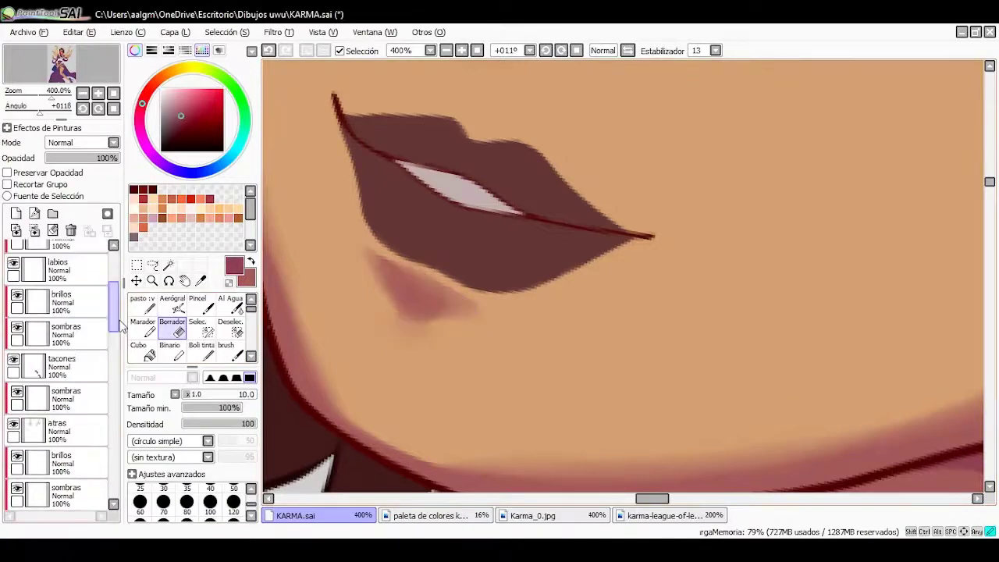
scroll(119, 320, down, 5)
click(78, 313)
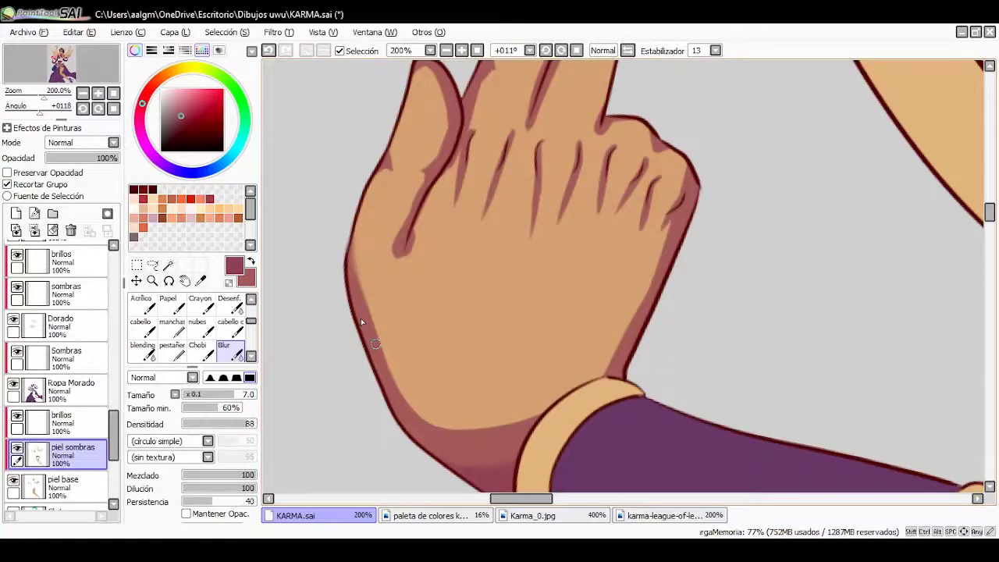
Blur the shadows along the raised hand's outer edge, wrist and thumb with the Blur brush at size 7
drag(375, 344, 330, 393)
drag(316, 359, 303, 320)
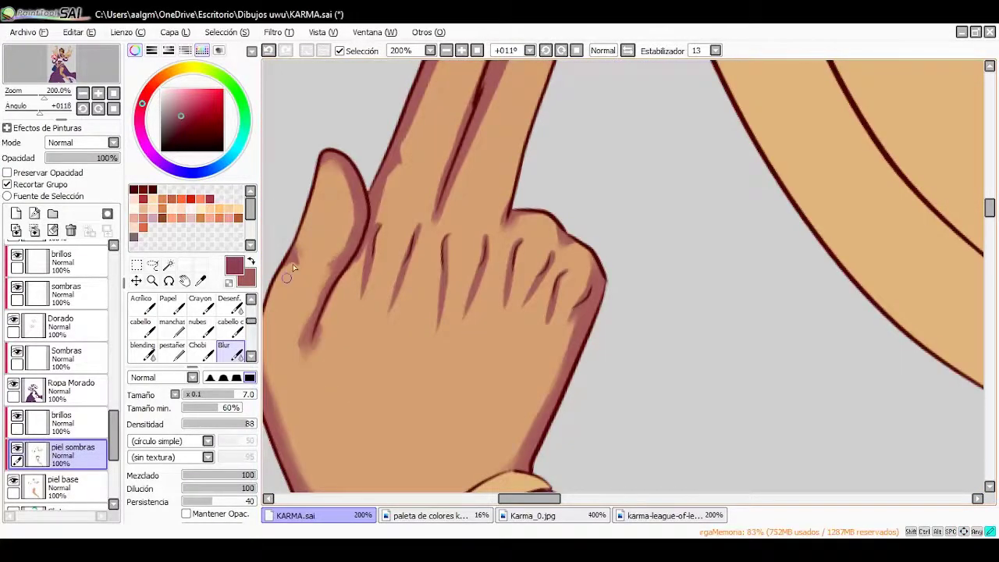
drag(293, 268, 344, 362)
Blur the raised hand's knuckle shadows with the Blur brush at size 3.4 and its two extended fingers' shadows at size 6.9
key(bracketleft)
key(bracketleft)
key(bracketleft)
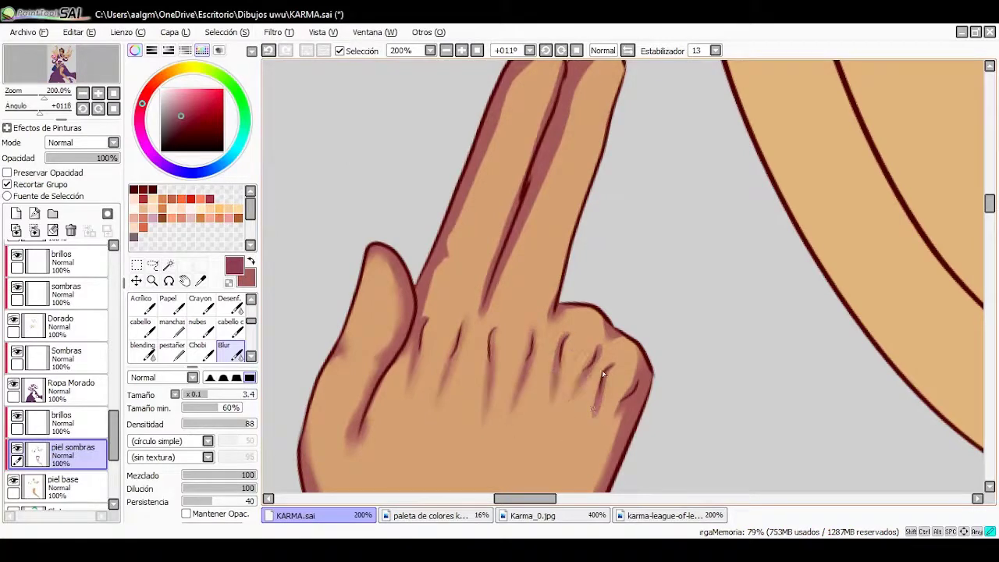
scroll(460, 361, up, 3)
key(bracketright)
key(bracketright)
key(bracketright)
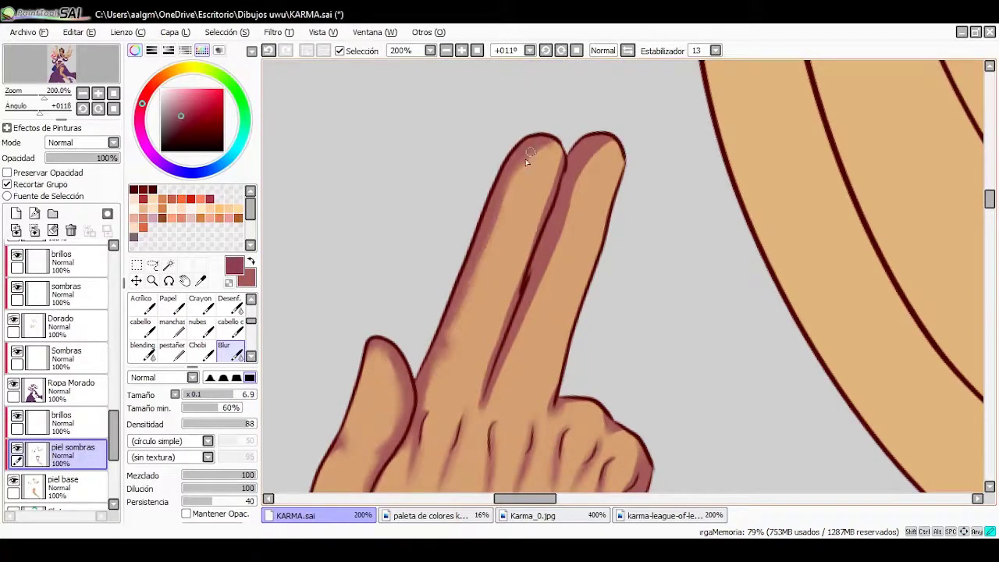
Blur the skin shadows on the shoulder and upper arm of the open-handed arm, using the Blur brush up to size 10
key(ctrl+minus)
key(ctrl+minus)
key(ctrl+minus)
key(Home)
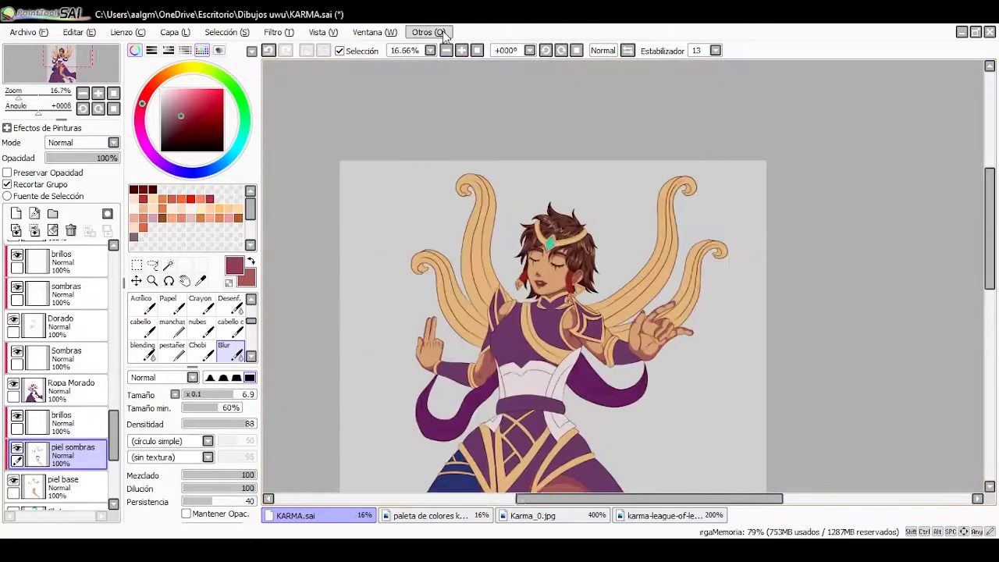
key(ctrl+plus)
key(ctrl+plus)
key(ctrl+plus)
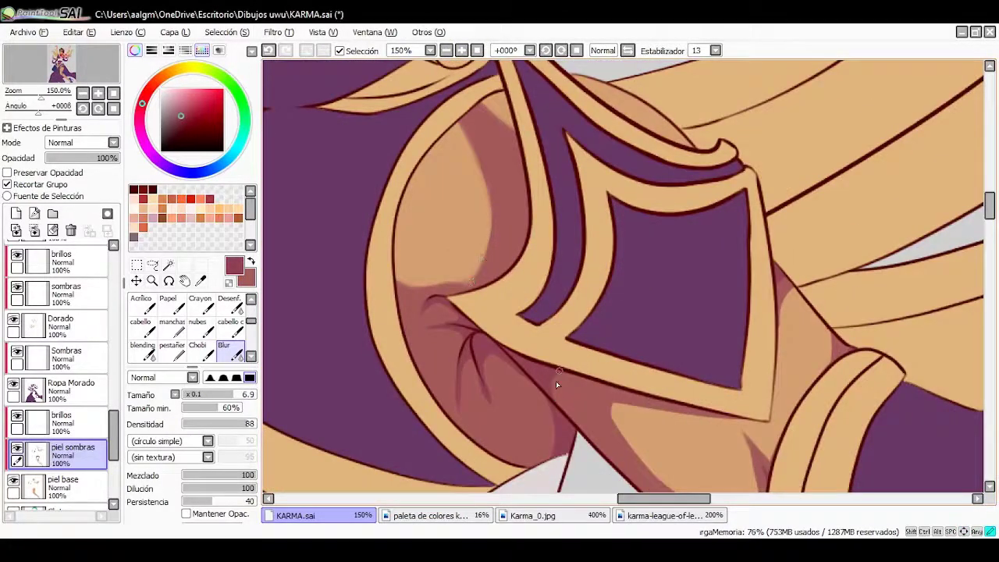
drag(530, 50, 636, 295)
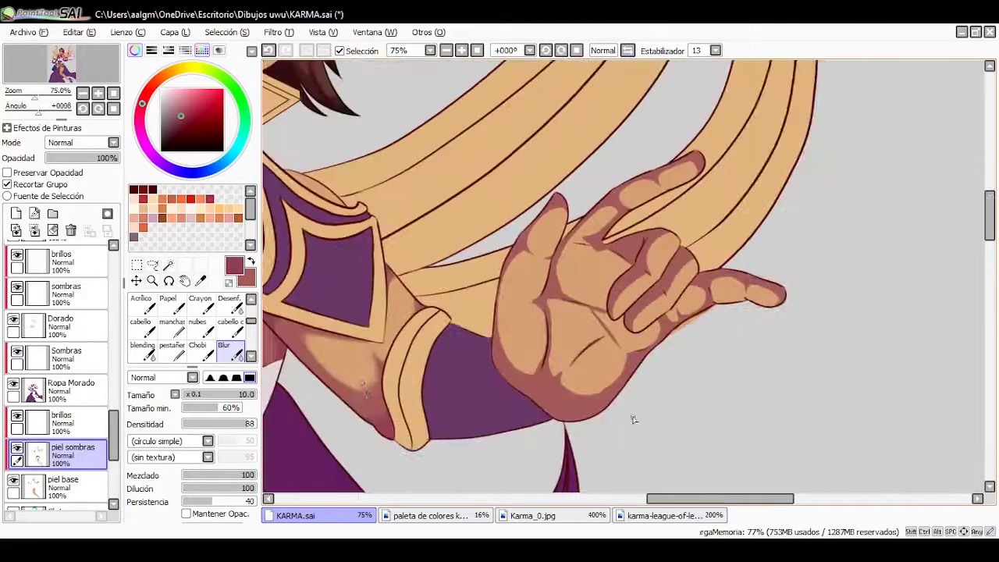
Blur the shadow edges around the open hand's palm, heel and thumb with the Blur brush at size 10
click(461, 52)
click(461, 52)
click(461, 52)
click(461, 52)
click(461, 53)
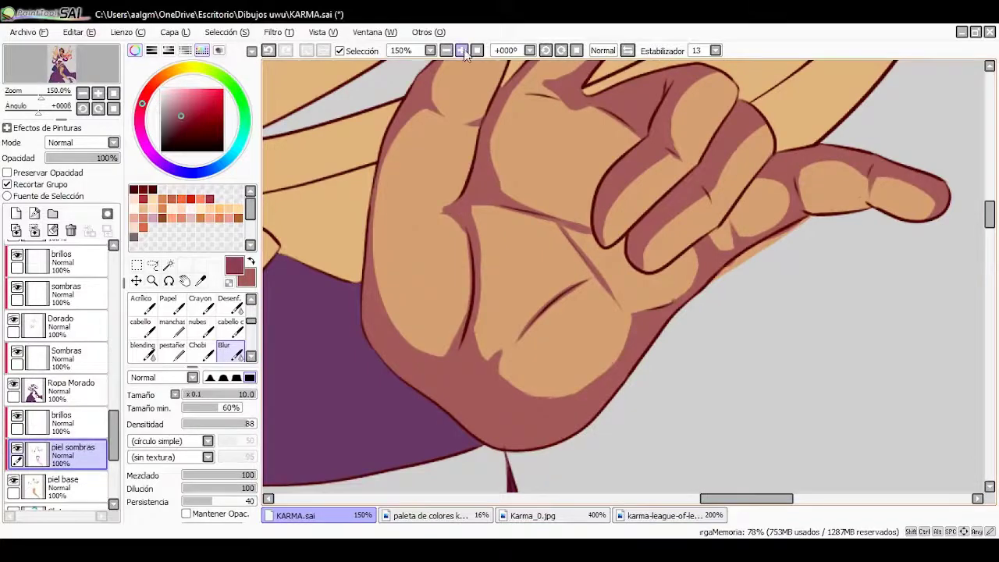
drag(471, 326, 478, 334)
drag(507, 378, 591, 400)
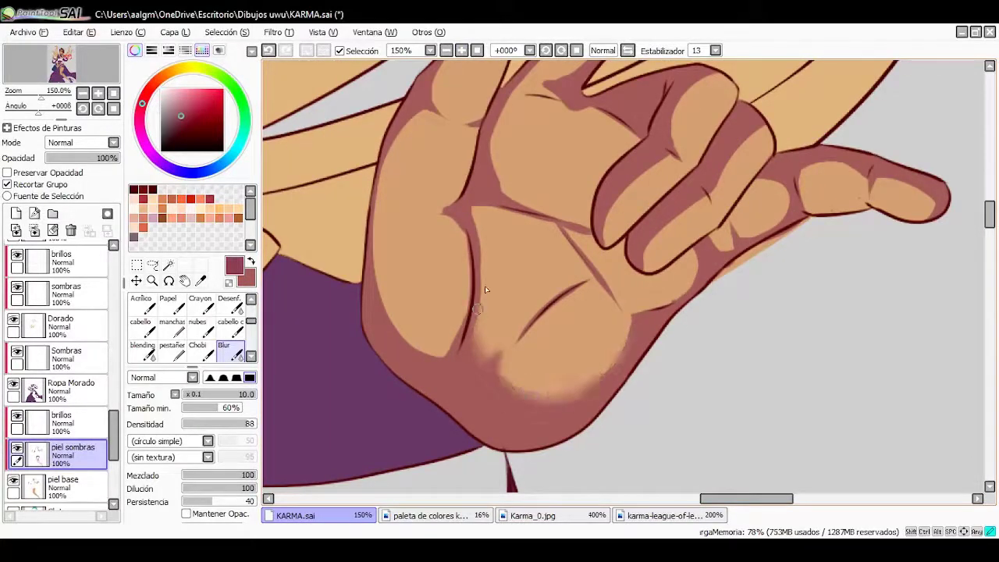
drag(455, 278, 525, 345)
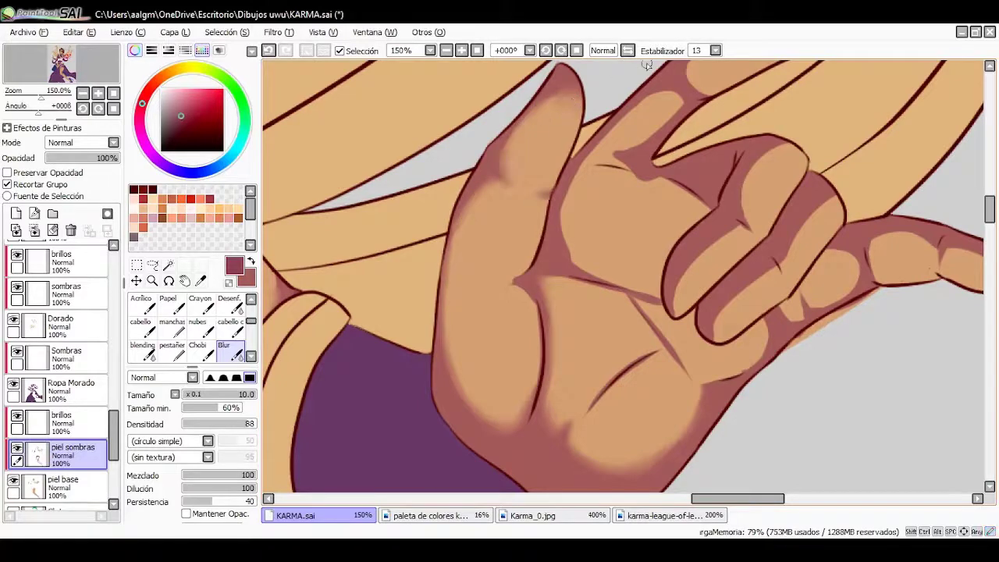
Soften the shadows on the open hand's extended and curled fingers and at the index finger's base with the Blur brush
scroll(528, 312, right, 3)
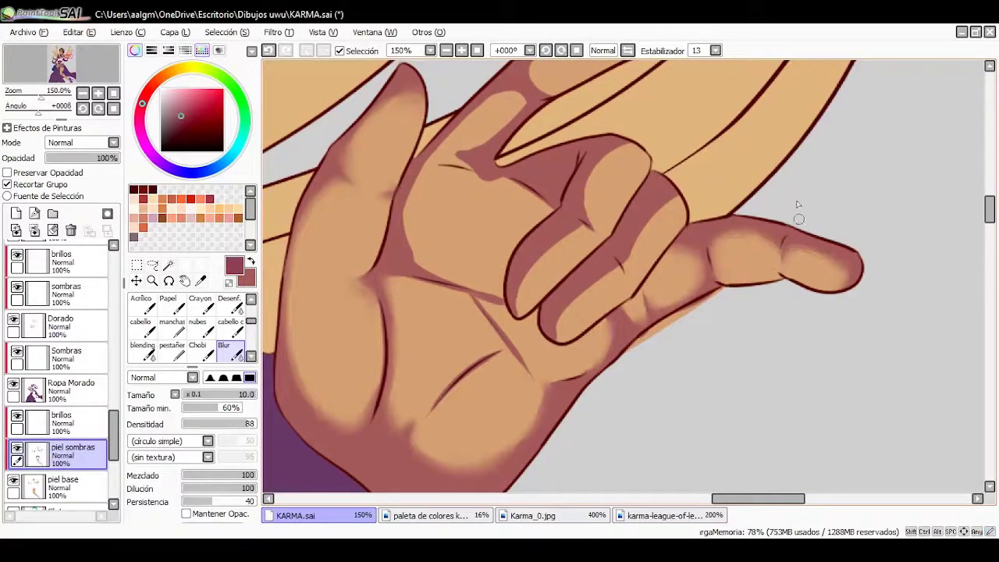
scroll(797, 204, up, 2)
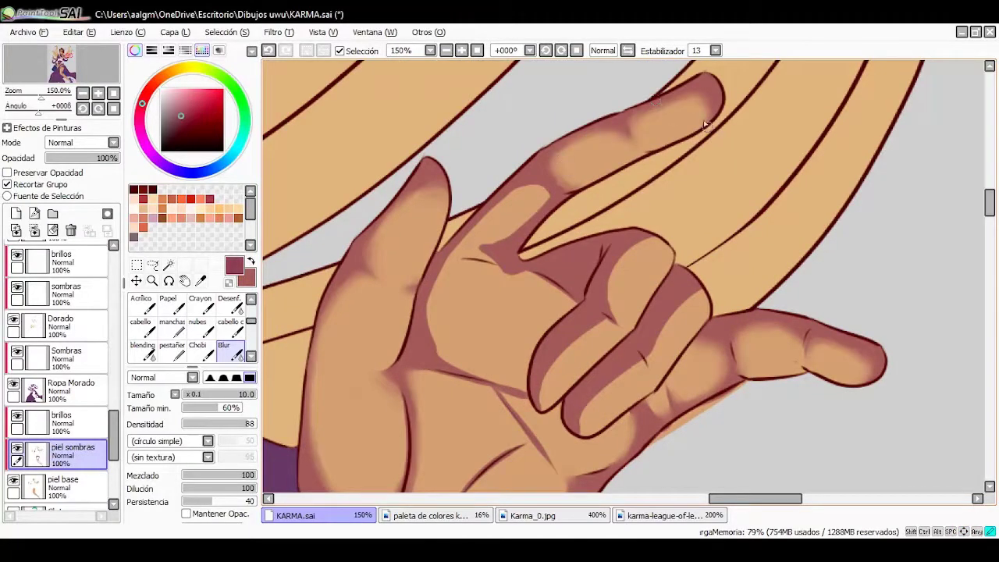
drag(635, 265, 655, 356)
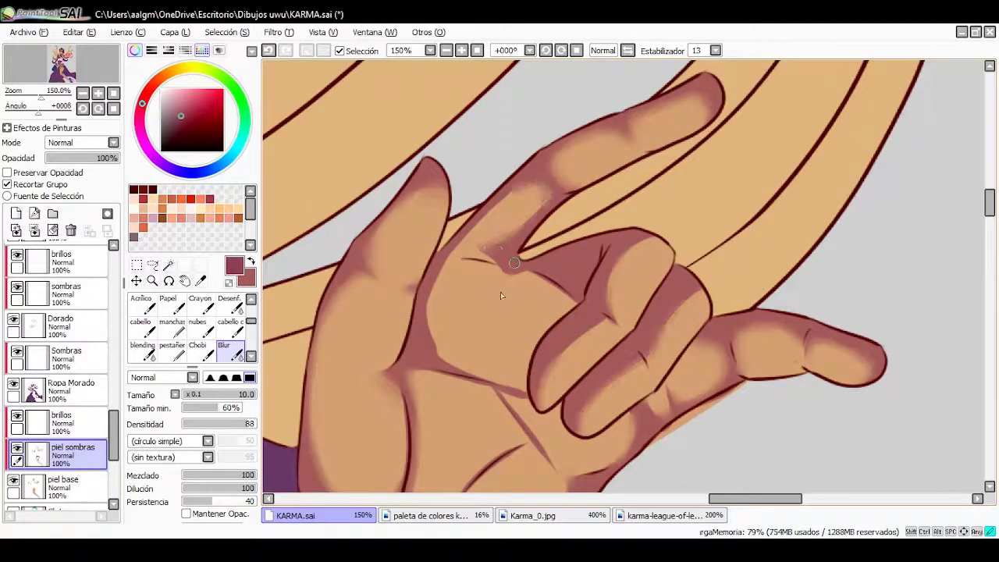
drag(515, 262, 546, 281)
Blur the crease shadows across the open palm with the Blur brush at size 6.2
scroll(524, 169, down, 3)
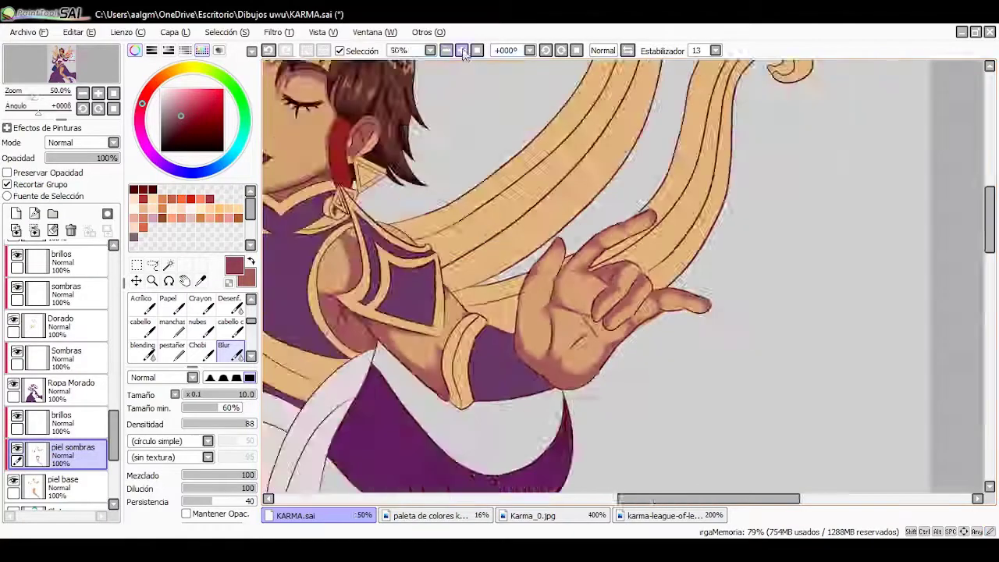
scroll(483, 405, up, 4)
drag(538, 325, 601, 307)
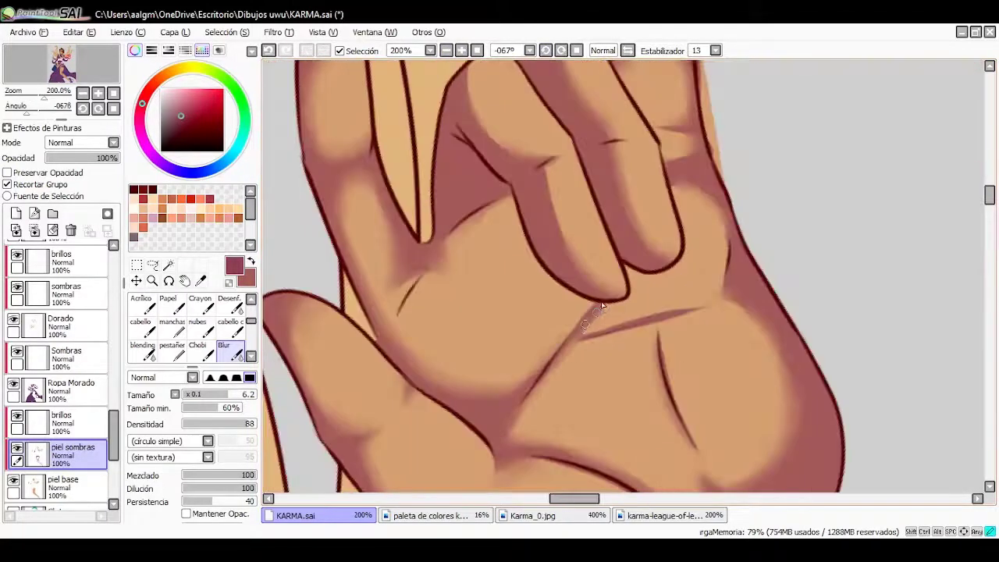
drag(550, 387, 646, 337)
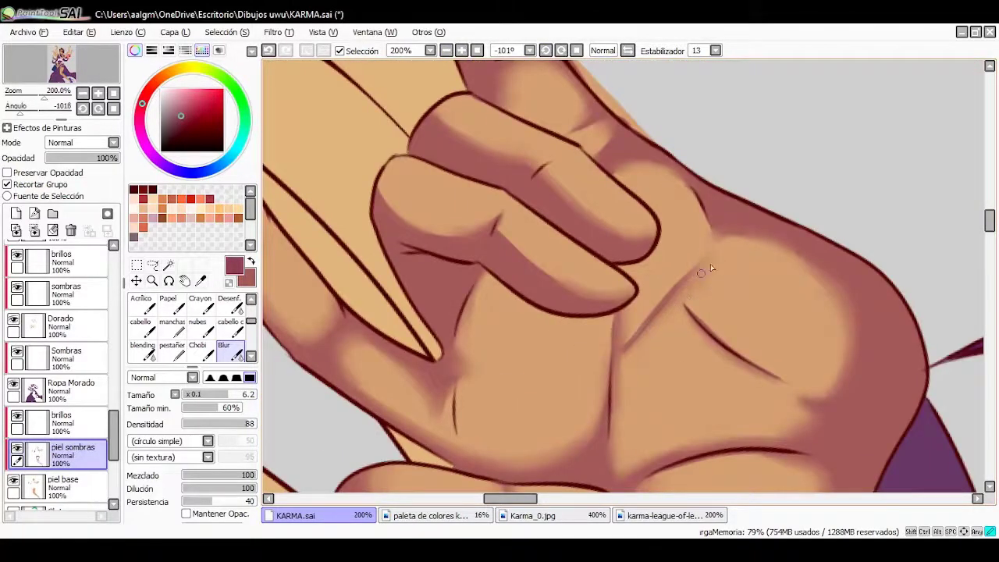
drag(600, 148, 527, 406)
Erase the palm crease lines on the lineart layer with the Borrador at size 10, and reselect piel sombras and the Blur brush
key(b)
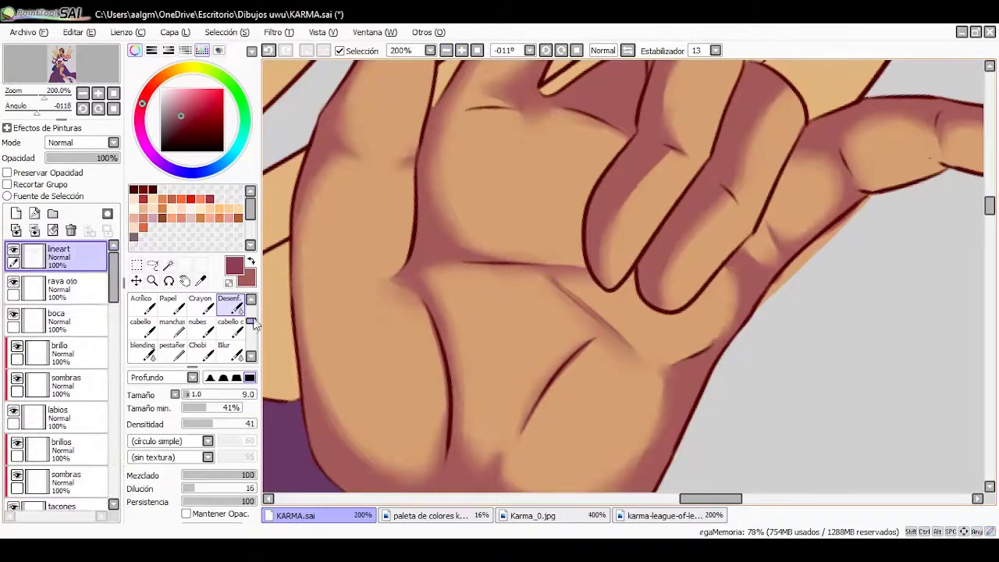
key(e)
drag(596, 340, 531, 421)
drag(462, 268, 538, 268)
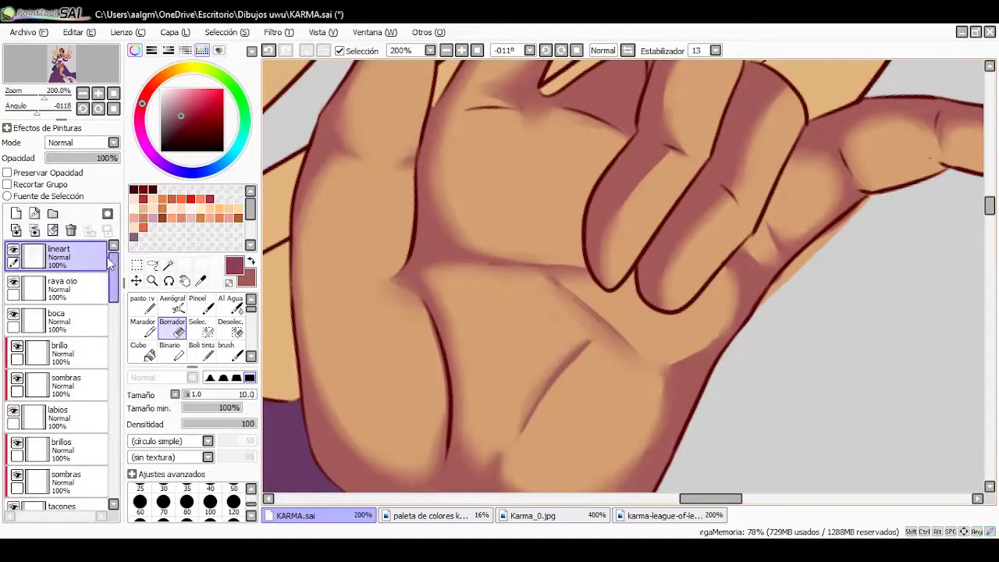
scroll(115, 388, up, 3)
drag(115, 388, 115, 448)
click(70, 395)
click(224, 347)
Soften the remaining palm crease shadows, finishing with the Blur brush at size 2.2, and save the drawing
drag(523, 403, 532, 377)
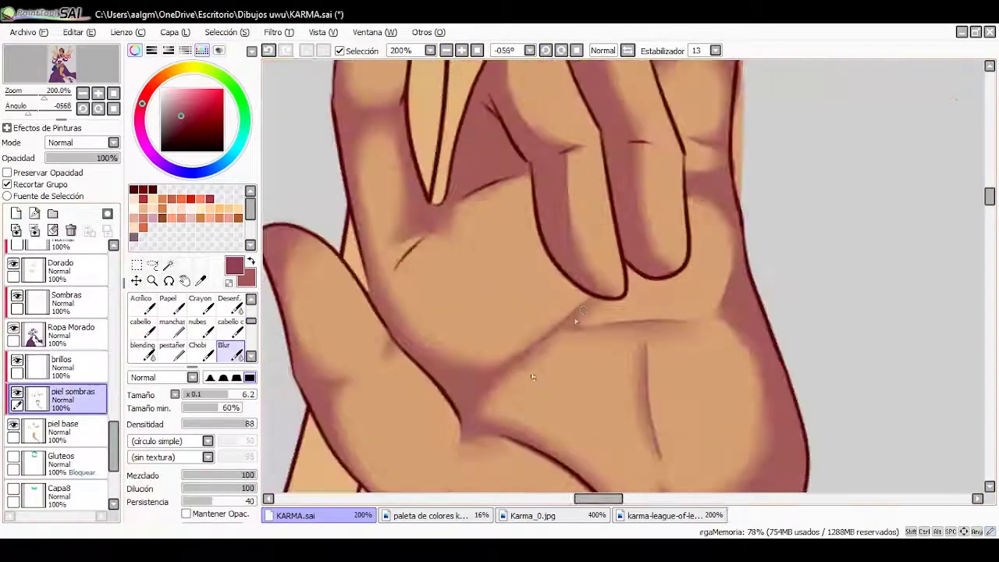
scroll(633, 341, up, 1)
key(b)
scroll(446, 311, up, 2)
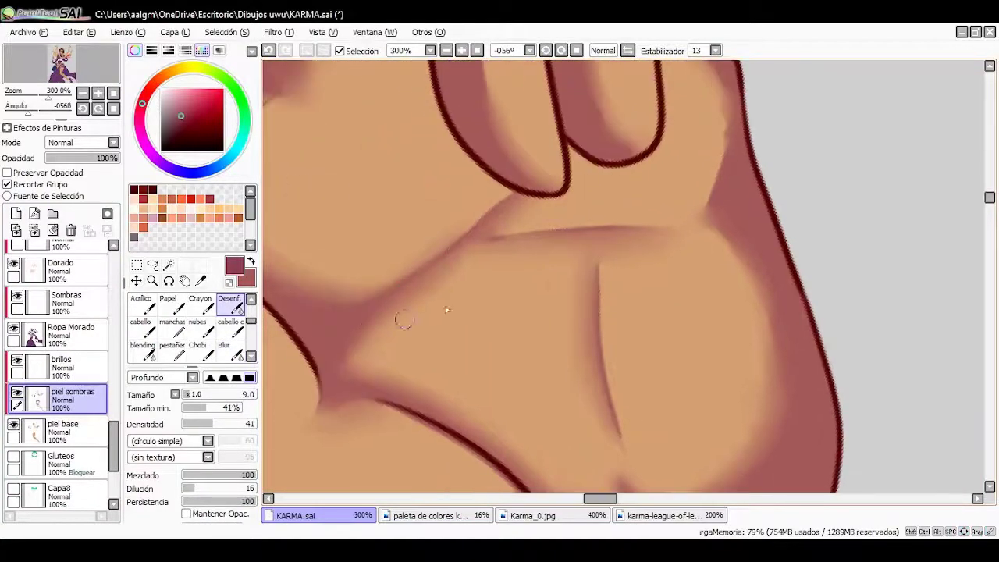
scroll(414, 304, up, 1)
drag(415, 304, 619, 250)
scroll(447, 339, down, 1)
key(b)
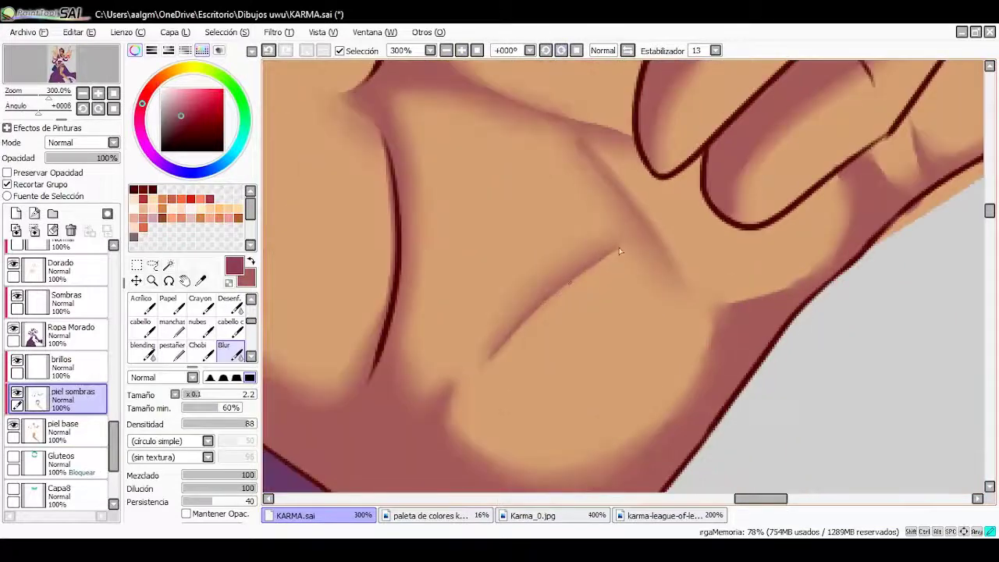
scroll(502, 317, down, 9)
key(ctrl+s)
Blur the thigh shadows beneath the skirt and the shadows behind the knee with the Blur brush at size 20
scroll(59, 374, up, 3)
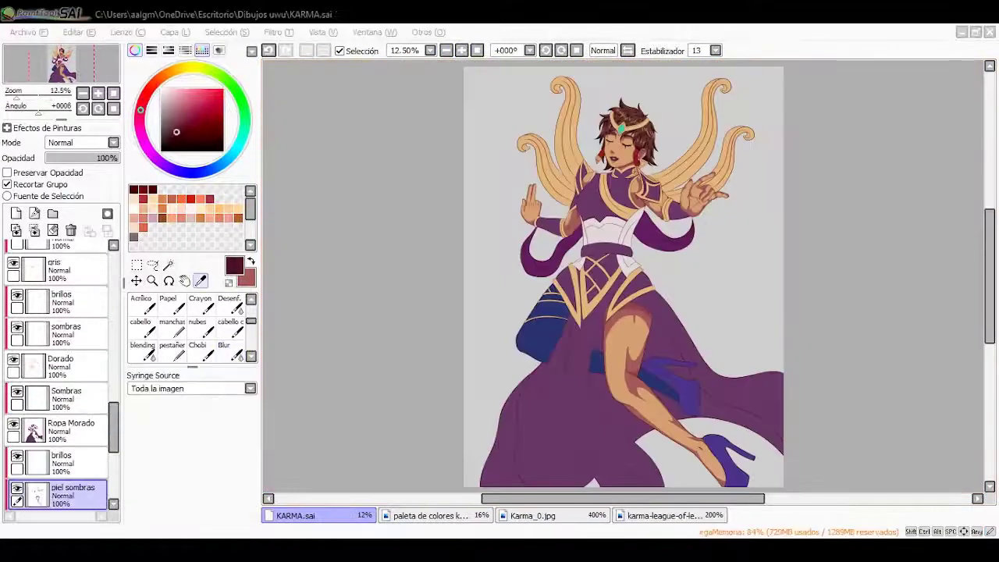
key(ctrl+plus)
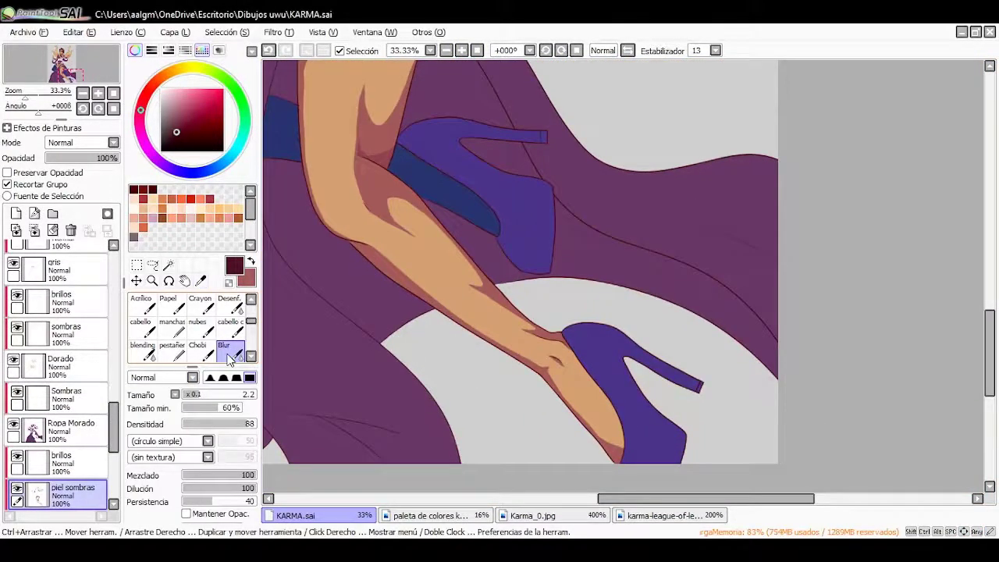
drag(231, 394, 345, 384)
scroll(345, 383, up, 3)
drag(565, 235, 569, 198)
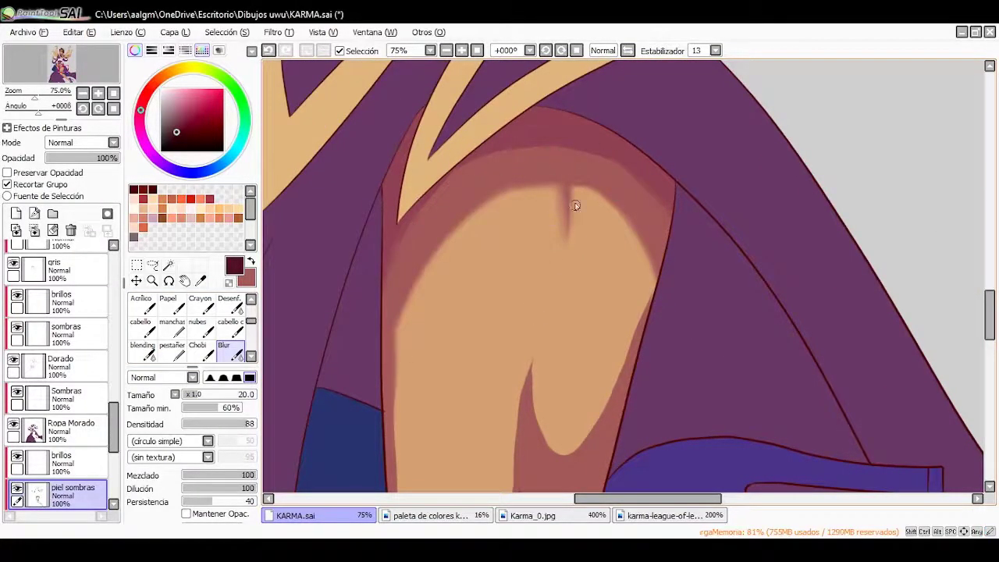
drag(575, 206, 547, 43)
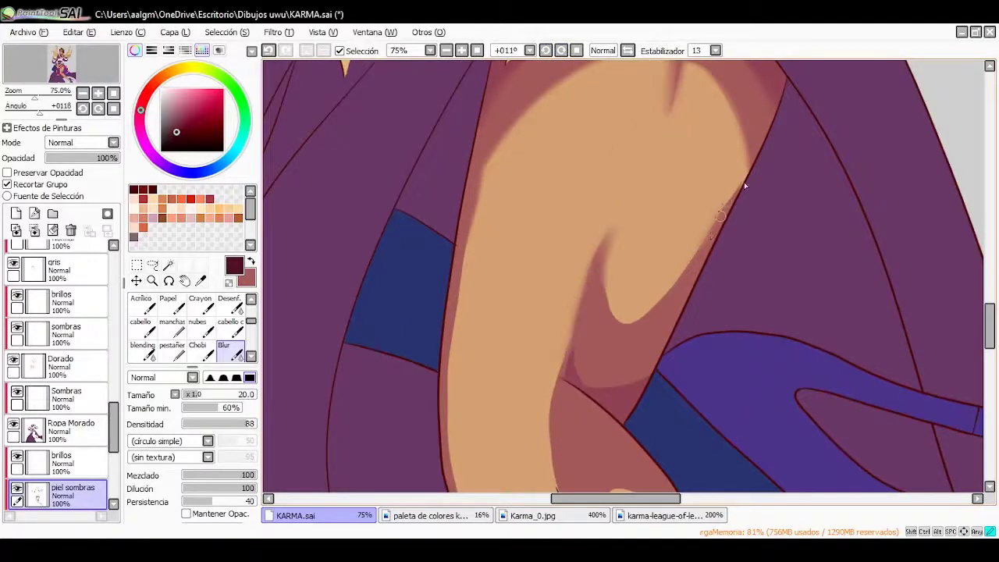
drag(564, 378, 592, 232)
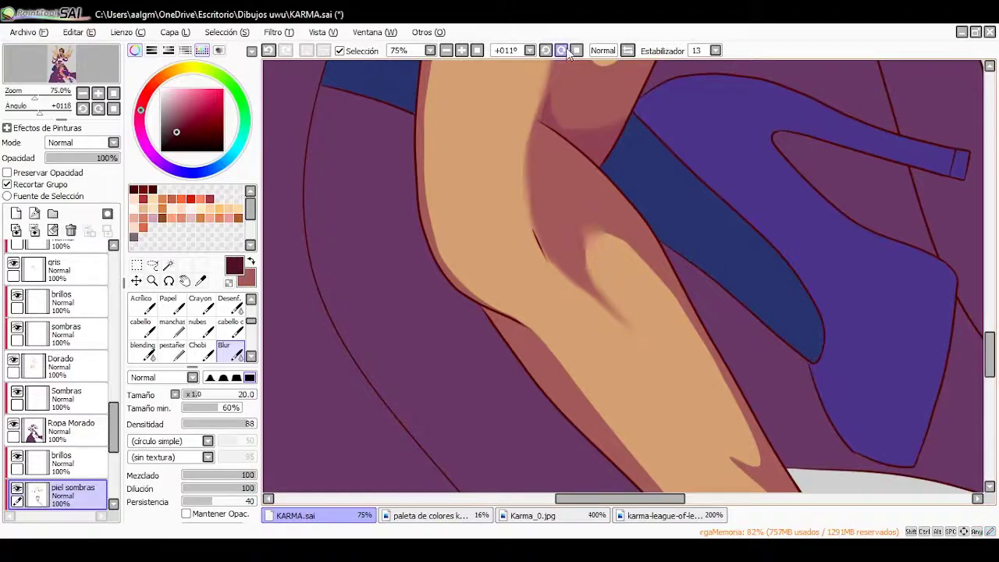
Blur the shadow edges along the thigh's front, shin, calf, ankle and foot with the Blur brush at size 13
drag(568, 53, 591, 222)
scroll(550, 167, down, 3)
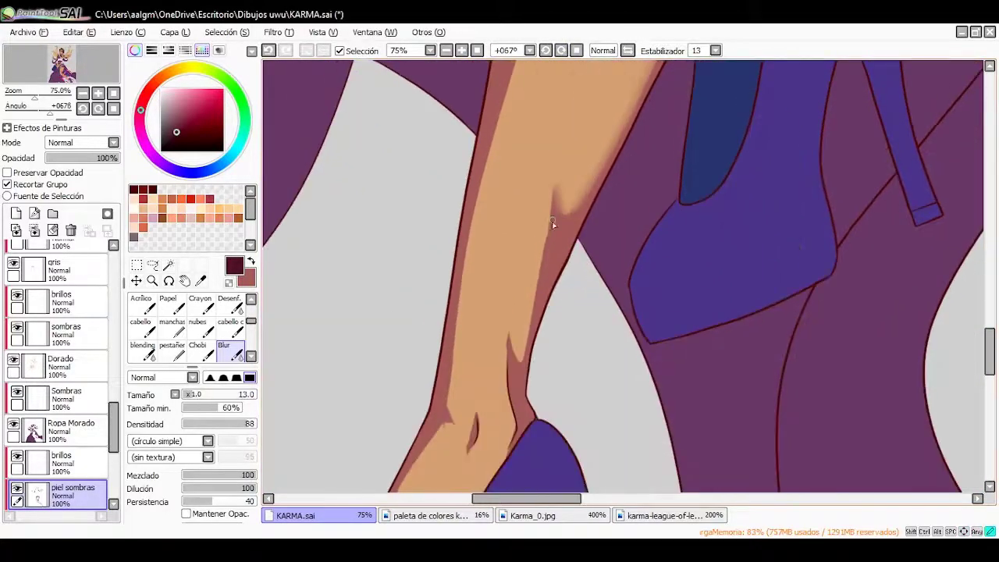
scroll(525, 388, up, 5)
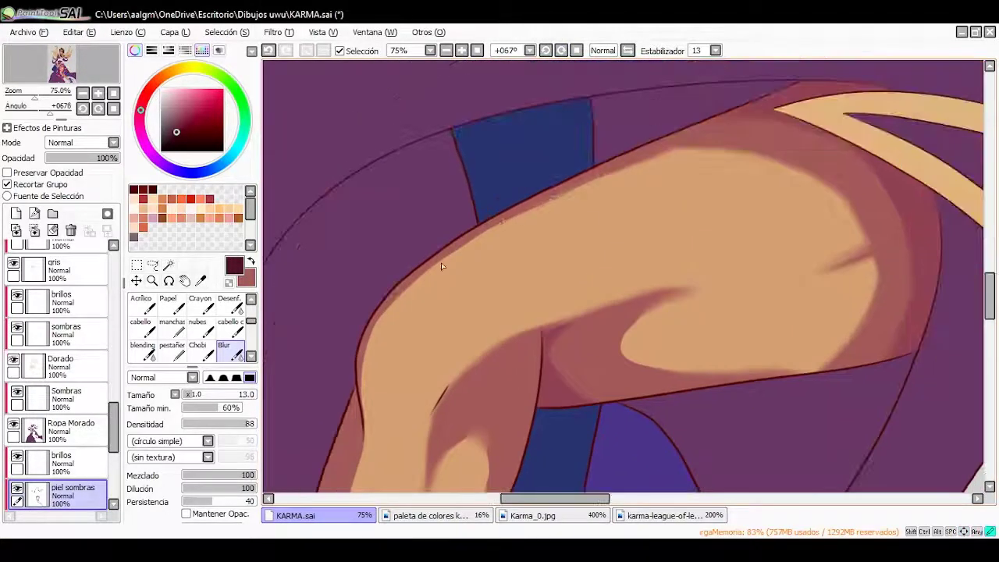
scroll(384, 338, down, 5)
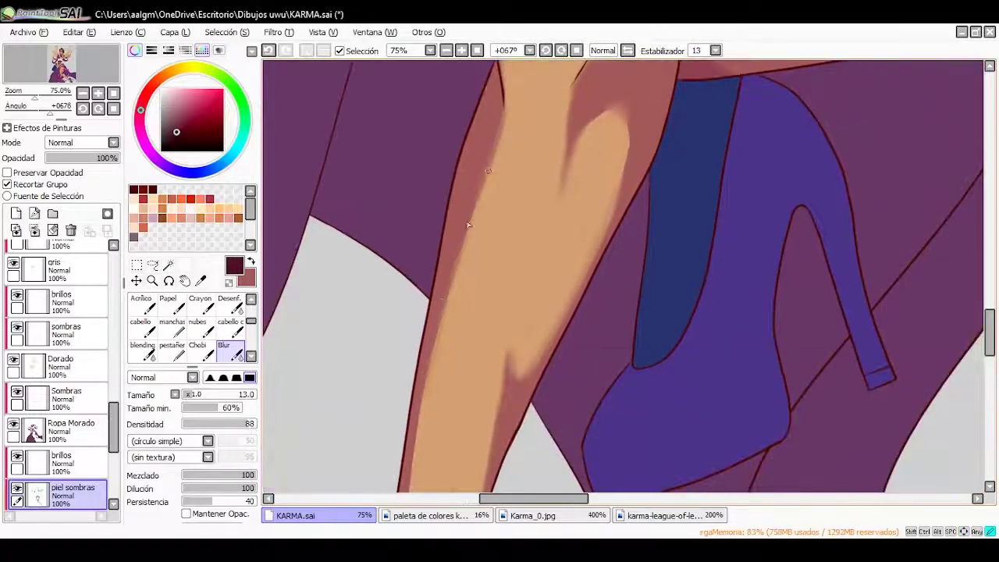
scroll(470, 336, down, 3)
scroll(399, 455, down, 3)
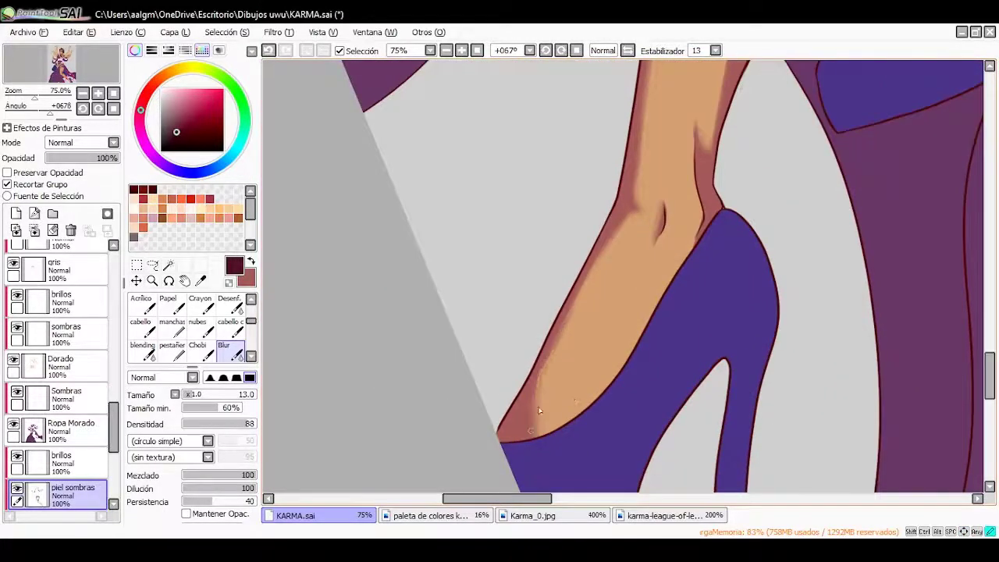
key(Home)
scroll(538, 411, down, 5)
scroll(665, 196, up, 5)
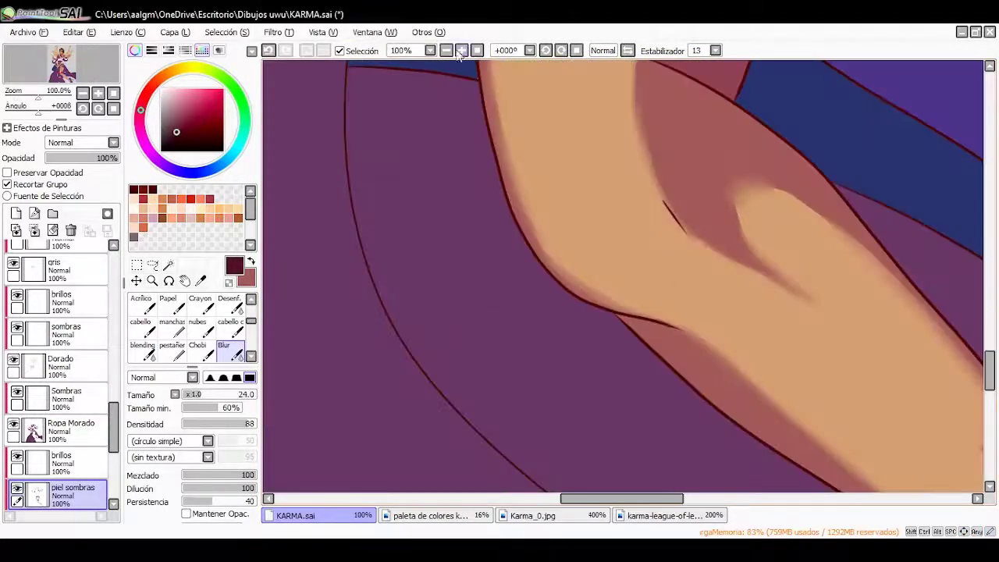
Enable Preservar Opacidad on the piel sombras layer and sample orange from the palette image's skin sphere for the Aerógrafo
scroll(546, 273, down, 5)
click(429, 515)
scroll(639, 339, down, 1)
click(294, 515)
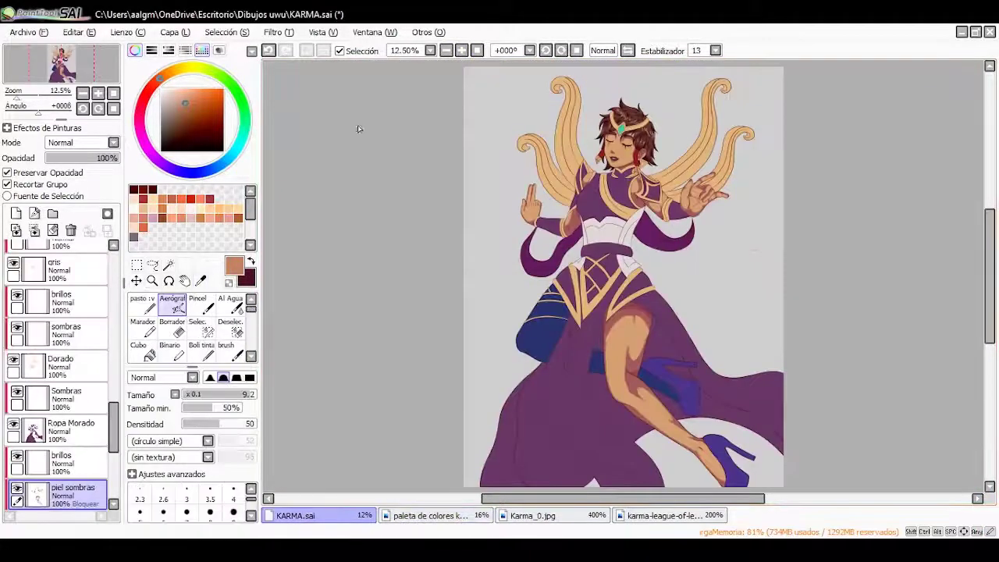
scroll(624, 145, up, 9)
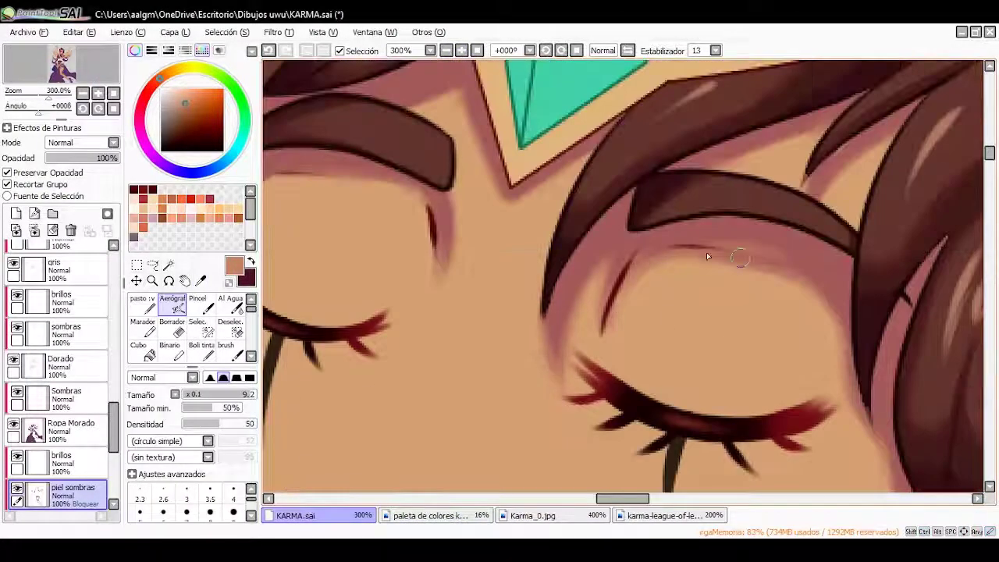
key(ctrl+Tab)
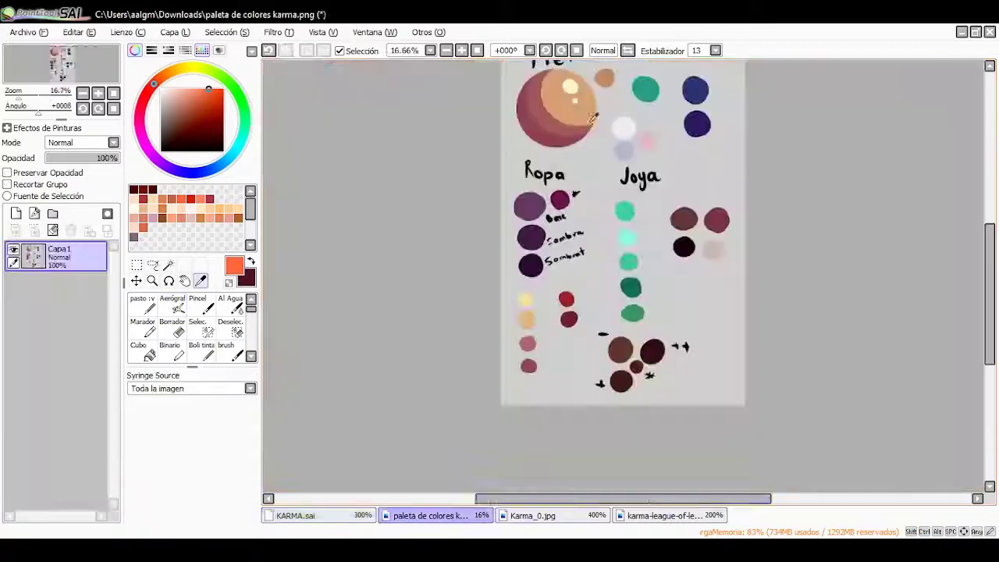
click(591, 120)
key(ctrl+Tab)
key(v)
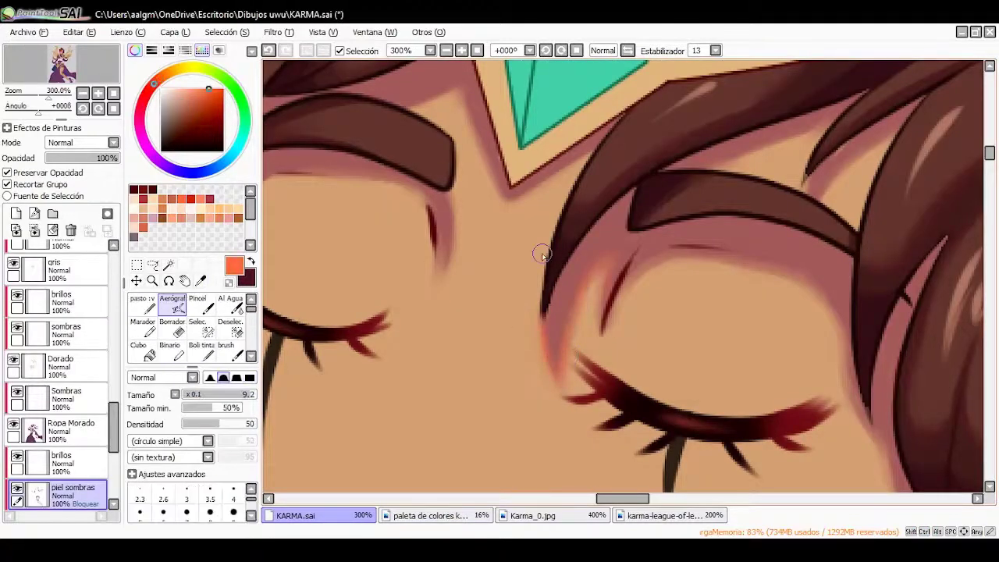
Airbrush orange along the eyelid shadow edges beside the hair-framed eye and soften them with the Desenf. brush at size 15
mouse_move(558, 366)
mouse_down()
mouse_move(644, 270)
mouse_move(854, 414)
mouse_up()
key(b)
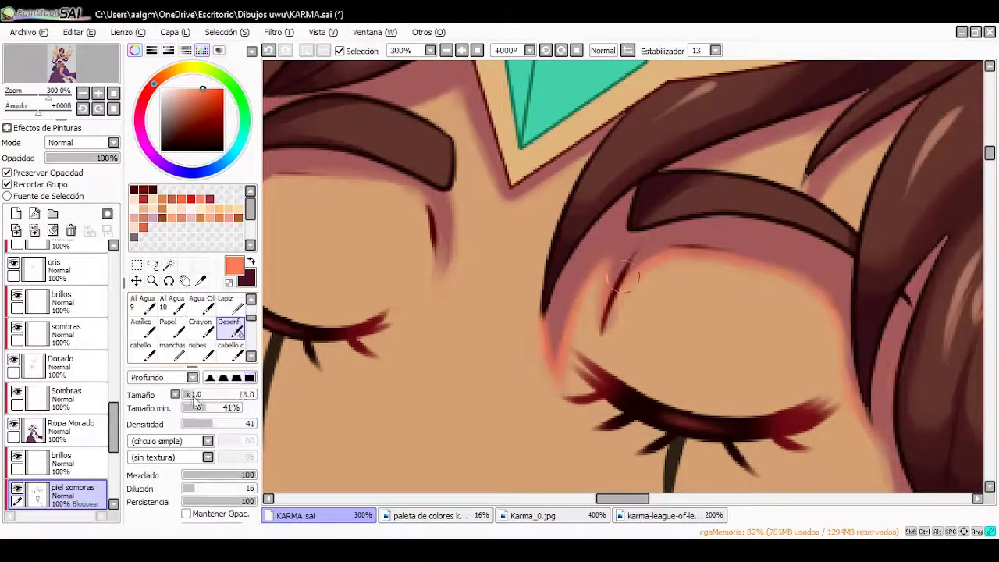
scroll(611, 291, down, 1)
Tint the other eyelid's shadows and the face's cheek and chin outline orange, and soften them with the Desenf. brush at size 8
key(v)
drag(611, 291, 449, 303)
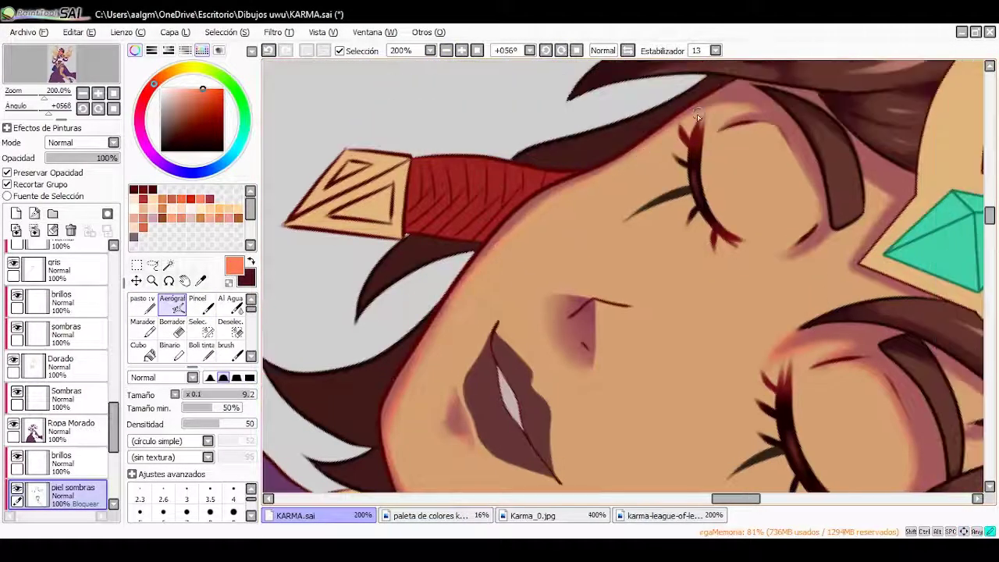
key(b)
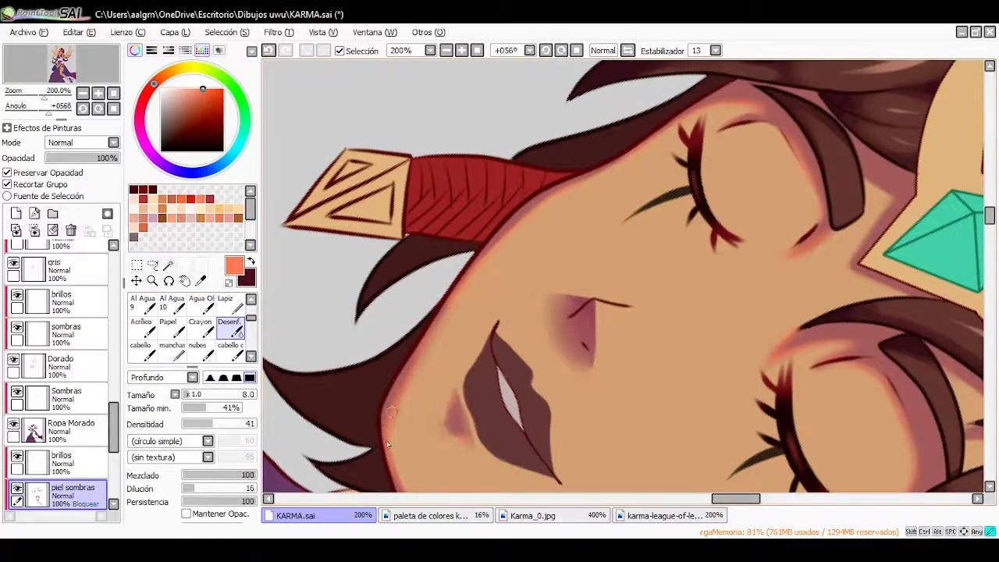
key(Home)
scroll(531, 289, up, 5)
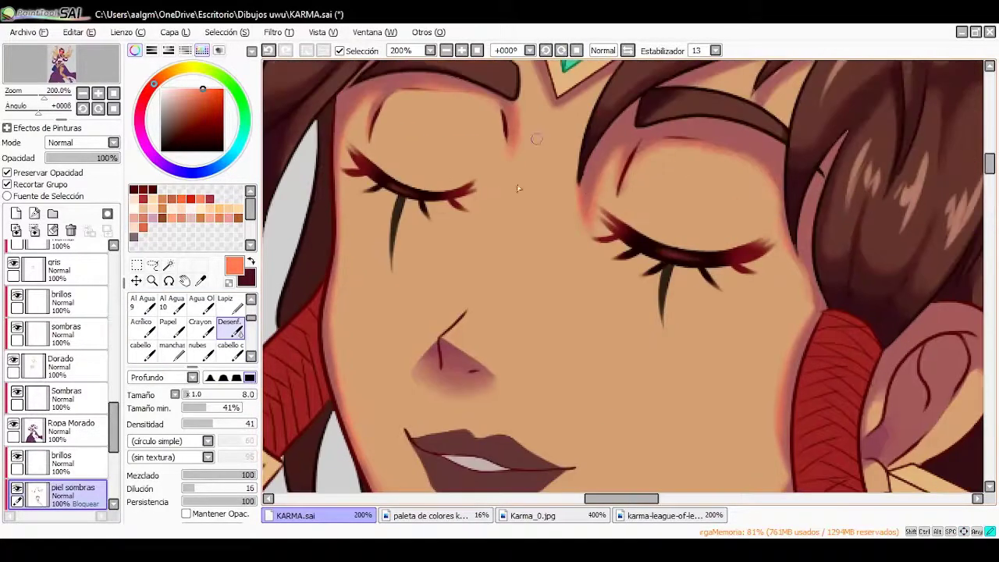
Tint the forehead shadows around the eyebrows and tiara orange and soften them with the Desenf. brush at size 8
scroll(506, 113, up, 3)
scroll(251, 321, up, 2)
key(n)
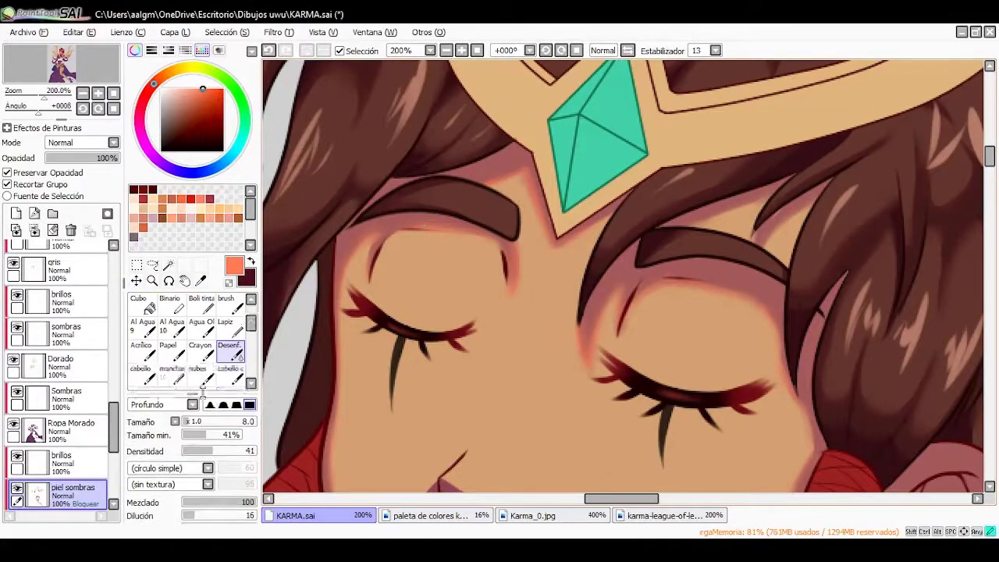
scroll(252, 323, up, 1)
click(226, 373)
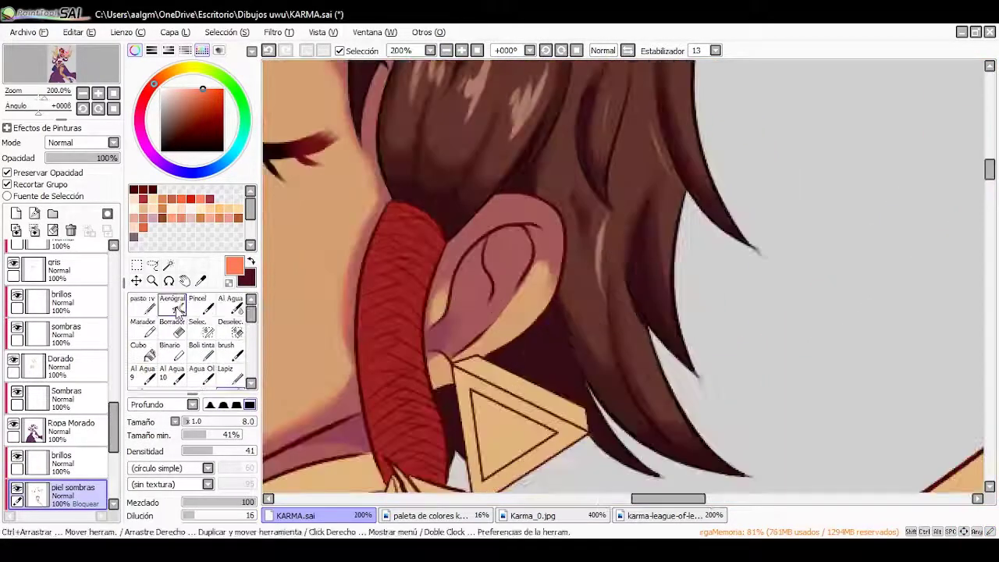
Airbrush orange along the shadow edges of the earlobe and the bare shoulder using the Aerógrafo at size 9.2
click(176, 308)
scroll(430, 324, down, 5)
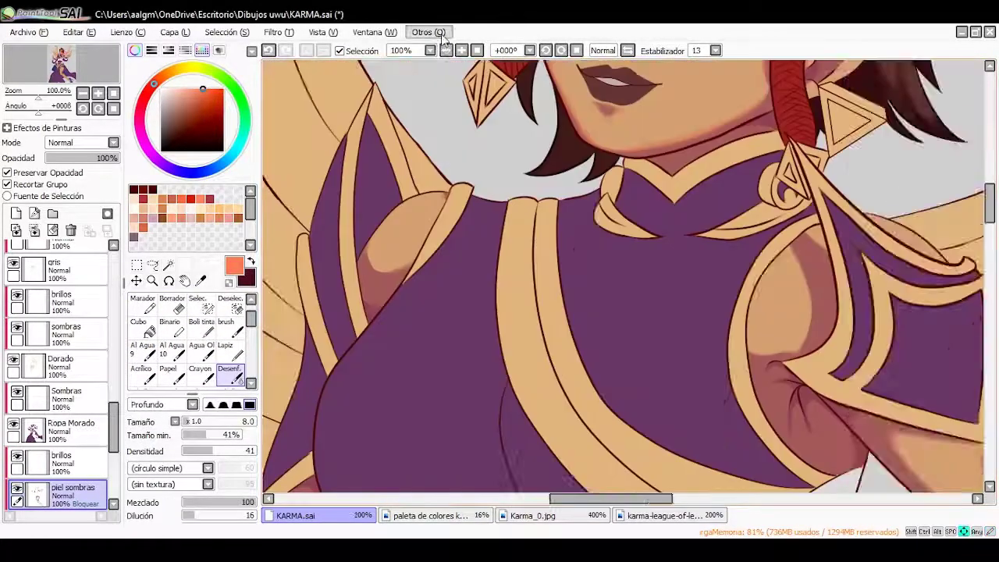
drag(446, 239, 511, 267)
scroll(252, 382, down, 3)
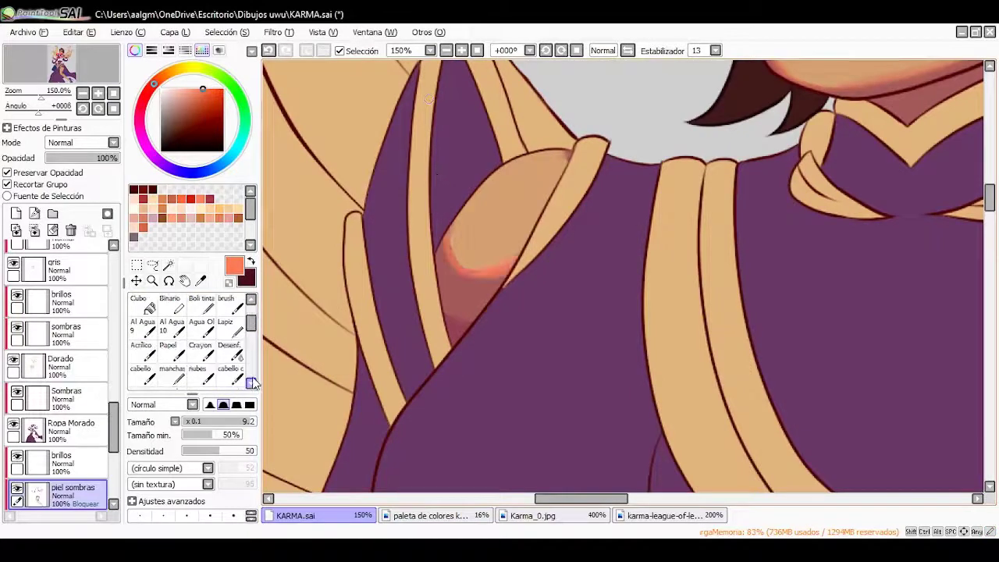
scroll(252, 383, up, 3)
scroll(457, 290, down, 3)
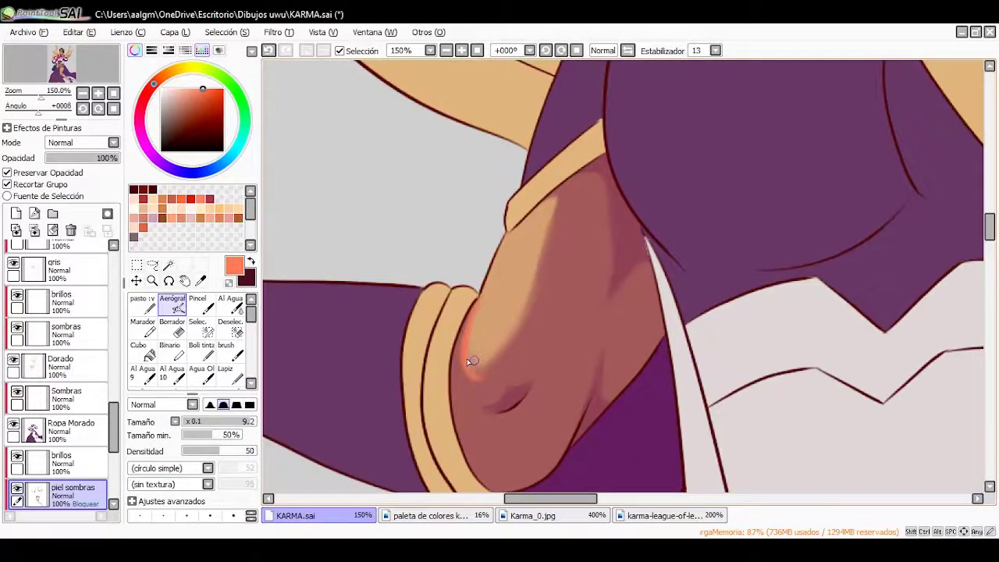
Tint the shadow edges of the inner elbow and the raised hand's base orange, and soften them with the Blur brush at size 13
drag(466, 358, 472, 323)
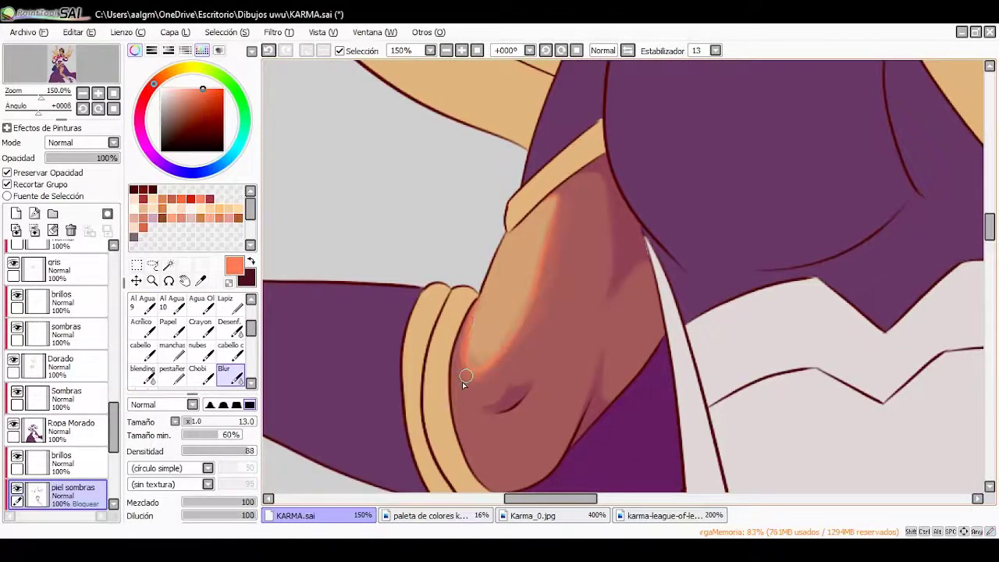
scroll(462, 382, left, 3)
scroll(516, 260, up, 3)
scroll(187, 343, down, 3)
click(227, 351)
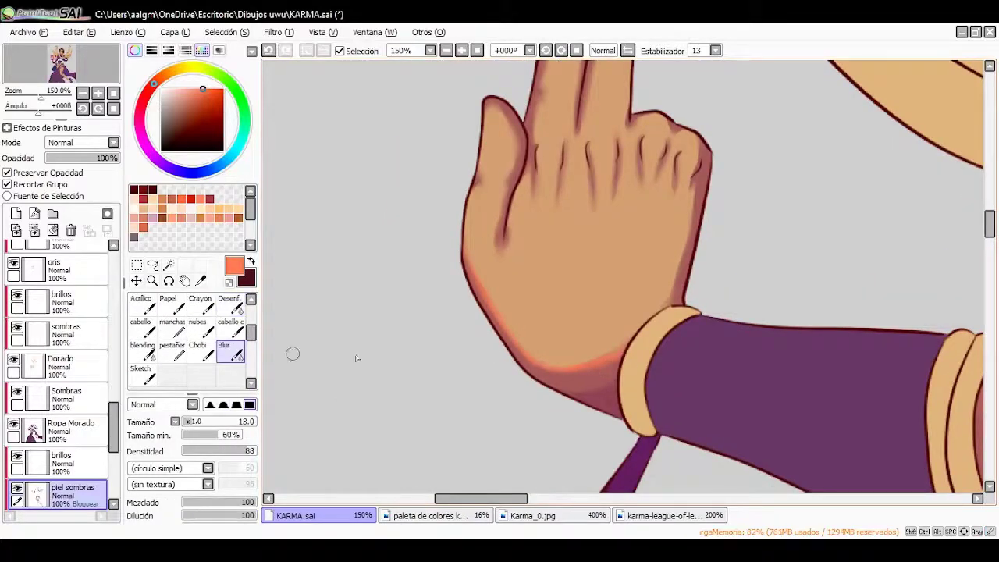
Tint the raised hand's side, thumb and finger shadows orange and soften them with the Desenf. brush at size 8
scroll(240, 328, up, 3)
click(172, 306)
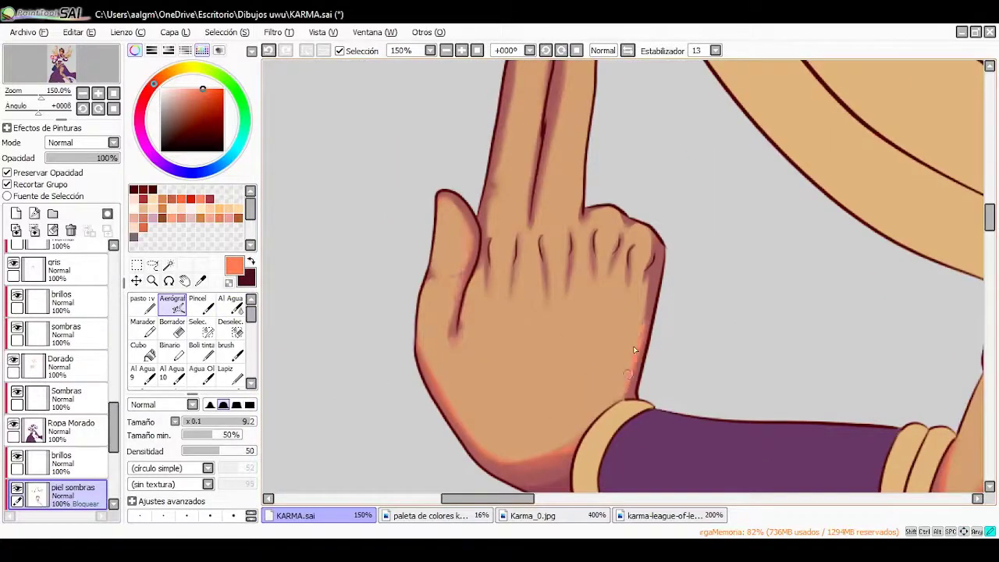
drag(690, 115, 619, 229)
key(b)
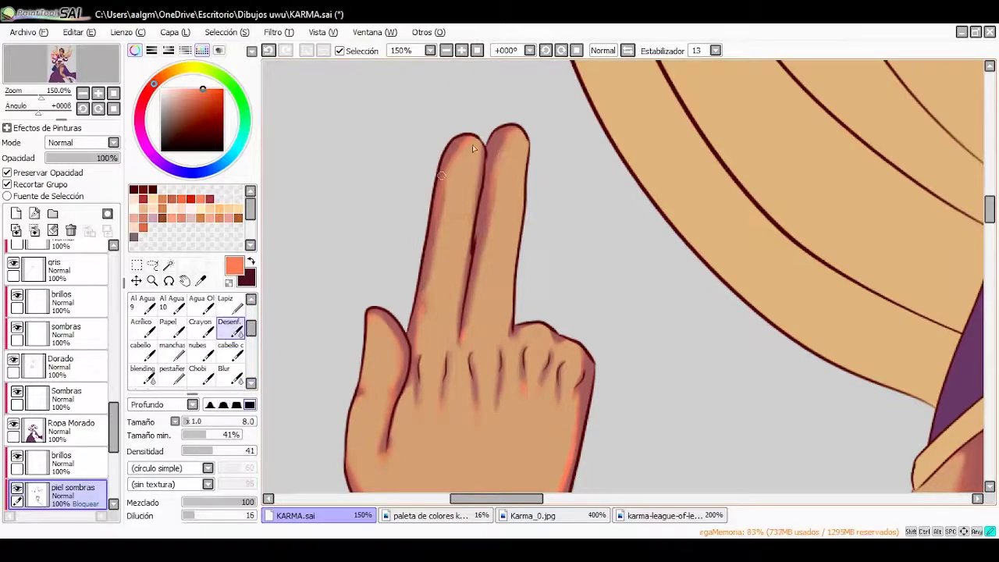
scroll(466, 223, down, 3)
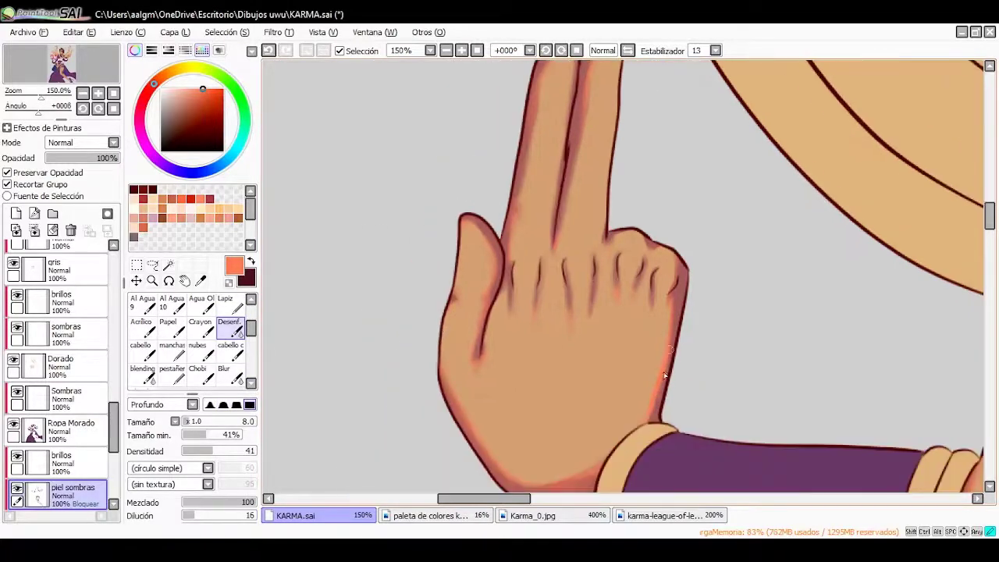
scroll(564, 236, down, 5)
Airbrush orange along the shadow edges of the open hand's palm, thumb and fingers with the Aerógrafo at size 9.2
scroll(546, 156, up, 3)
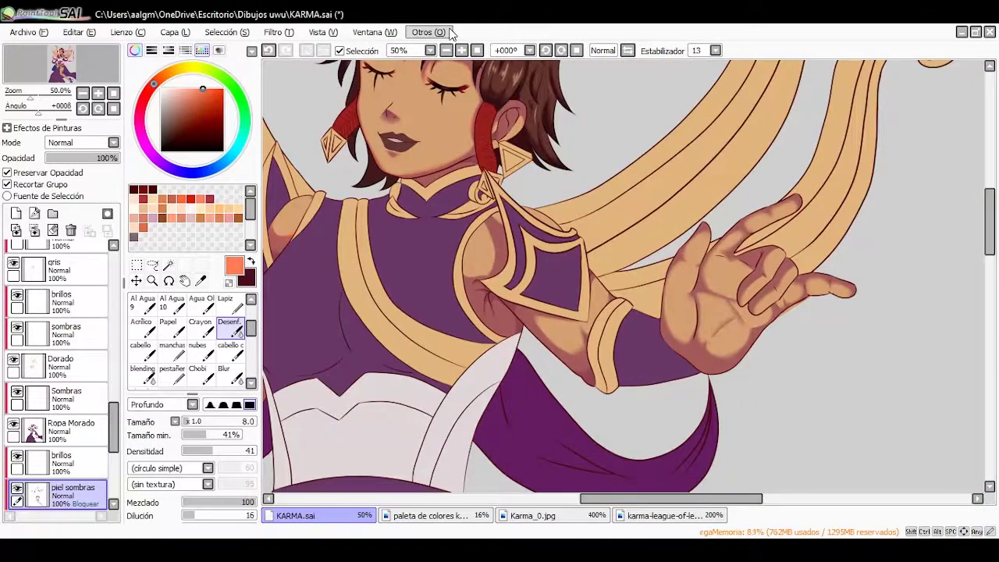
key(v)
scroll(546, 234, up, 4)
mouse_move(663, 357)
mouse_down()
mouse_move(704, 356)
mouse_move(795, 306)
mouse_up()
scroll(779, 263, up, 2)
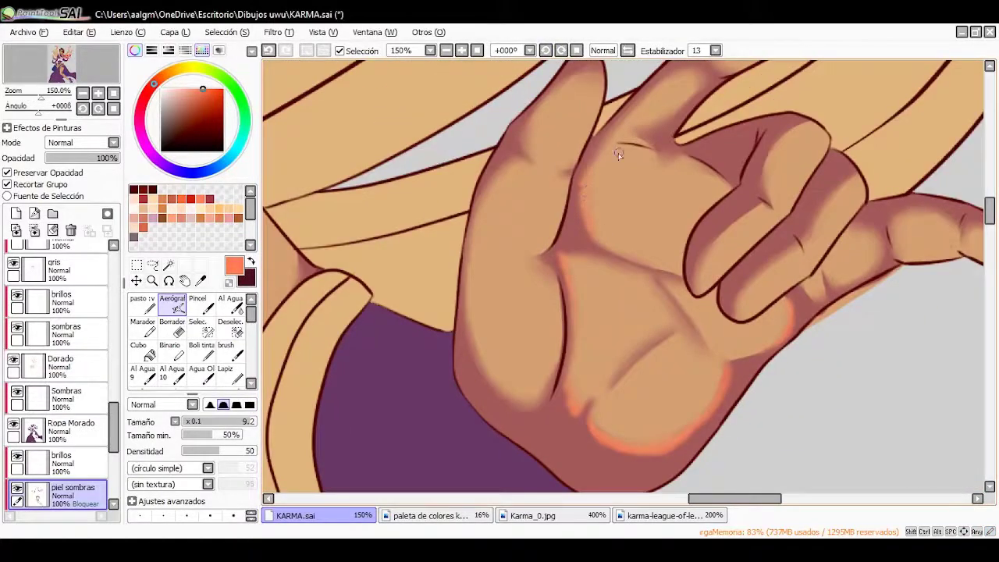
mouse_move(777, 166)
mouse_down()
mouse_move(827, 258)
mouse_move(866, 292)
mouse_up()
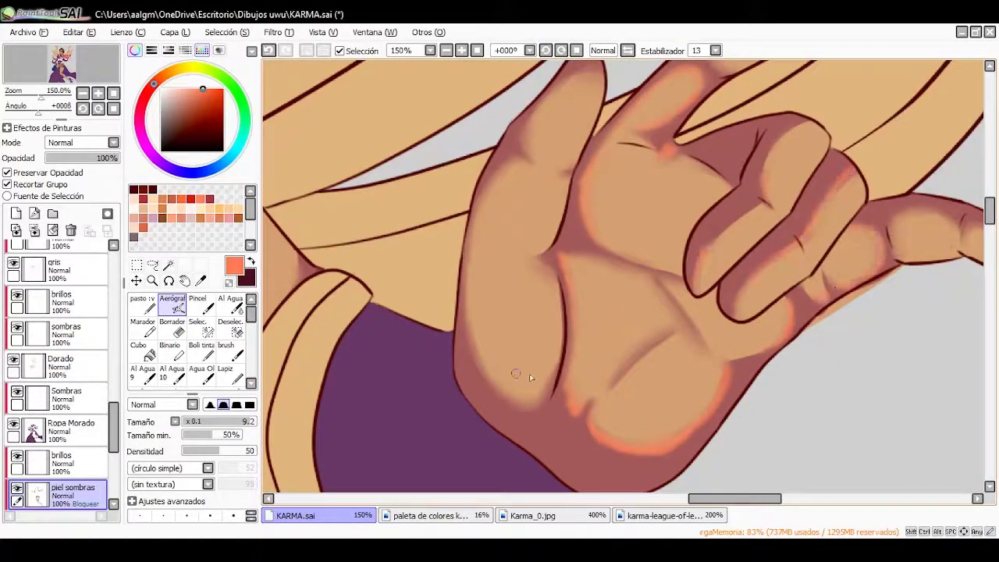
drag(574, 83, 530, 105)
scroll(903, 252, up, 3)
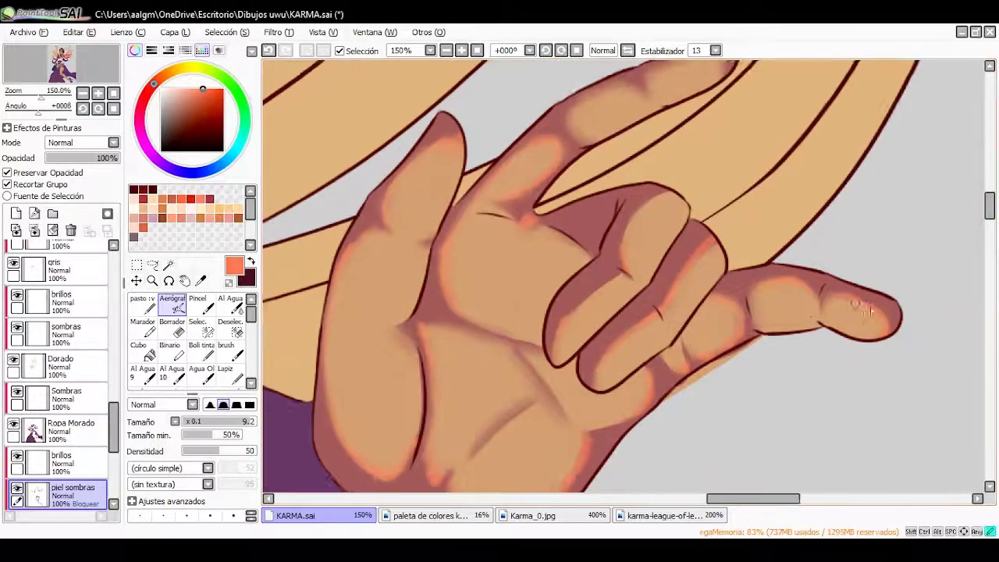
scroll(558, 209, down, 4)
scroll(242, 352, down, 3)
Soften the orange tint on the open hand's palm and fingers with the Desenf. brush at size 16
click(229, 327)
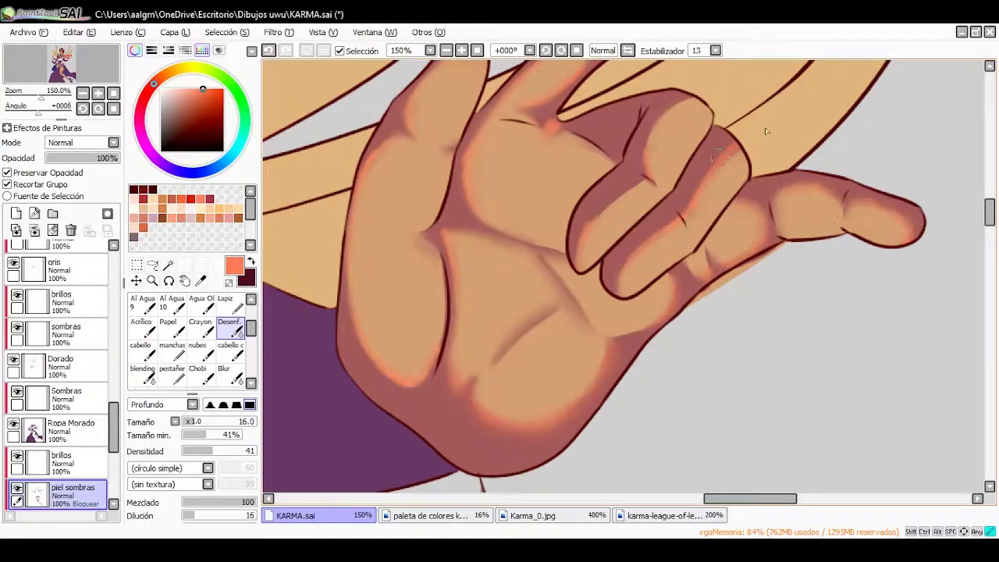
scroll(356, 240, up, 3)
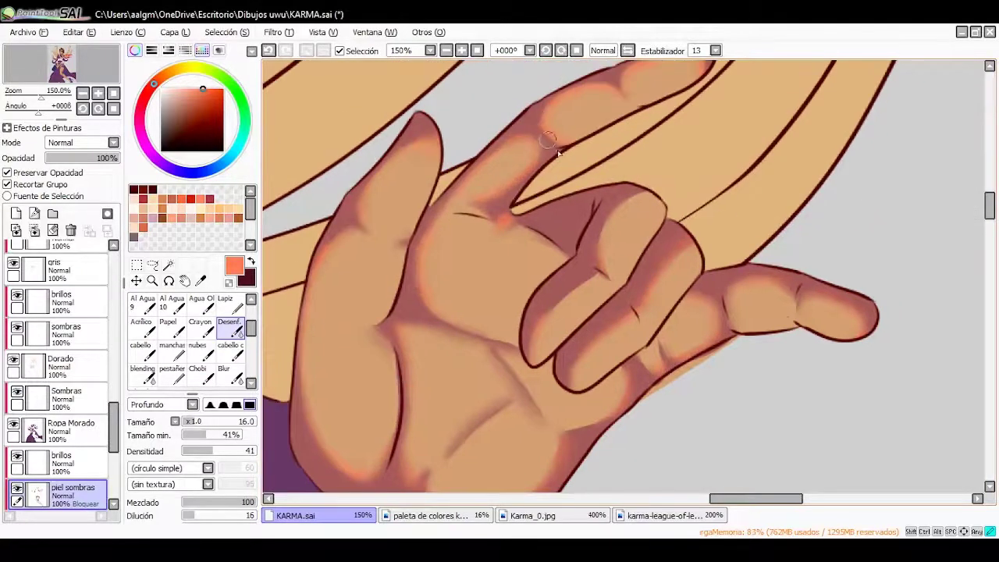
scroll(820, 305, down, 1)
click(445, 50)
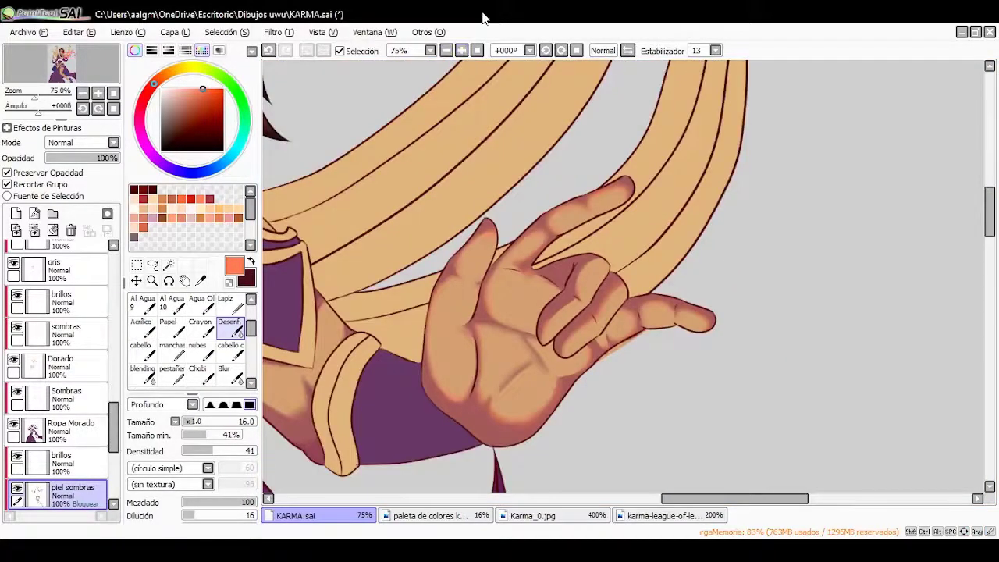
click(446, 50)
Tint the shoulder and forearm shadow edges of the open-handed arm orange and soften them with the Desenf. brush at size 16
scroll(473, 153, up, 3)
key(v)
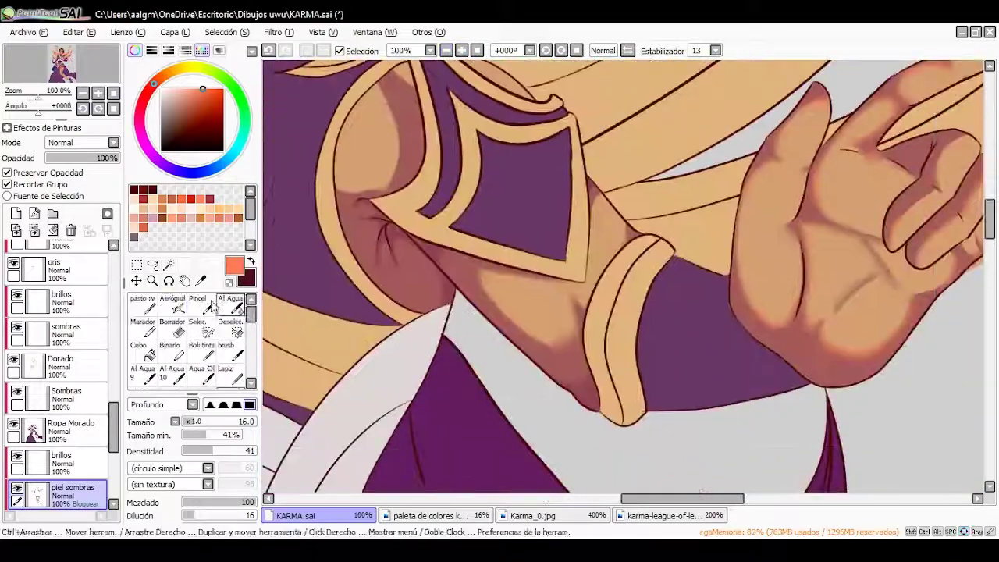
drag(473, 154, 480, 234)
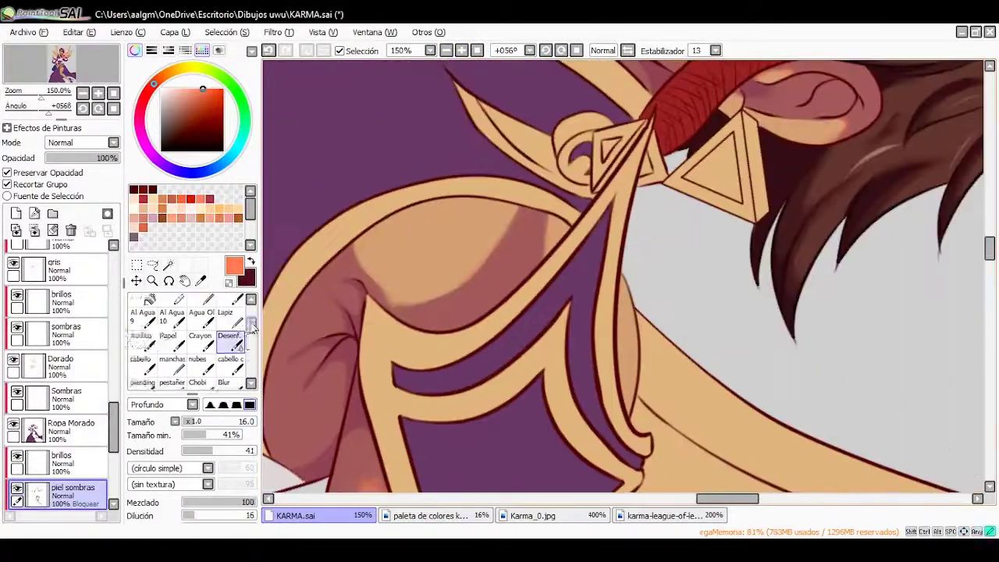
scroll(252, 327, down, 1)
mouse_move(543, 223)
mouse_down()
mouse_move(468, 265)
mouse_move(347, 253)
mouse_up()
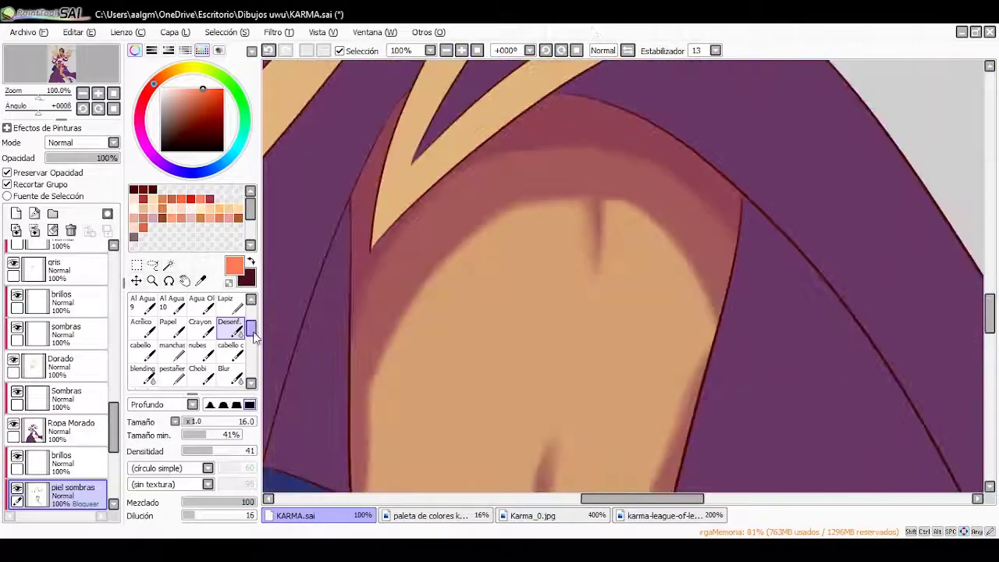
Airbrush orange along the shadow edges of the thigh and knee with the Aerógrafo at size 15
key(v)
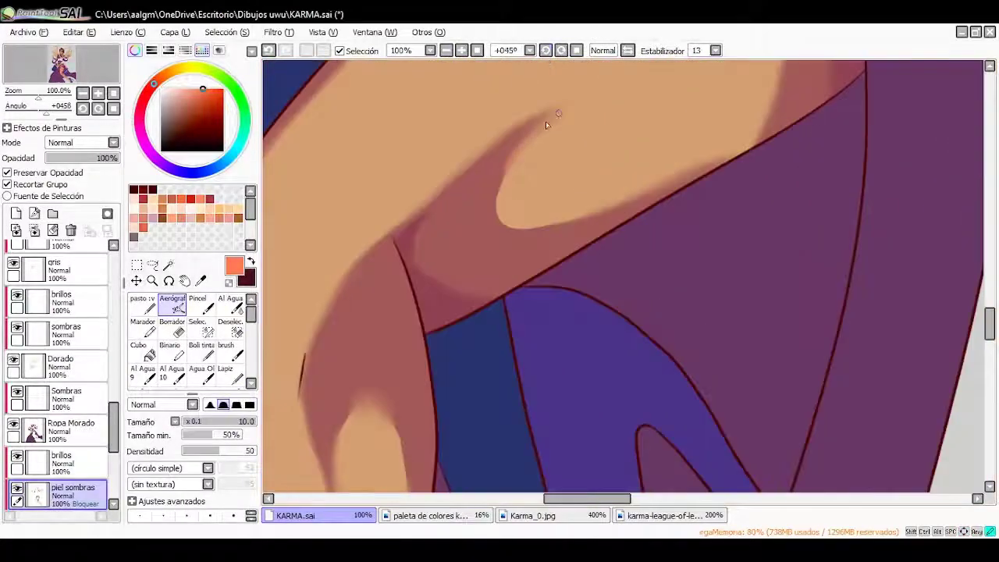
drag(546, 121, 679, 179)
click(194, 422)
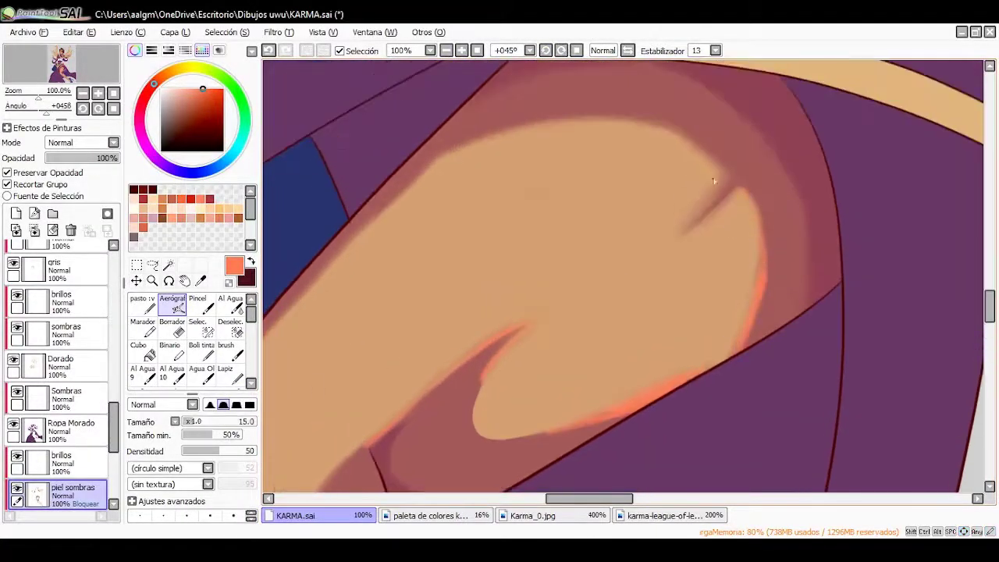
mouse_move(714, 181)
mouse_down()
mouse_move(702, 145)
mouse_move(437, 117)
mouse_up()
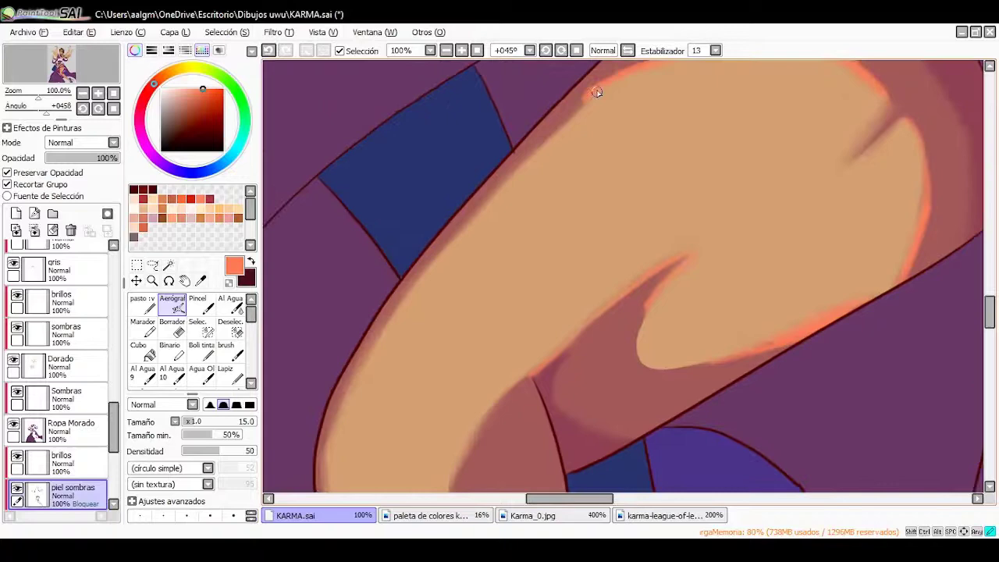
drag(591, 94, 329, 462)
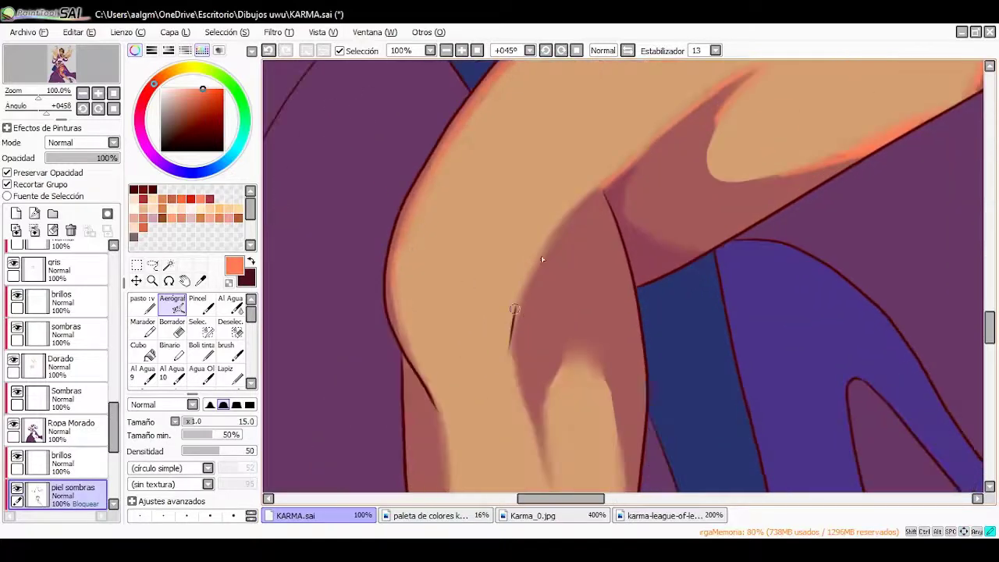
drag(541, 255, 591, 357)
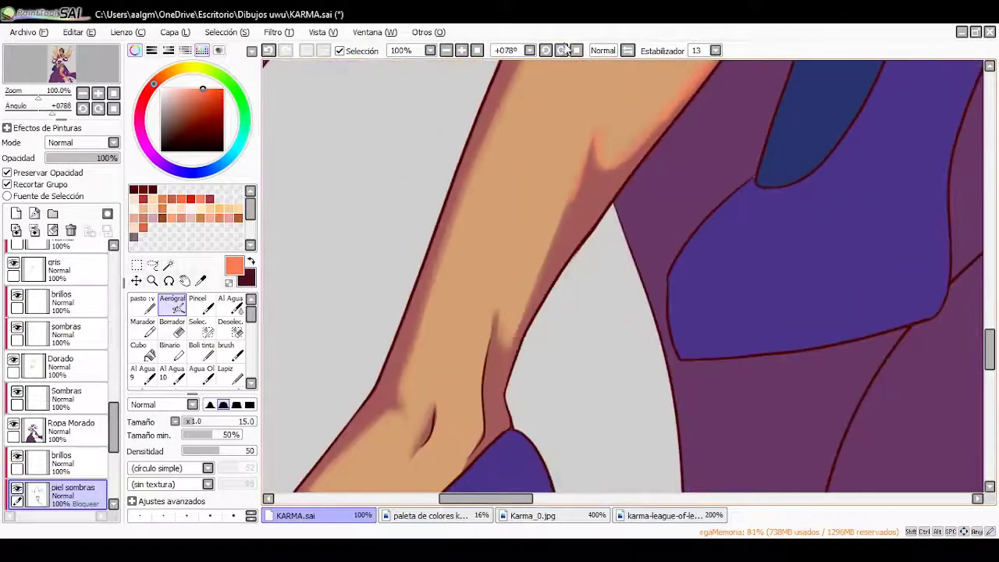
Tint the shadow edges of the calf, shin, ankle and foot orange, and soften the leg's tint with the Desenf. brush at size 16
drag(574, 196, 499, 356)
drag(406, 354, 442, 254)
drag(430, 275, 376, 397)
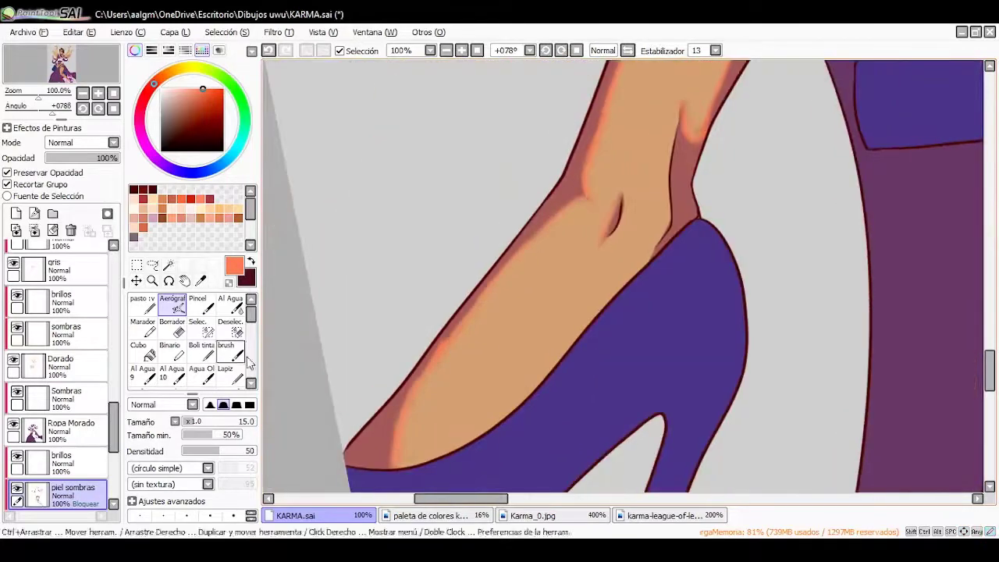
scroll(248, 360, down, 2)
click(229, 327)
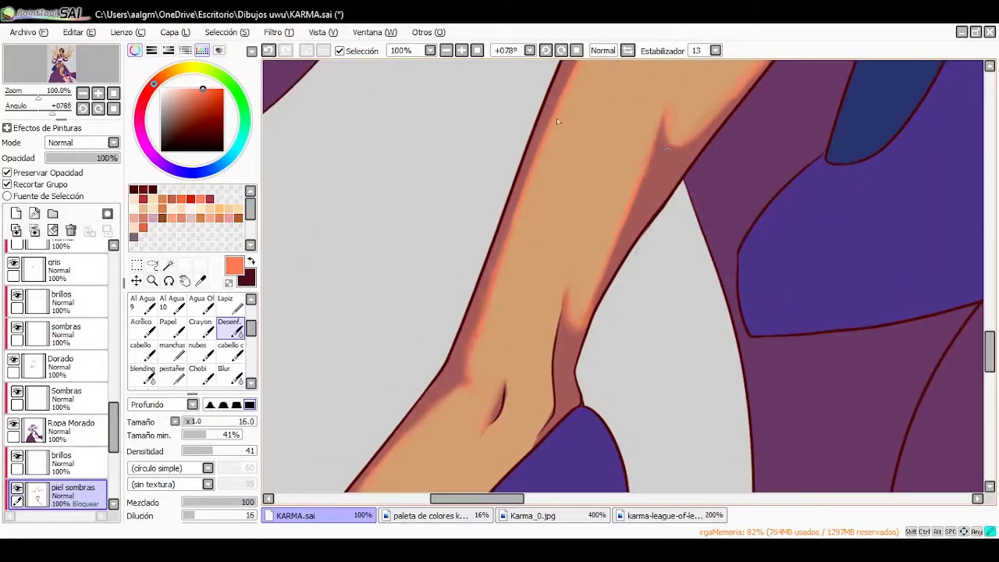
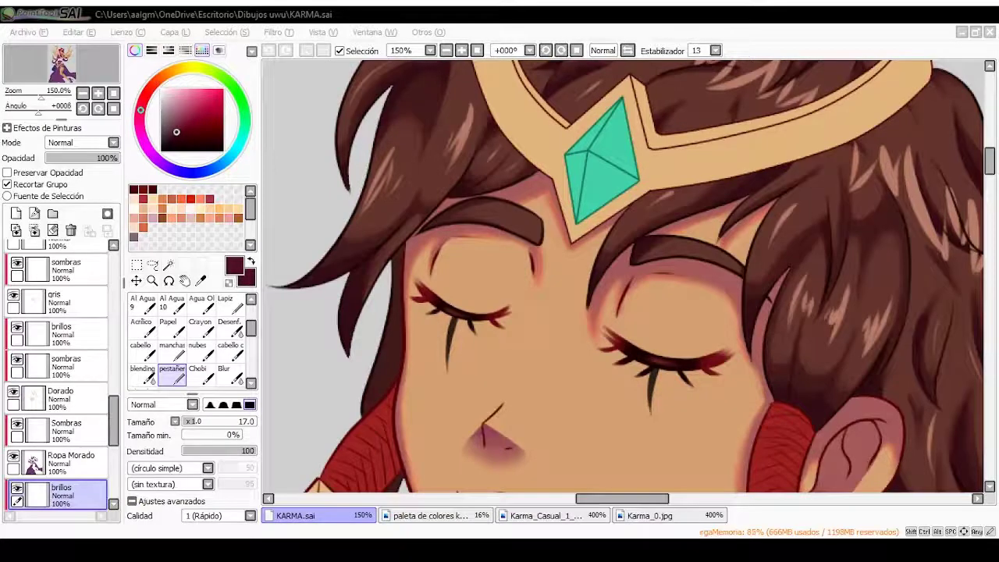
Add a new layer above piel sombras and paint dark maroon eyeshadow over the hair-framed eye's lid with the pestañas brush
scroll(664, 387, up, 2)
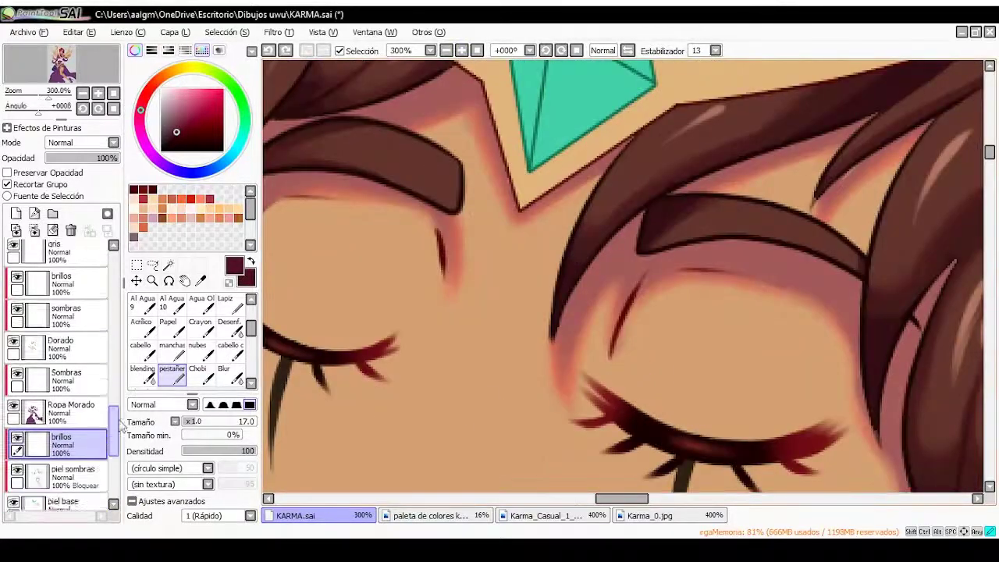
click(78, 174)
mouse_move(625, 390)
mouse_down()
mouse_move(648, 320)
mouse_move(796, 305)
mouse_move(819, 406)
mouse_up()
drag(703, 351, 546, 234)
click(191, 422)
mouse_move(726, 195)
mouse_down()
mouse_move(691, 257)
mouse_move(752, 223)
mouse_move(781, 234)
mouse_up()
click(576, 50)
Try to soften the eyeshadow's edges with the Blur brush at size 10 and the Desenf. brush at size 15
click(225, 374)
scroll(624, 281, up, 1)
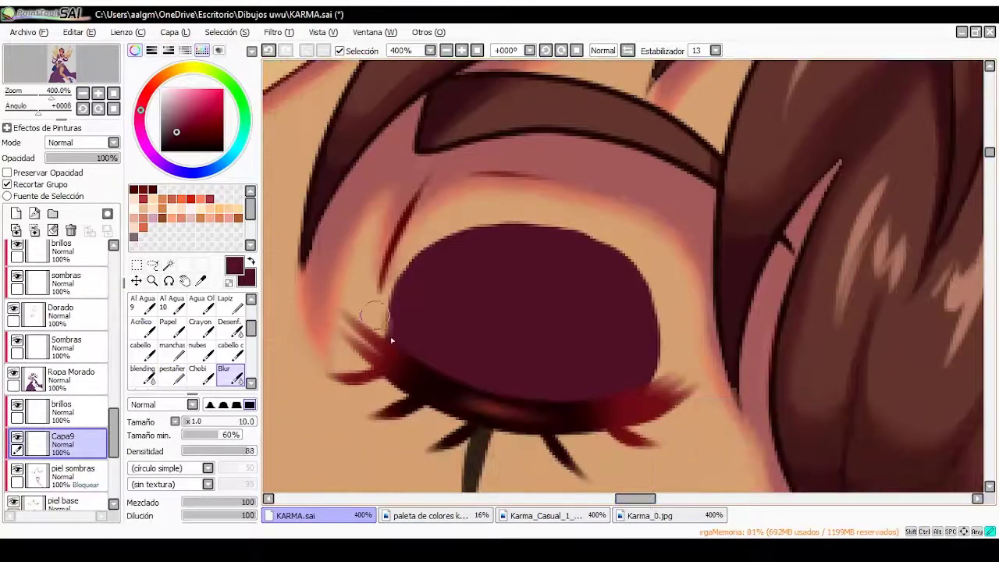
mouse_move(374, 328)
mouse_down()
mouse_move(466, 223)
mouse_move(641, 297)
mouse_move(664, 257)
mouse_up()
click(228, 326)
mouse_move(499, 234)
mouse_down()
mouse_move(475, 219)
mouse_move(632, 379)
mouse_up()
scroll(397, 341, down, 2)
Undo the eyeshadow softening and the maroon fill strokes inside the eyelid
key(ctrl+z)
key(ctrl+z)
key(ctrl+z)
key(ctrl+z)
key(ctrl+z)
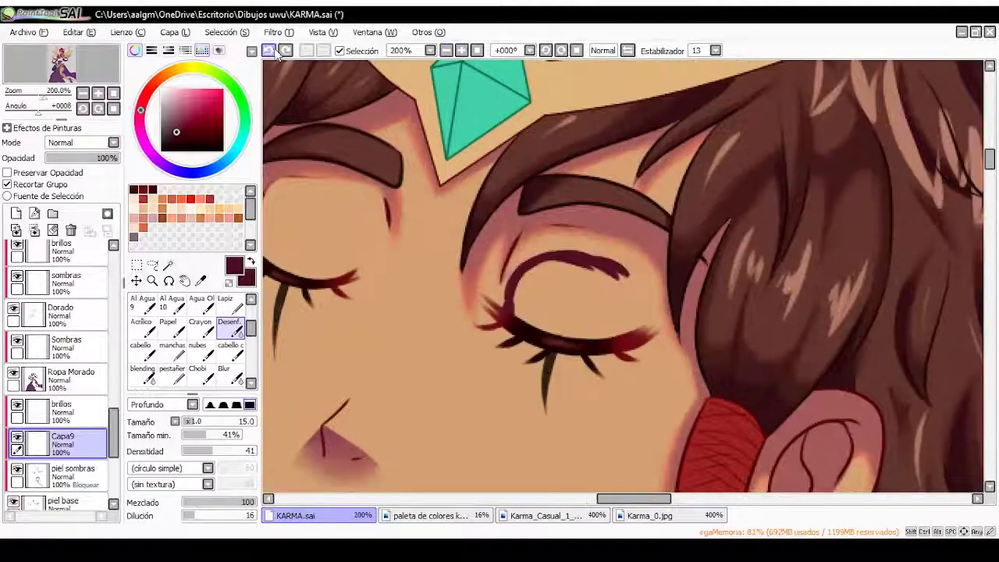
Restore the dark maroon eyeshadow fill across the hair-framed eye's lid, with the eyeshadow layer's opacity at 81%
key(v)
key(ctrl+y)
key(ctrl+y)
key(ctrl+y)
key(ctrl+y)
key(ctrl+y)
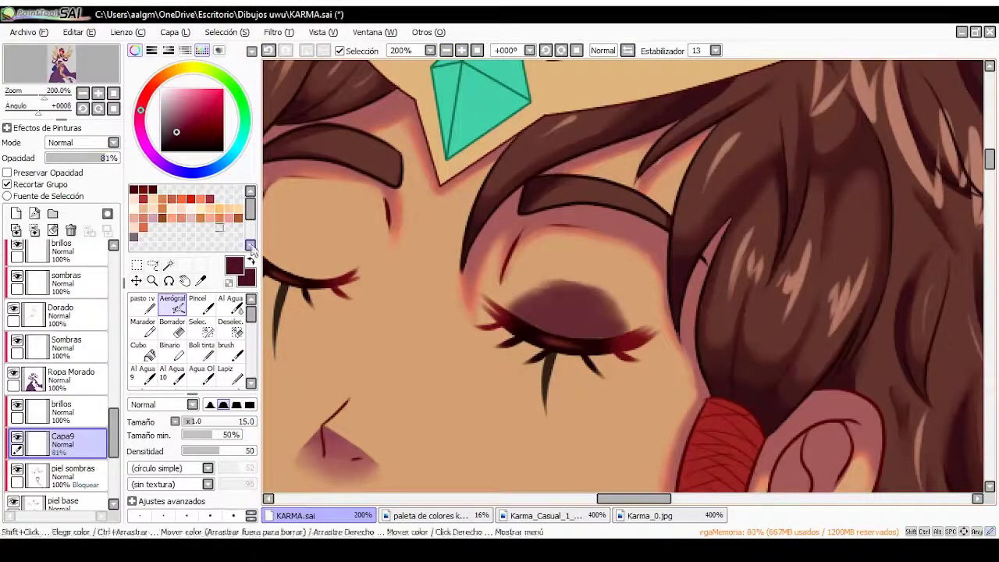
Soften the maroon eyeshadow's outer edges into the skin with the Blur brush at size 16, and raise the layer's opacity to 87%
scroll(195, 344, down, 3)
click(239, 376)
mouse_move(507, 293)
mouse_down()
mouse_move(606, 319)
mouse_move(578, 292)
mouse_up()
key(b)
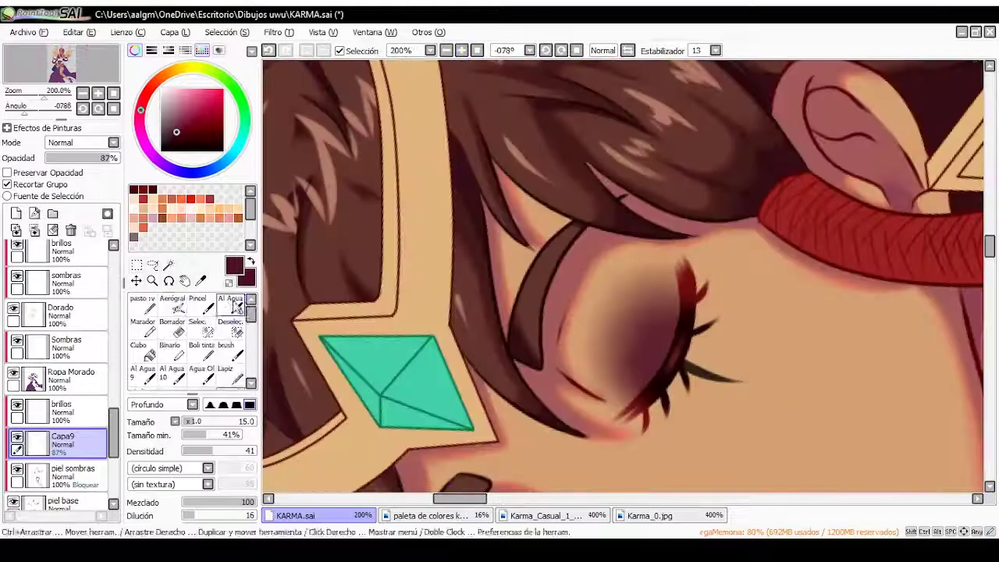
mouse_move(675, 305)
mouse_down()
mouse_move(619, 330)
mouse_move(684, 291)
mouse_move(617, 343)
mouse_move(602, 335)
mouse_move(629, 371)
mouse_move(622, 352)
mouse_up()
key(b)
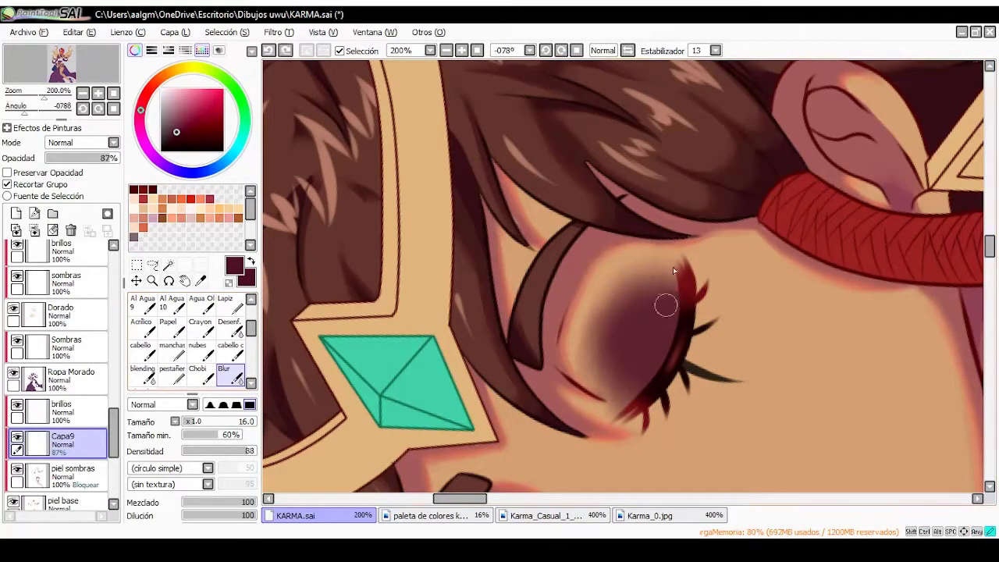
drag(622, 256, 585, 292)
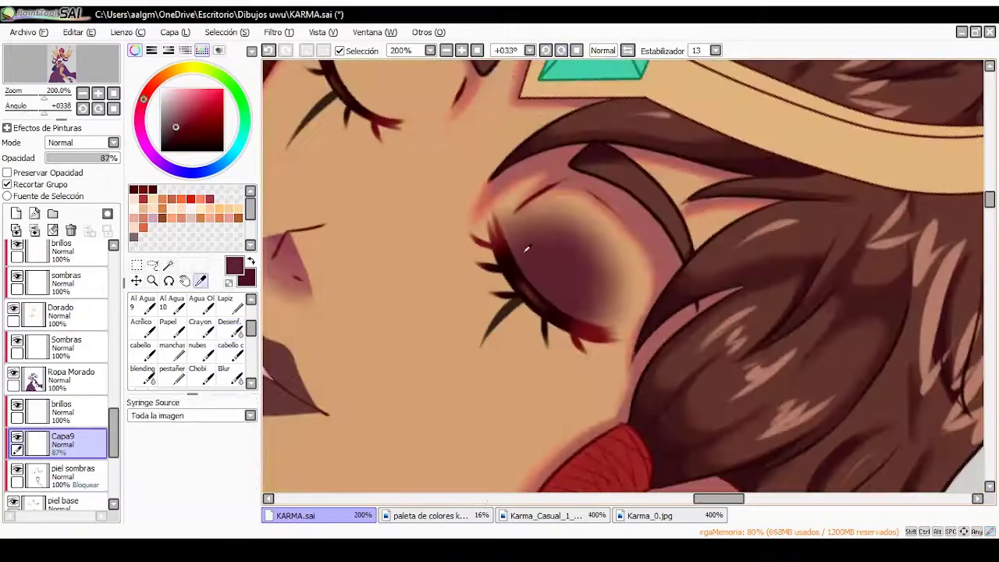
Deepen the eyeshadow along the lashes with a darker maroon using the airbrush at size 15, and blend it with the Blur brush at size 16
alt+click(584, 292)
key(v)
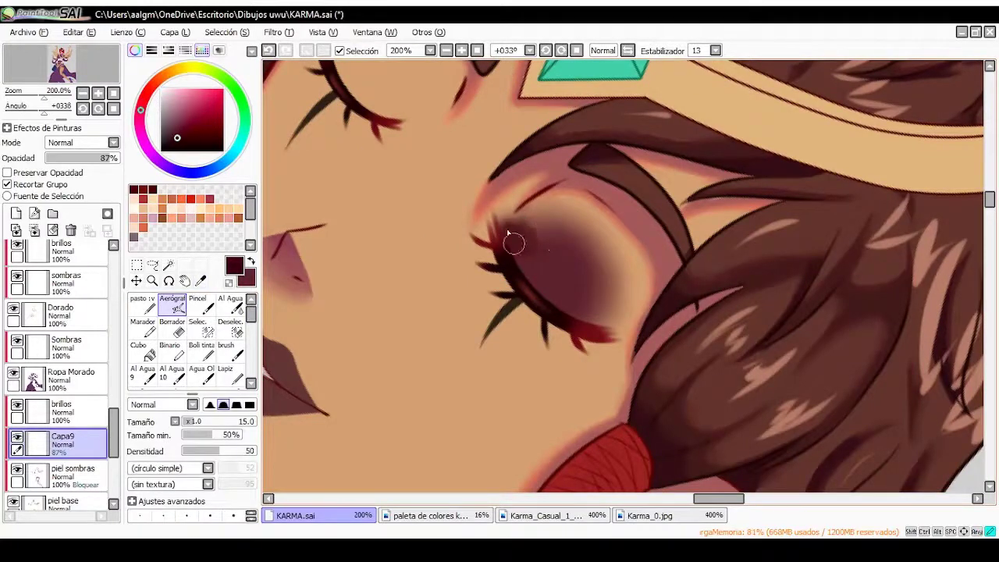
mouse_move(512, 242)
mouse_down()
mouse_move(552, 228)
mouse_move(595, 296)
mouse_move(531, 242)
mouse_move(573, 268)
mouse_move(518, 252)
mouse_move(516, 222)
mouse_move(604, 318)
mouse_move(500, 203)
mouse_up()
key(b)
key(v)
mouse_move(547, 234)
mouse_down()
mouse_move(644, 357)
mouse_move(600, 348)
mouse_move(639, 312)
mouse_move(637, 362)
mouse_move(647, 343)
mouse_up()
key(b)
click(224, 373)
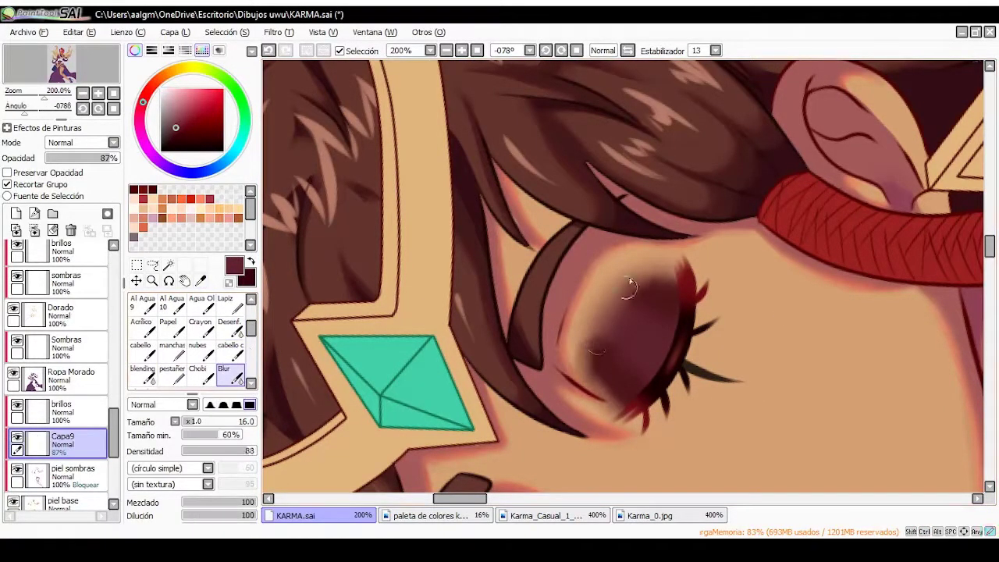
Blend the edges of the dark plum eyeshadow on the larger closed eyelid of the face on layer Capa9
key(b)
key(Home)
scroll(606, 297, up, 2)
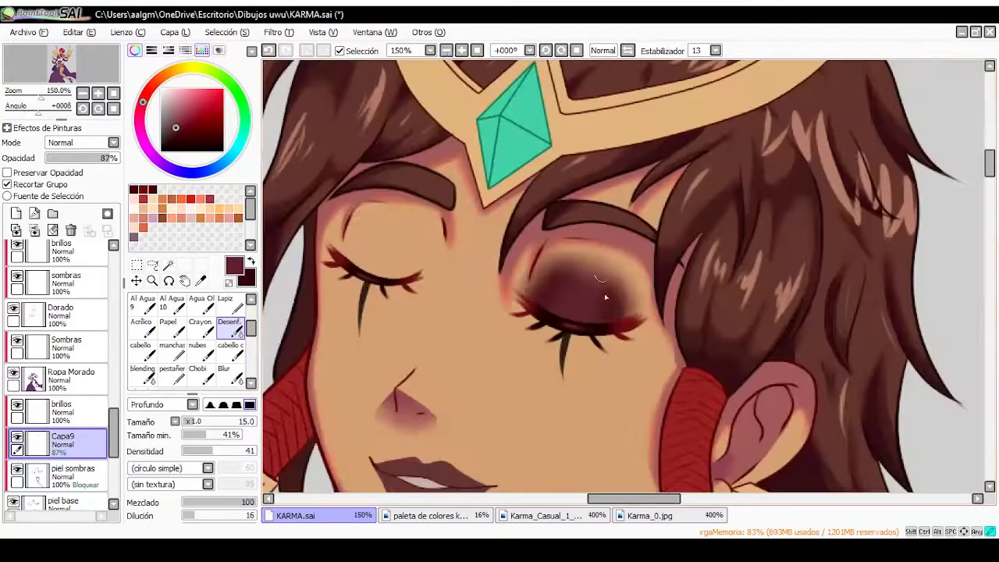
key(Home)
scroll(425, 263, up, 3)
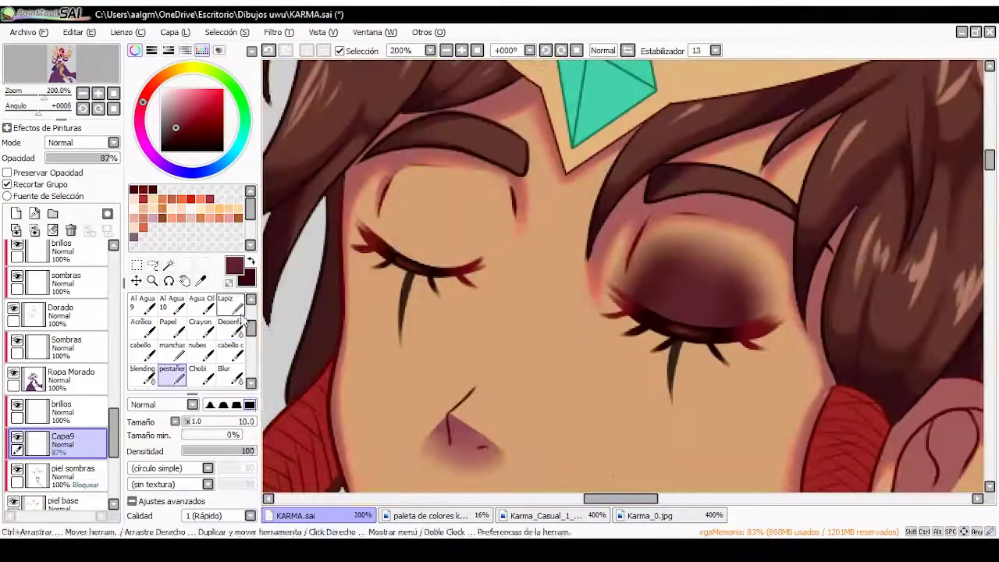
Airbrush dark plum eyeshadow over the smaller closed eyelid on layer Capa9 and blur its edges into the skin
key(v)
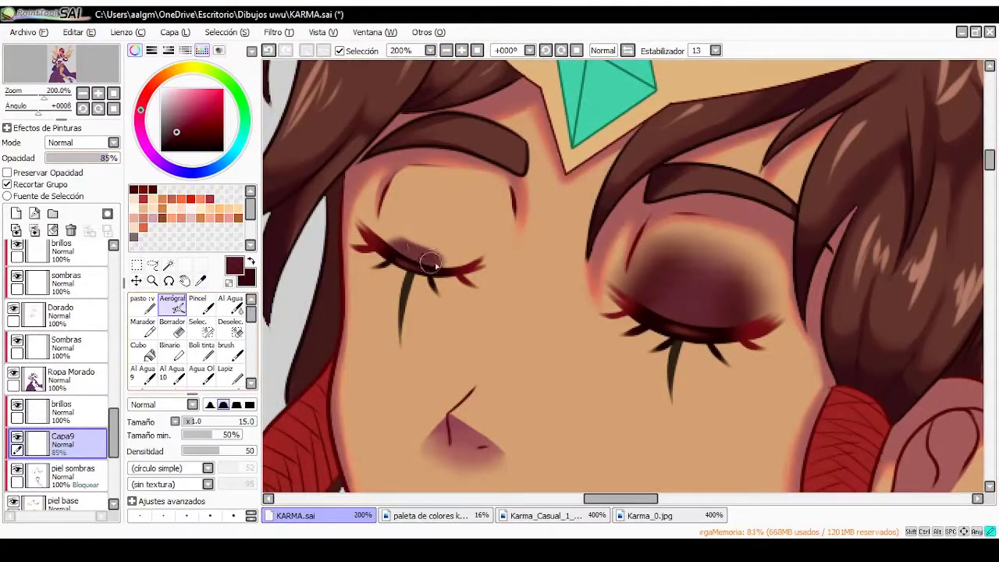
mouse_move(406, 245)
mouse_down()
mouse_move(442, 207)
mouse_move(461, 258)
mouse_move(383, 223)
mouse_move(406, 210)
mouse_move(485, 237)
mouse_up()
key(b)
key(d)
drag(402, 177, 437, 223)
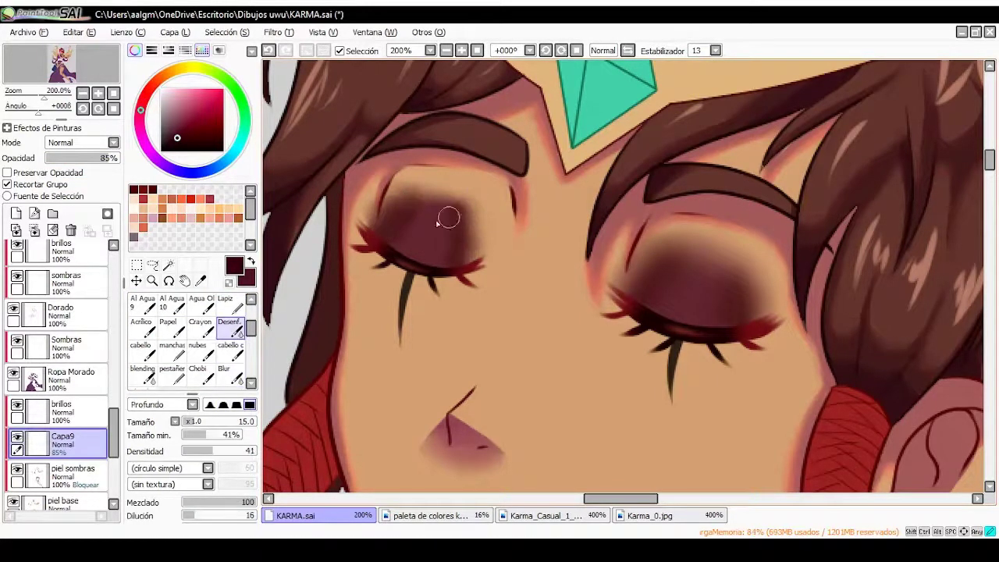
Move the pink eyelid highlights to the brillos layer, painting a broken vertical line of dashes on each eyelid
key(v)
key(b)
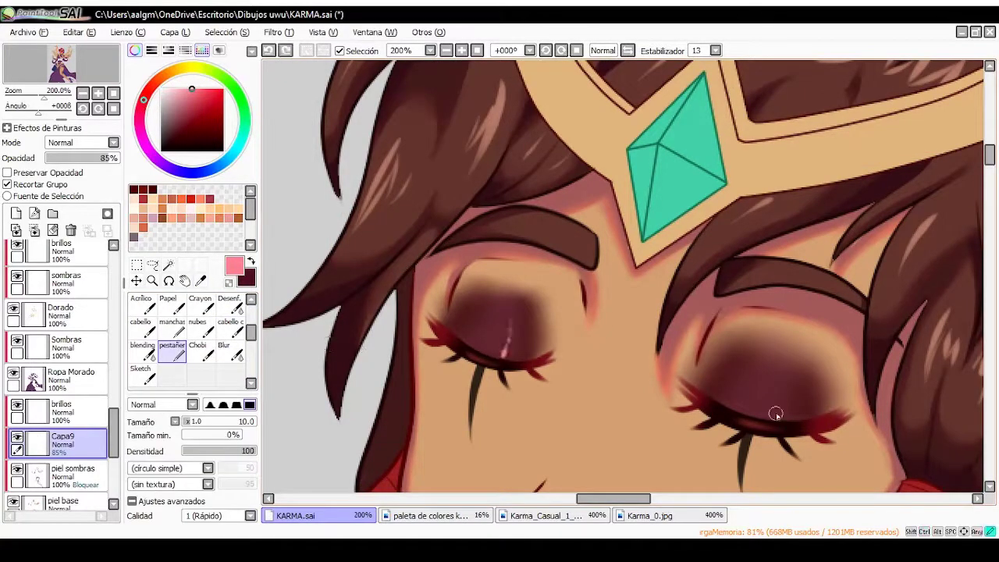
key(ctrl+z)
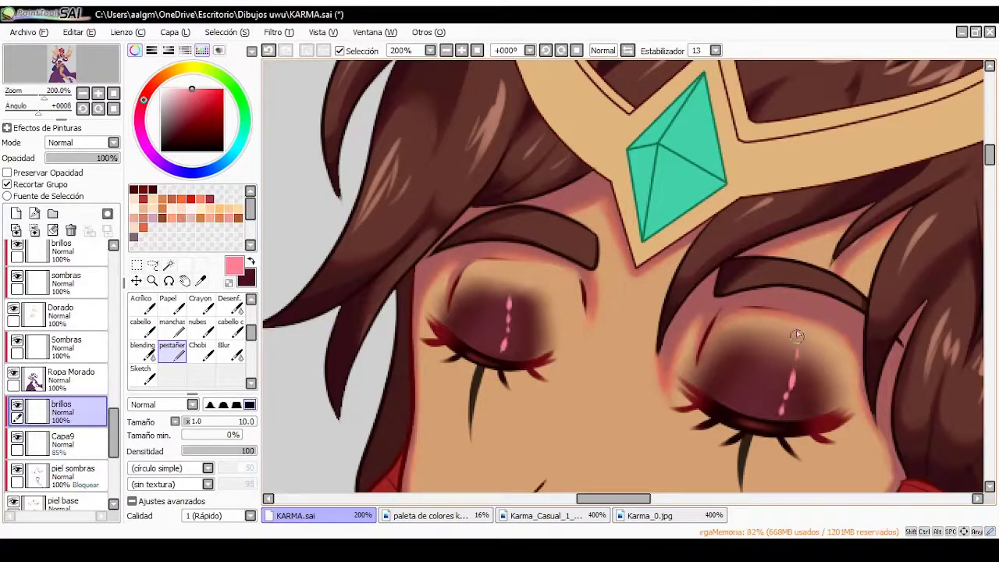
Airbrush near-black shadows along the mouth line, corners and outer edges of both lips on the lips' sombras layer
scroll(796, 330, down, 4)
scroll(796, 330, up, 1)
scroll(188, 344, up, 2)
scroll(113, 480, down, 5)
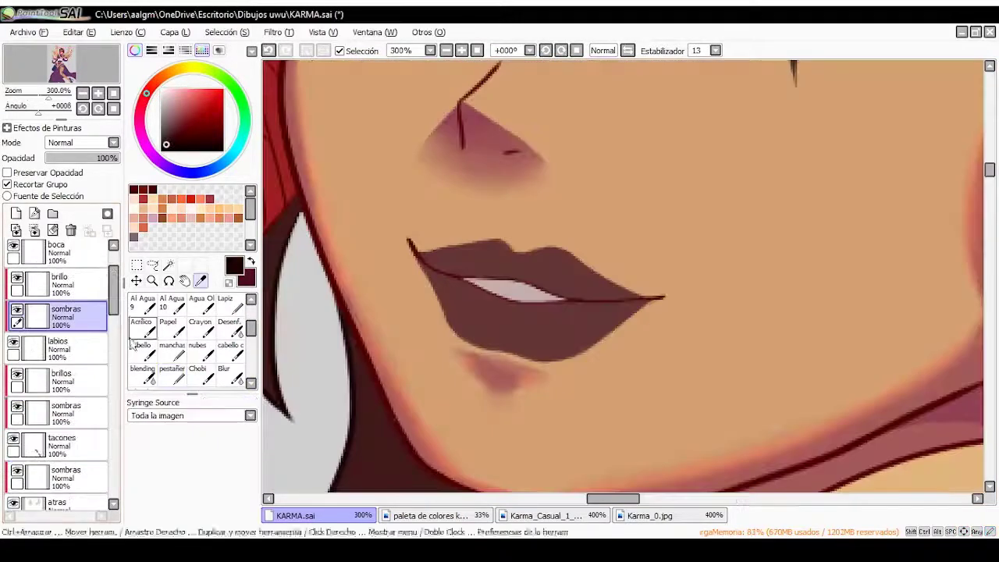
key(a)
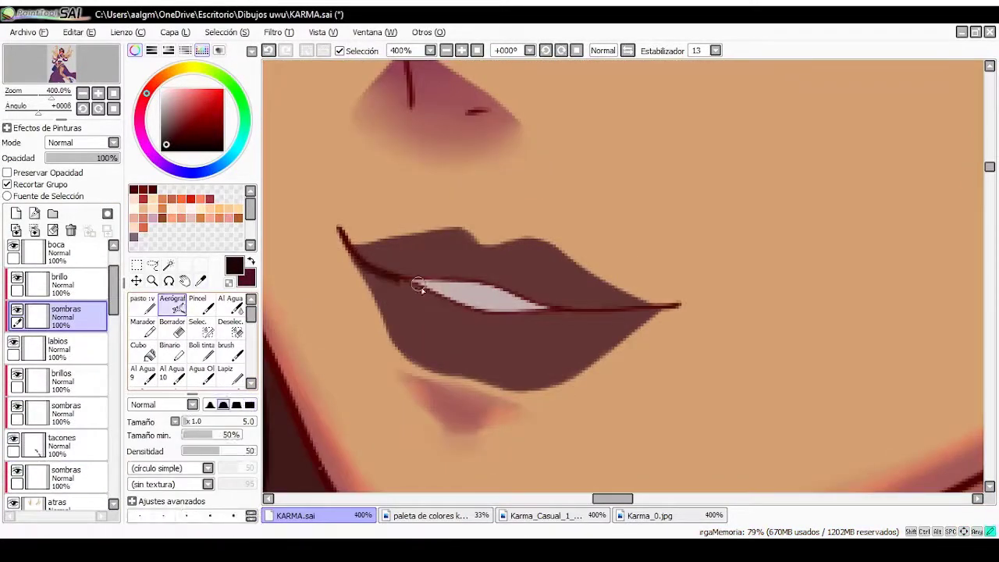
mouse_move(418, 286)
mouse_down()
mouse_move(486, 319)
mouse_move(627, 312)
mouse_up()
drag(437, 303, 562, 412)
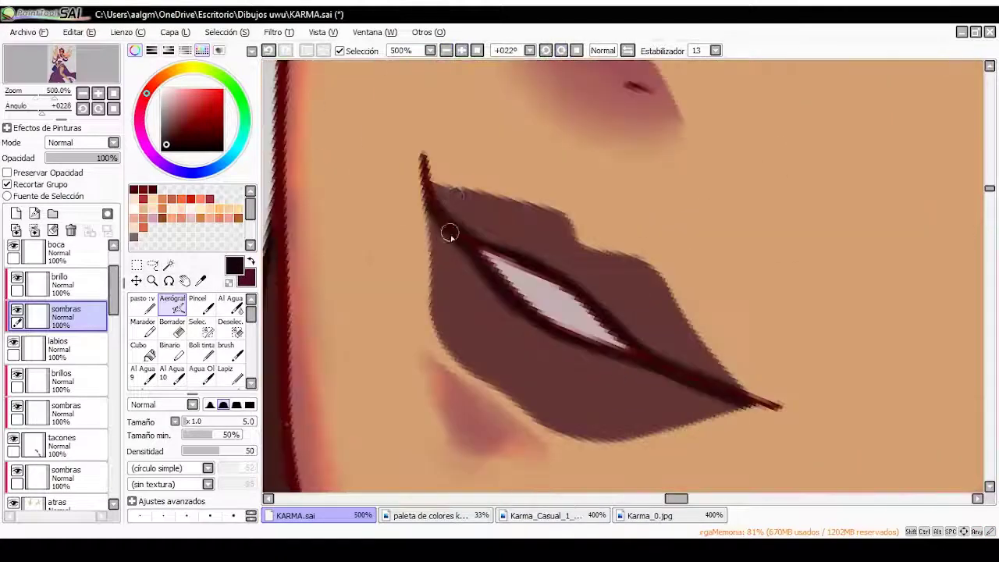
mouse_move(445, 229)
mouse_down()
mouse_move(451, 197)
mouse_move(459, 239)
mouse_move(432, 301)
mouse_move(484, 378)
mouse_move(519, 389)
mouse_move(505, 384)
mouse_move(451, 225)
mouse_up()
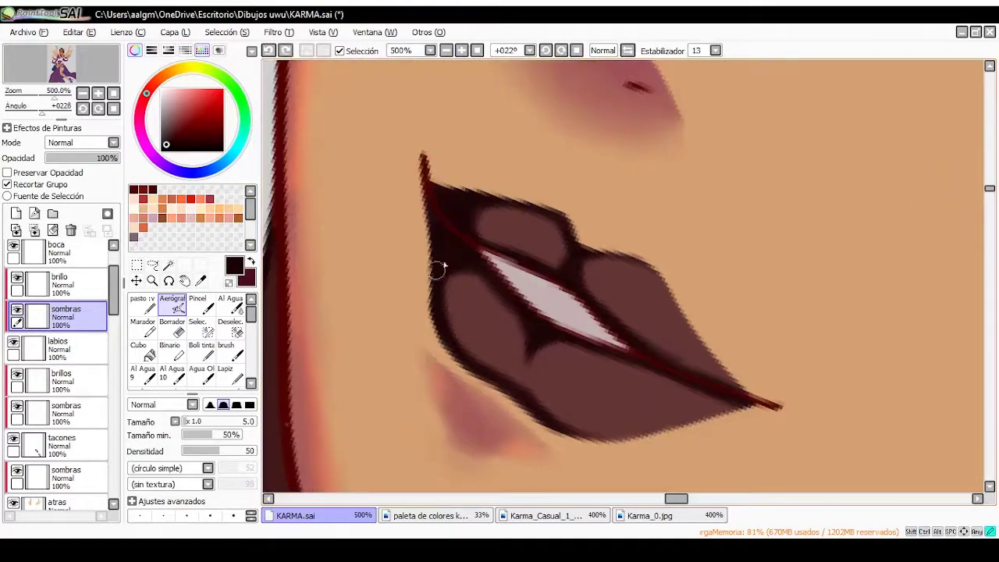
Blur the lip shadows into the base colour and paint pale dashed highlights on both lips in the brillo layer
key(b)
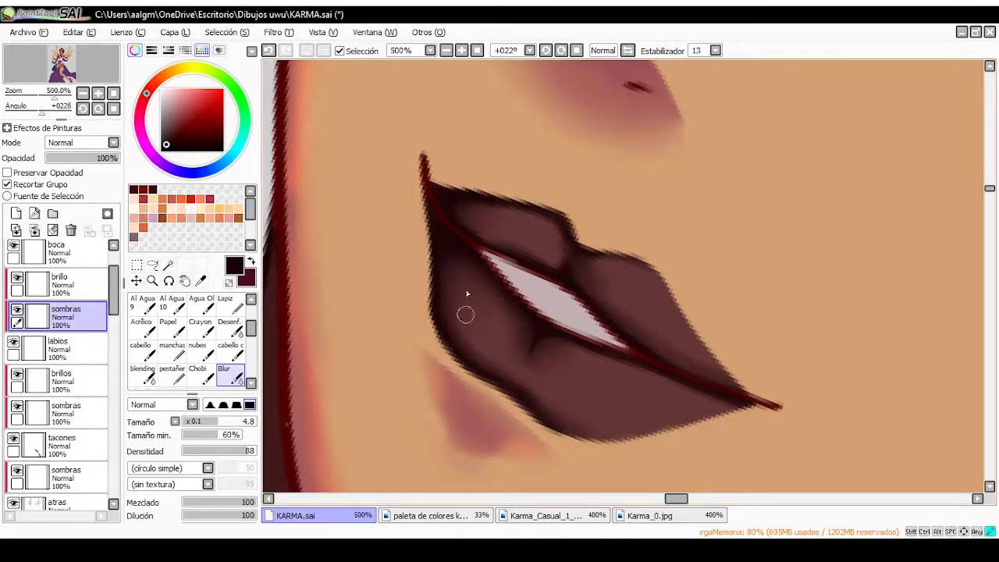
drag(694, 350, 575, 320)
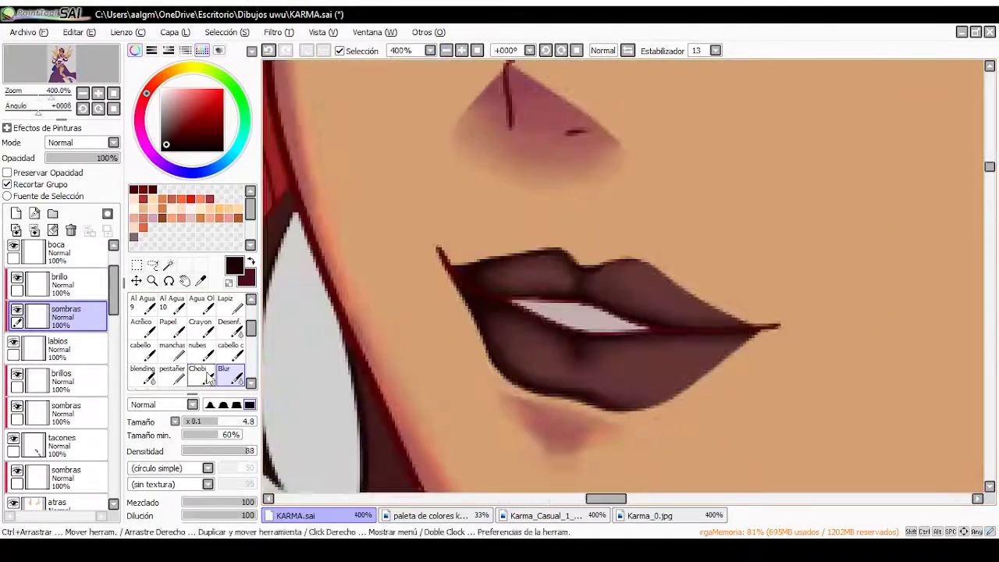
click(59, 351)
click(172, 375)
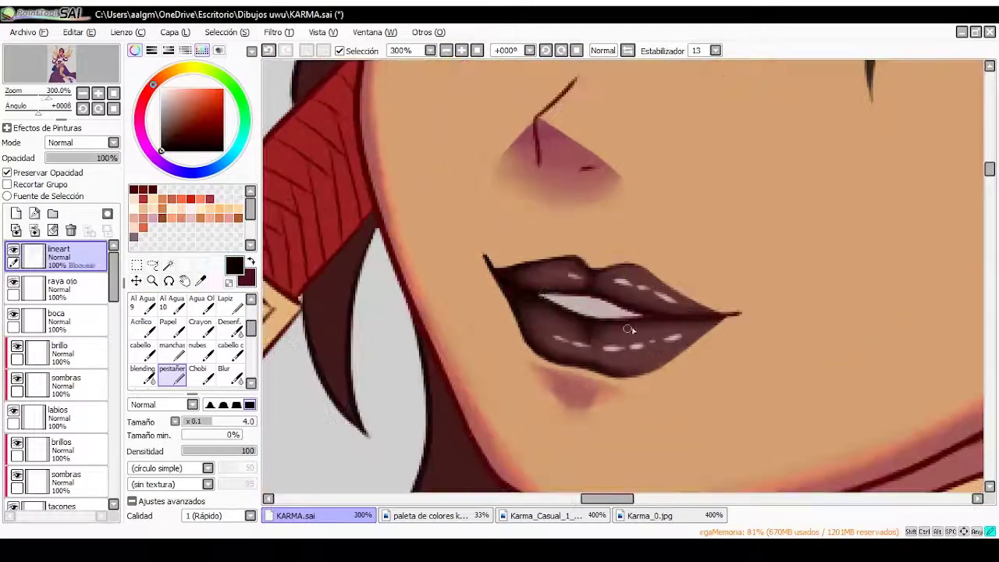
Recolour the mouth outline black on the lineart layer and paint a cream highlight spot on the cheek in brillos
alt+click(303, 326)
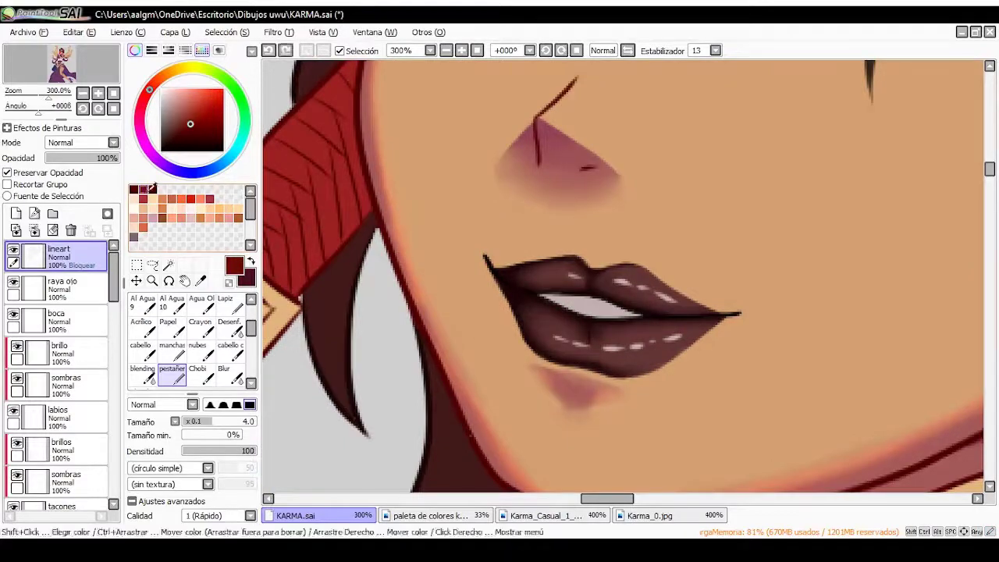
click(228, 321)
click(478, 51)
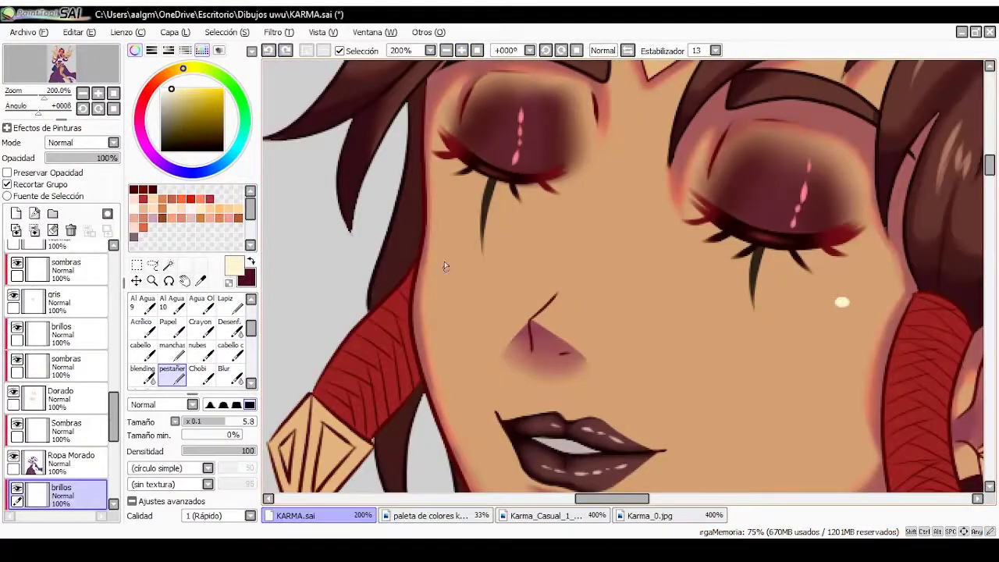
Paint thin cream highlight strokes along the bare thigh and lower leg on the skin's brillos layer
scroll(445, 266, down, 3)
scroll(445, 266, down, 5)
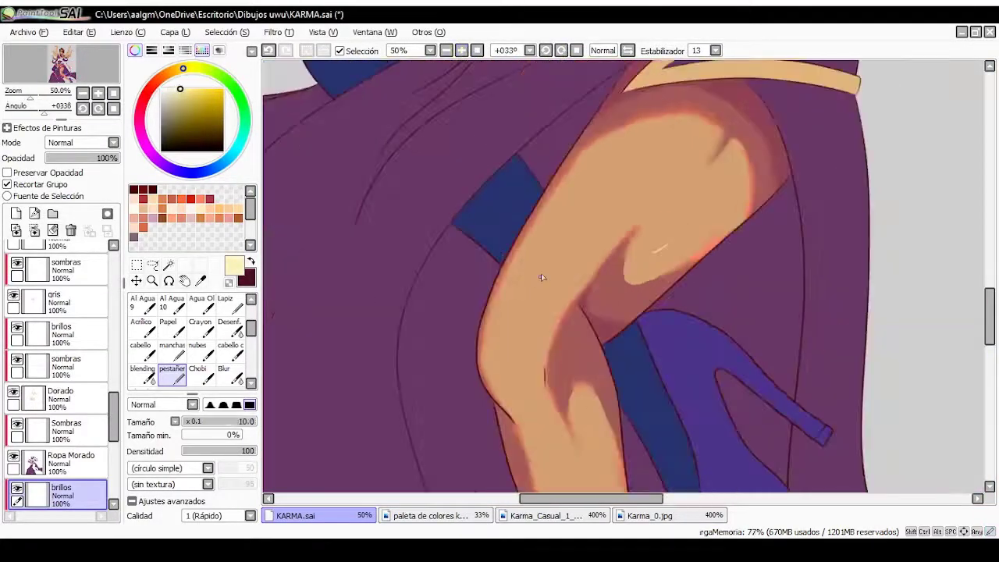
scroll(540, 277, down, 4)
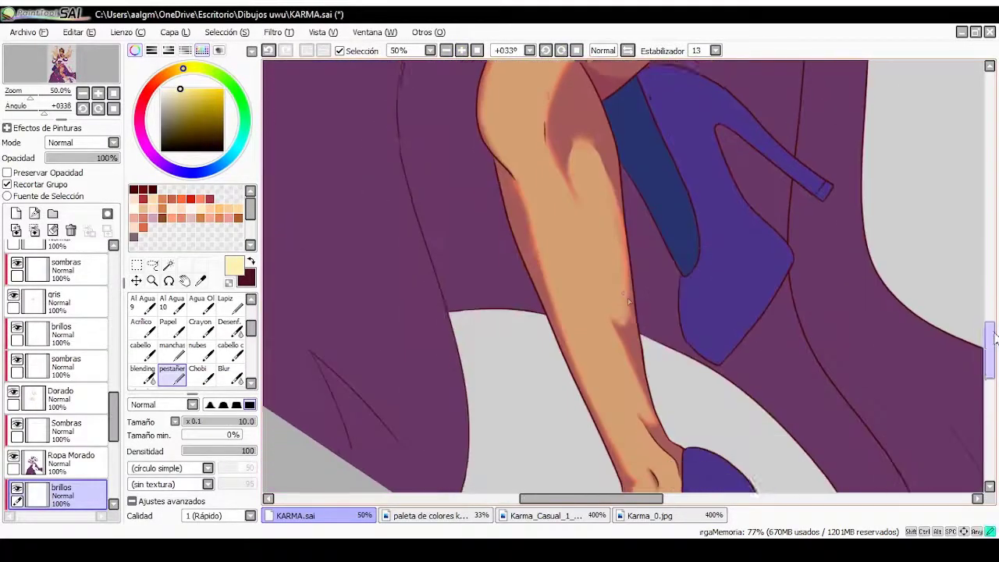
scroll(483, 83, up, 8)
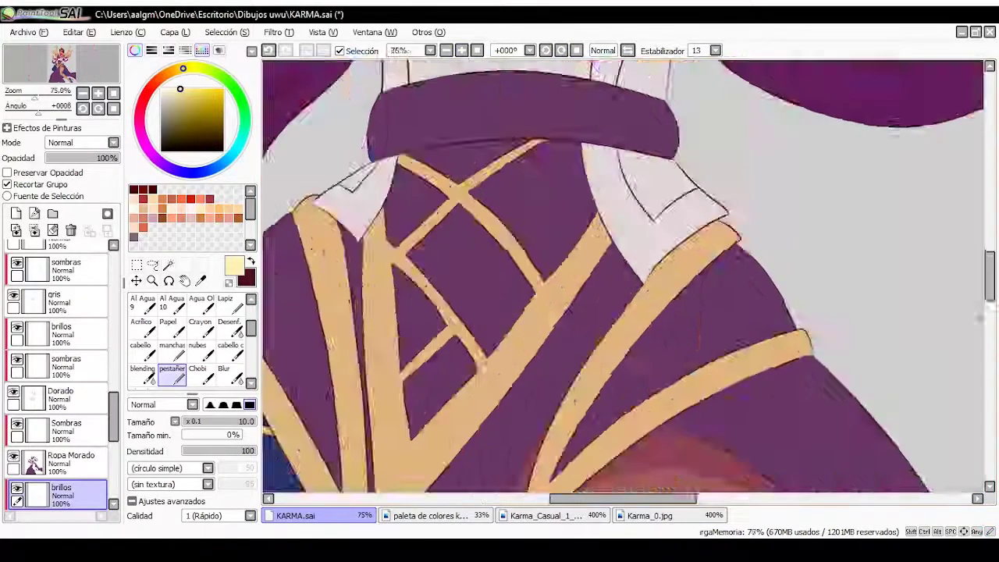
Paint thin cream highlight strokes on the bare upper arm beside the hand with two extended fingers
scroll(484, 166, left, 2)
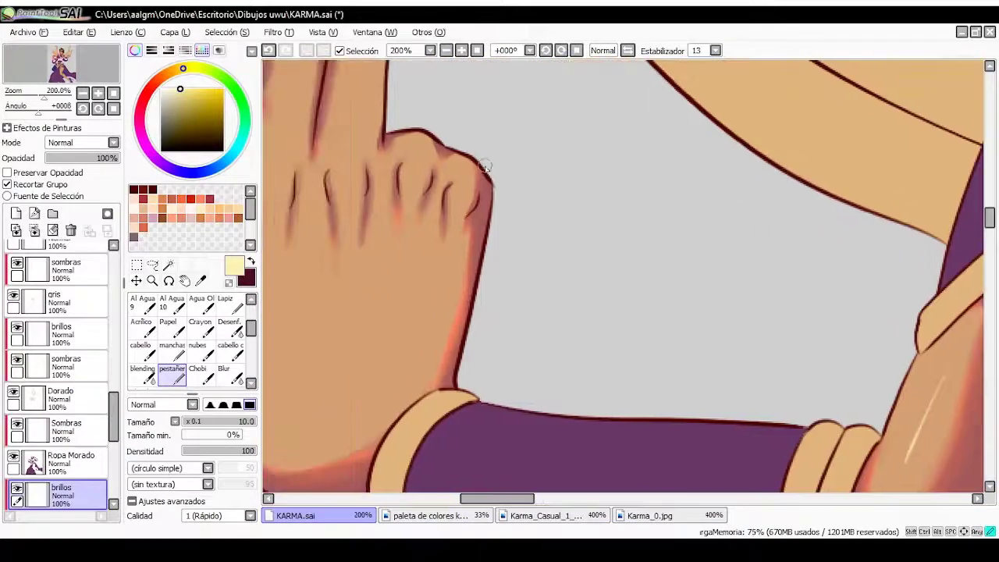
scroll(604, 354, down, 6)
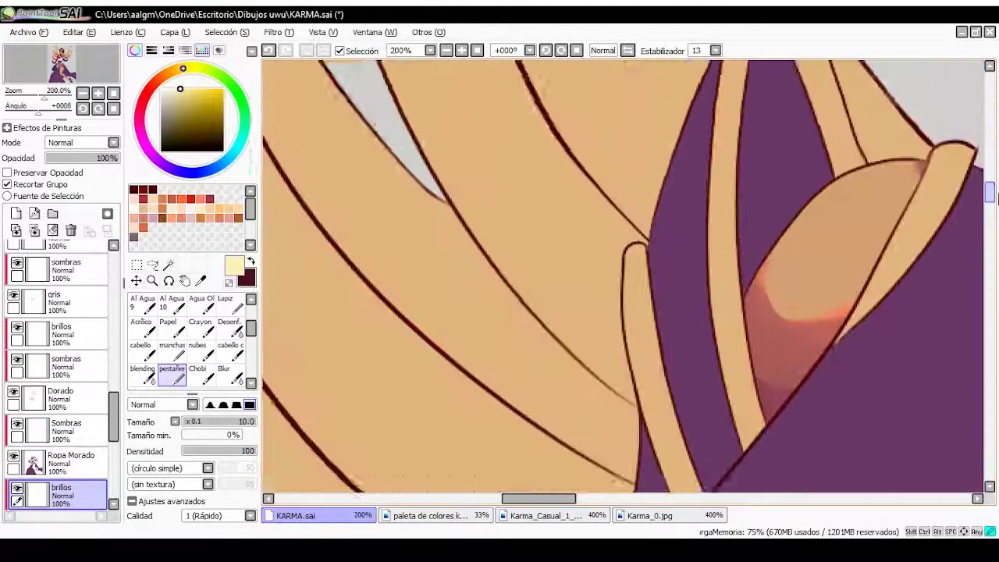
scroll(988, 228, down, 4)
Paint cream rim highlights along the fingertips, thumb and outer edge of the raised open hand
key(Delete)
key(Delete)
key(Delete)
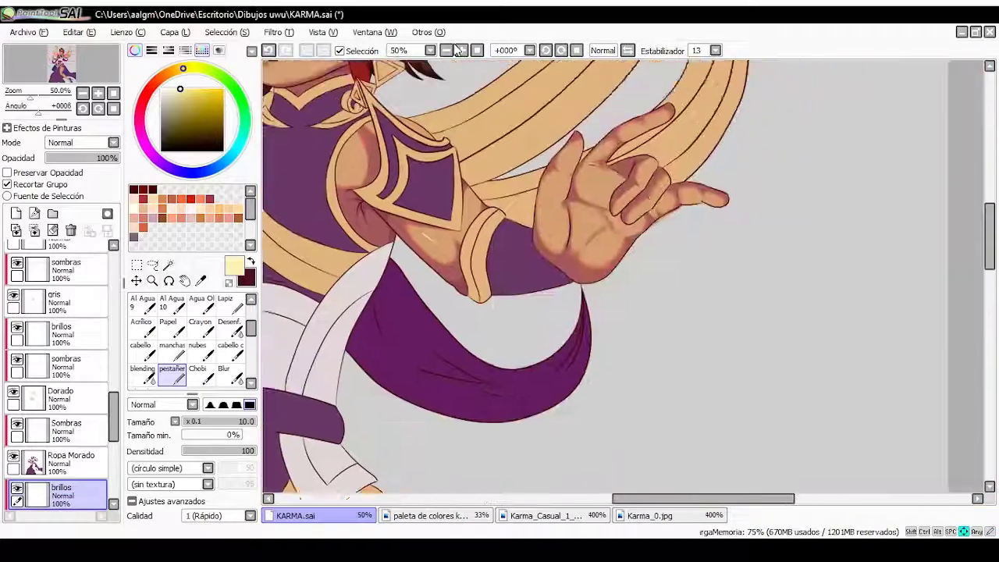
scroll(728, 195, up, 4)
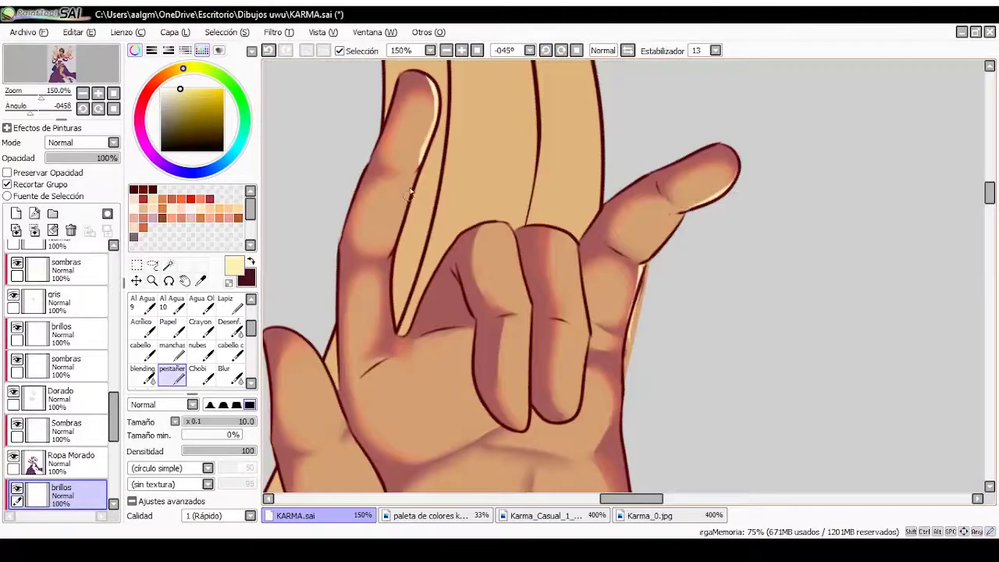
scroll(395, 255, down, 5)
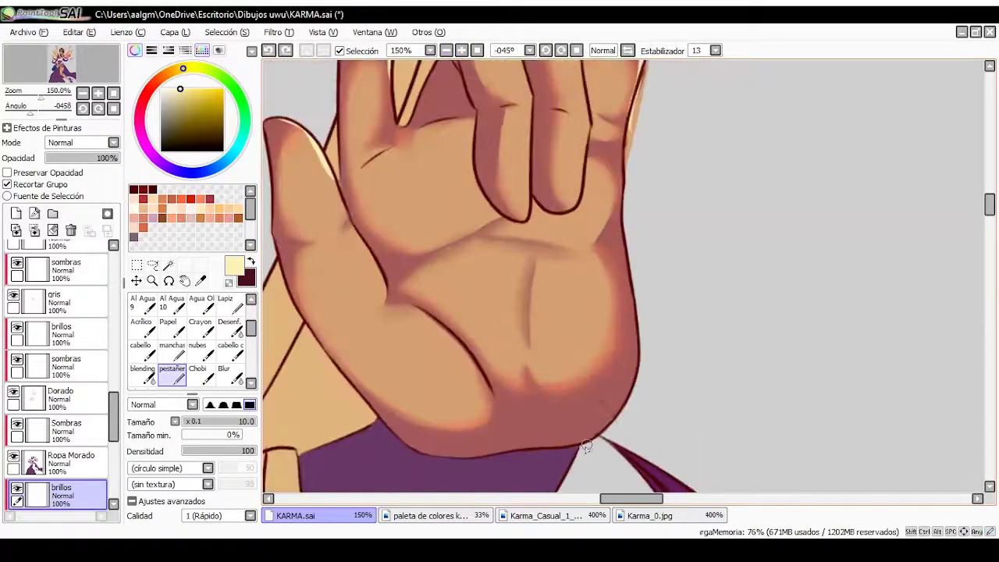
Paint a cream rim highlight along the outer edge of the bare shoulder beside the gold-trimmed shoulder piece
scroll(641, 323, down, 6)
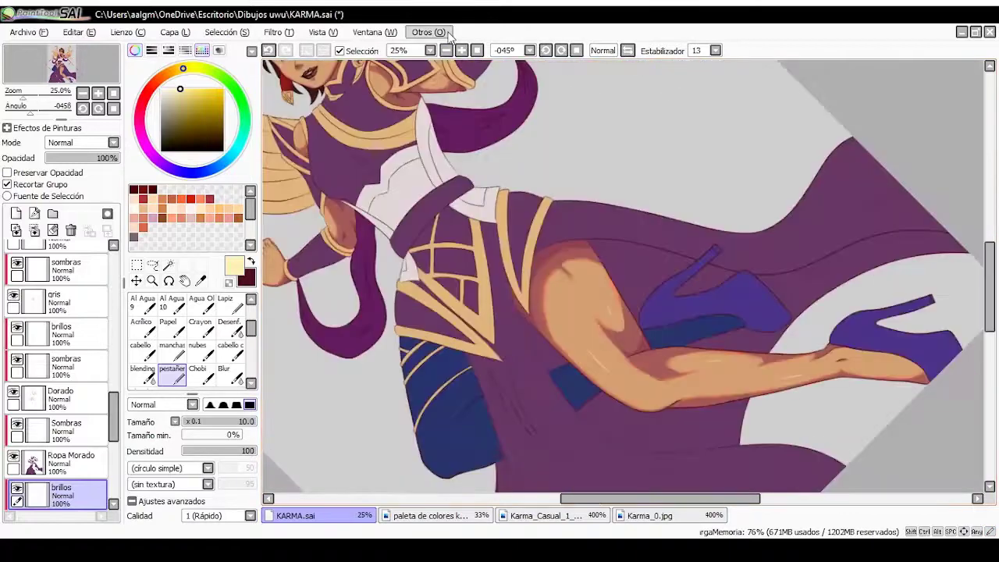
scroll(448, 35, up, 3)
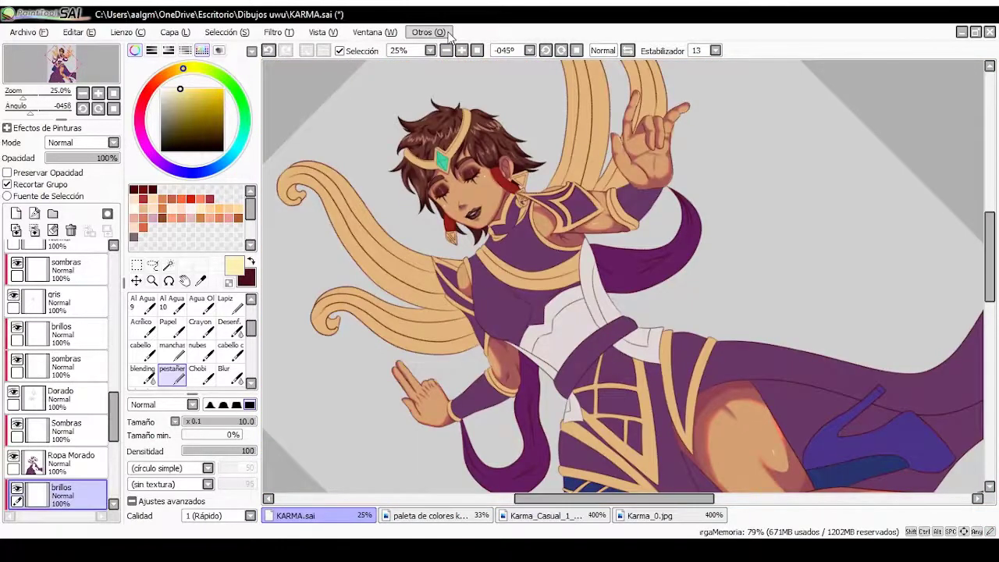
scroll(819, 303, up, 6)
scroll(818, 303, up, 3)
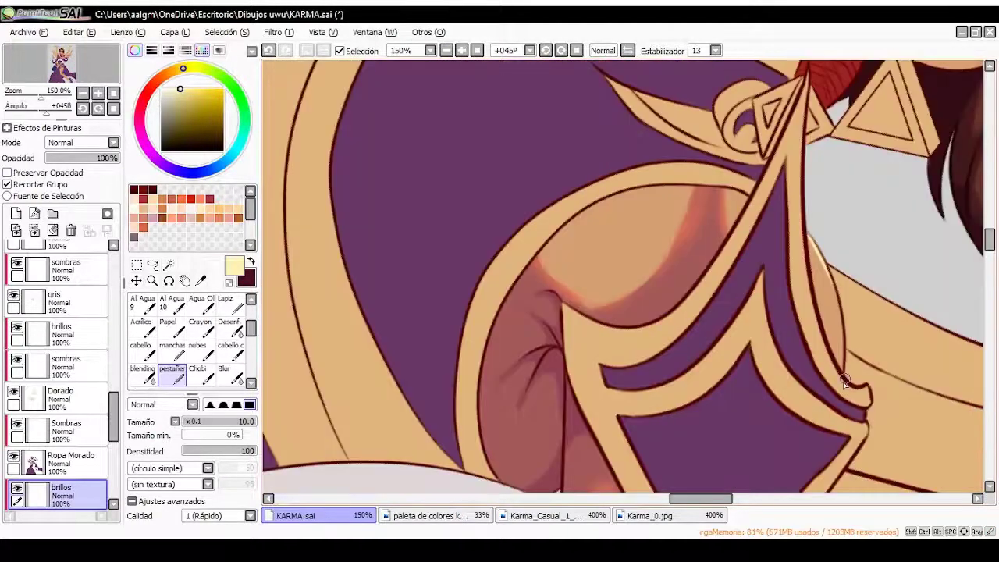
Paint cream highlights on the ear and along the jawline on the skin's brillos layer
scroll(843, 382, up, 5)
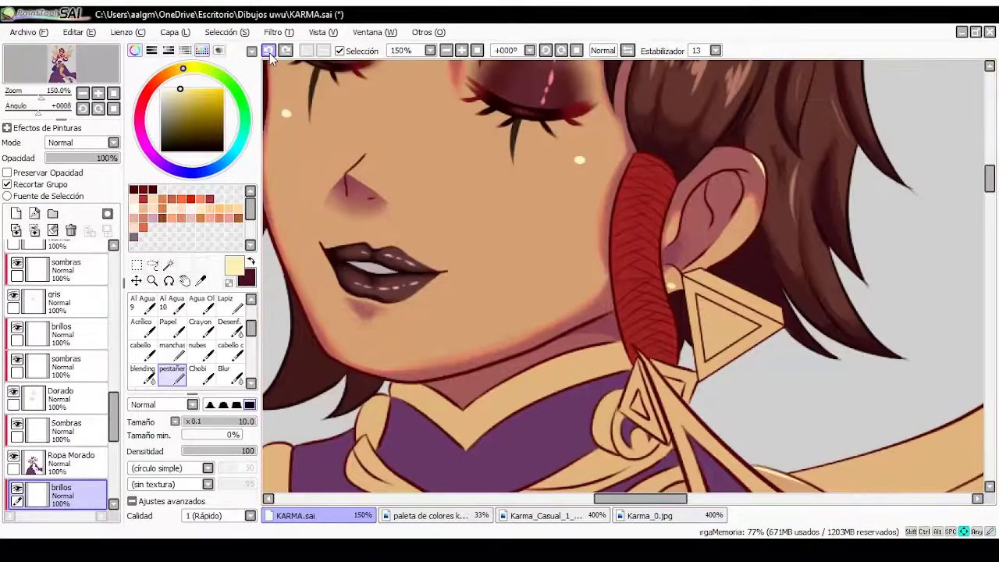
scroll(660, 184, down, 3)
scroll(661, 185, up, 3)
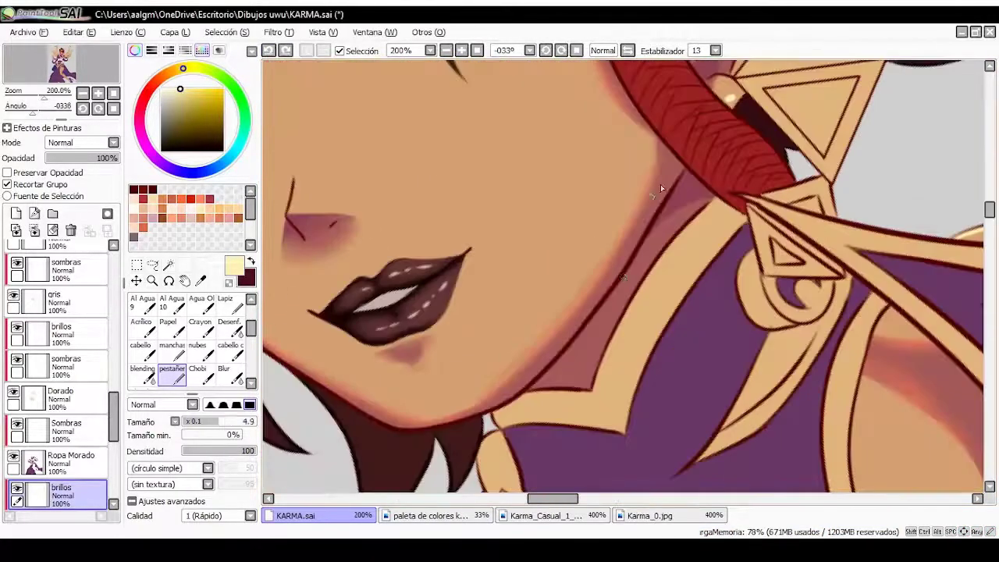
key(Home)
scroll(468, 195, down, 4)
scroll(462, 249, up, 5)
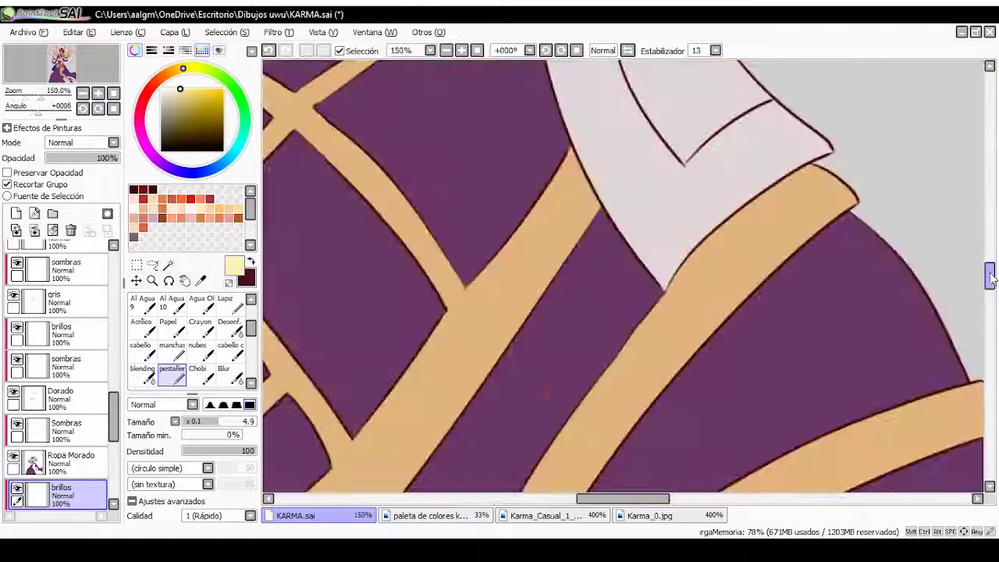
Paint a cream triangular highlight beside the nose bridge and soften it with the Blur brush
click(286, 51)
scroll(460, 308, up, 2)
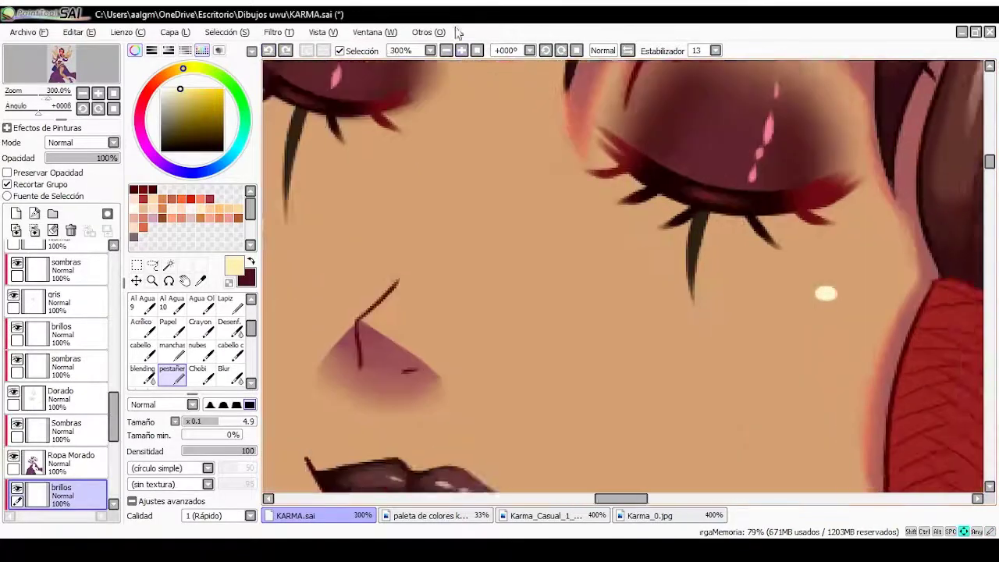
click(236, 374)
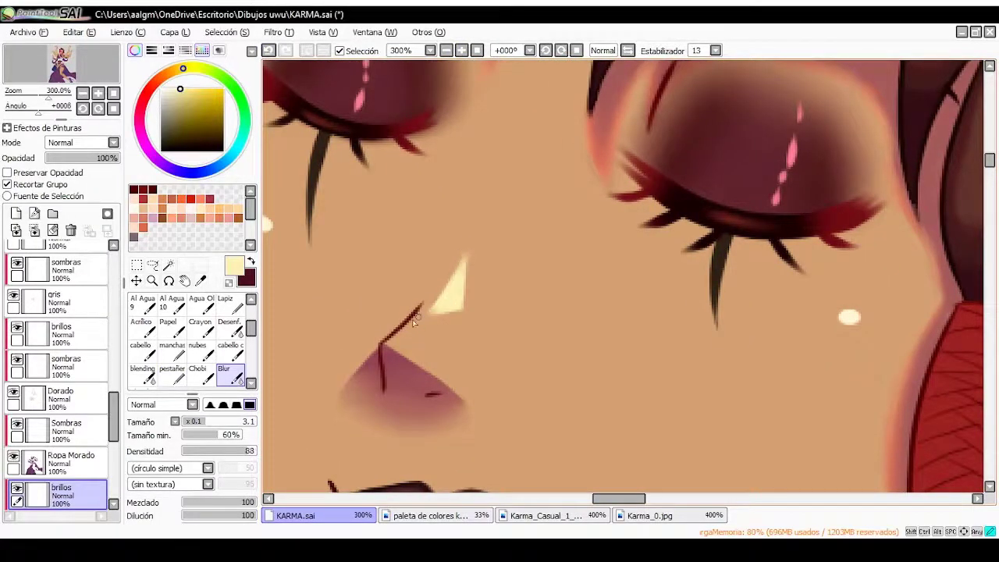
scroll(463, 273, down, 4)
scroll(468, 297, up, 3)
Rotate and reposition the nose highlight with a transform so it follows the nose bridge
key(ctrl+t)
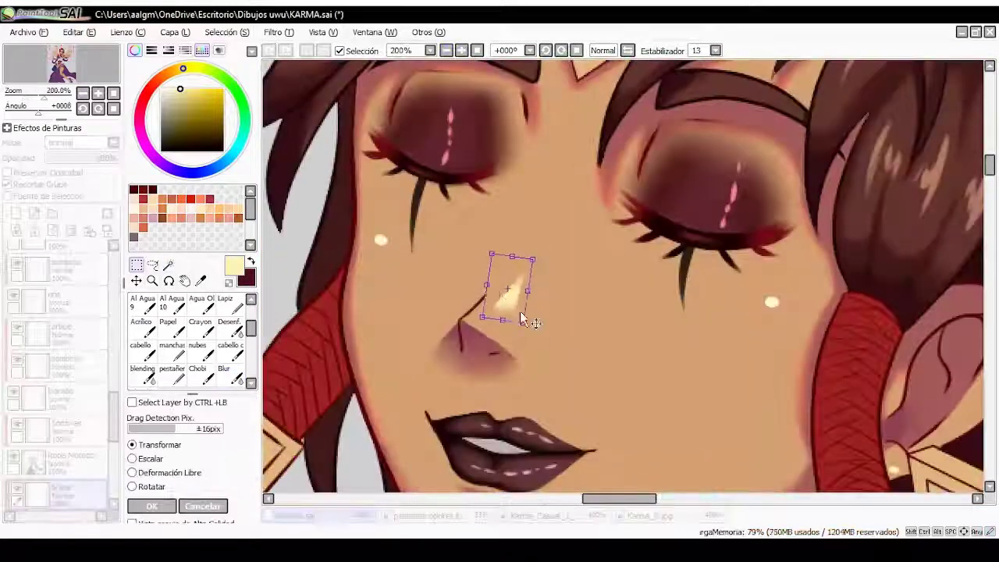
key(Return)
scroll(506, 272, down, 4)
scroll(538, 313, up, 3)
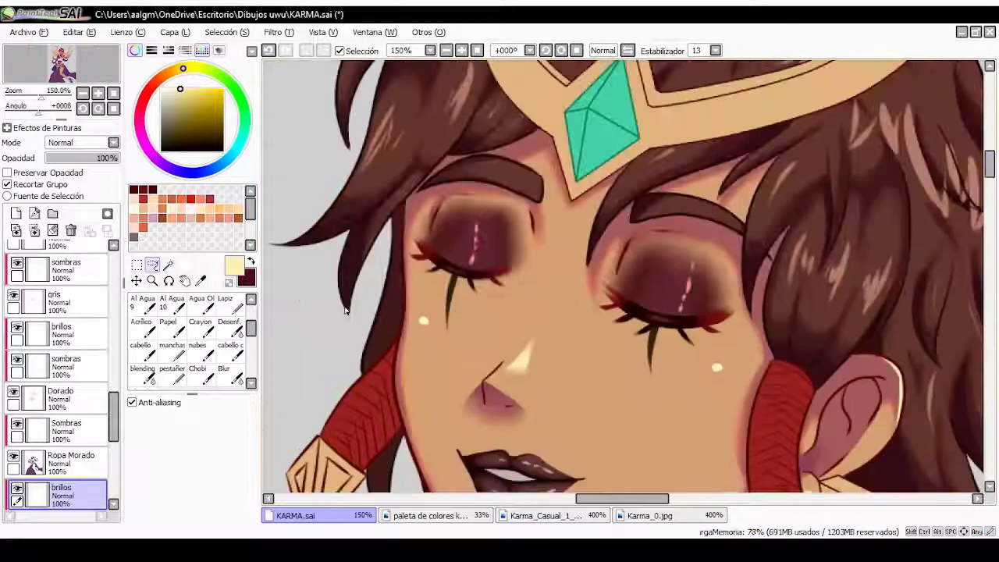
key(e)
scroll(536, 311, down, 4)
scroll(486, 222, up, 3)
Shade both red hair wraps in dark purple-red on their sombras layer with the pestañas brush and soften with Blur
click(66, 426)
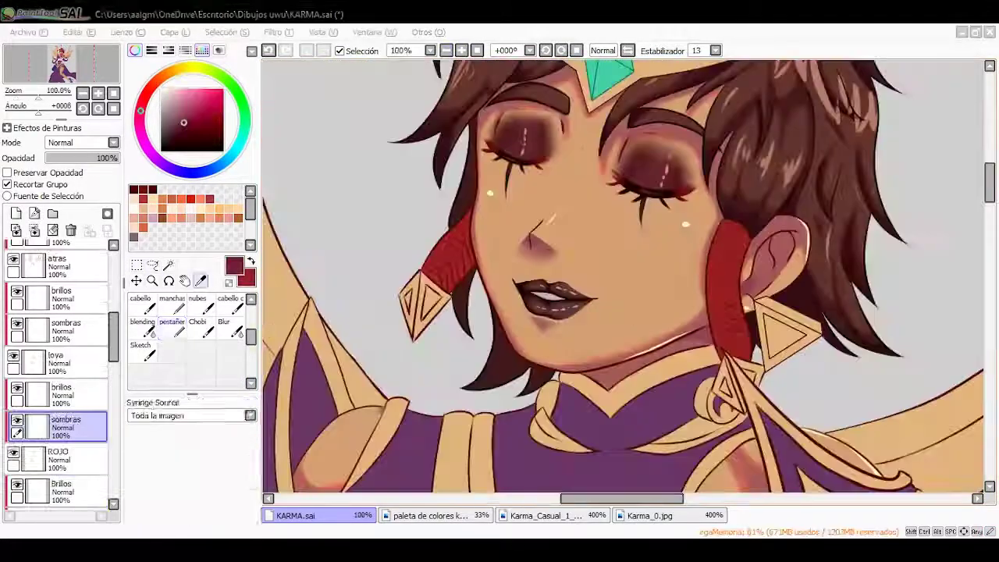
click(171, 326)
key(ctrl+z)
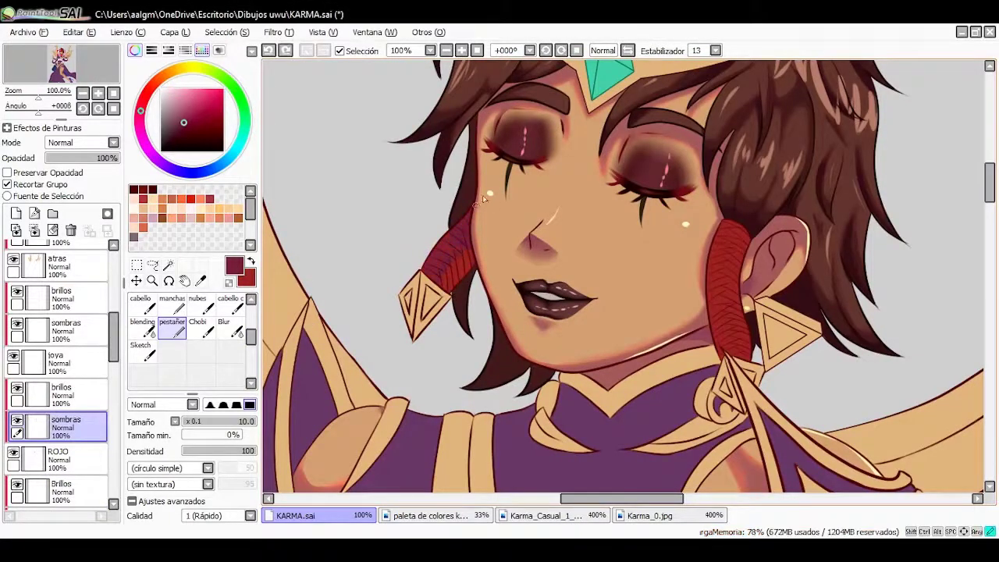
scroll(751, 242, up, 1)
click(224, 326)
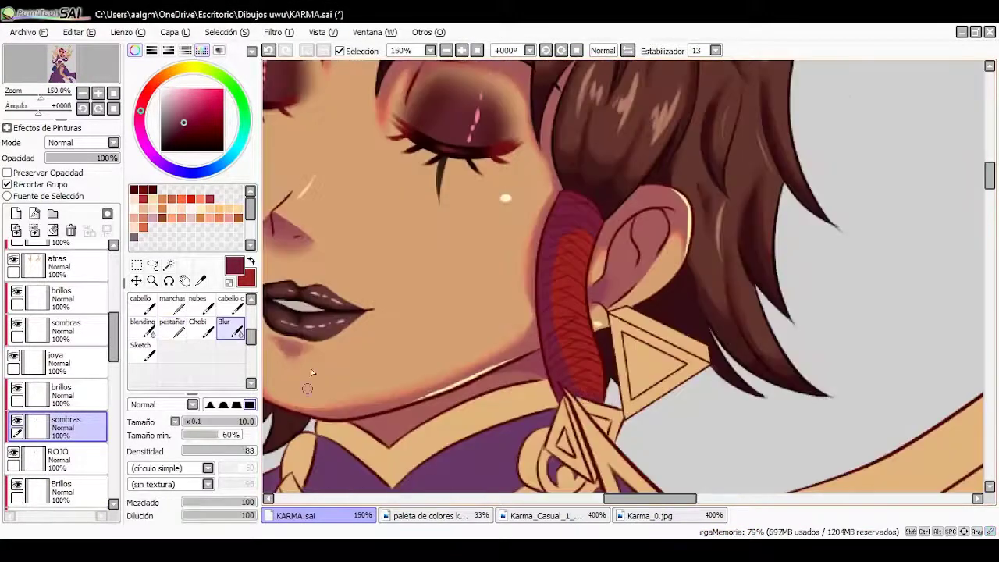
scroll(578, 379, left, 5)
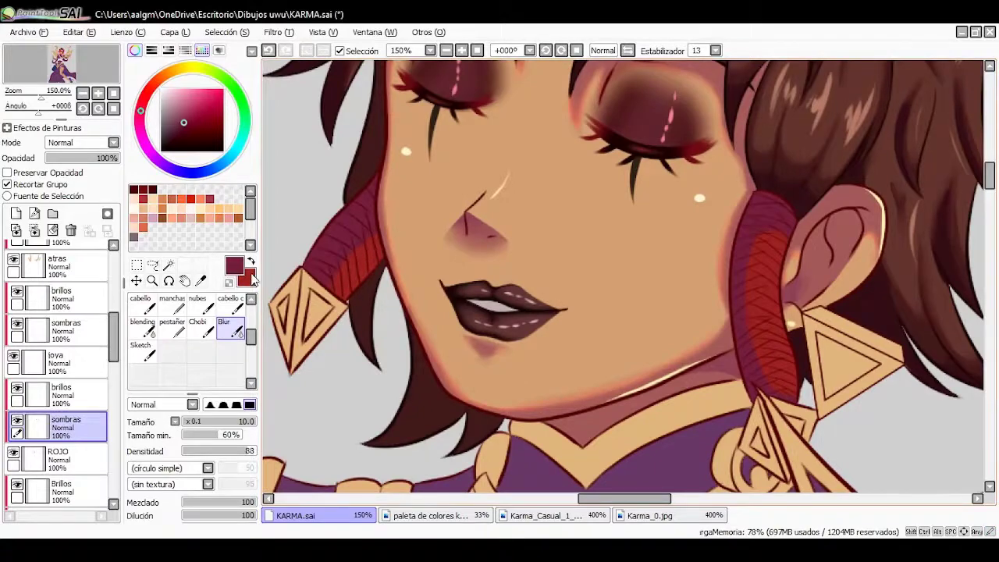
Paint light pink highlights on the red hair wraps on their brillos layer with the pestañas brush
click(62, 395)
click(172, 326)
click(134, 207)
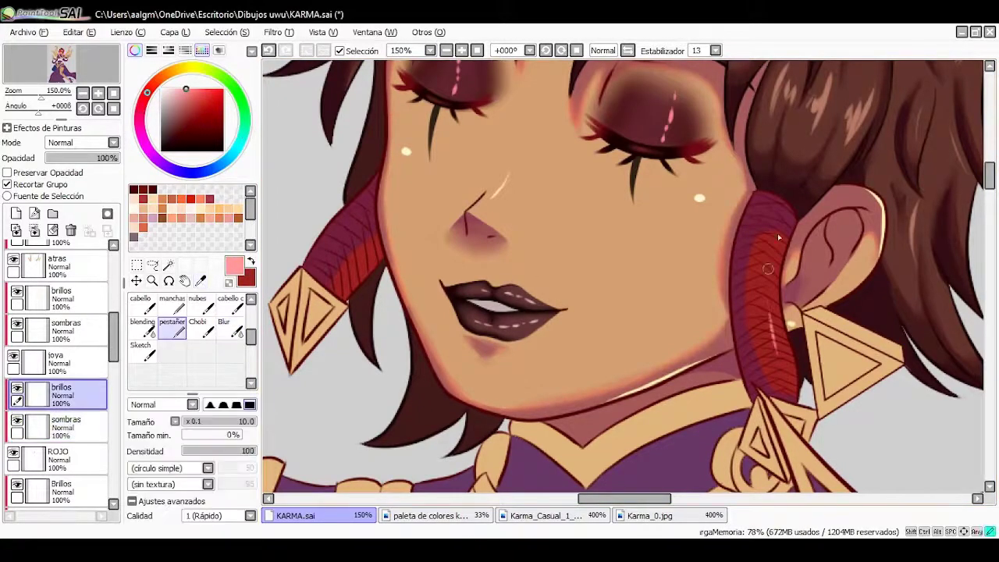
scroll(773, 256, down, 4)
scroll(772, 256, up, 4)
scroll(858, 226, down, 3)
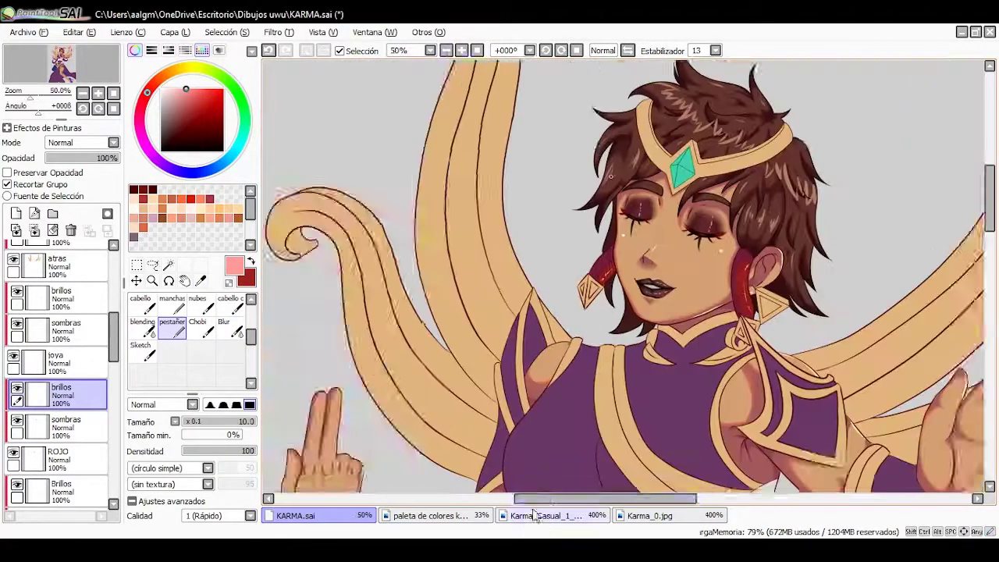
Add a clipped brillos layer above the purple clothing's Sombras layer and prepare a dark purple pestañas brush, size 26, on Sombras
scroll(948, 191, down, 4)
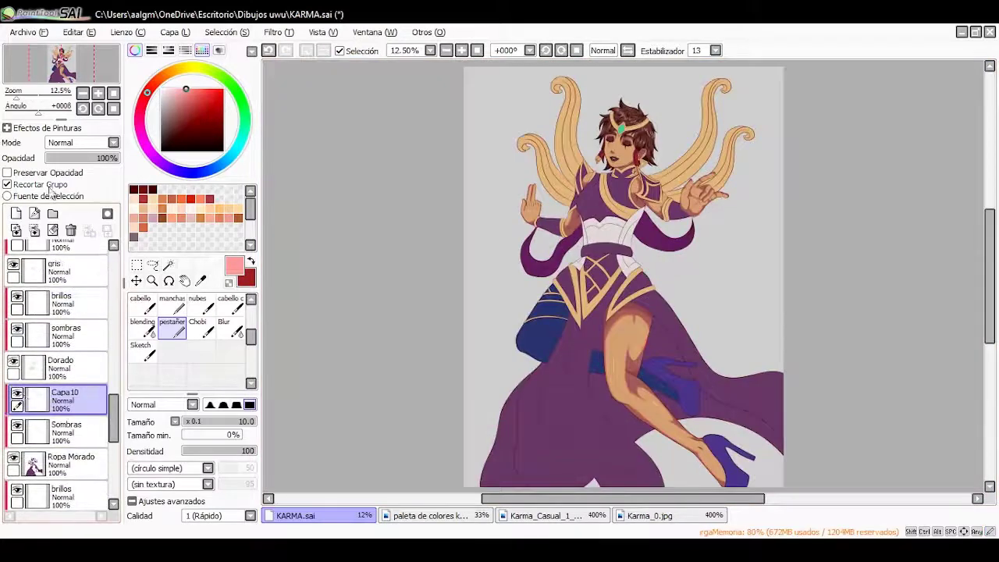
alt+click(592, 205)
click(386, 515)
click(338, 512)
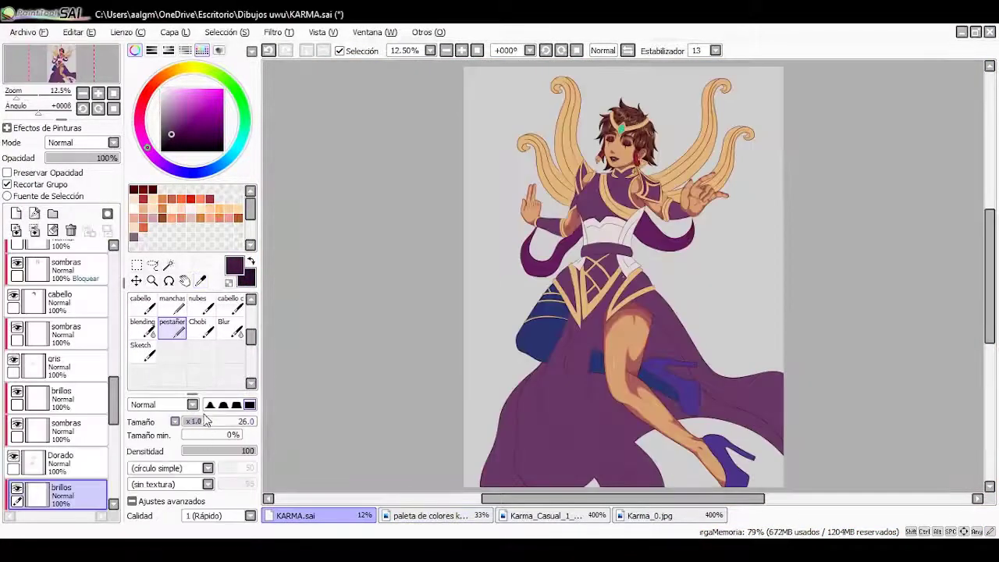
scroll(624, 281, up, 3)
drag(991, 233, 995, 181)
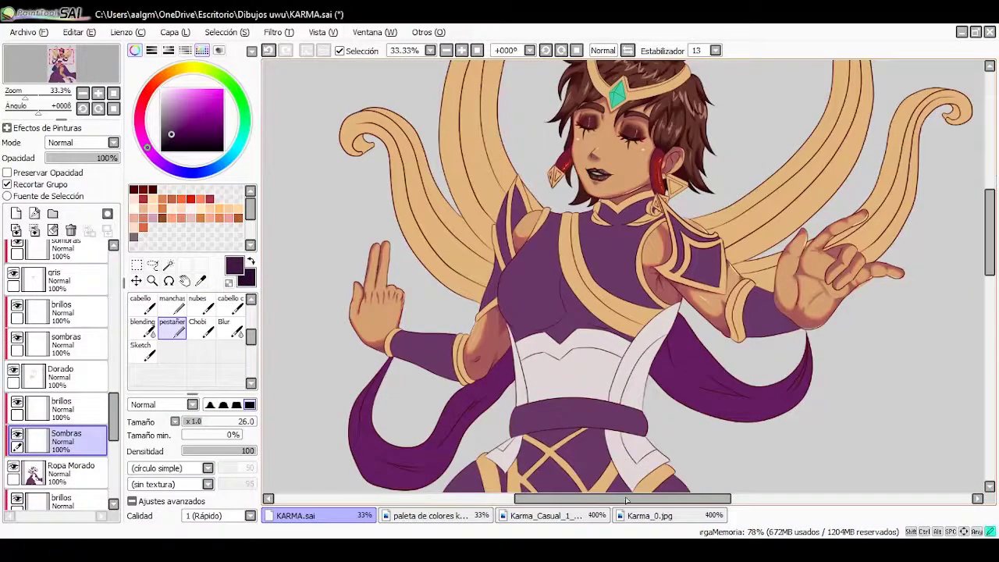
Shade the purple forearm sleeve below the raised two-finger hand in dark purple on the Sombras layer
scroll(522, 304, up, 3)
key(End)
key(End)
key(End)
key(End)
key(End)
key(End)
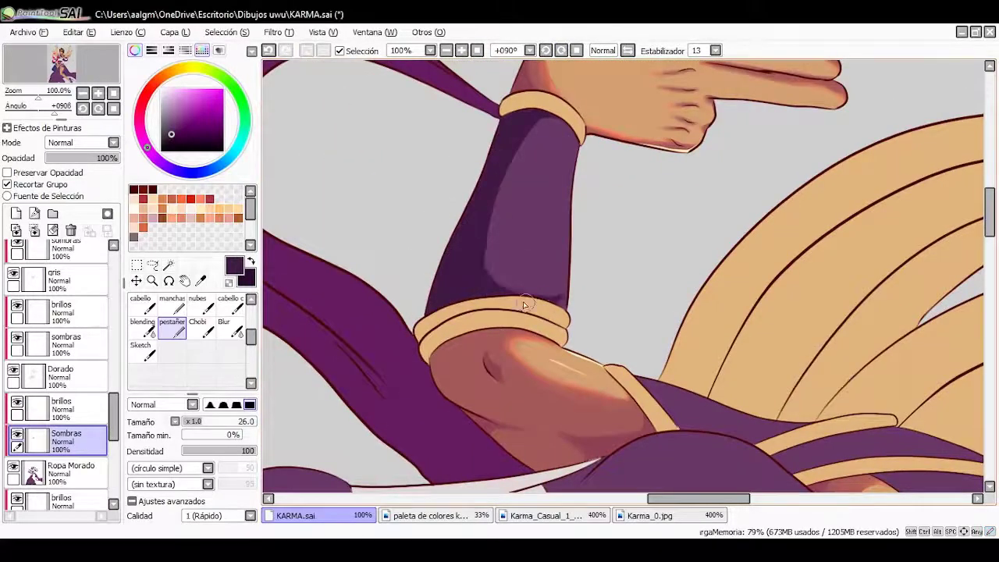
drag(523, 302, 658, 434)
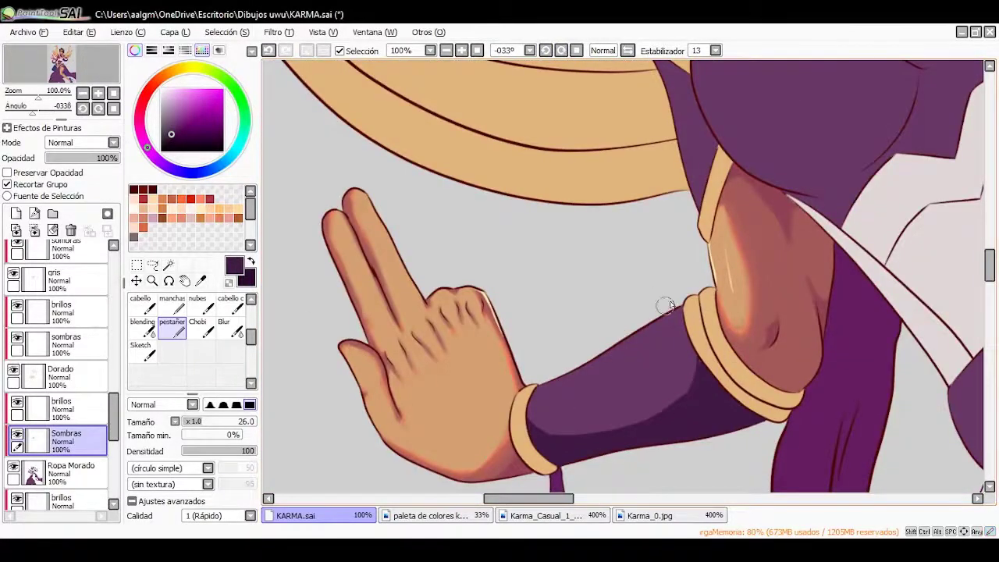
key(Home)
Shade the pointed shoulder piece, the side panel below it and the opposite forearm sleeve in dark purple
drag(677, 211, 680, 121)
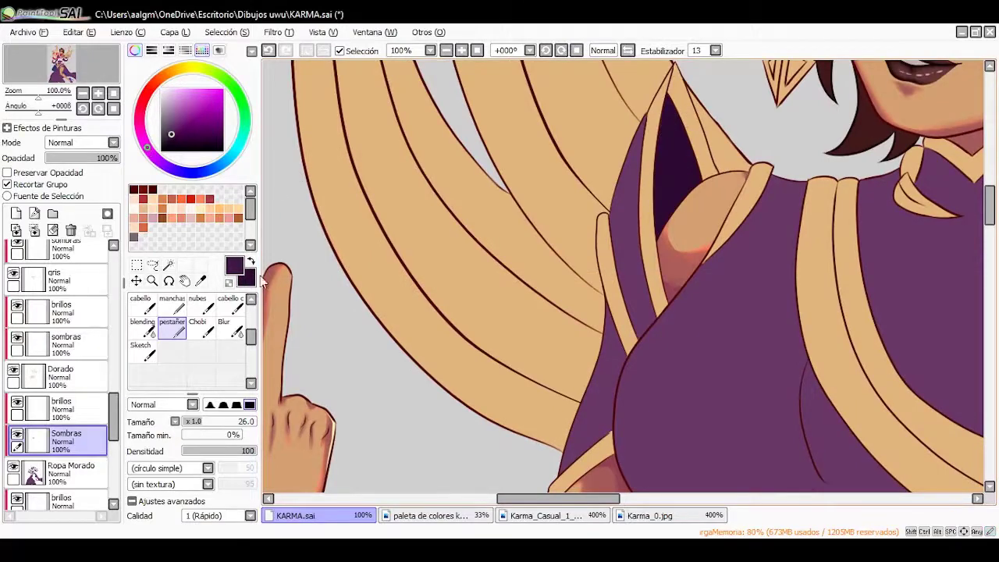
scroll(437, 281, down, 3)
scroll(625, 269, up, 2)
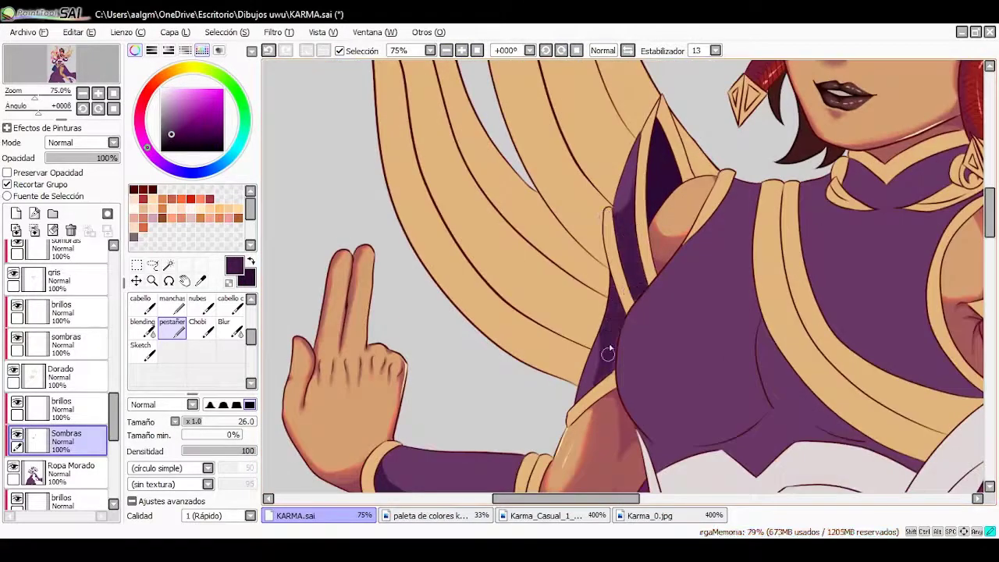
drag(607, 354, 620, 304)
mouse_move(621, 304)
mouse_down()
mouse_move(405, 304)
mouse_move(484, 367)
mouse_move(458, 330)
mouse_up()
key(Home)
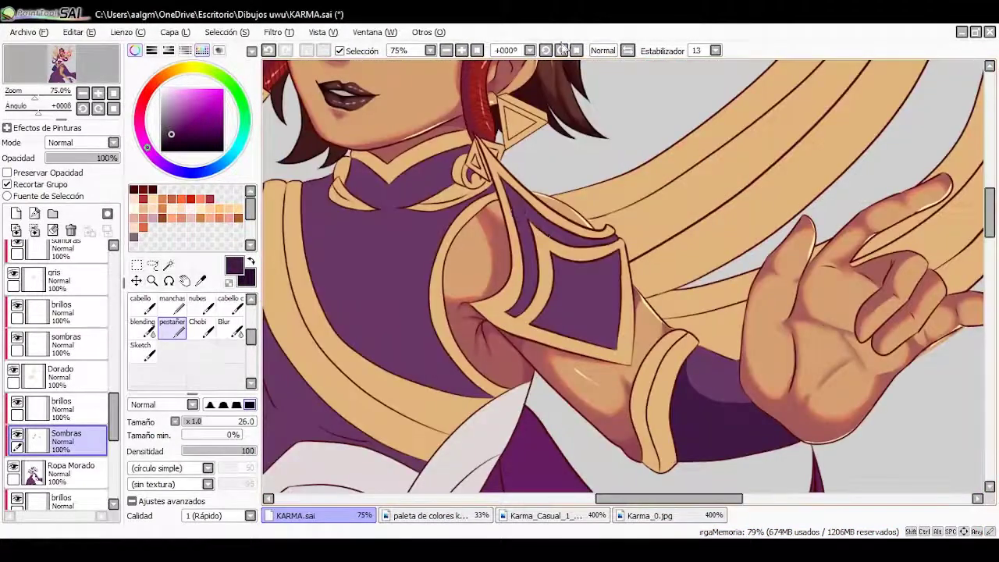
Shade the gold-framed shoulder piece and the lower part of the chest in dark purple, and mirror the view
drag(562, 50, 570, 234)
drag(569, 328, 573, 133)
drag(538, 187, 566, 268)
mouse_move(570, 176)
mouse_down()
mouse_move(546, 312)
mouse_move(566, 403)
mouse_move(615, 299)
mouse_move(576, 388)
mouse_move(695, 317)
mouse_move(631, 278)
mouse_up()
key(Home)
key(h)
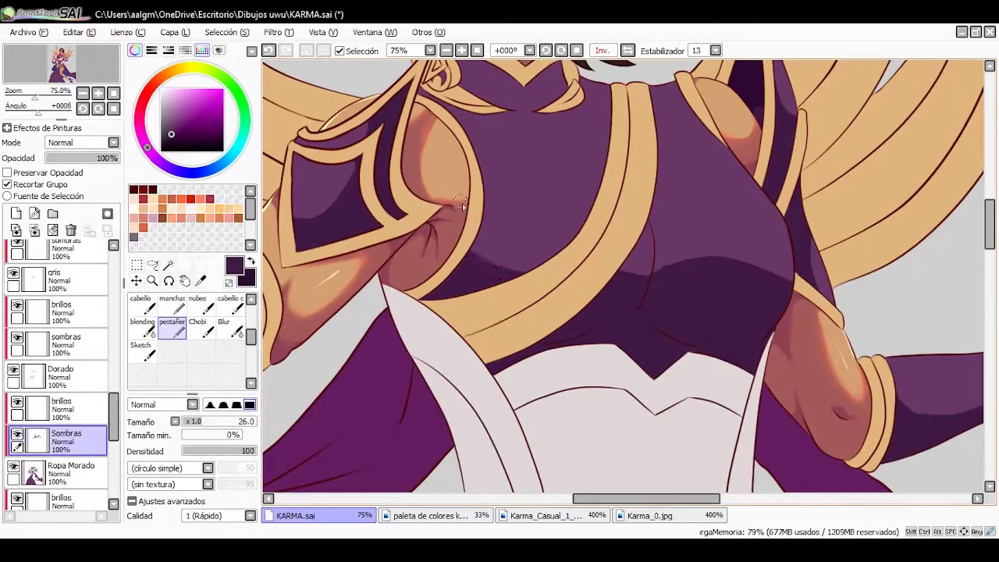
Refine the curved shadow under the bust with the eraser and pestañas brush, and return the view to unmirrored
key(e)
drag(663, 273, 804, 256)
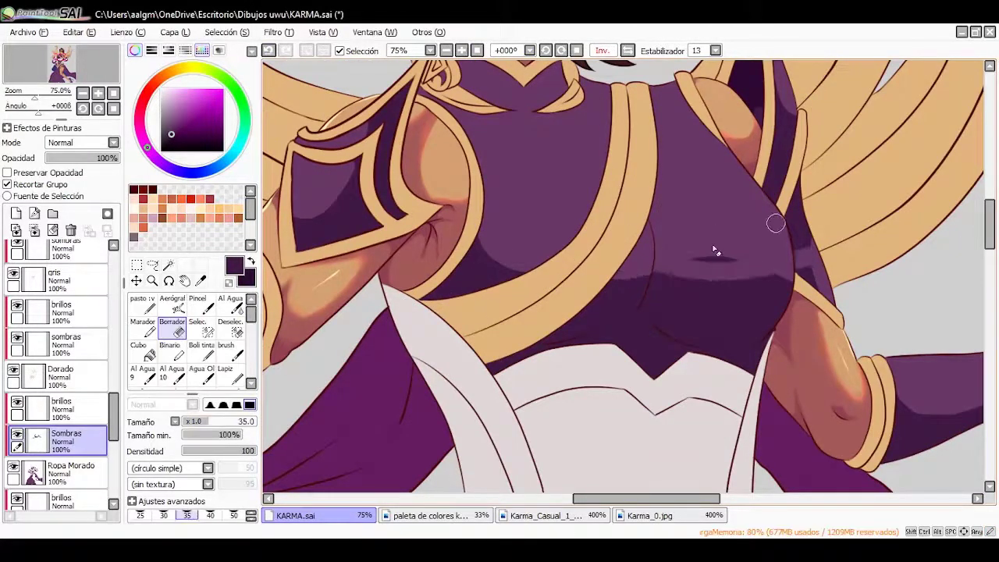
key(ctrl+z)
mouse_move(616, 277)
mouse_down()
mouse_move(773, 260)
mouse_move(654, 282)
mouse_up()
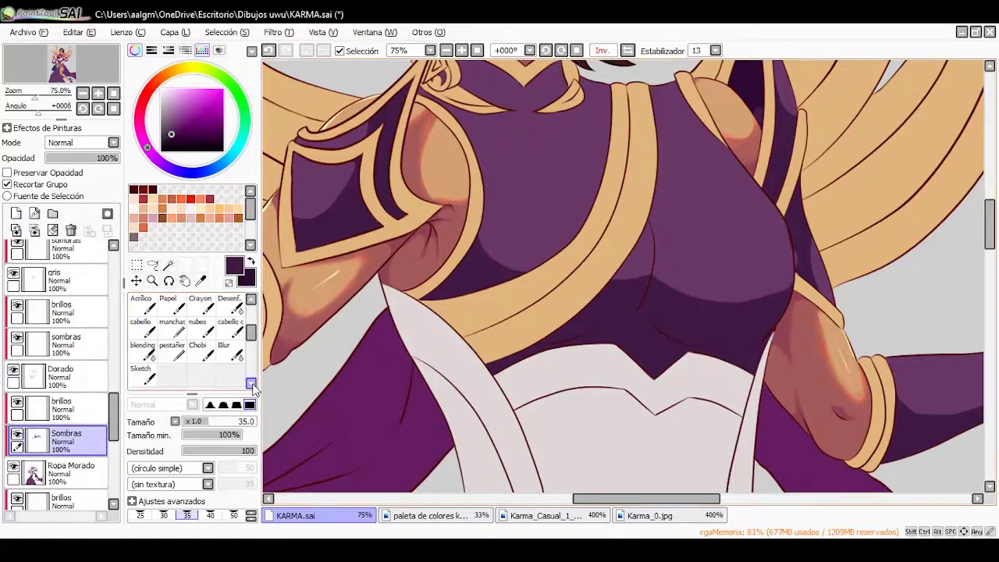
key(b)
drag(785, 243, 538, 331)
key(Home)
scroll(586, 415, up, 2)
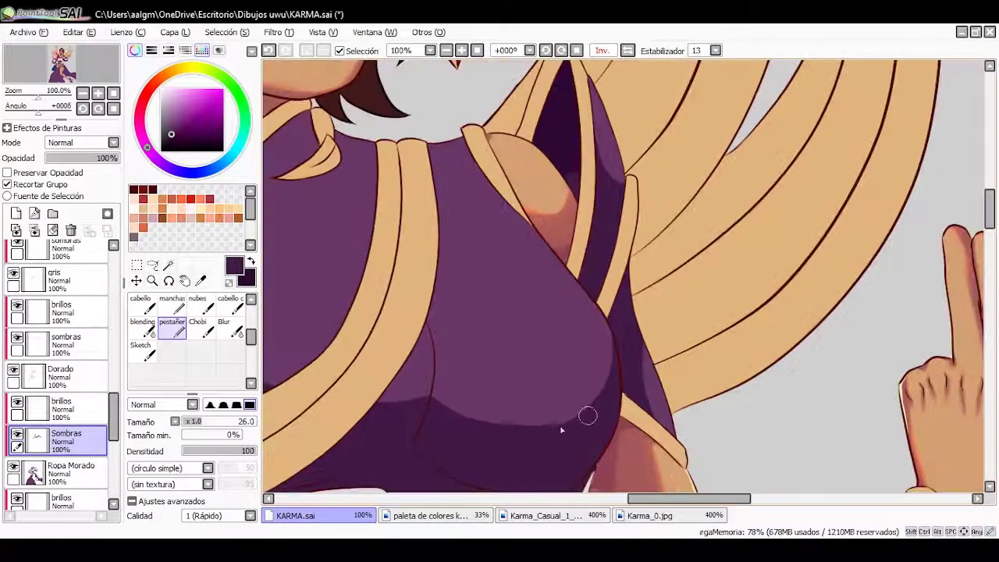
scroll(515, 252, down, 2)
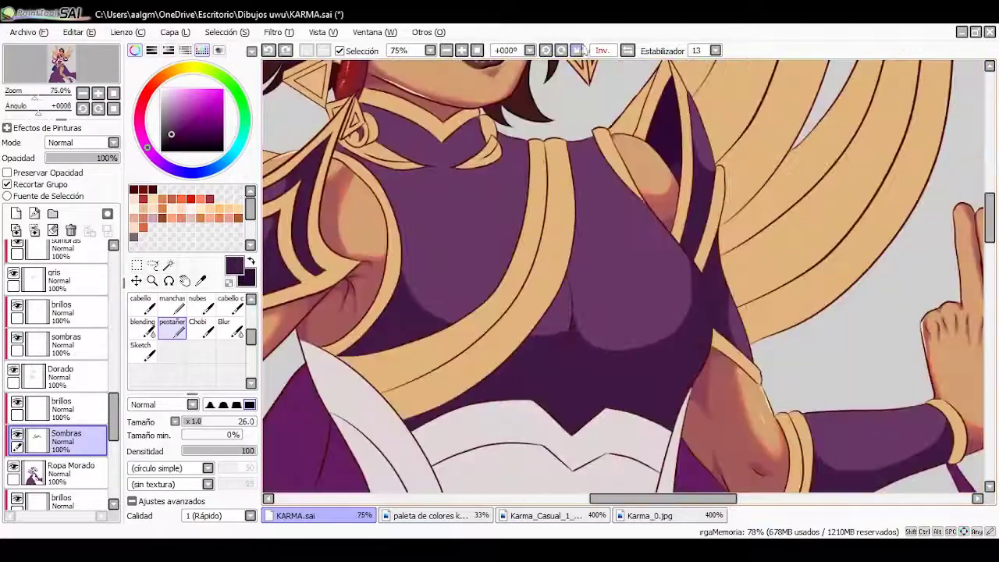
key(h)
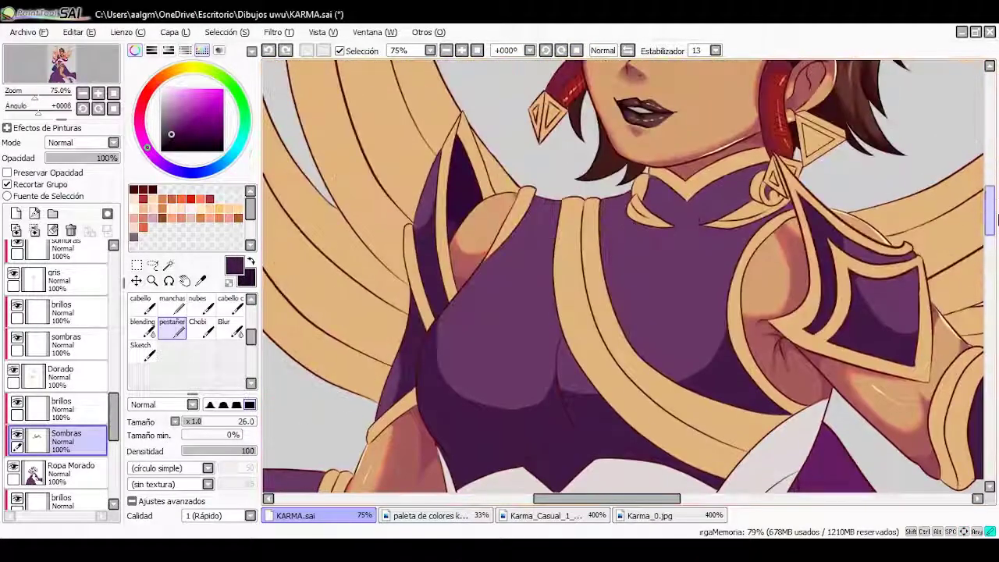
Shade the purple collar inside its gold trim in dark purple below the neck
mouse_move(556, 203)
mouse_down()
mouse_move(585, 215)
mouse_move(630, 176)
mouse_up()
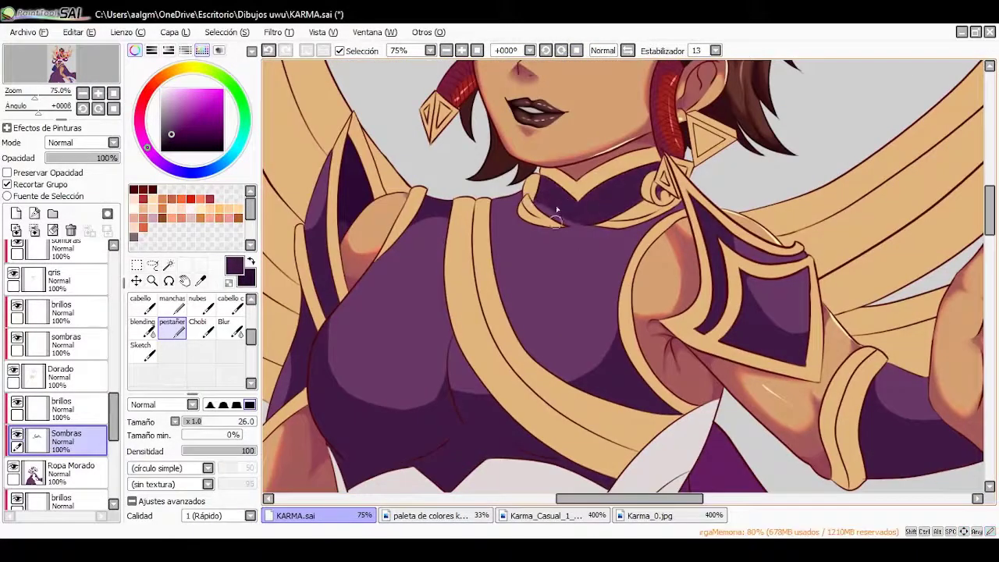
drag(556, 209, 652, 212)
scroll(499, 281, down, 4)
scroll(440, 330, up, 4)
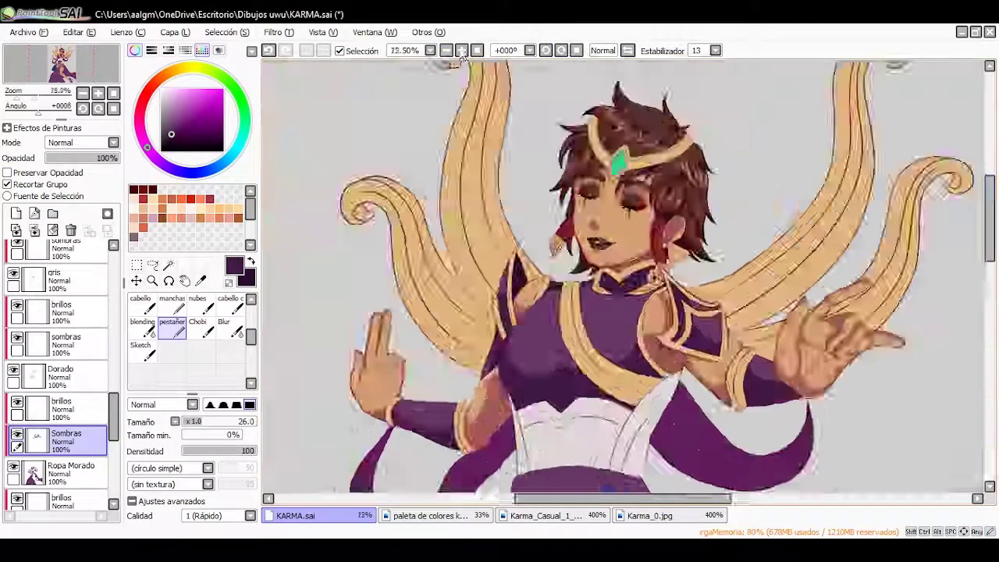
scroll(615, 331, down, 3)
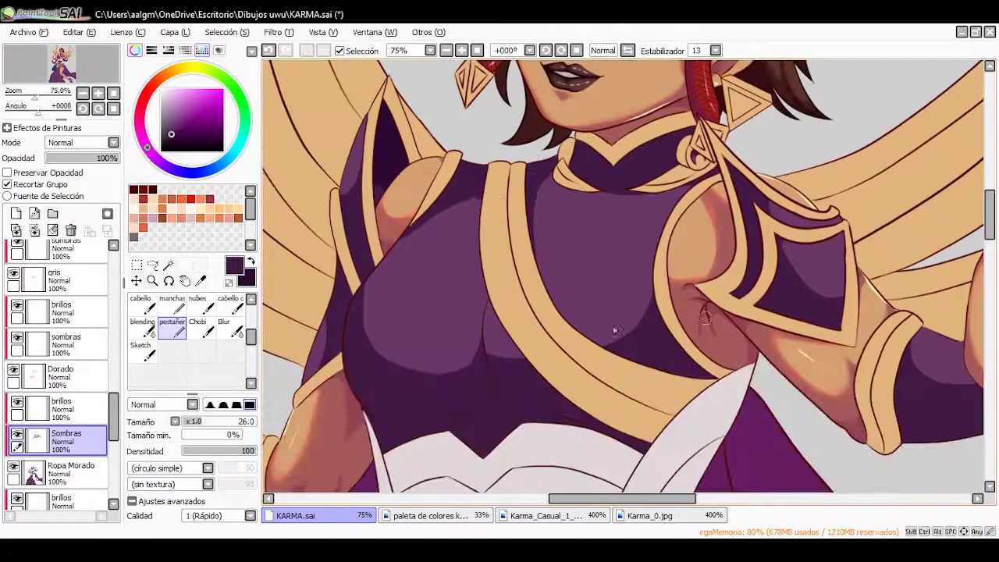
Shade one end of the purple waist belt in dark purple and add a vertical shadow band and tapered folds
scroll(784, 272, down, 3)
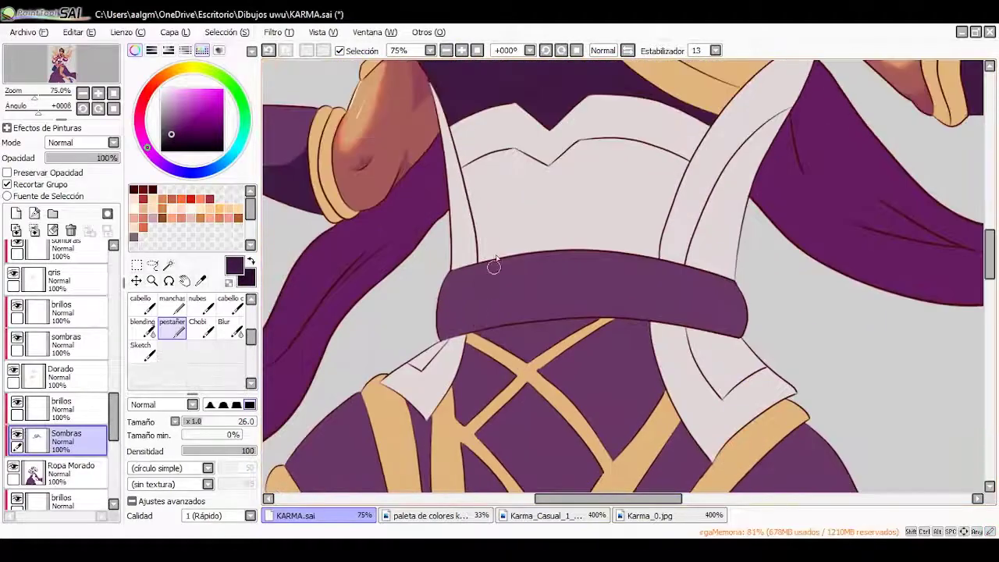
drag(494, 267, 456, 336)
key(Delete)
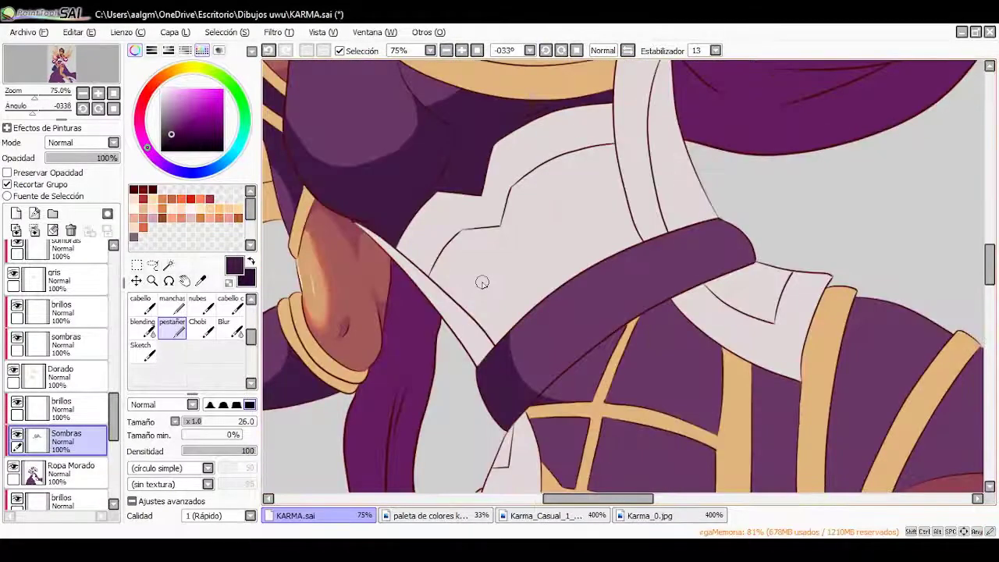
key(Home)
click(446, 51)
key(Delete)
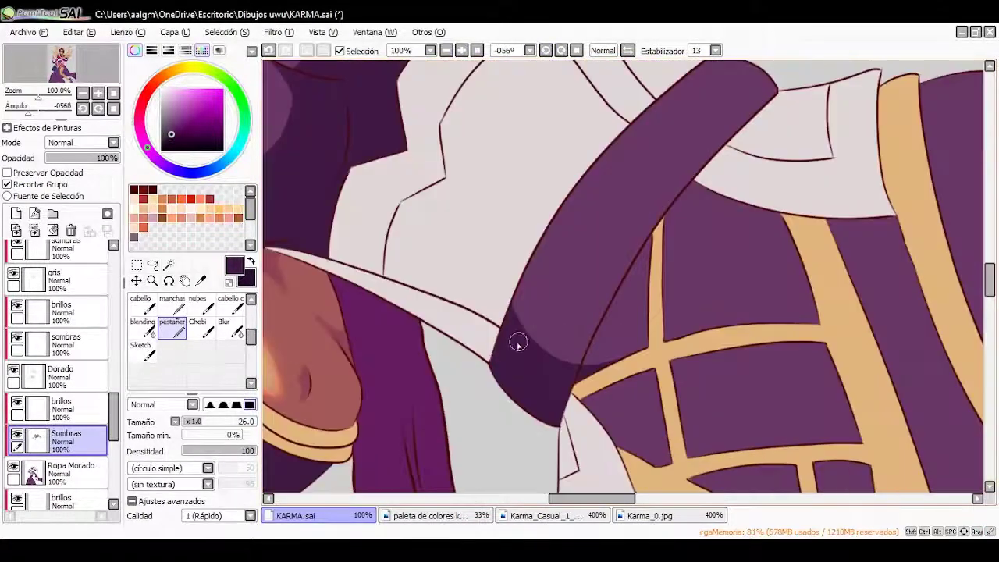
drag(581, 275, 654, 316)
key(Home)
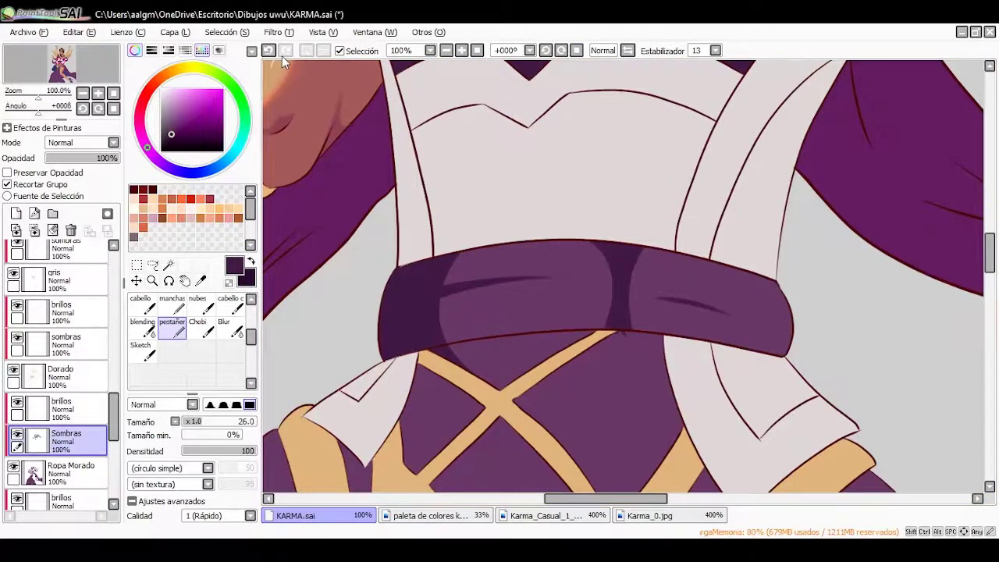
Shade the purple hip panels between the gold trims on both sides of the waist in dark purple
scroll(540, 190, up, 3)
scroll(540, 191, down, 4)
scroll(995, 250, down, 3)
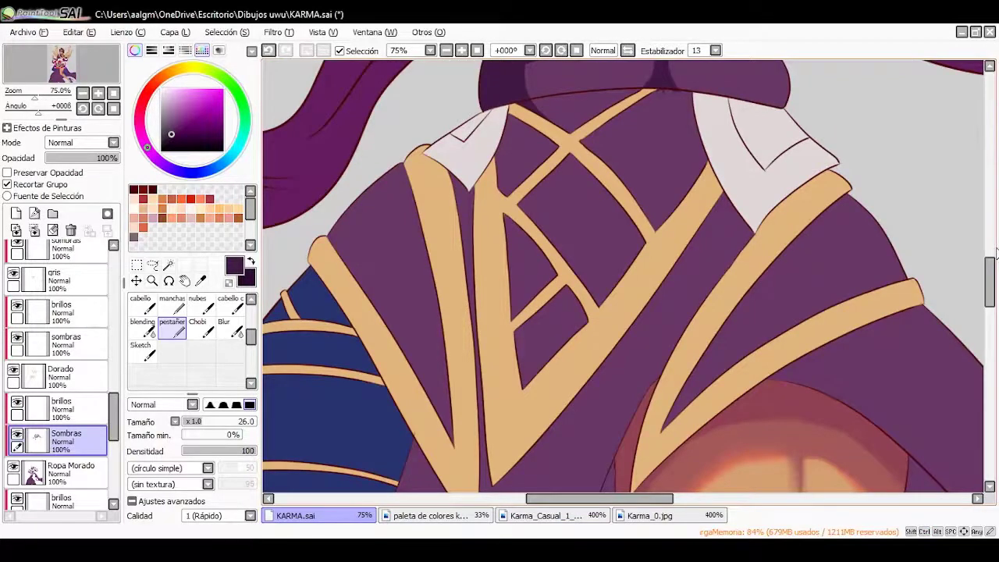
scroll(995, 249, right, 3)
key(e)
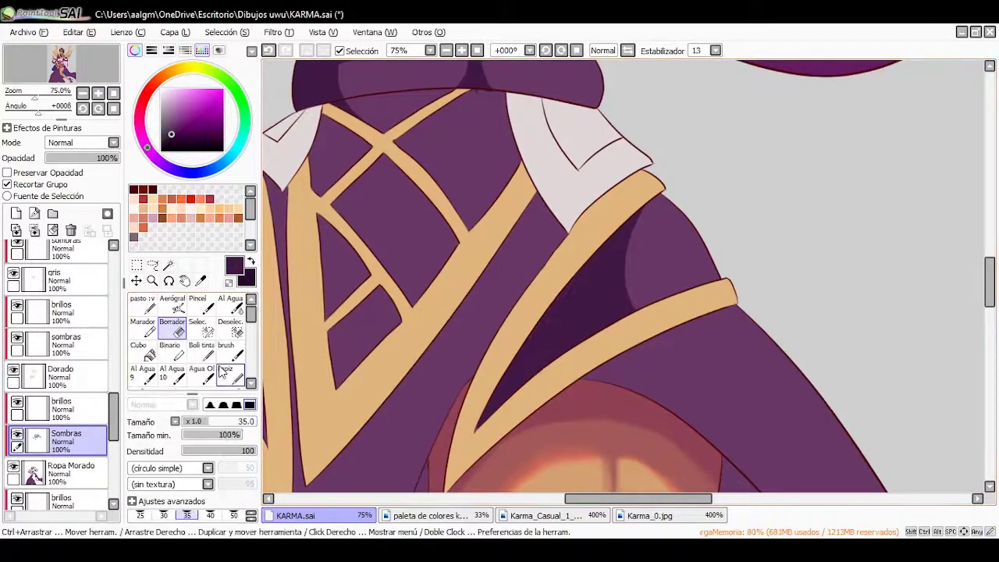
key(b)
scroll(862, 220, down, 1)
scroll(484, 168, down, 1)
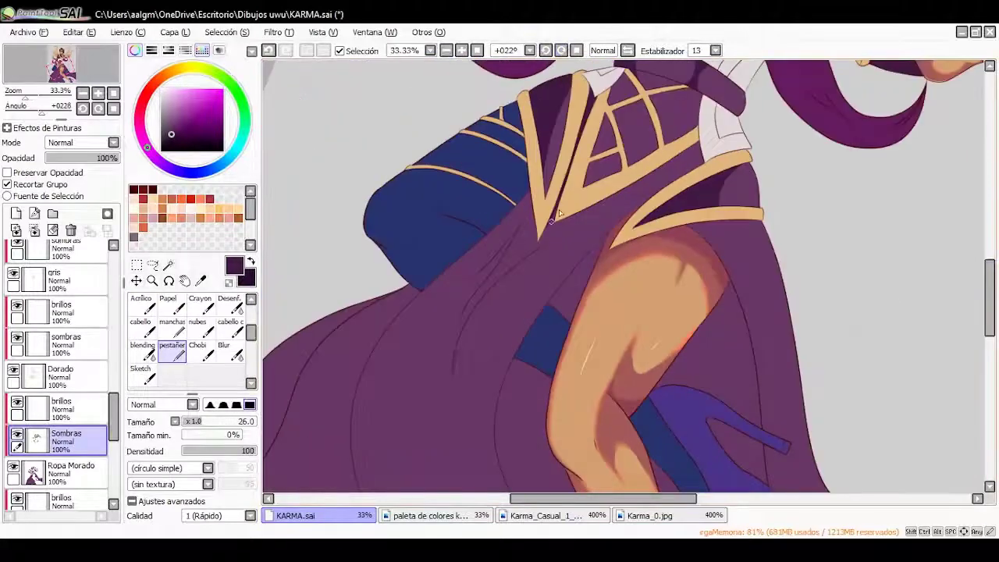
Paint long tapered dark purple fold shadows on the skirt, running down from the tip of the gold V trim
drag(456, 371, 515, 267)
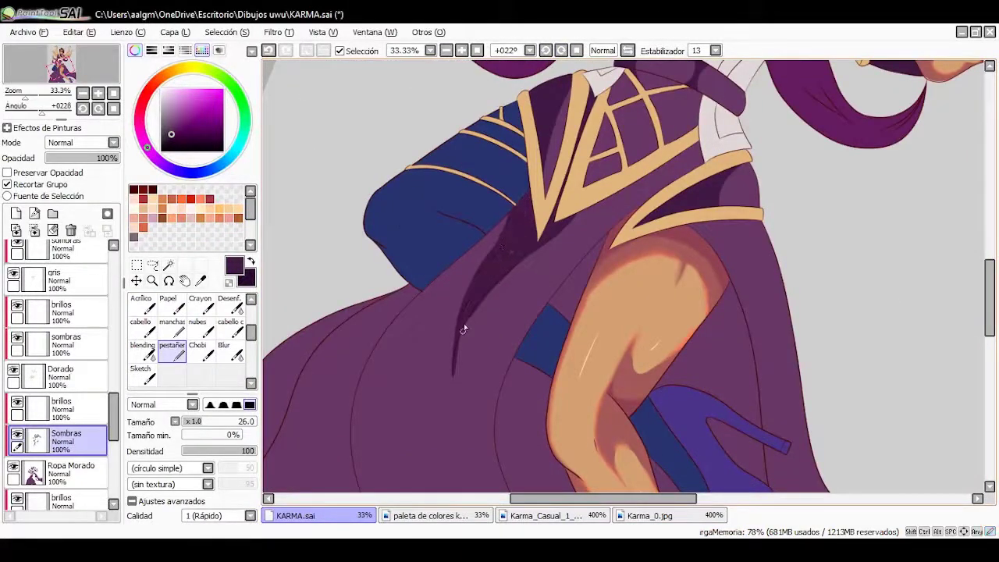
scroll(490, 278, up, 1)
drag(296, 378, 478, 202)
drag(389, 243, 537, 111)
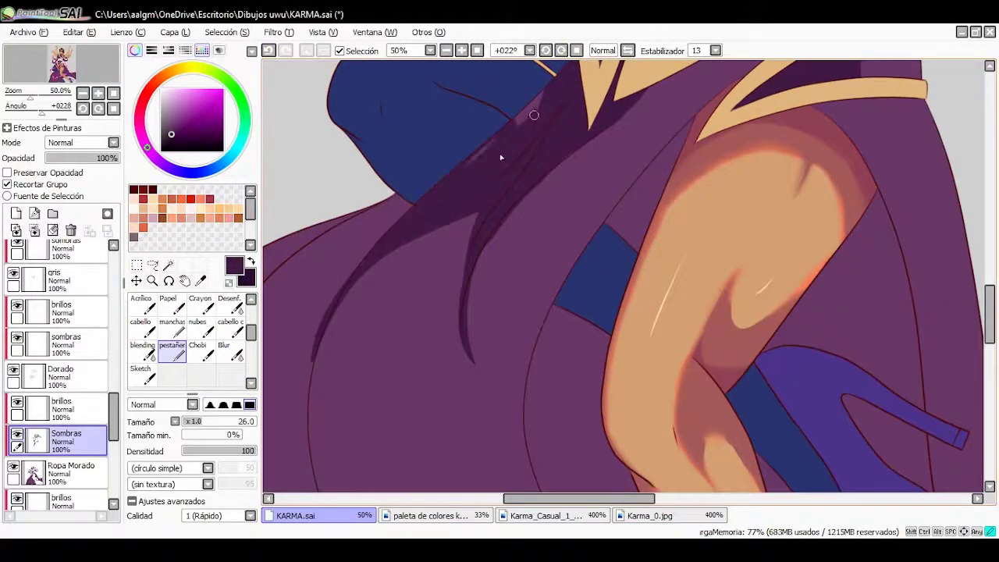
scroll(527, 179, down, 1)
drag(355, 304, 570, 181)
Extend the fold shadows along the lower skirt and darken its bottom hem with the pestañas brush at size 43
scroll(443, 205, down, 2)
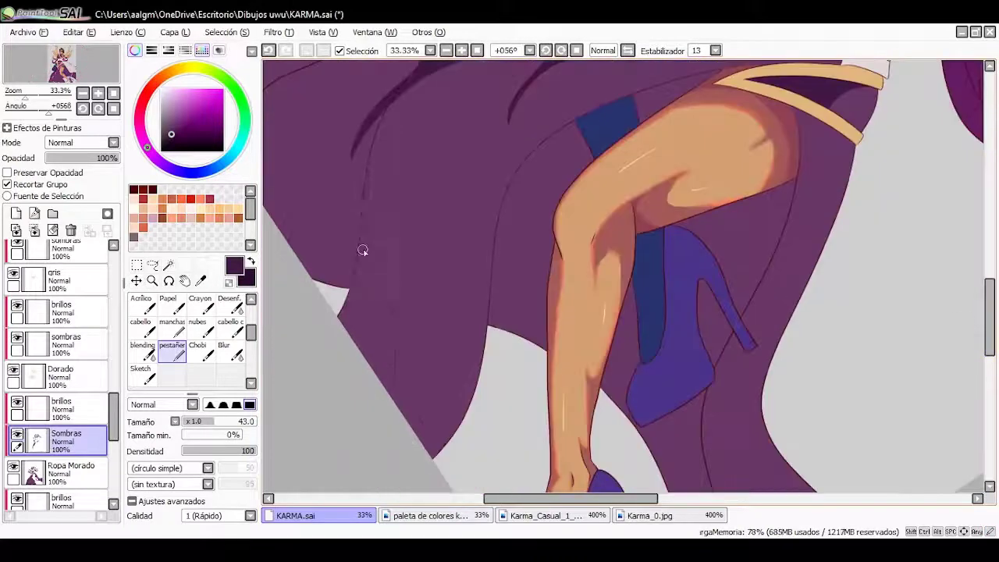
drag(363, 245, 392, 356)
mouse_move(430, 445)
mouse_down()
mouse_move(373, 315)
mouse_move(403, 290)
mouse_move(558, 303)
mouse_up()
scroll(505, 299, down, 1)
key(Home)
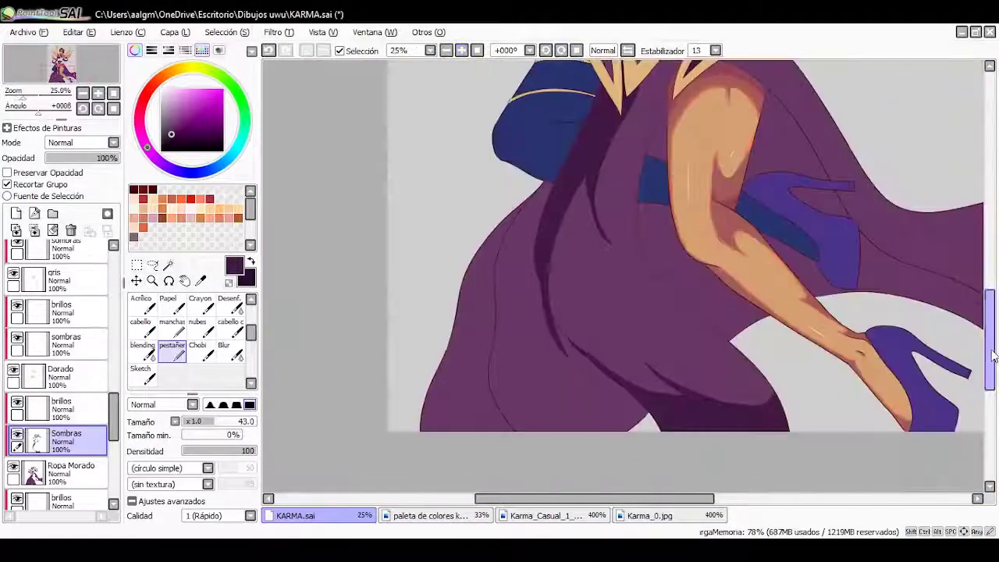
Darken the purple panels behind the gold lattice at the waist with a dark purple shadow
scroll(699, 270, up, 2)
drag(700, 270, 608, 406)
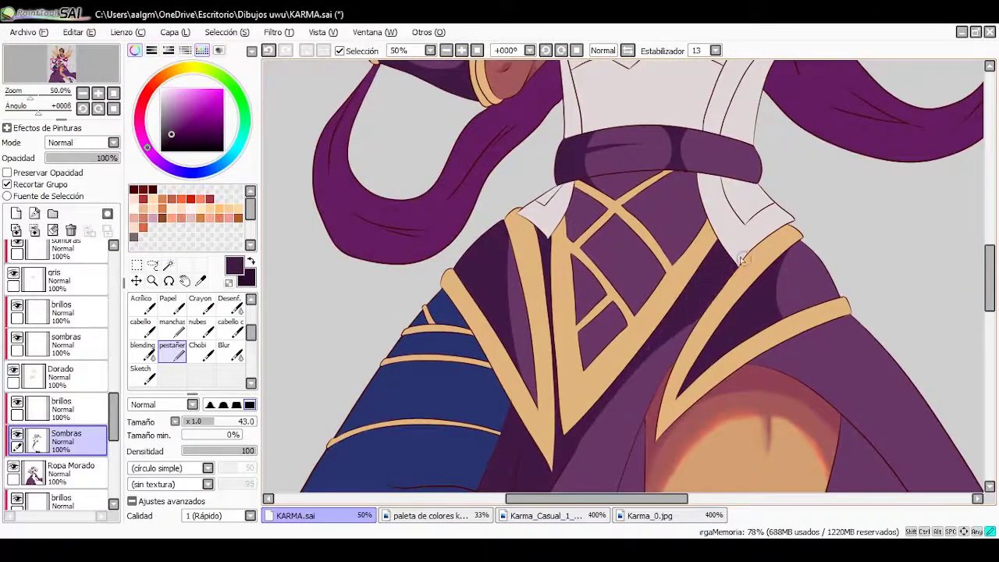
scroll(616, 265, down, 3)
scroll(617, 265, up, 3)
drag(616, 289, 664, 214)
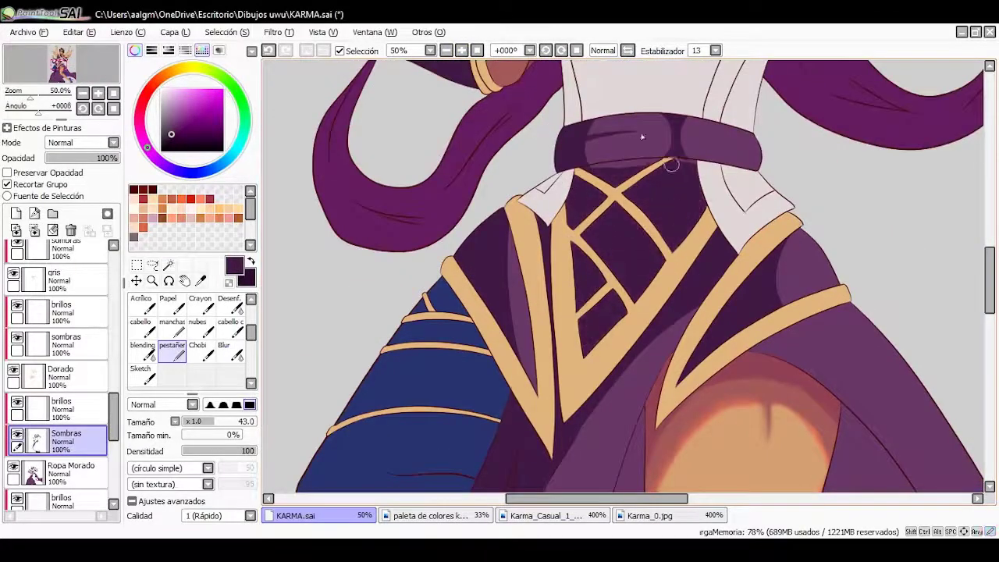
scroll(662, 214, up, 3)
drag(513, 196, 506, 39)
Fill the inner section of the skirt between the front fold and the outer panel with the darkest purple, using the pestañas brush at size 56
scroll(625, 273, down, 5)
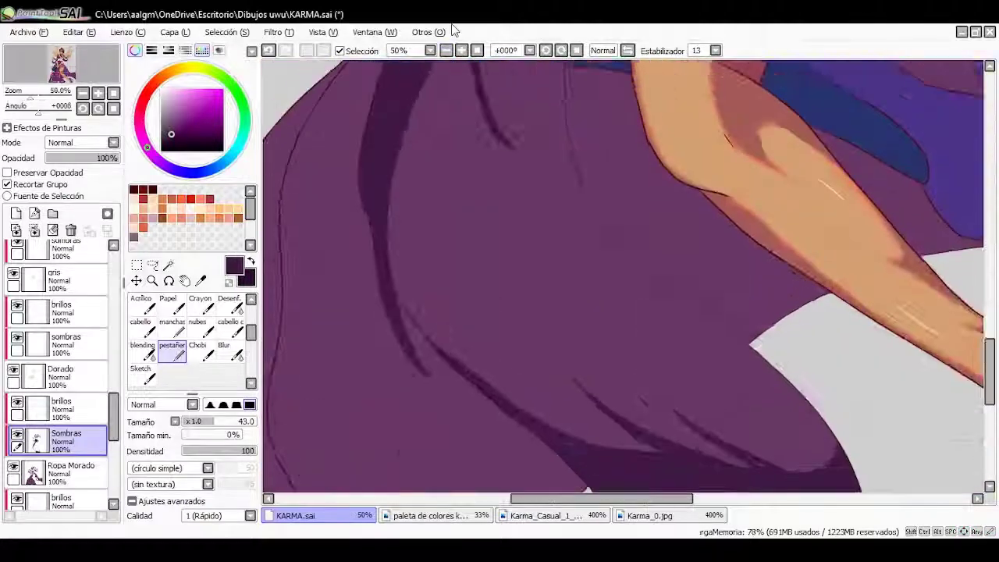
key(End)
key(End)
key(End)
mouse_move(477, 313)
mouse_down()
mouse_move(462, 221)
mouse_move(593, 117)
mouse_move(507, 312)
mouse_up()
scroll(457, 294, up, 2)
drag(564, 366, 547, 227)
mouse_move(547, 226)
mouse_down()
mouse_move(484, 194)
mouse_move(453, 336)
mouse_up()
drag(468, 335, 461, 415)
drag(483, 257, 449, 326)
drag(507, 202, 485, 289)
mouse_move(484, 289)
mouse_down()
mouse_move(526, 209)
mouse_move(615, 142)
mouse_up()
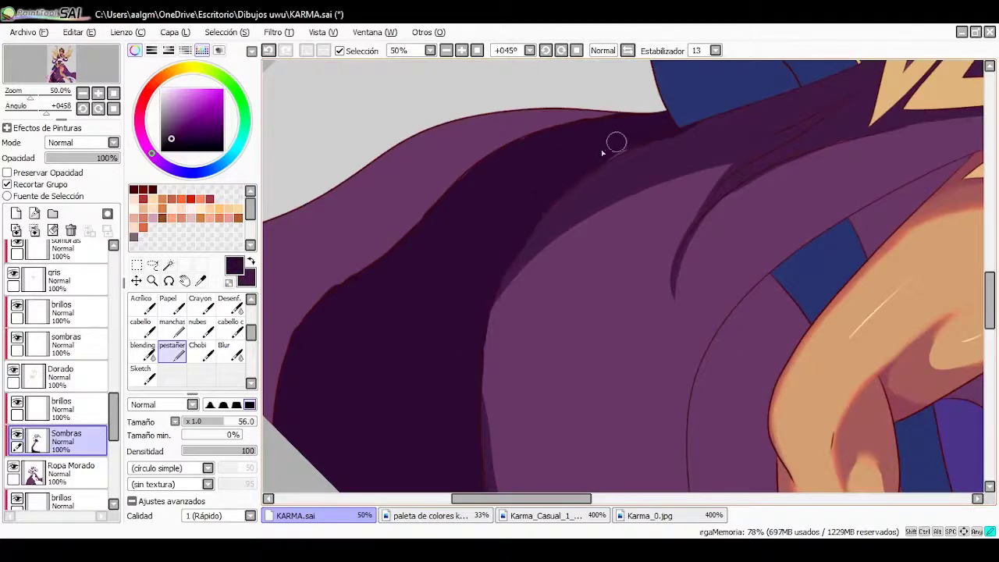
Clean up the border between the dark inner skirt and the front fold with the pestañas brush at size 29 and the eraser at size 35
scroll(410, 247, up, 1)
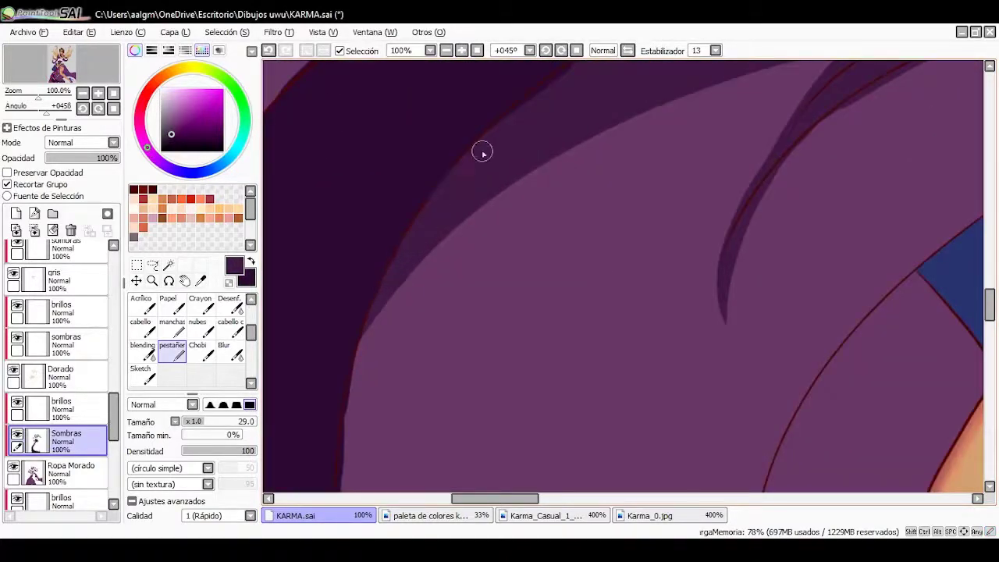
drag(482, 152, 483, 218)
drag(669, 142, 328, 367)
key(e)
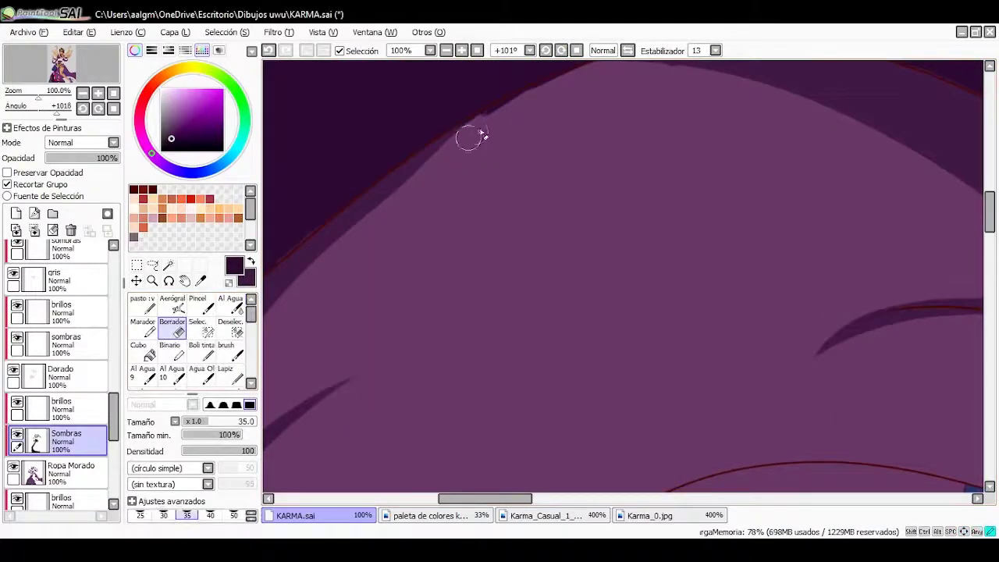
key(Delete)
key(b)
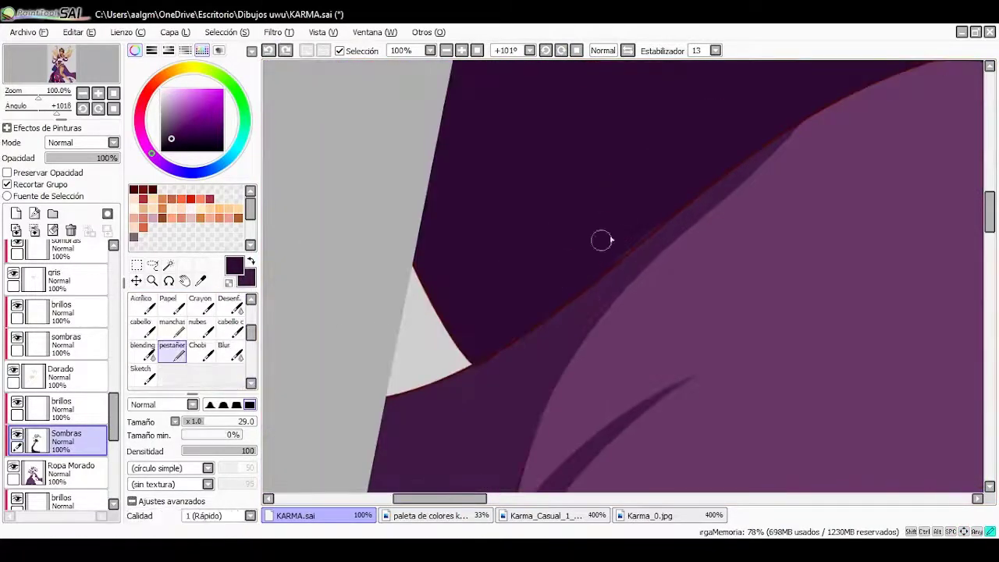
click(577, 49)
Paint dark purple shadows and a crosswise fold along the outline of the skirt's rear outer panel
scroll(490, 295, down, 4)
scroll(490, 295, up, 1)
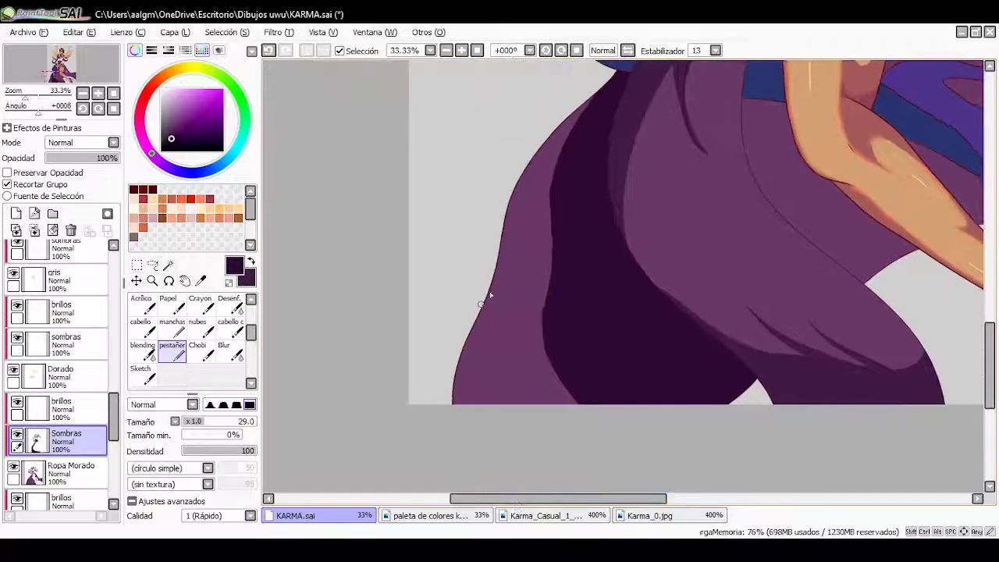
key(Delete)
key(End)
scroll(531, 301, up, 1)
drag(583, 285, 517, 401)
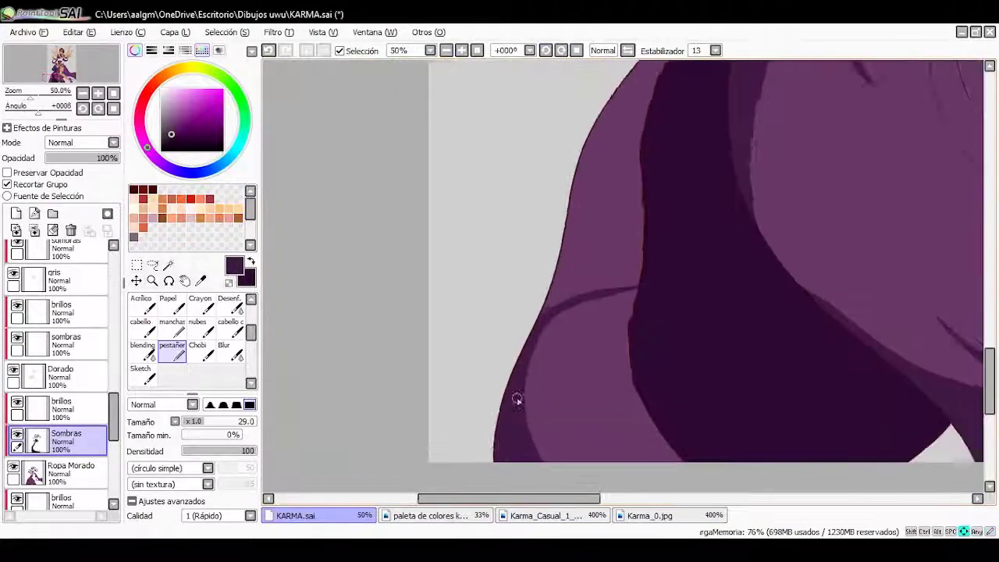
drag(495, 324, 566, 380)
scroll(663, 127, up, 2)
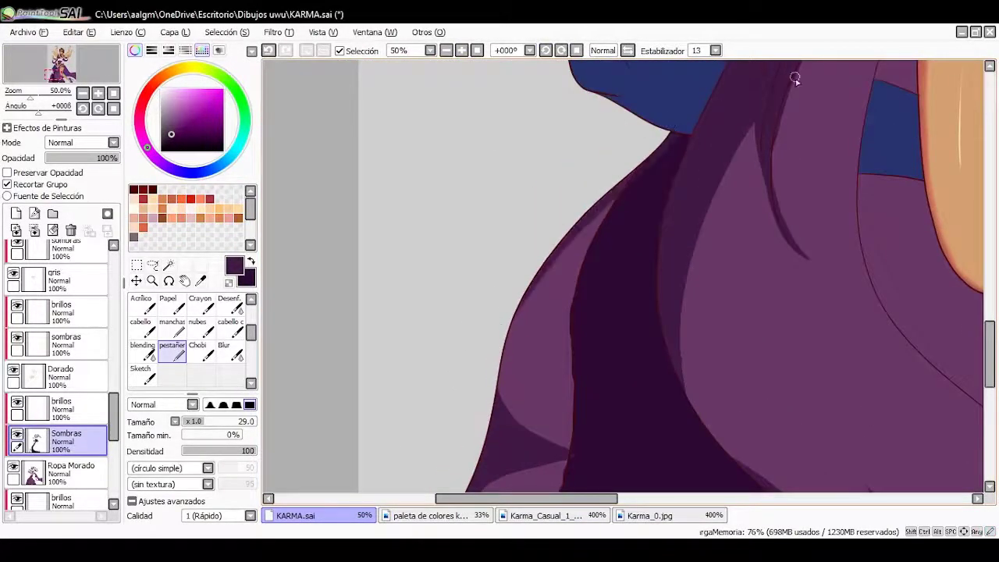
Fill the narrow top of the inner skirt below the blue cloth with the darkest purple, up to the line art
scroll(535, 218, up, 2)
key(Delete)
scroll(535, 245, up, 1)
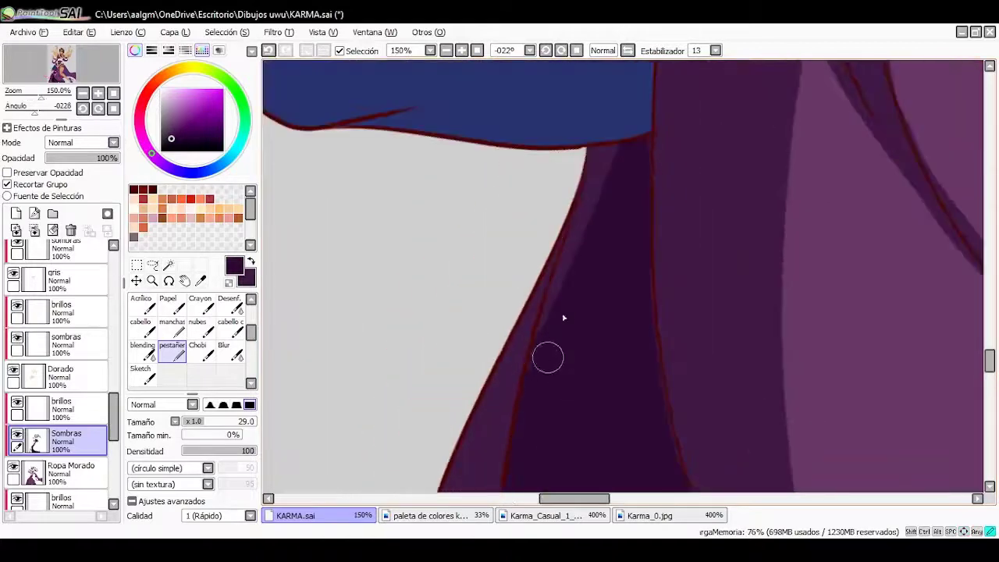
mouse_move(547, 355)
mouse_down()
mouse_move(592, 209)
mouse_move(634, 142)
mouse_up()
scroll(676, 294, down, 5)
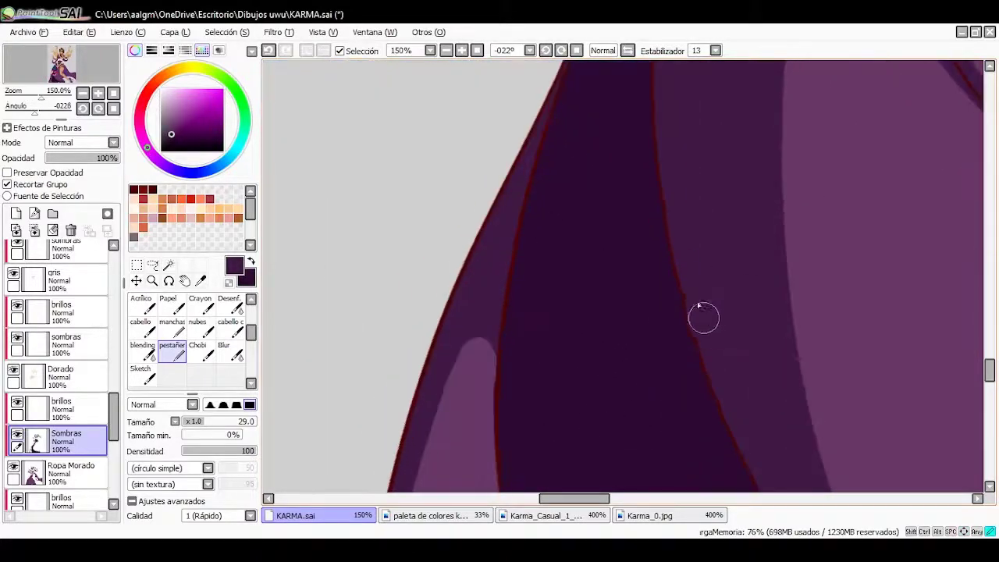
Erase the dark purple overflow along the rear panel's inner line with the eraser at size 9
key(e)
key(End)
key(End)
key(End)
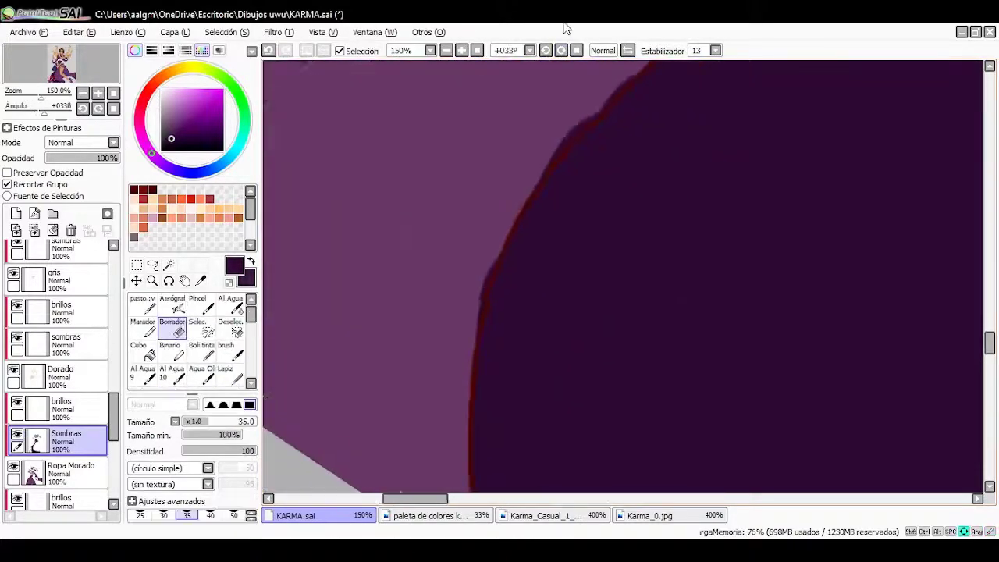
drag(697, 82, 507, 429)
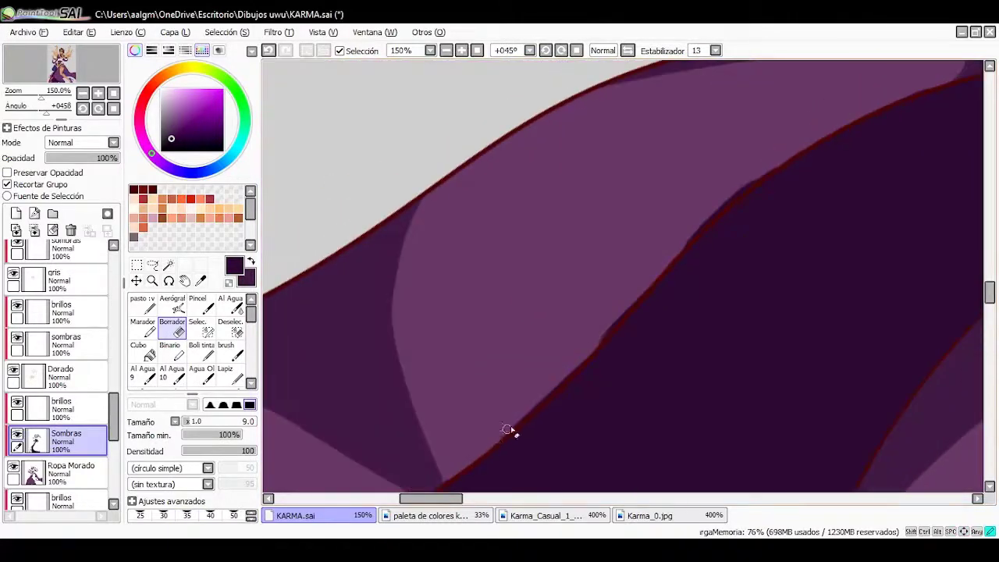
key(Home)
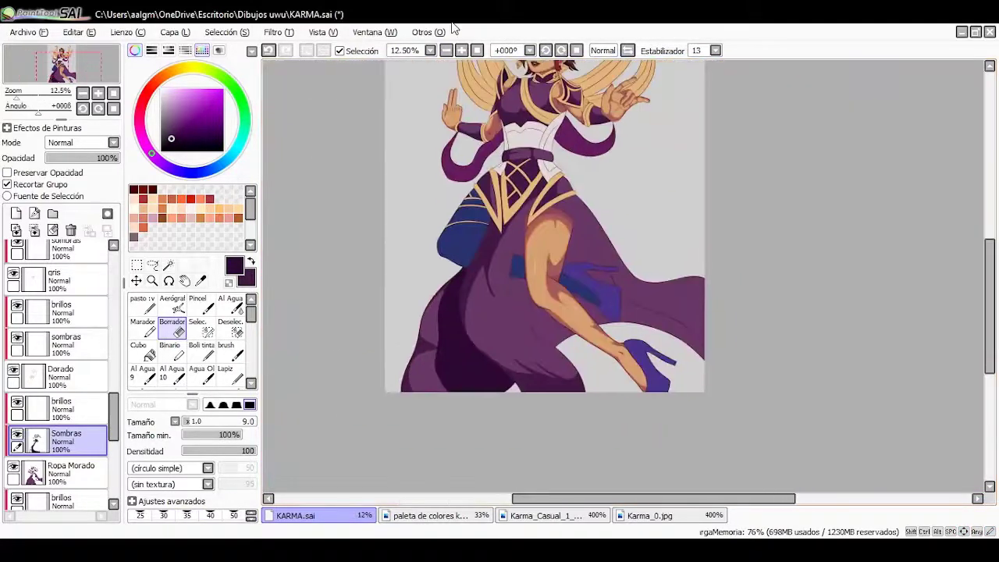
Shade the skirt below the gold hip trim and paint a tapered dark fold at the train's end with the pestañas brush at size 29
scroll(191, 343, down, 2)
click(171, 351)
key(End)
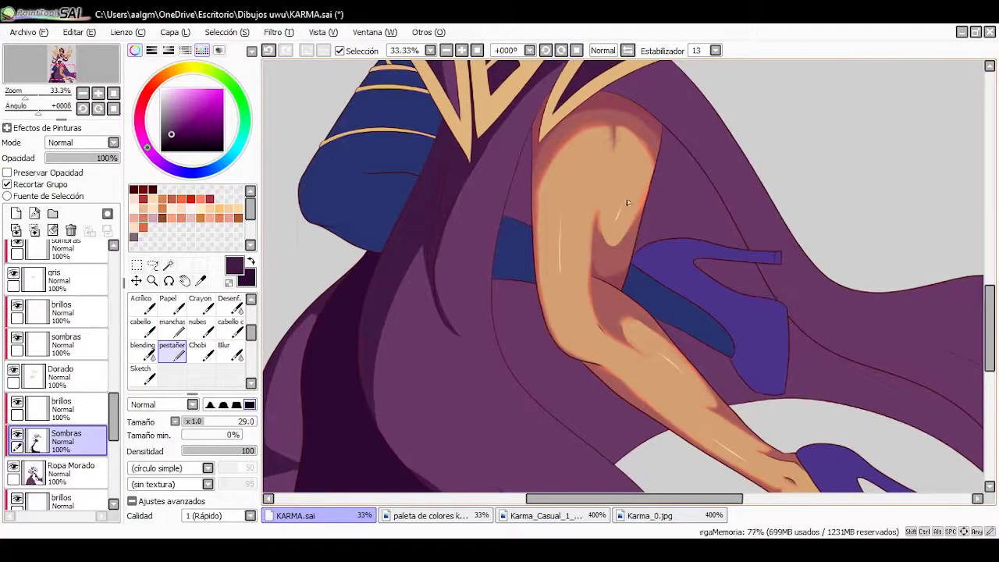
mouse_move(788, 211)
mouse_down()
mouse_move(792, 328)
mouse_move(613, 296)
mouse_move(594, 332)
mouse_move(780, 156)
mouse_up()
scroll(634, 195, up, 1)
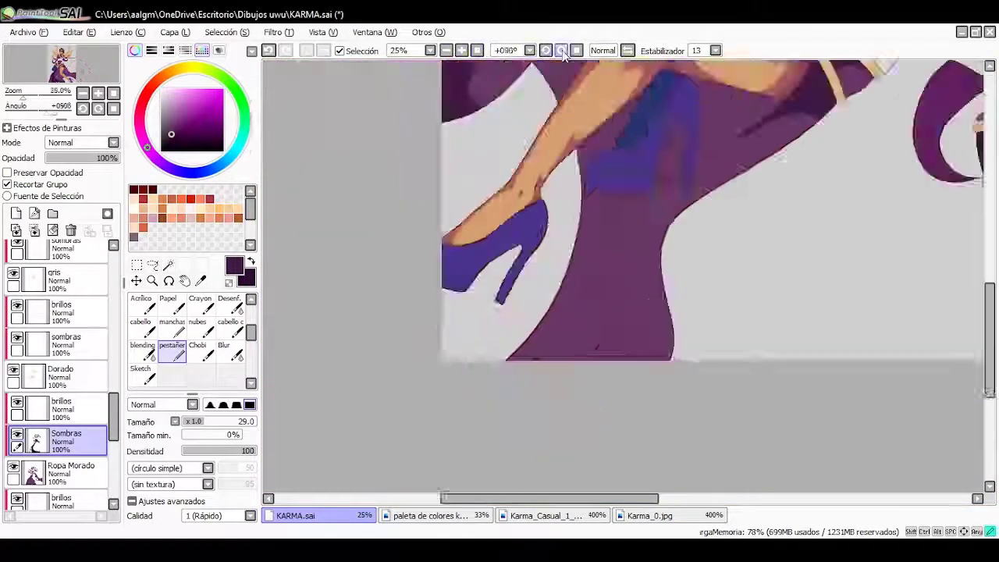
drag(578, 437, 639, 248)
drag(614, 327, 546, 433)
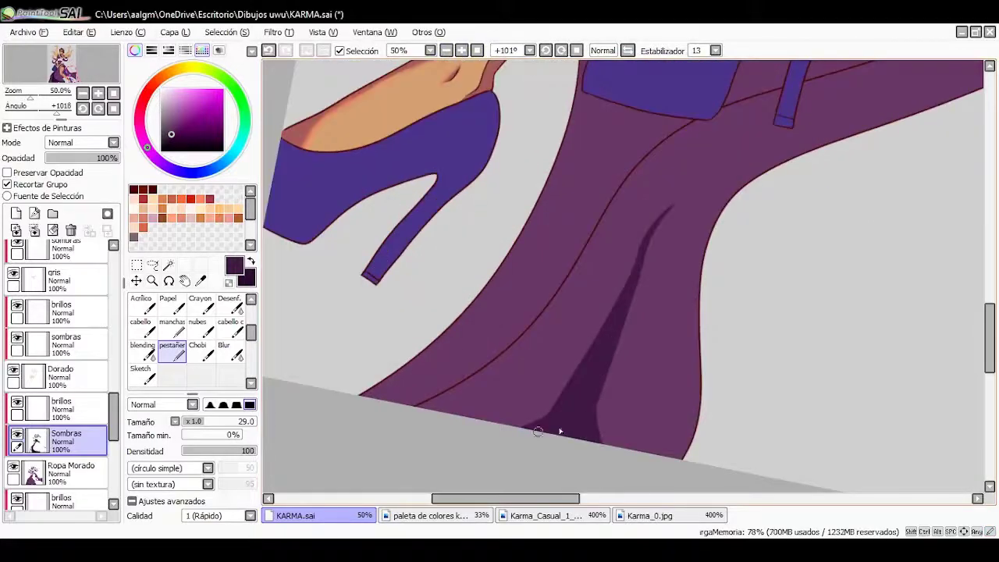
Fill the inner skirt area behind the leg and the raised purple shoe with the darkest purple
key(End)
scroll(966, 271, down, 4)
click(462, 49)
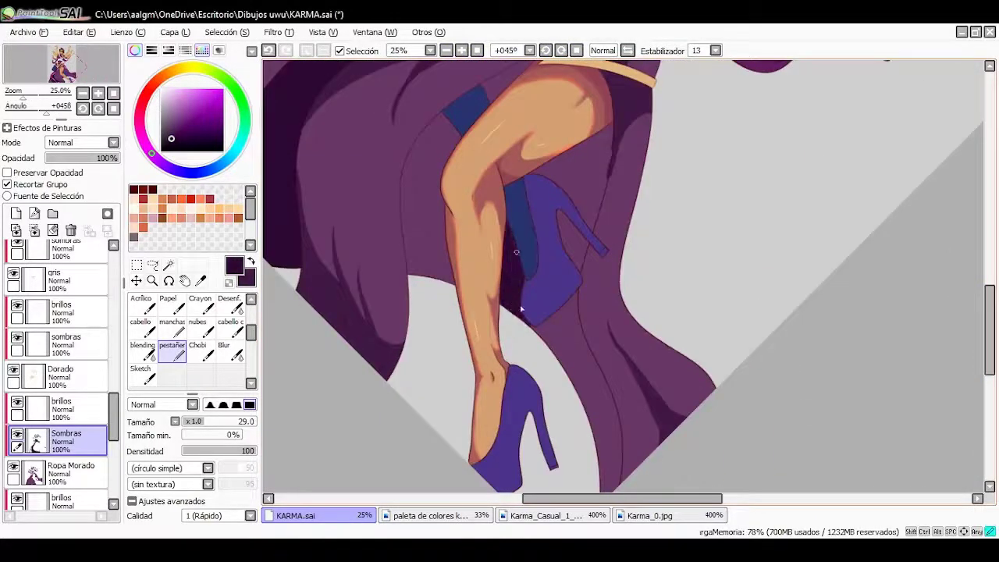
scroll(520, 309, up, 3)
drag(546, 250, 480, 344)
mouse_move(503, 258)
mouse_down()
mouse_move(497, 377)
mouse_move(508, 397)
mouse_move(541, 219)
mouse_move(610, 130)
mouse_move(554, 249)
mouse_up()
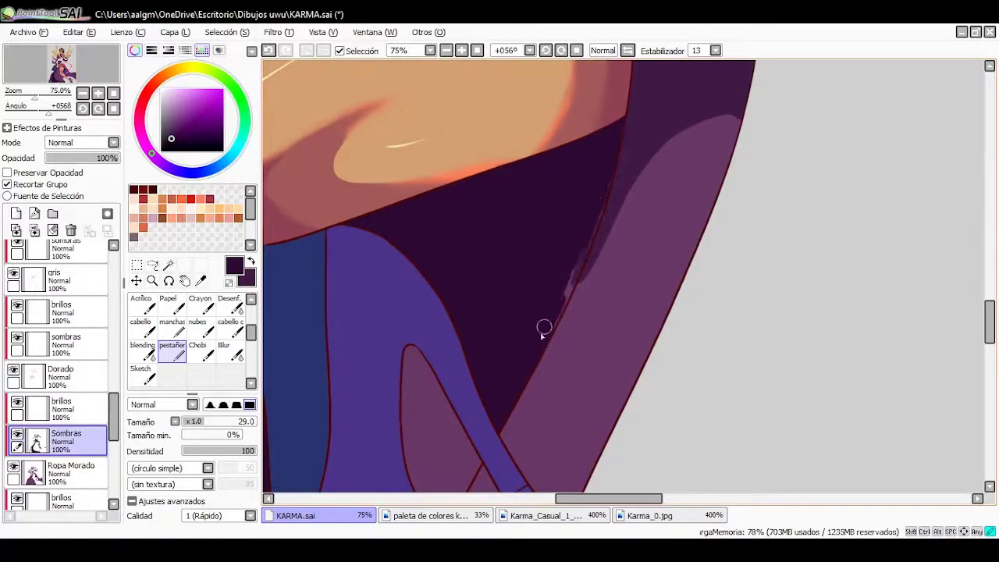
mouse_move(468, 351)
mouse_down()
mouse_move(483, 252)
mouse_move(563, 140)
mouse_up()
Fill the underside strip of the train with the darkest purple, following its inner line to the canvas edge
mouse_move(515, 288)
mouse_down()
mouse_move(557, 201)
mouse_move(568, 250)
mouse_move(375, 252)
mouse_up()
mouse_move(460, 195)
mouse_down()
mouse_move(398, 328)
mouse_move(449, 390)
mouse_move(566, 305)
mouse_move(530, 354)
mouse_move(830, 136)
mouse_up()
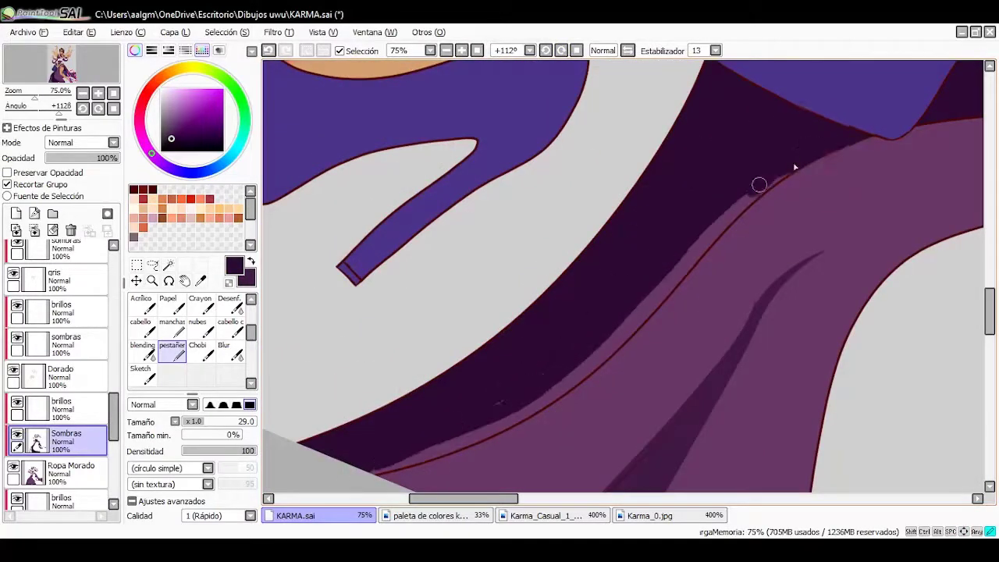
drag(758, 184, 645, 290)
Soften the shadow edges on the purple top and the forearm sleeve with the Blur brush at size 15
scroll(111, 273, down, 2)
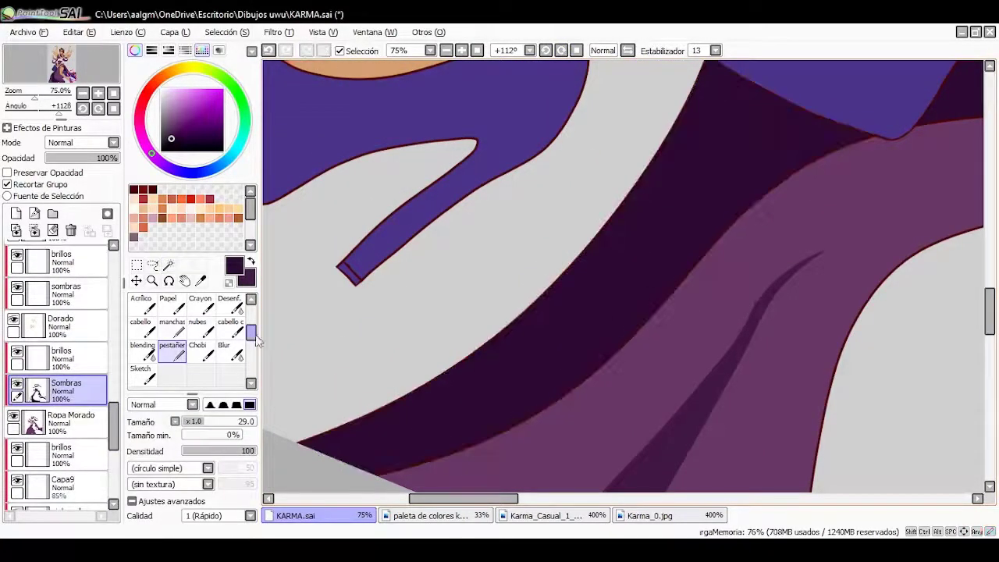
scroll(59, 351, up, 5)
click(59, 254)
click(167, 266)
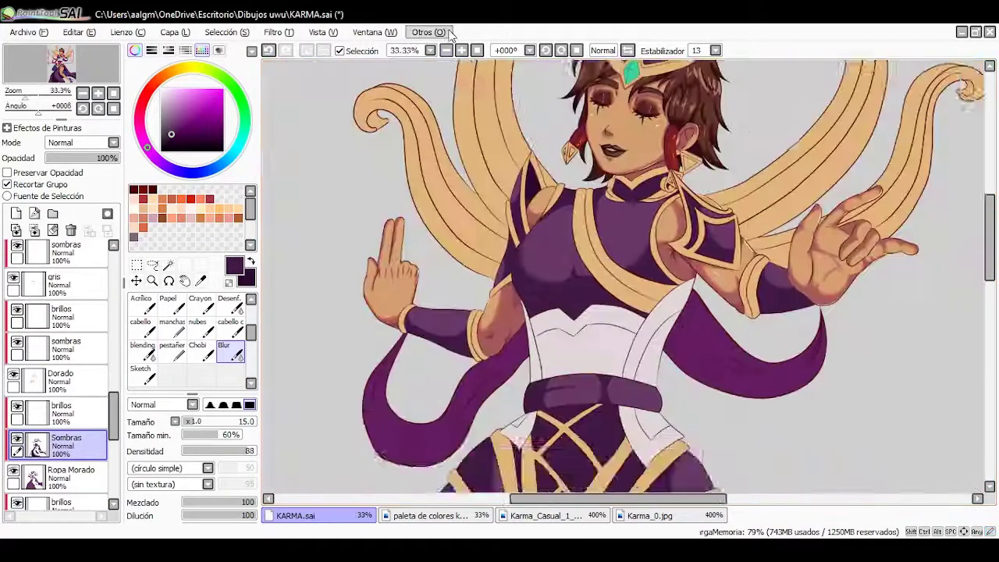
scroll(693, 200, up, 3)
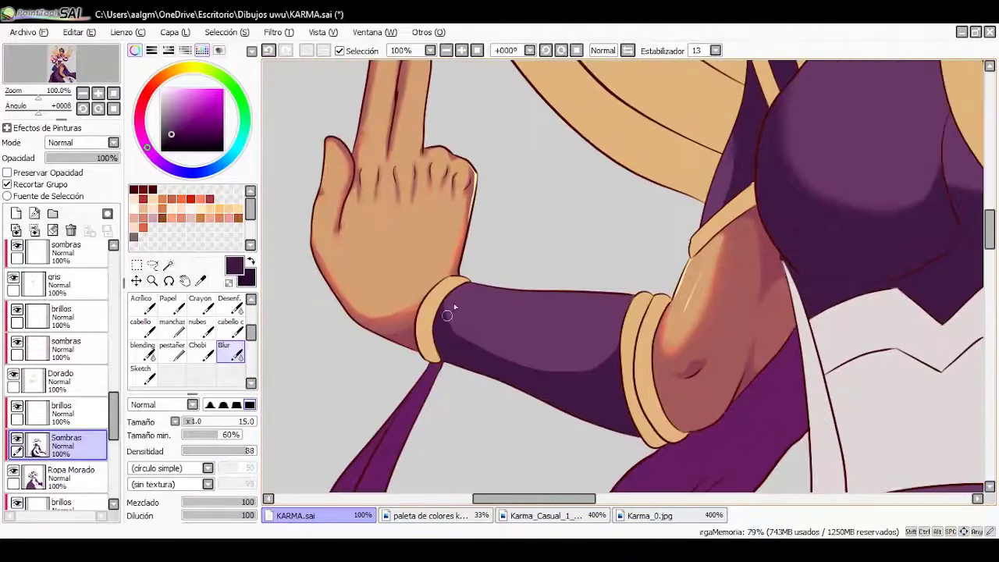
scroll(530, 367, down, 3)
scroll(538, 367, down, 5)
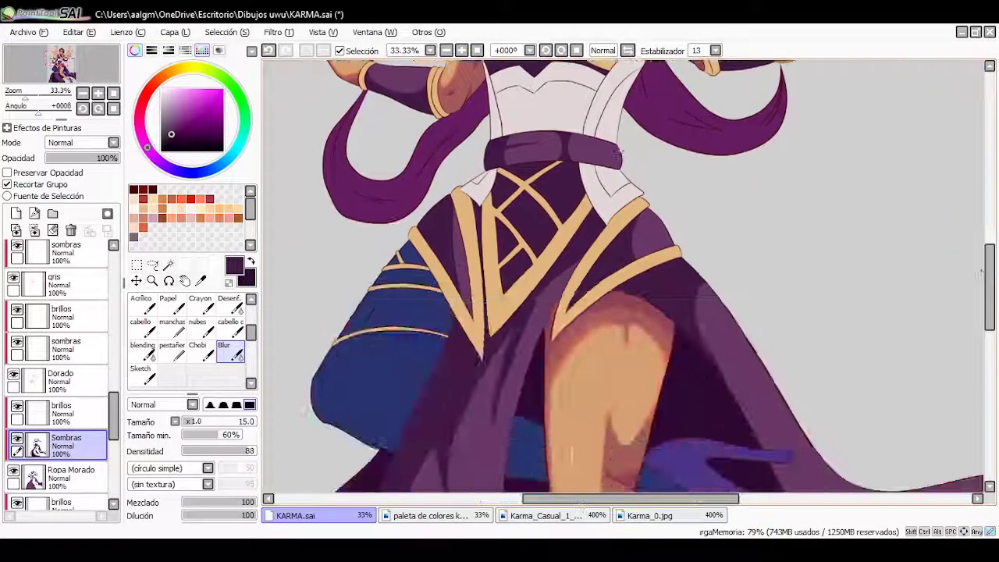
Blend the waist belt's fold and band shadows with the Blur brush at size 10 and the Desenf. brush at size 15
scroll(562, 367, up, 3)
scroll(579, 368, down, 1)
scroll(462, 116, up, 3)
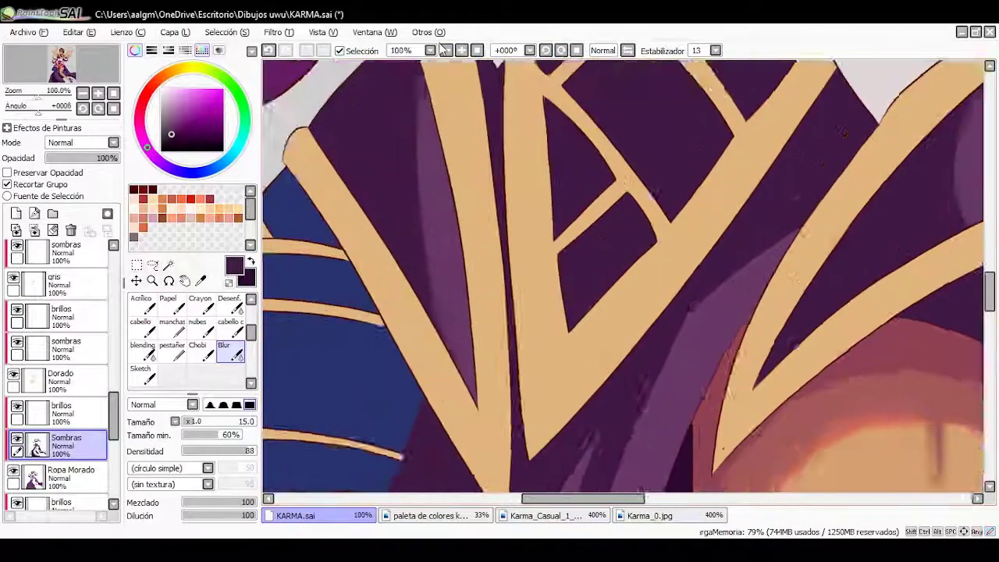
drag(532, 102, 345, 326)
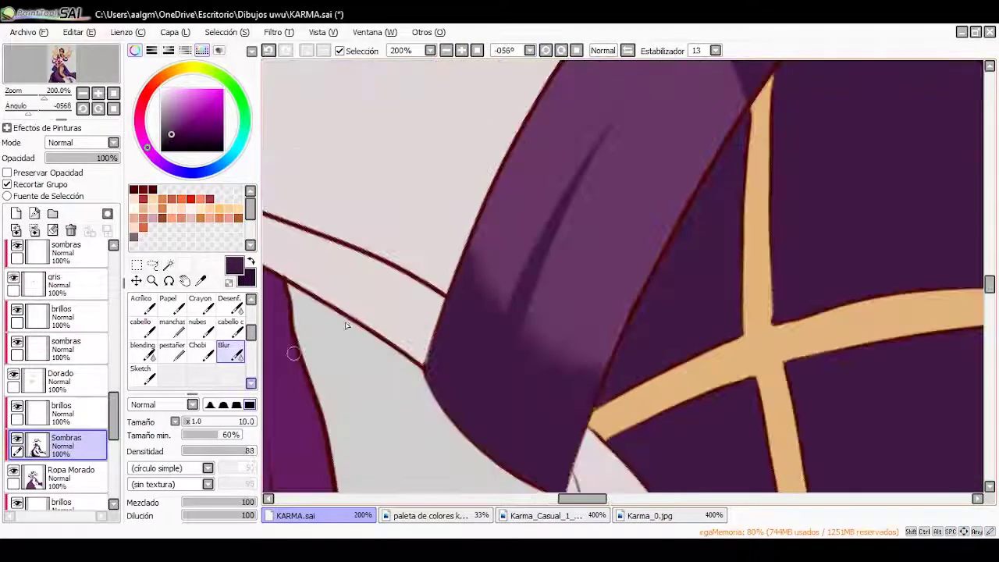
key(Home)
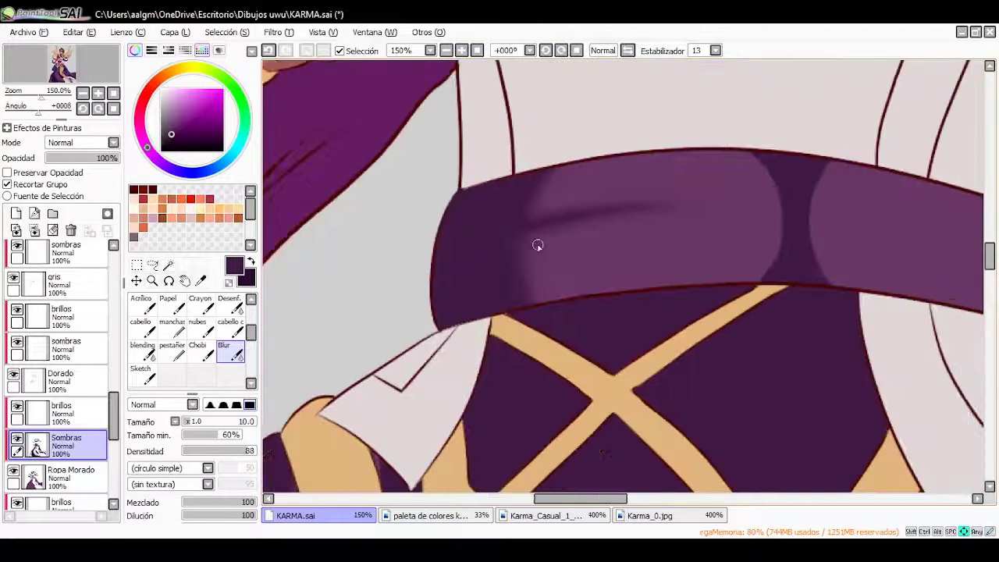
scroll(591, 188, down, 1)
key(d)
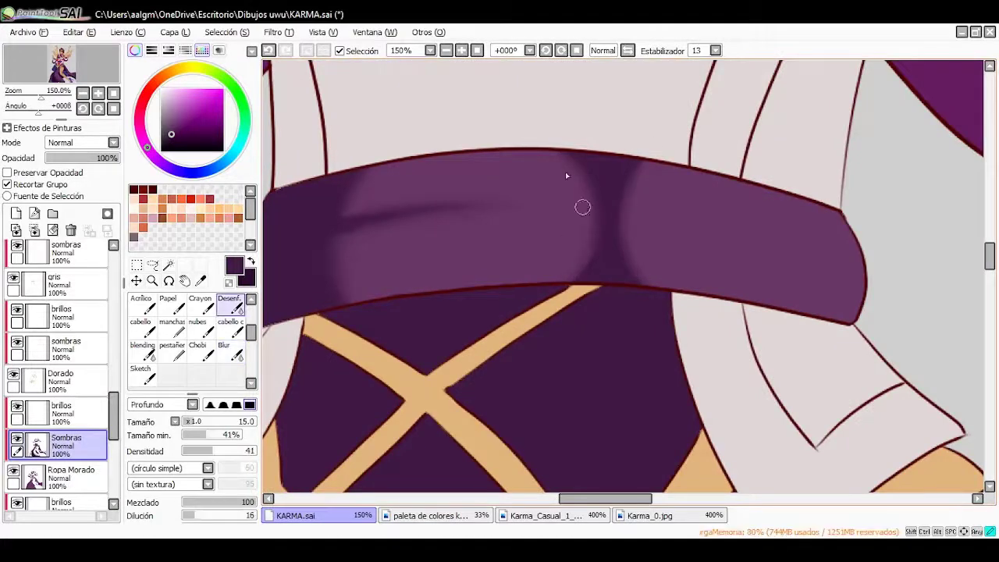
scroll(612, 145, down, 3)
Soften the long fold shadows on the upper skirt below the gold V trim with the Blur brush at size 22
key(b)
scroll(505, 225, up, 2)
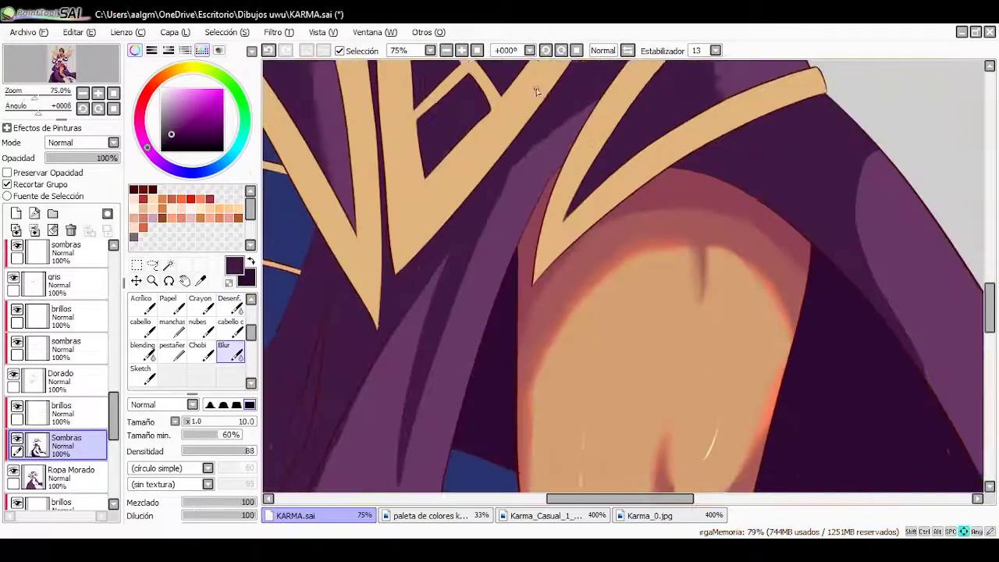
drag(477, 324, 526, 228)
drag(498, 448, 471, 379)
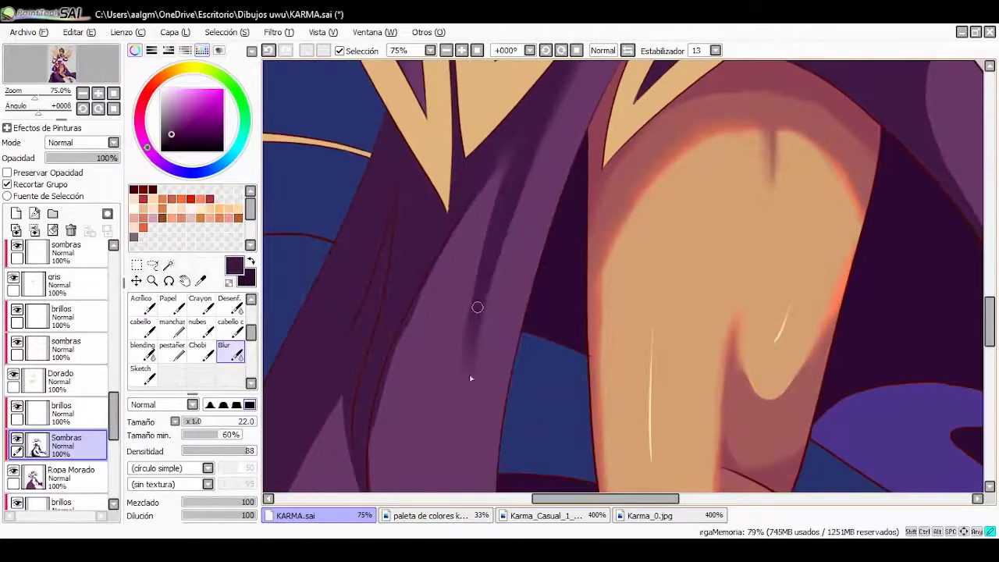
drag(492, 183, 434, 205)
drag(510, 73, 490, 271)
Blend the fold shadows on the lower skirt and its rear panel, raising the Blur brush to size 28
scroll(490, 272, down, 3)
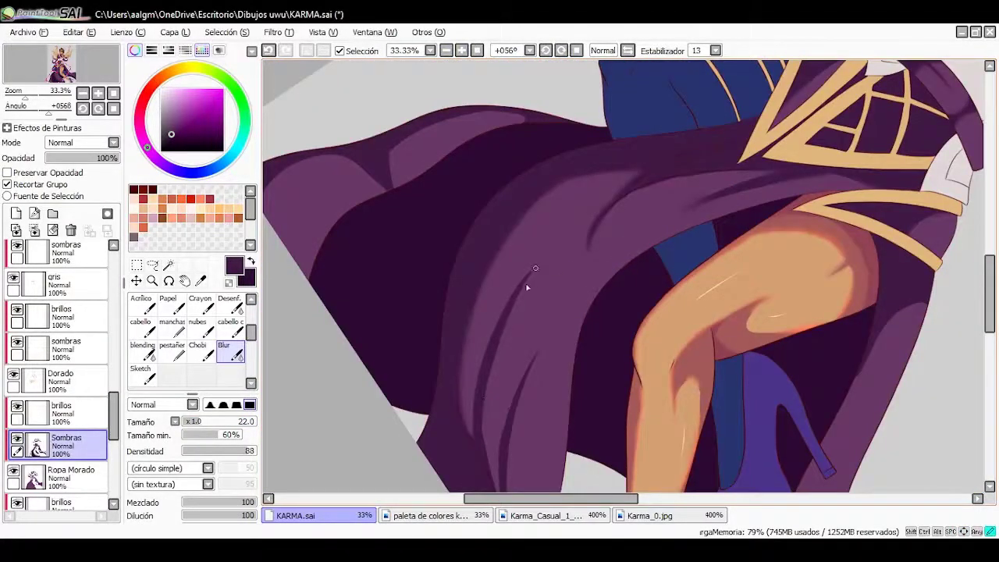
mouse_move(492, 397)
mouse_down()
mouse_move(528, 216)
mouse_move(481, 240)
mouse_move(595, 251)
mouse_up()
key(Delete)
key(e)
key(b)
click(250, 383)
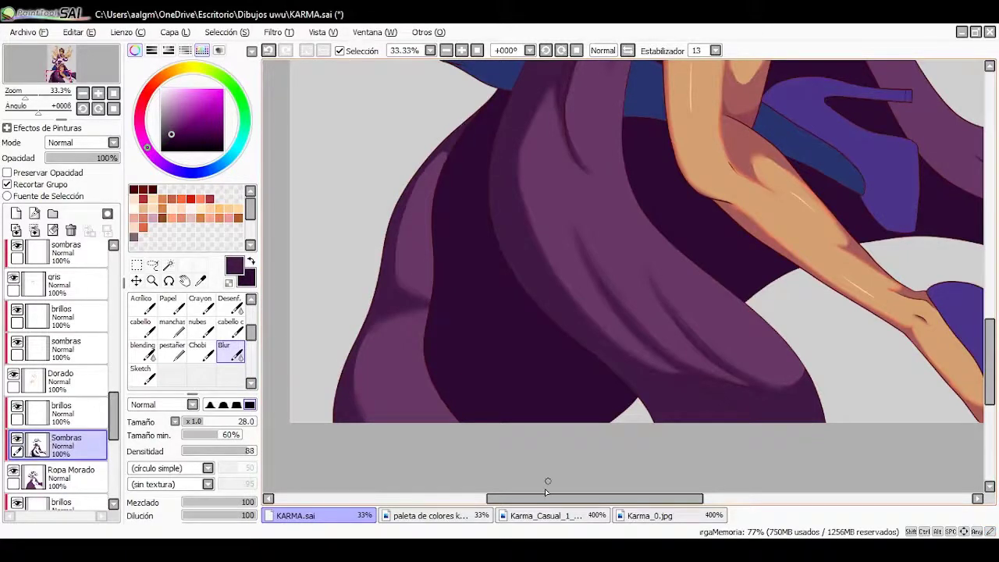
Preserve the Sombras layer's opacity and airbrush a magenta tint at size 15 along the purple top's shadow edges
scroll(545, 489, left, 3)
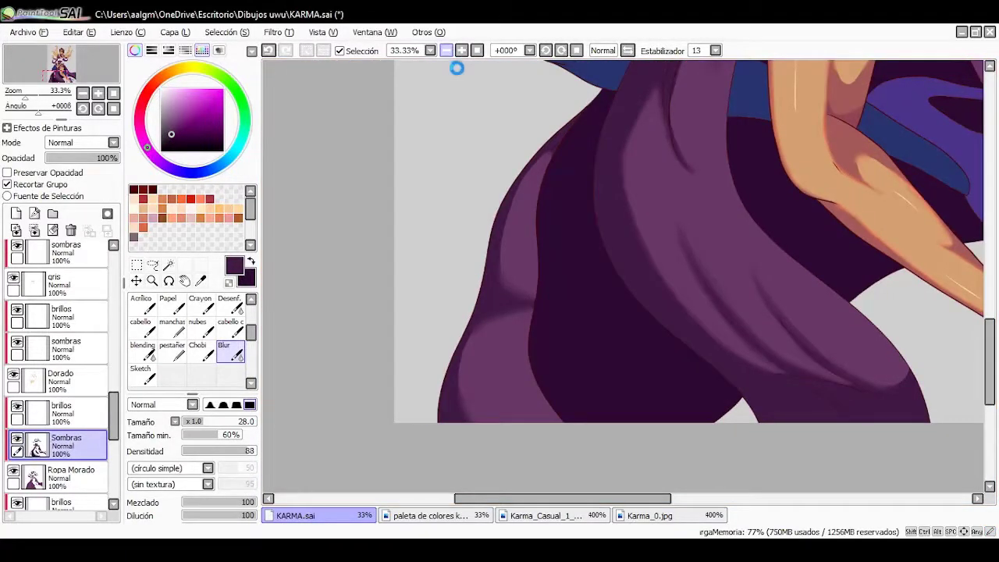
scroll(591, 334, right, 5)
scroll(591, 334, up, 3)
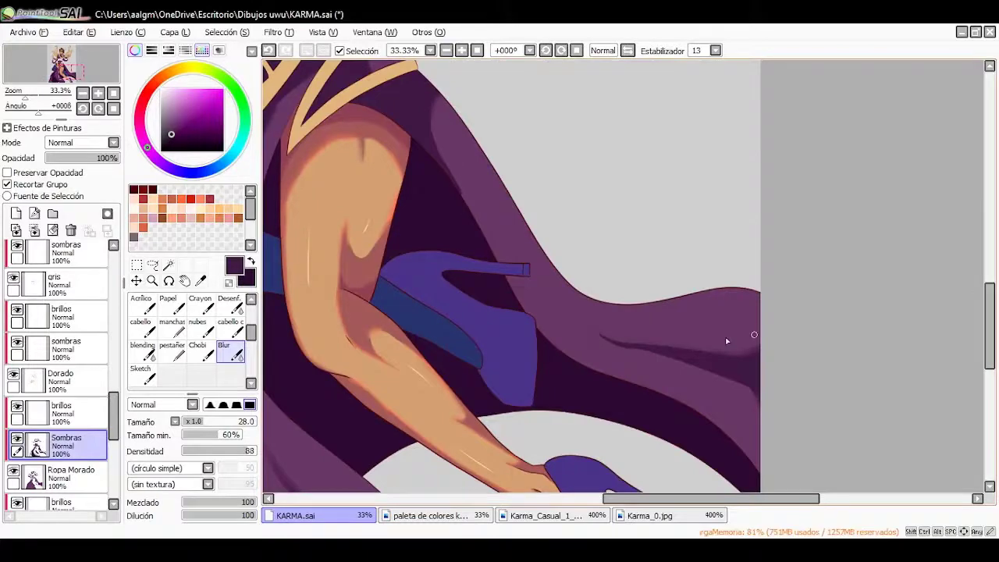
key(minus)
key(minus)
key(minus)
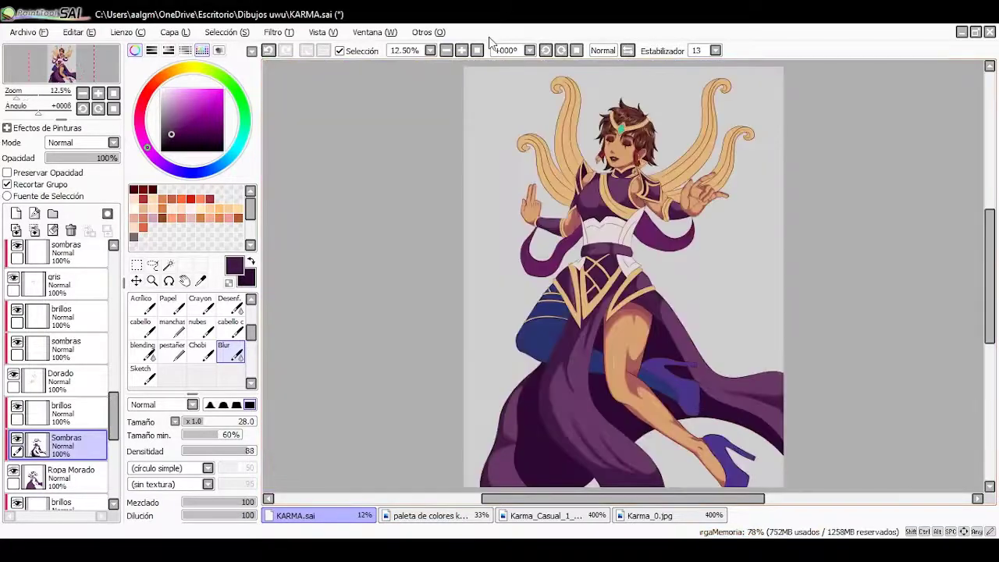
key(v)
key(plus)
key(plus)
key(plus)
key(plus)
key(plus)
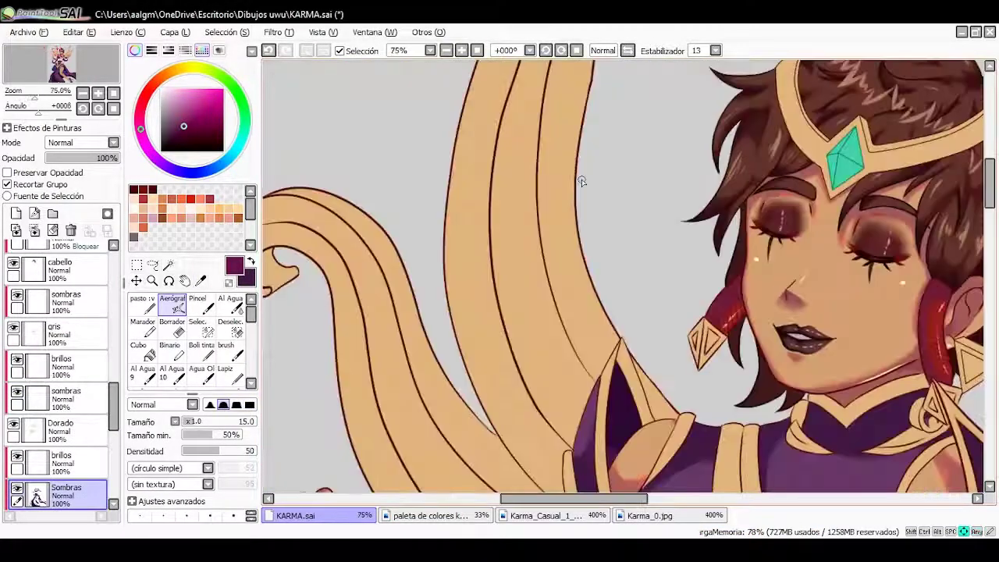
key(plus)
key(plus)
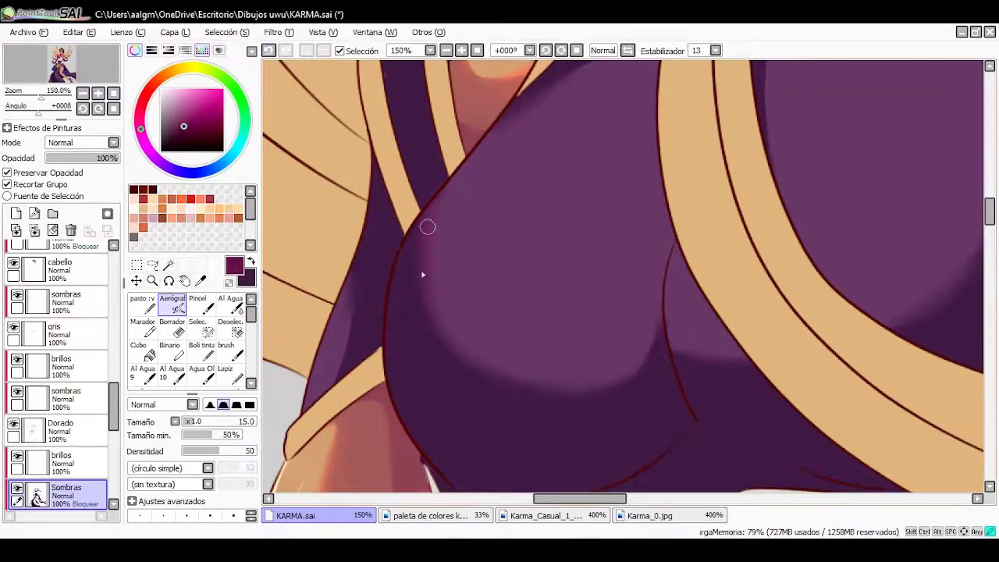
key(b)
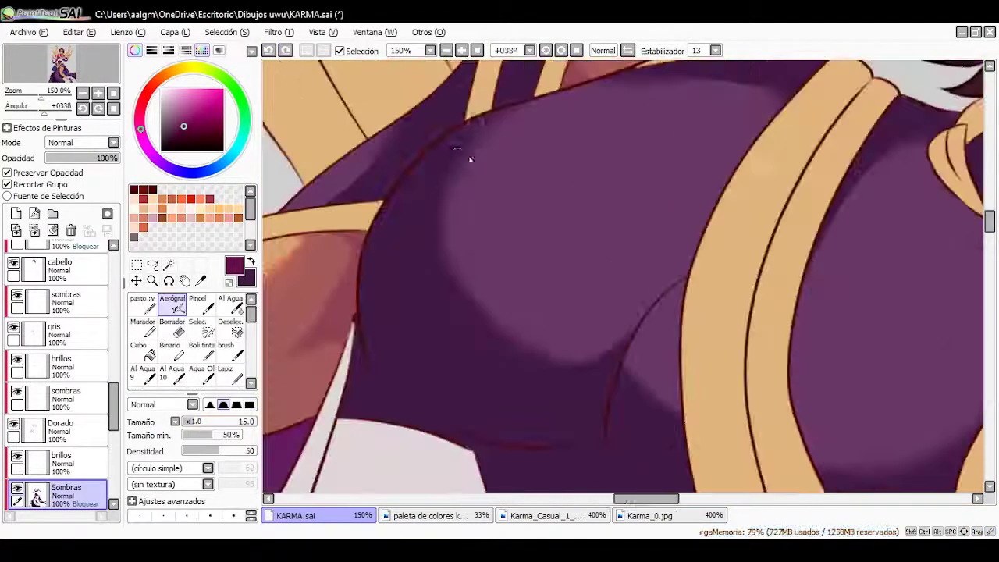
Blend the magenta tint on the chest and shoulder shadows with the Desenf. brush at size 22
key(minus)
key(minus)
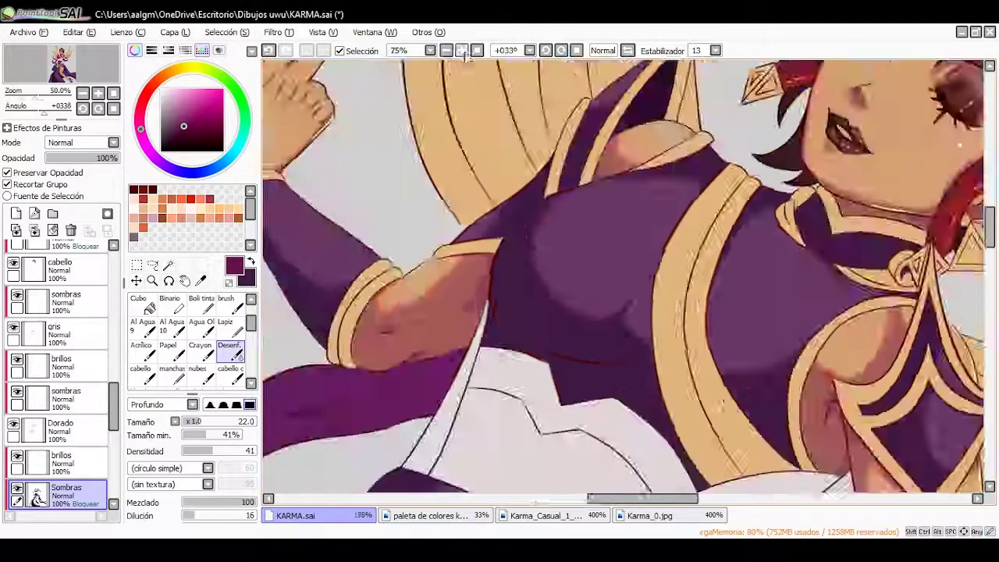
key(Home)
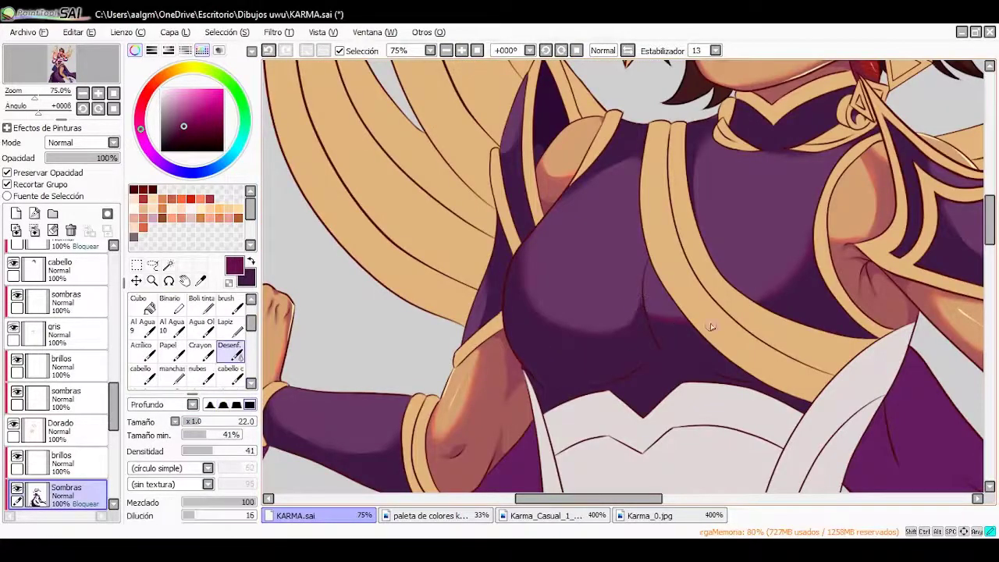
scroll(630, 275, up, 3)
drag(250, 388, 250, 406)
key(plus)
key(plus)
key(b)
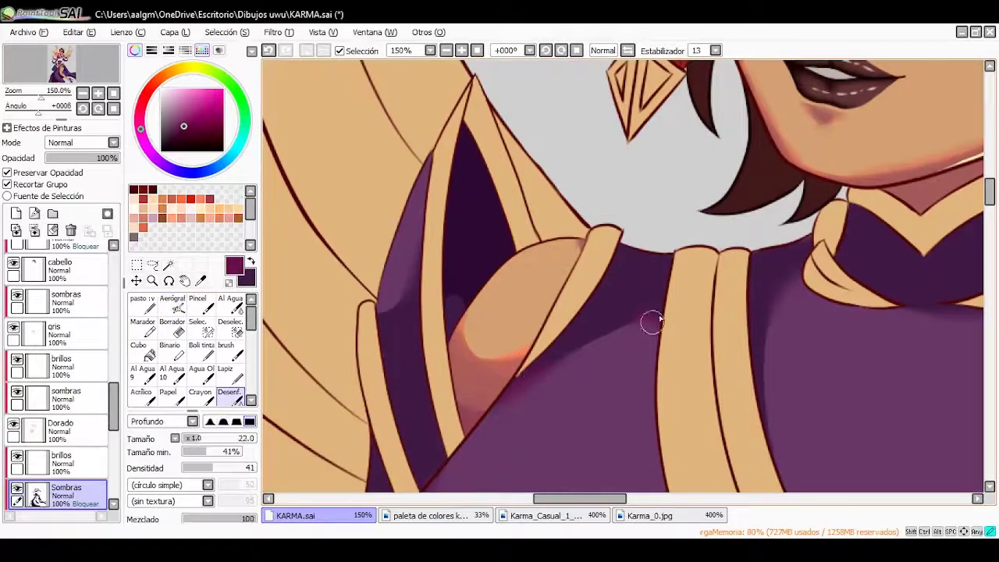
scroll(650, 319, right, 3)
scroll(504, 226, left, 3)
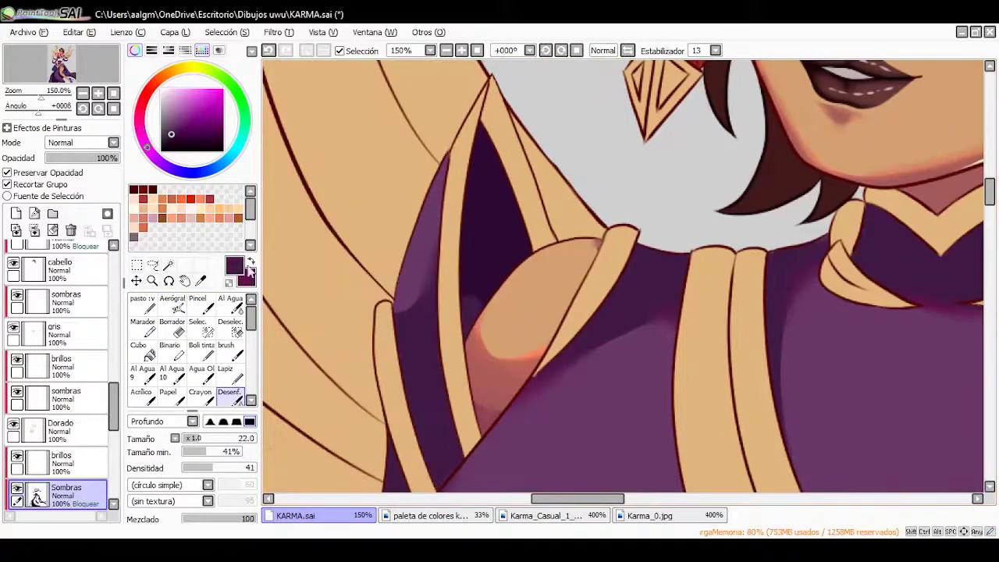
Airbrush the magenta tint at size 15 onto the forearm sleeve and the gold-trimmed shoulder flap's shadow edges
key(v)
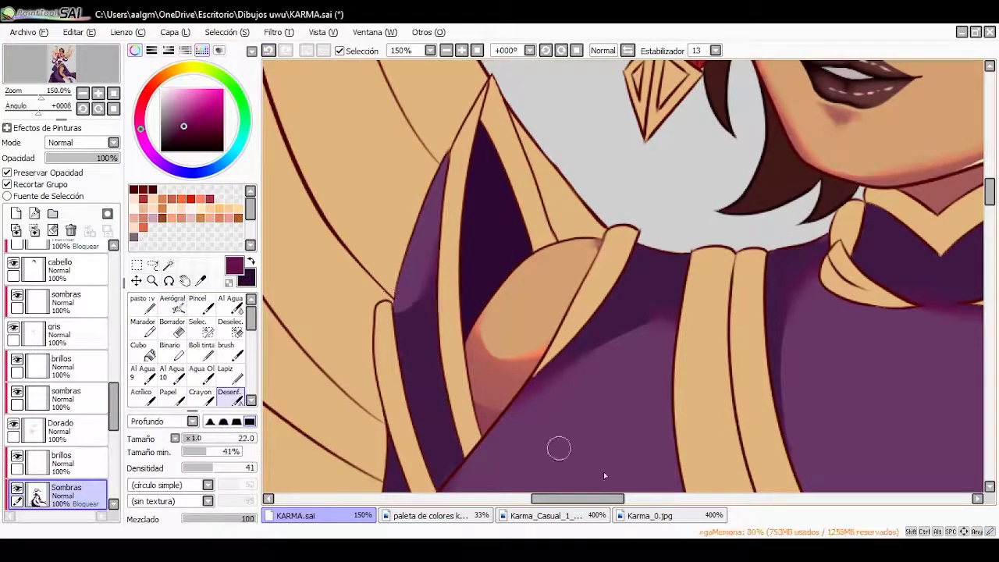
scroll(557, 448, down, 8)
scroll(557, 448, left, 2)
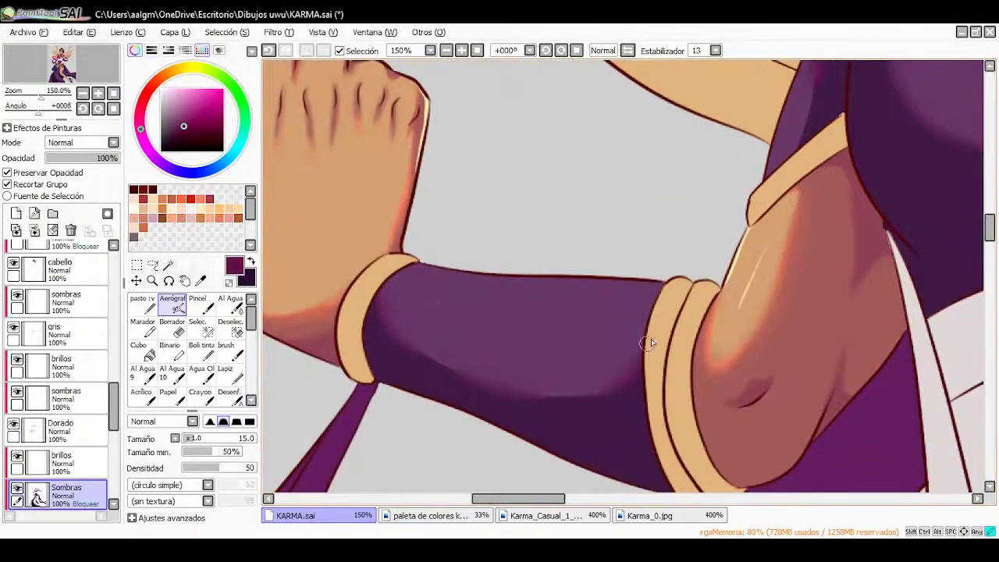
scroll(622, 401, right, 10)
scroll(617, 351, up, 6)
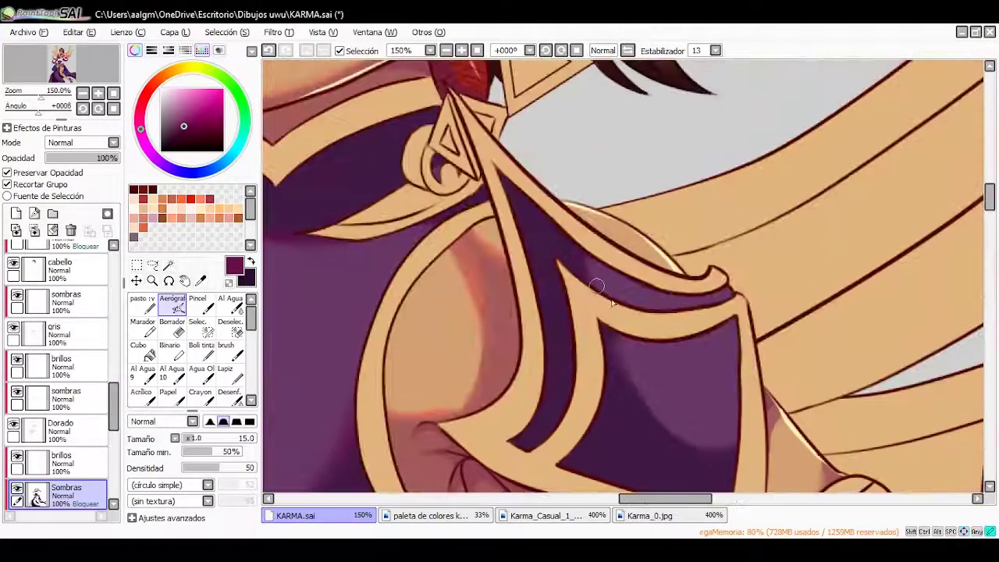
key(b)
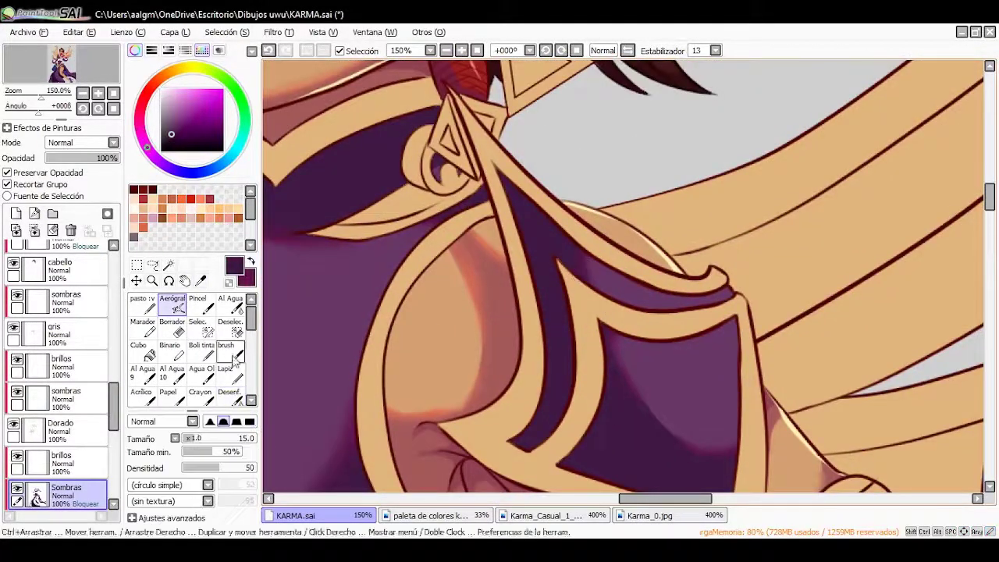
Airbrush the magenta tint at size 15 along the waist belt's shadow edges and blend it with the Desenf. brush at size 22
scroll(635, 503, down, 5)
scroll(468, 203, right, 5)
click(446, 51)
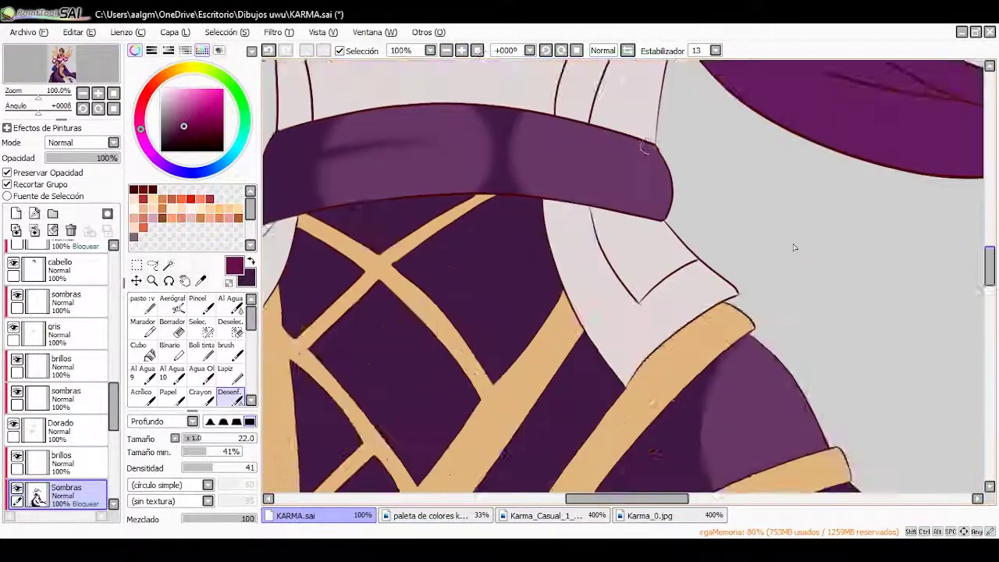
scroll(791, 245, up, 4)
scroll(509, 366, left, 3)
key(a)
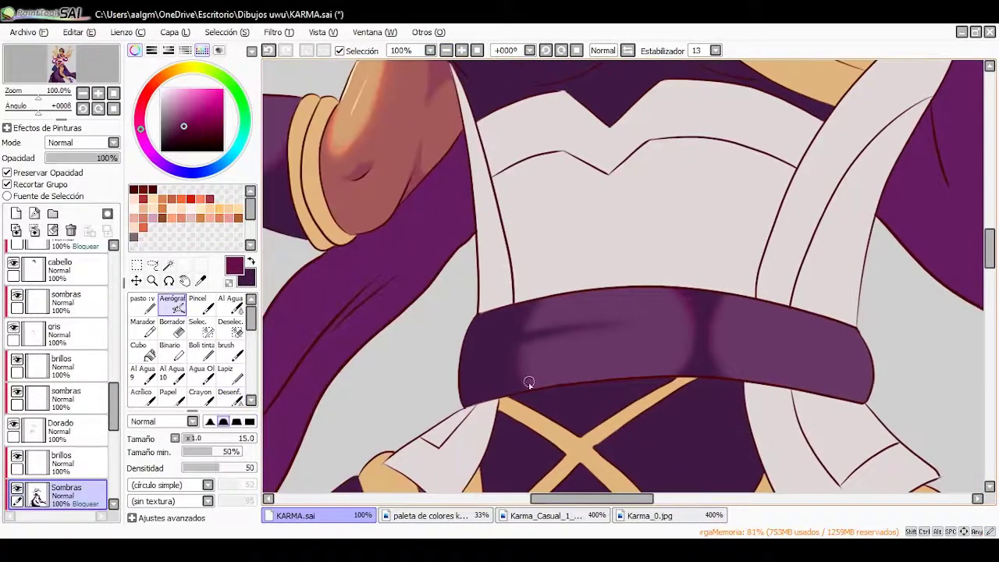
key(b)
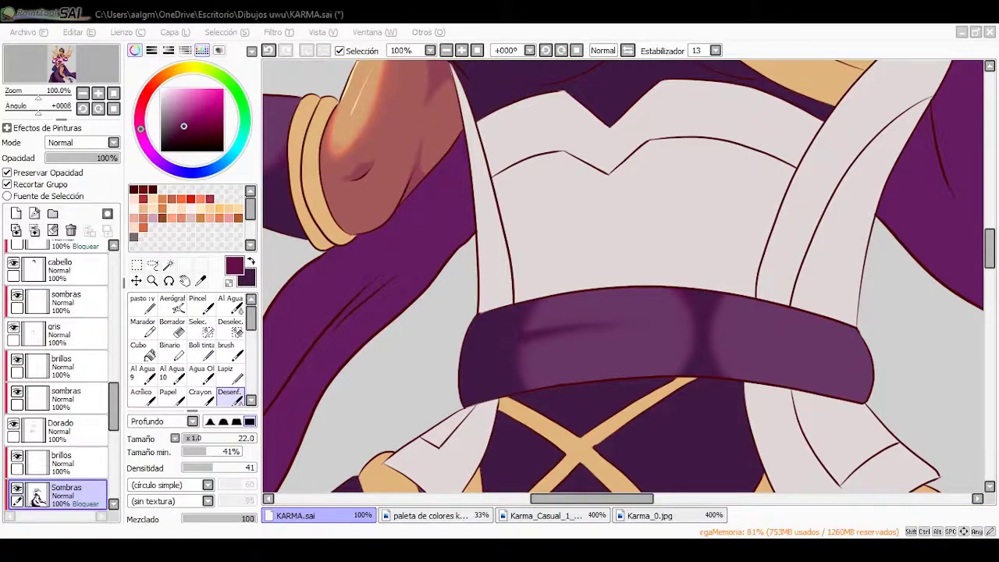
Paint dark fold shadows along the lower curve of the selected sash beneath the forearm sleeve with the pestañer brush, reducing its size to 17
scroll(368, 238, down, 5)
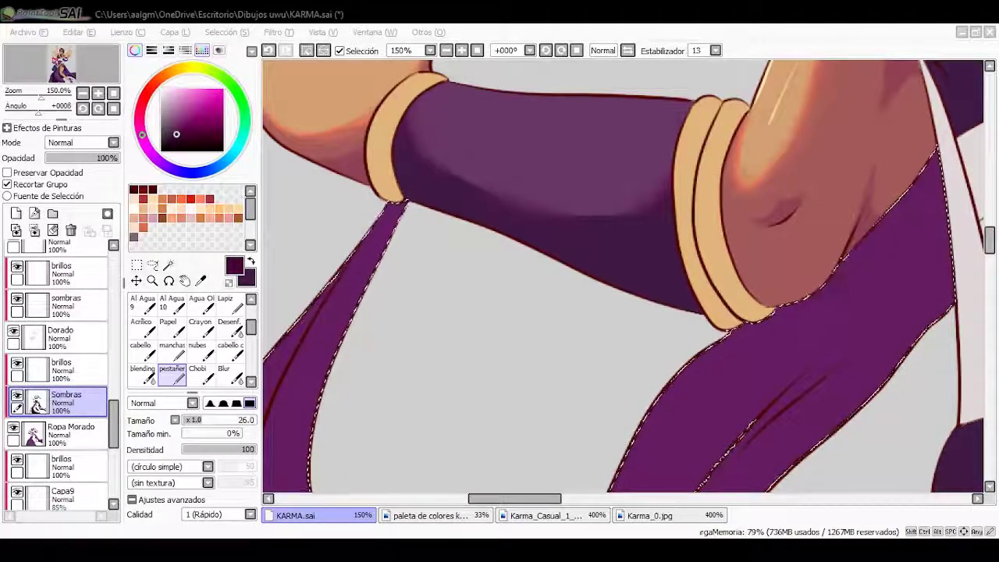
drag(382, 343, 283, 315)
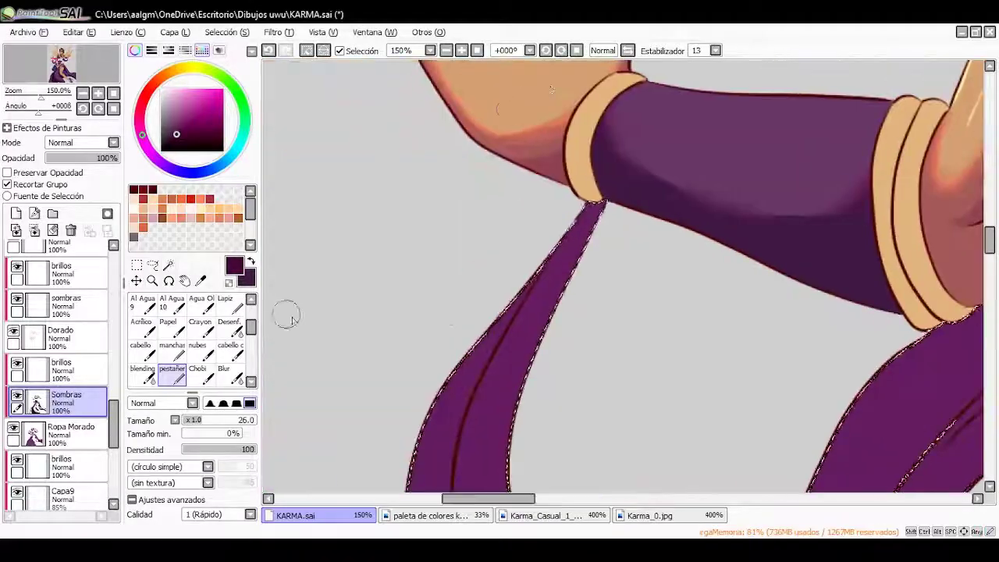
scroll(424, 304, down, 2)
mouse_move(423, 305)
mouse_down()
mouse_move(517, 383)
mouse_move(601, 367)
mouse_move(430, 258)
mouse_move(441, 218)
mouse_up()
click(560, 51)
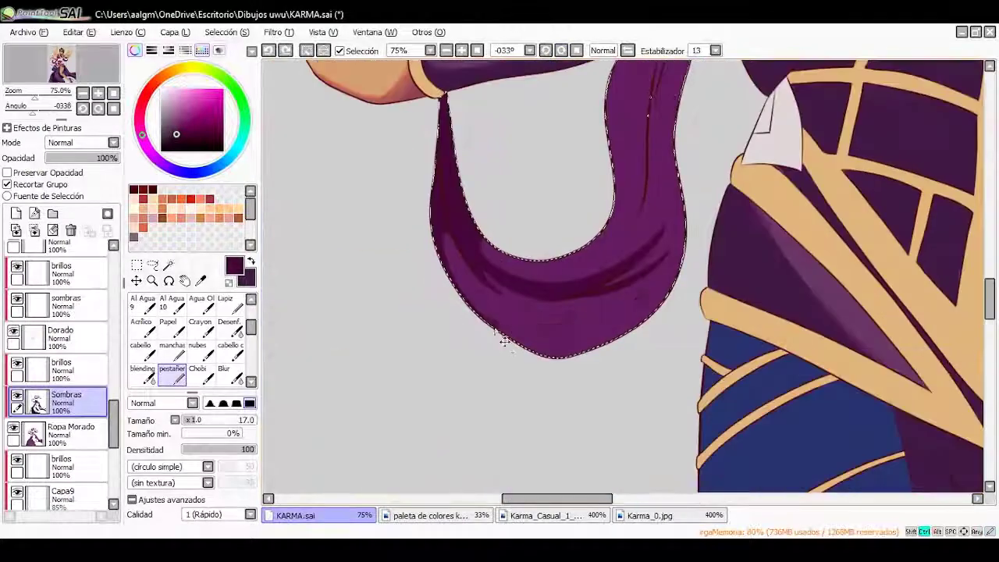
drag(503, 341, 609, 327)
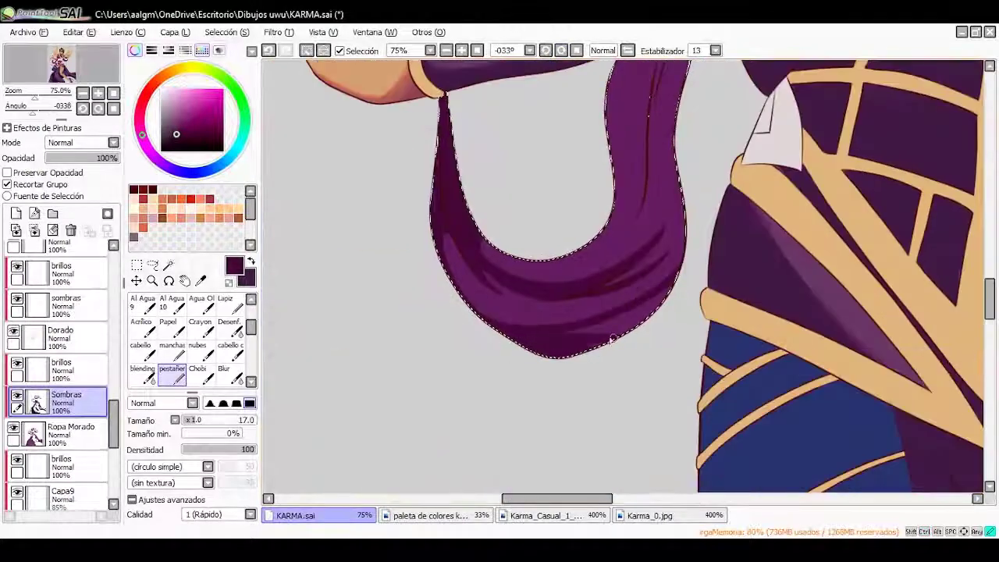
Shade the same sash's upper part up to the white corset and soften its fold shadows with the Blur brush
scroll(609, 328, up, 2)
scroll(655, 269, up, 2)
mouse_move(655, 269)
mouse_down()
mouse_move(691, 227)
mouse_move(654, 181)
mouse_move(603, 248)
mouse_move(742, 221)
mouse_move(642, 206)
mouse_move(670, 214)
mouse_move(636, 394)
mouse_move(655, 245)
mouse_move(637, 373)
mouse_up()
scroll(691, 227, down, 2)
drag(32, 114, 38, 114)
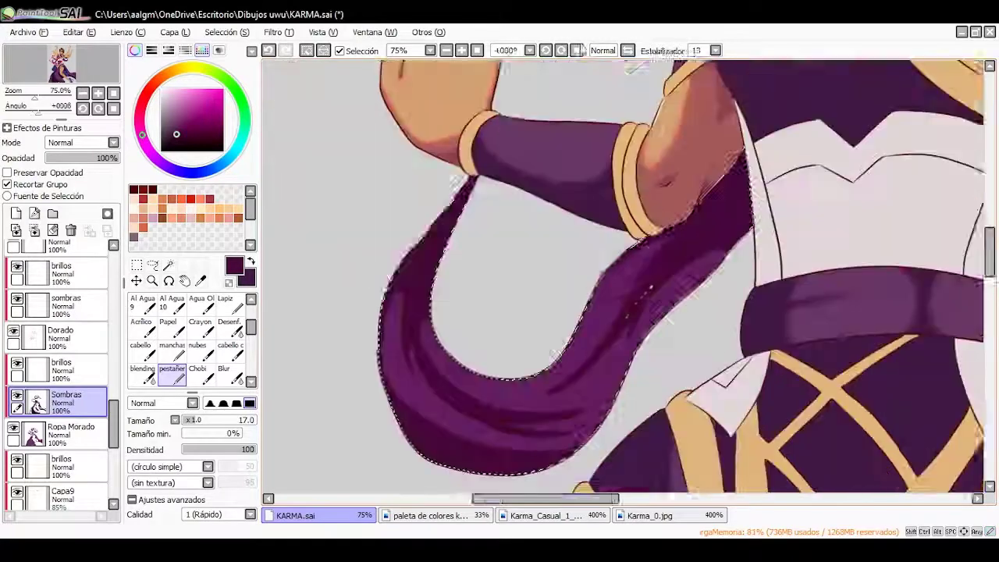
click(224, 374)
mouse_move(435, 318)
mouse_down()
mouse_move(527, 405)
mouse_move(576, 434)
mouse_up()
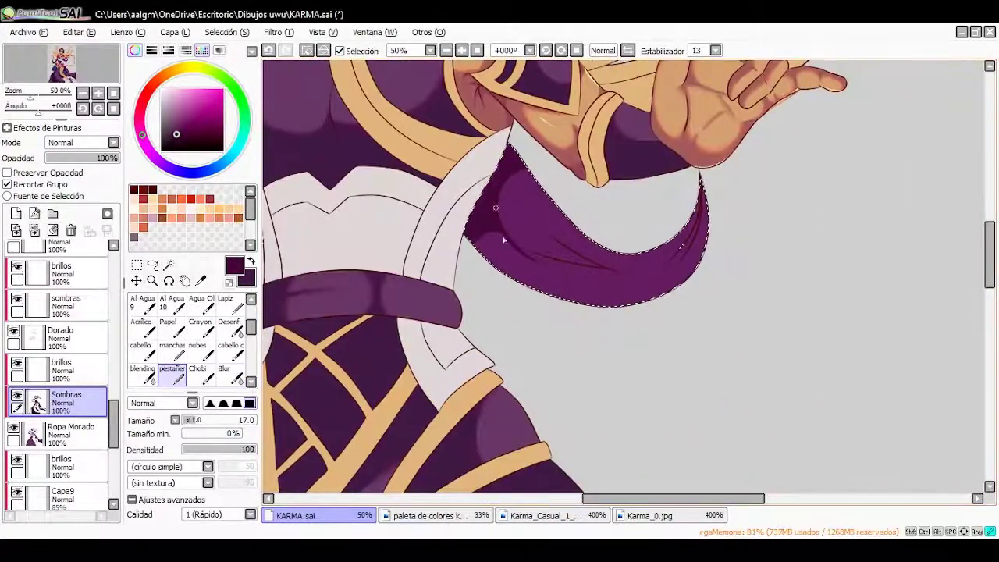
Paint dark fold shadows on the sash hanging beneath the outstretched arm with the pestañer brush at size 17
scroll(504, 240, up, 2)
drag(504, 240, 393, 290)
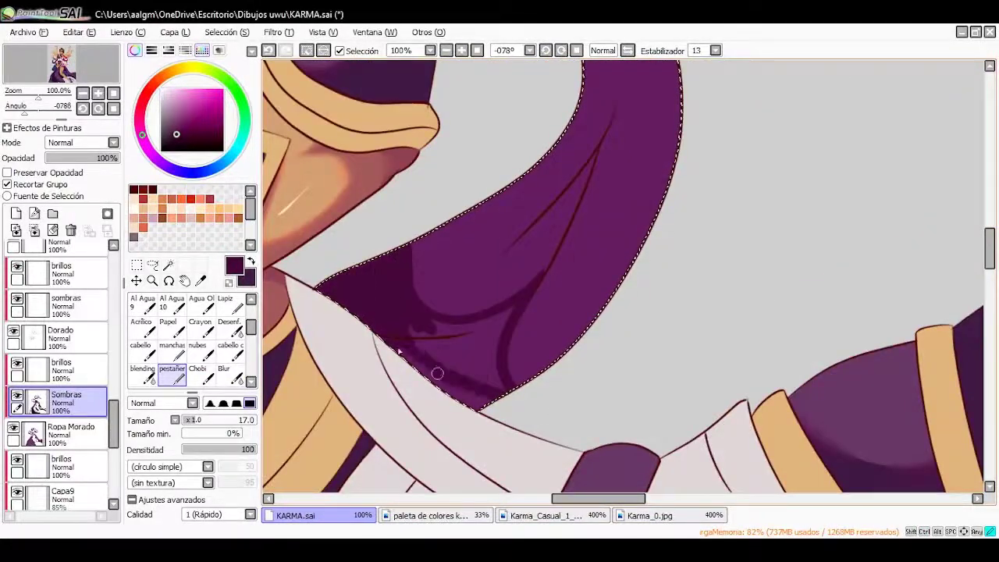
scroll(519, 292, up, 2)
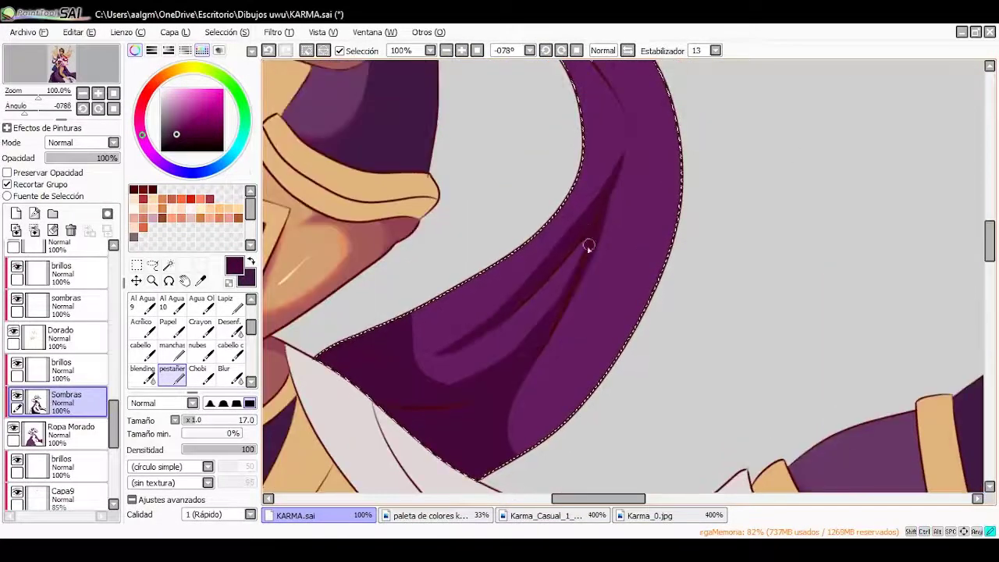
scroll(586, 245, up, 2)
key(Home)
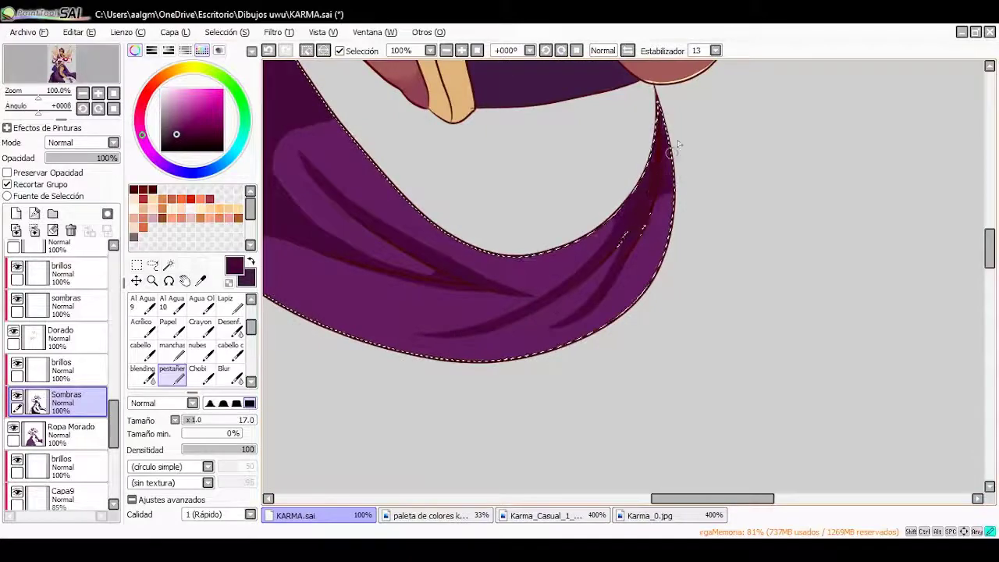
mouse_move(416, 228)
mouse_down()
mouse_move(607, 298)
mouse_move(462, 288)
mouse_move(535, 286)
mouse_up()
Soften the fold shadows on the sash beneath the outstretched arm with the Blur brush at size 18
scroll(607, 297, down, 4)
scroll(462, 289, up, 3)
key(Home)
scroll(497, 181, down, 3)
scroll(352, 209, up, 3)
key(b)
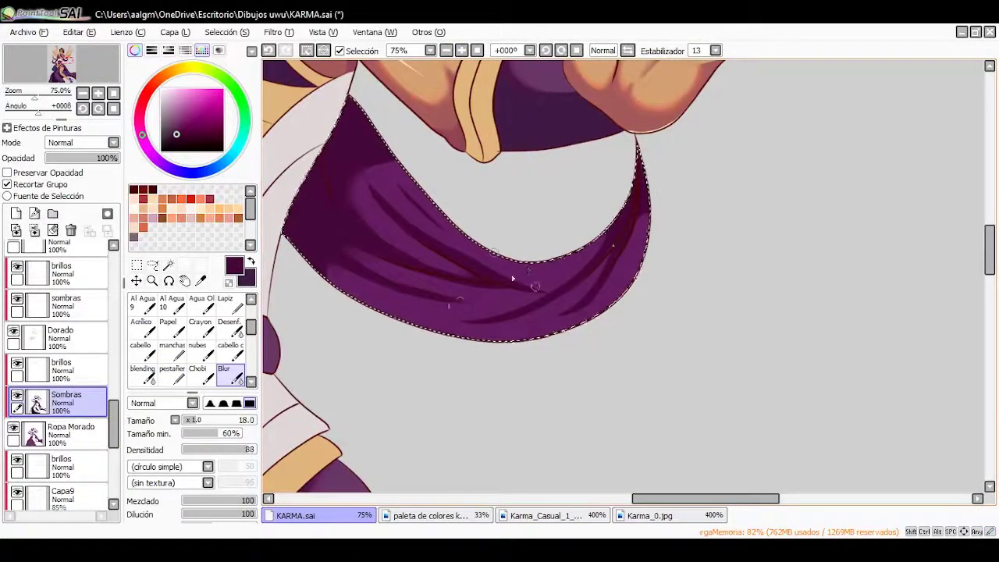
Choose a reddish magenta, tint the sash's opacity-locked shadow edges with it, and blend them with the Desenf. brush at size 35
scroll(639, 252, down, 5)
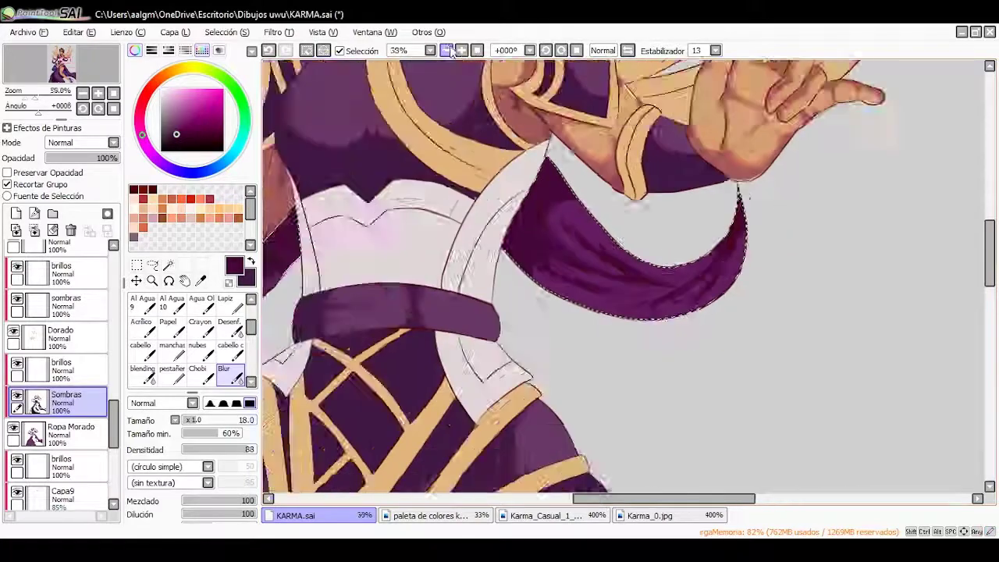
click(200, 280)
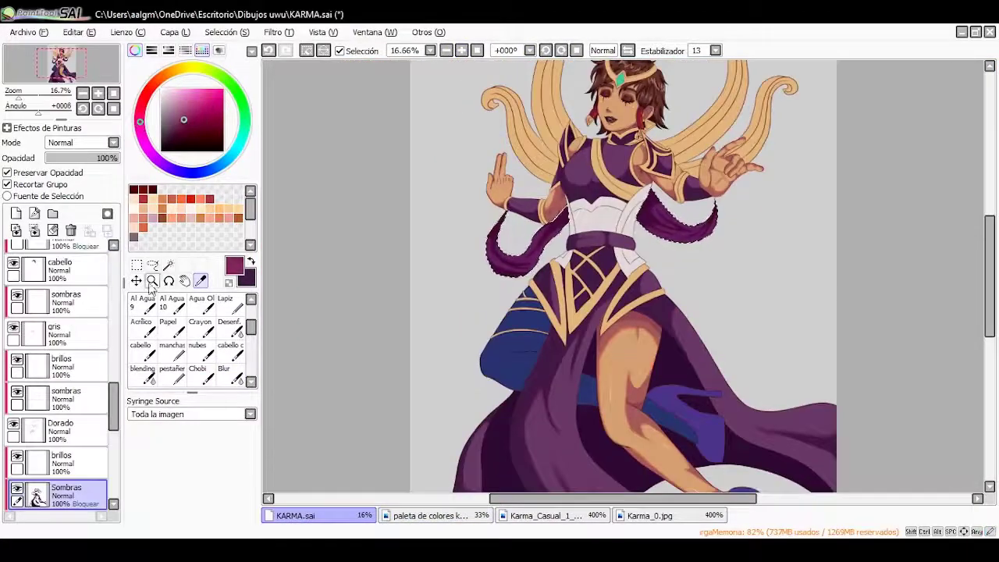
key(v)
scroll(517, 289, up, 5)
mouse_move(451, 346)
mouse_down()
mouse_move(470, 327)
mouse_move(626, 379)
mouse_move(534, 358)
mouse_move(679, 225)
mouse_up()
key(b)
key(h)
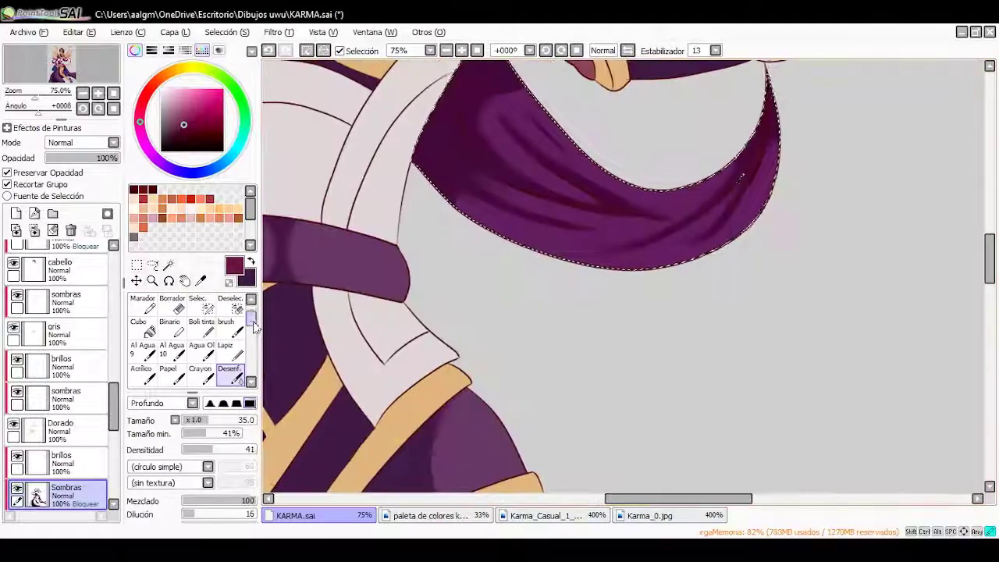
key(v)
key(b)
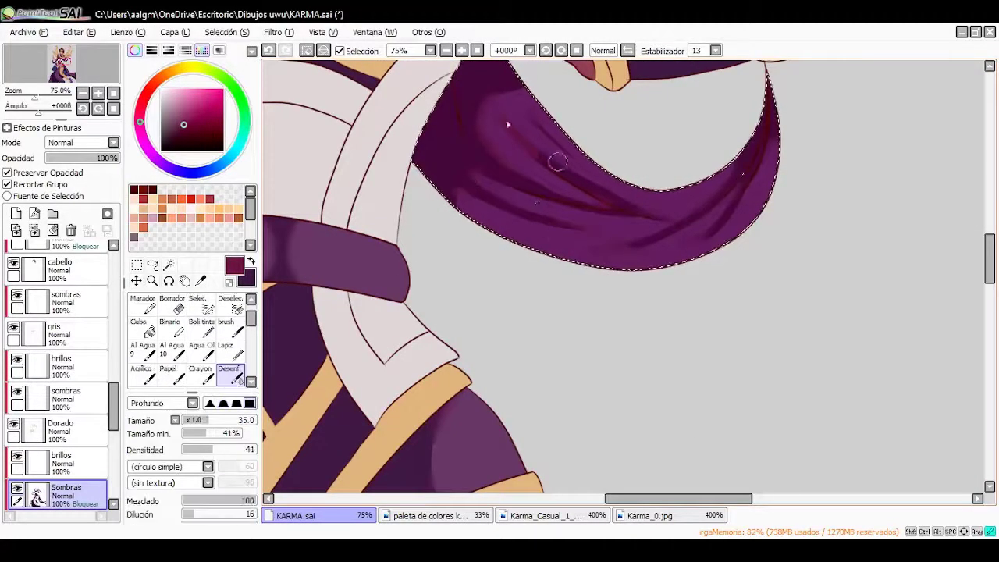
Clear the sash selection and recolour the purple skirt's outlines darker on the opacity-locked lineart layer
scroll(642, 240, down, 6)
click(59, 248)
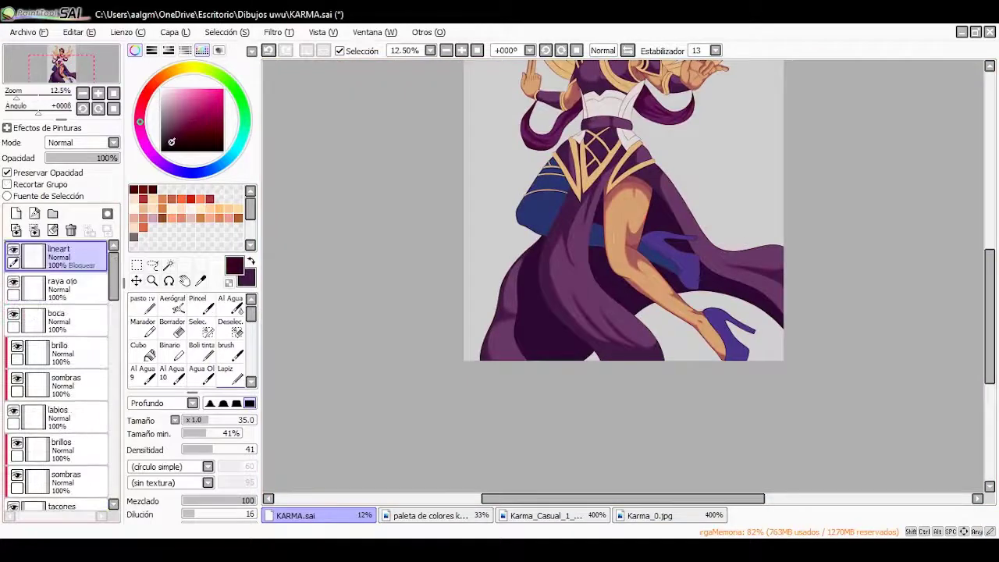
scroll(483, 78, up, 6)
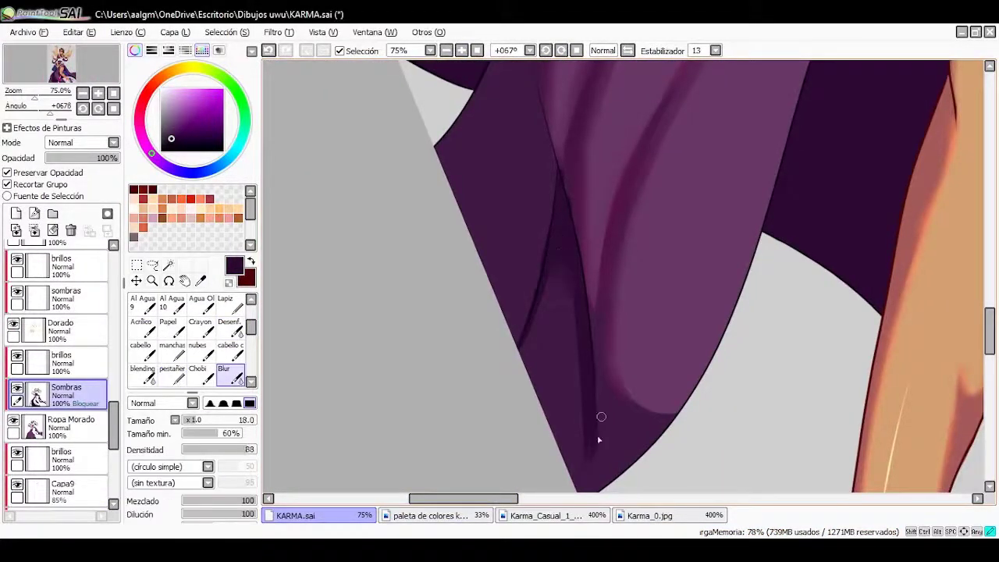
Paint dark fold shadows on the purple skirt with the pestañer brush at size 17 and soften them with the Desenf. and Blur brushes
key(Home)
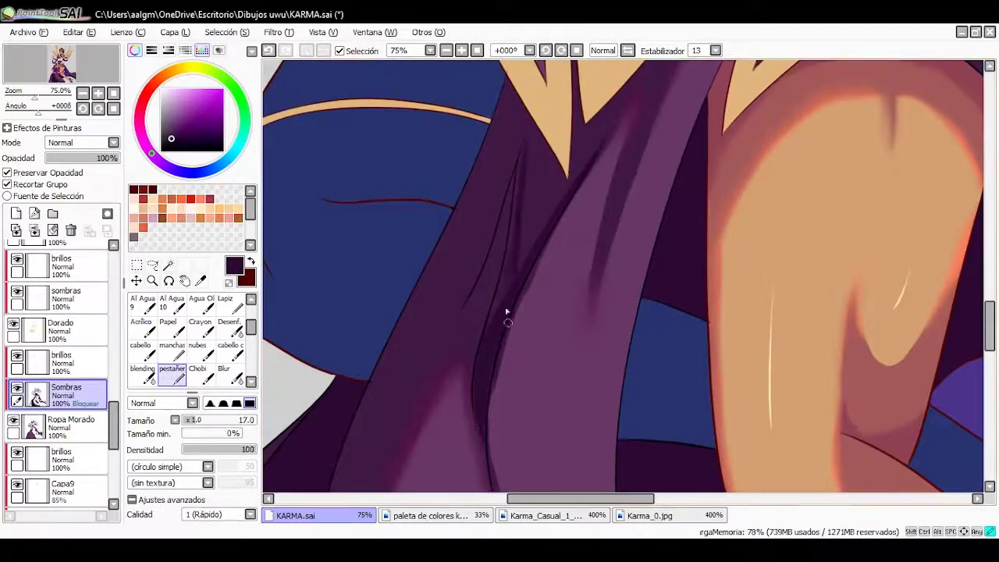
click(230, 326)
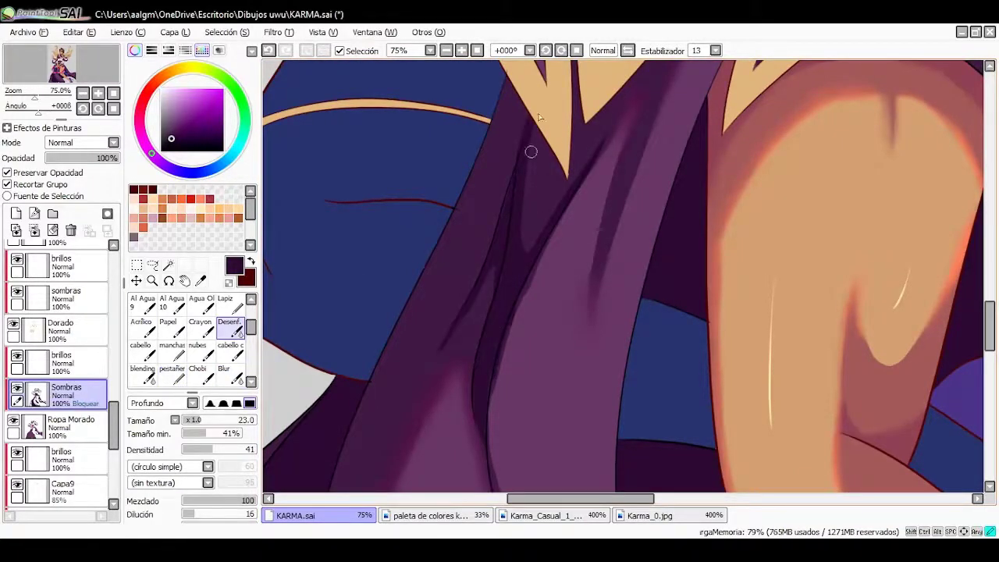
scroll(539, 117, down, 2)
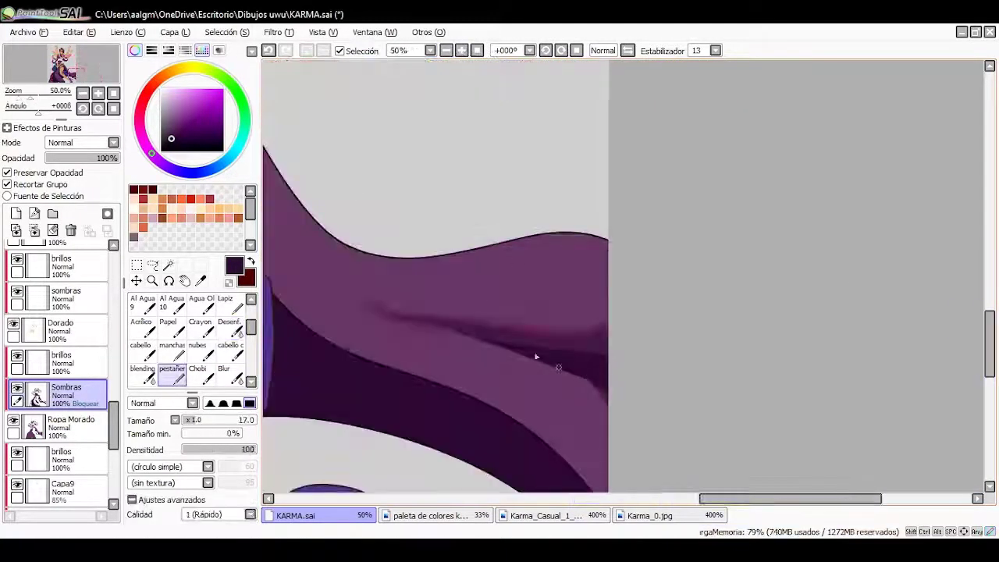
click(224, 373)
scroll(515, 234, down, 4)
scroll(589, 273, up, 5)
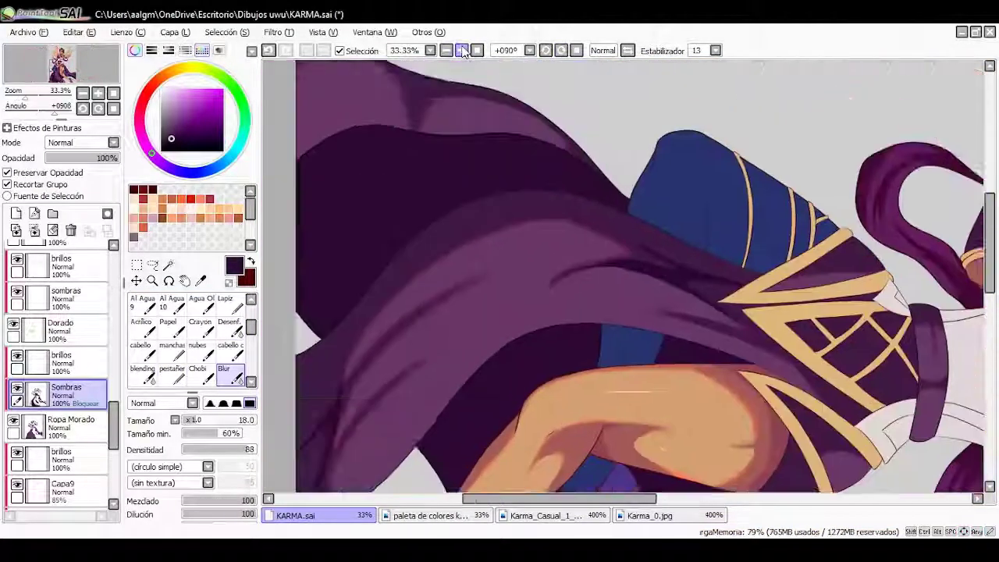
drag(586, 269, 591, 275)
Sample the dusty rose from the colour palette image and shade the gold armband and shoulder trims with the pestañer brush at size 35
scroll(517, 138, down, 5)
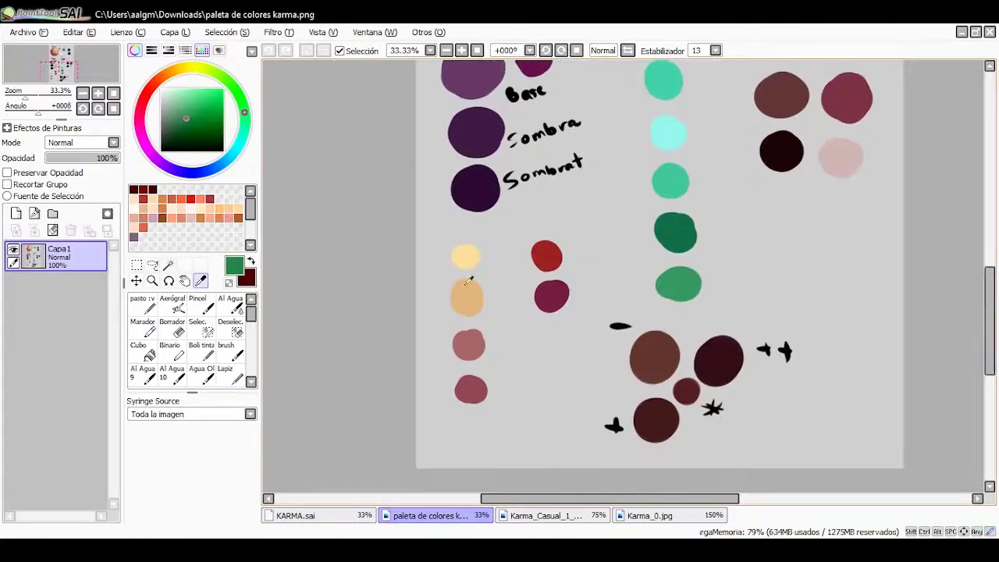
click(468, 344)
click(295, 515)
scroll(469, 353, up, 3)
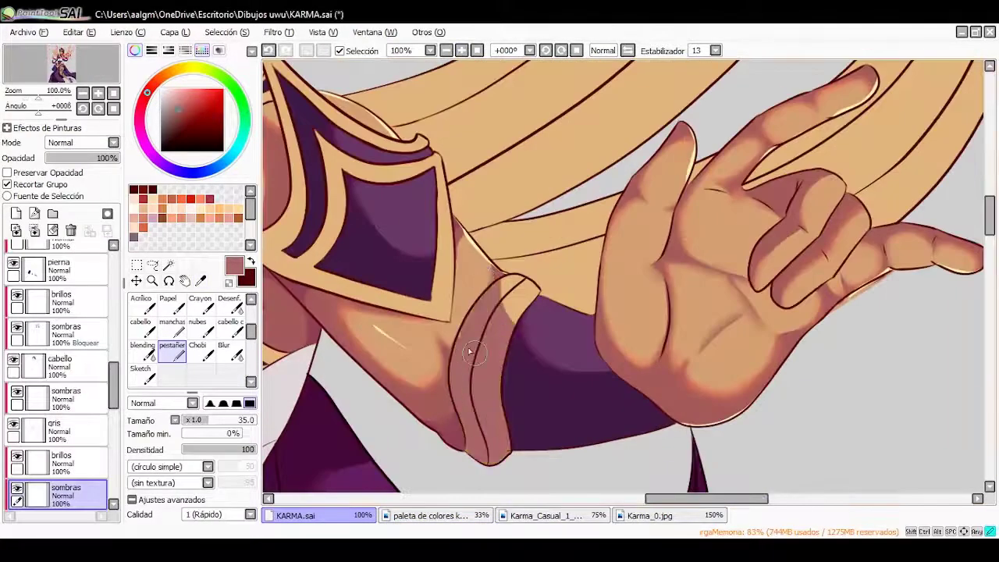
scroll(572, 319, left, 10)
scroll(595, 247, up, 3)
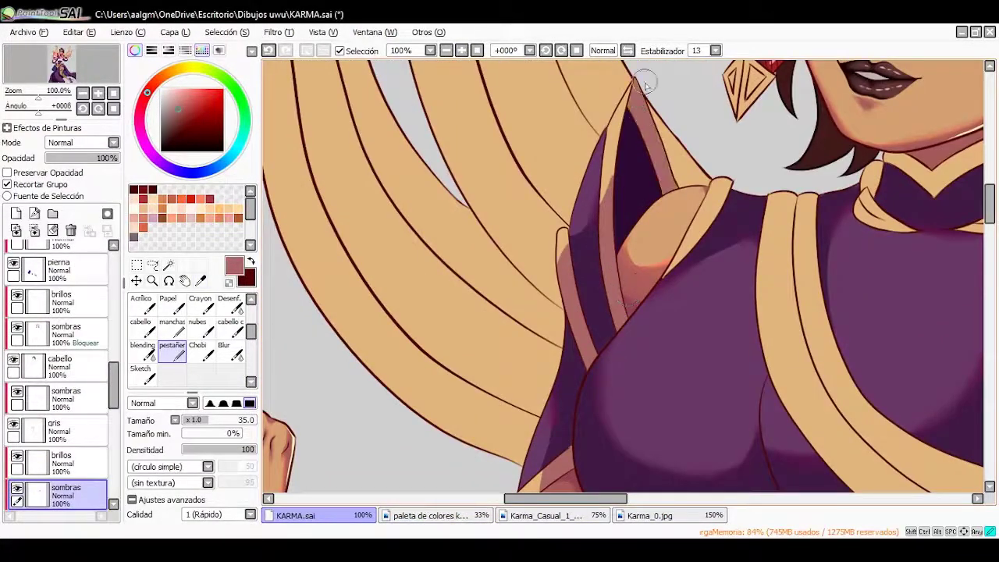
Paint dusty rose shadows on the gold strap crossing the chest with the pestañer brush at size 35
scroll(632, 234, down, 5)
scroll(632, 235, left, 3)
scroll(578, 221, down, 2)
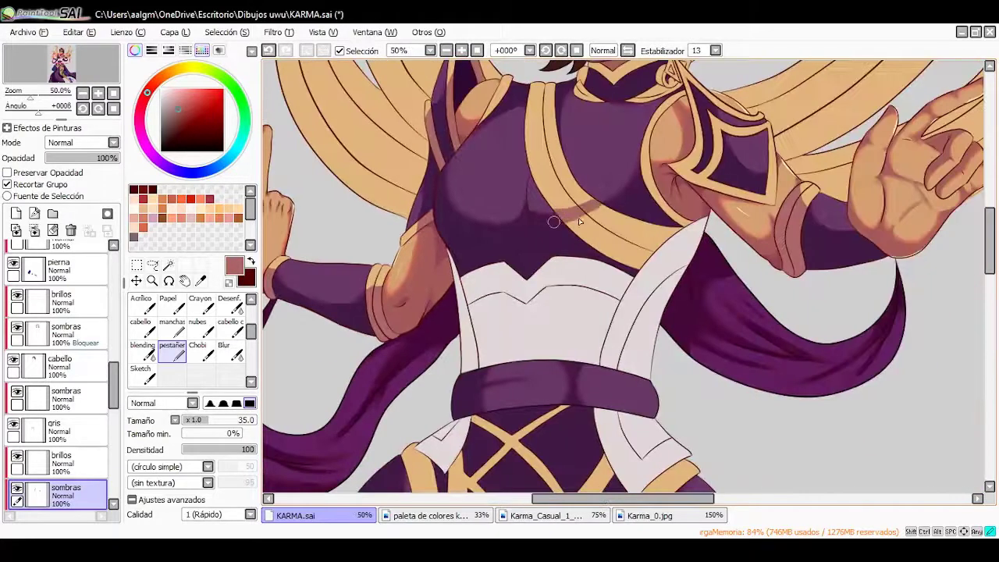
scroll(564, 234, up, 2)
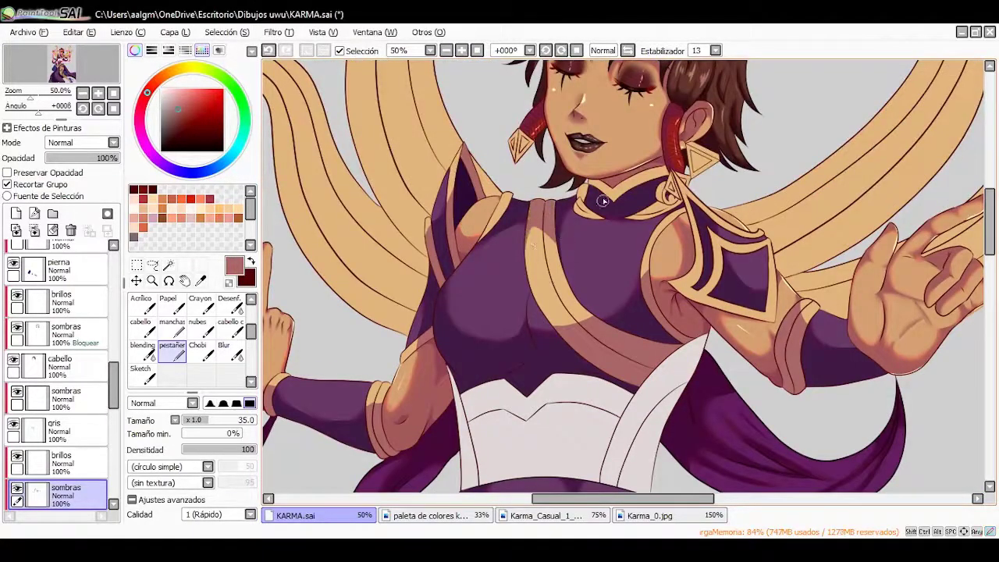
Shade the gold collar trim and the curled clasp beside it with the pestañer brush at size 10
scroll(607, 310, up, 3)
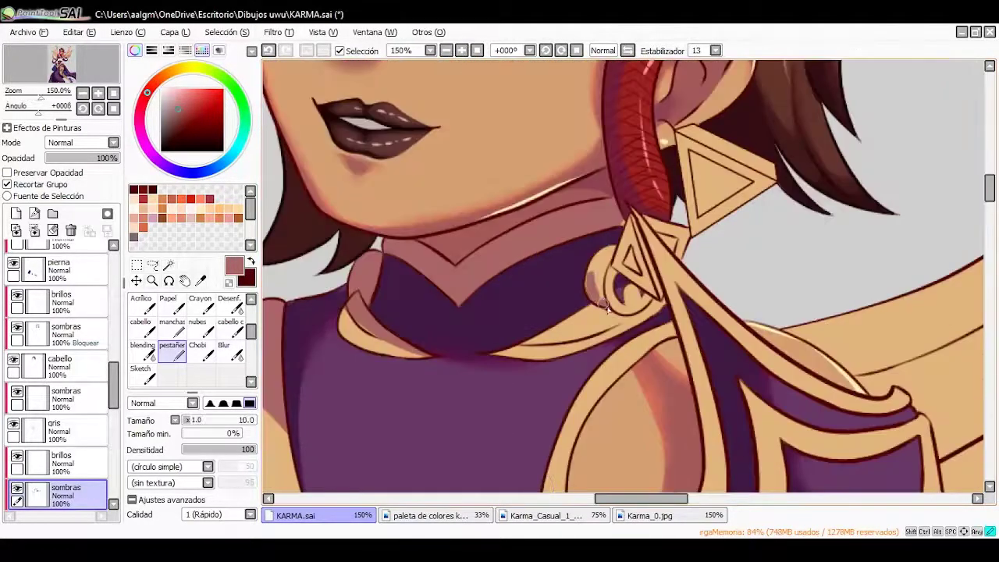
scroll(597, 341, up, 2)
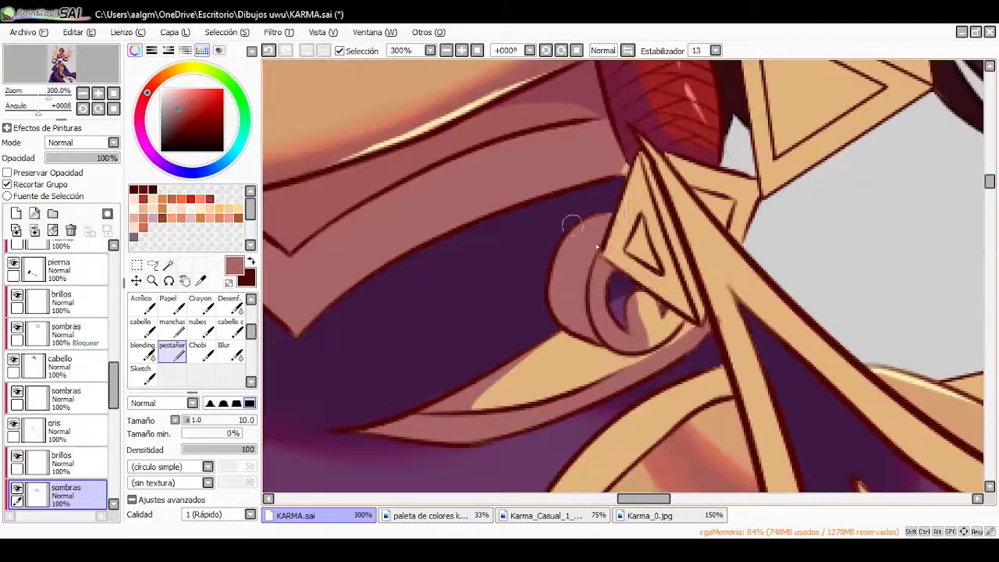
click(446, 50)
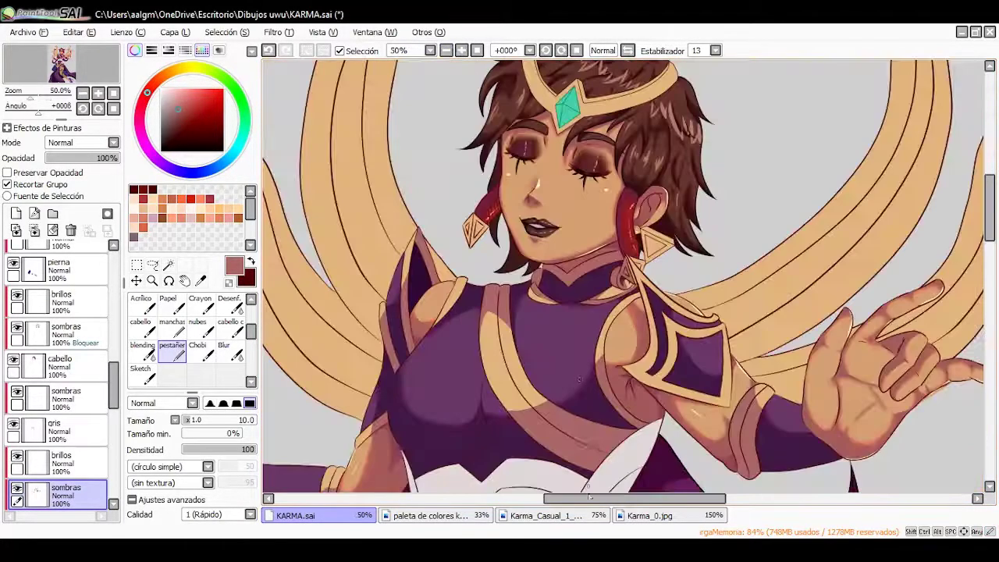
Paint dusty rose shadows along the gold trims of the shoulder armour with the pestañer brush at size 25
scroll(470, 411, up, 2)
drag(434, 444, 367, 343)
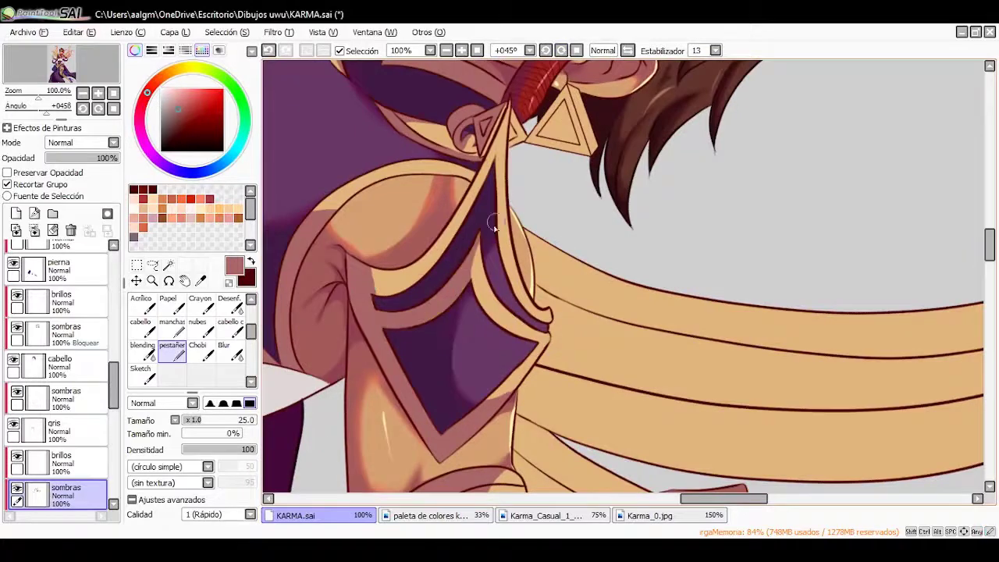
drag(471, 196, 602, 443)
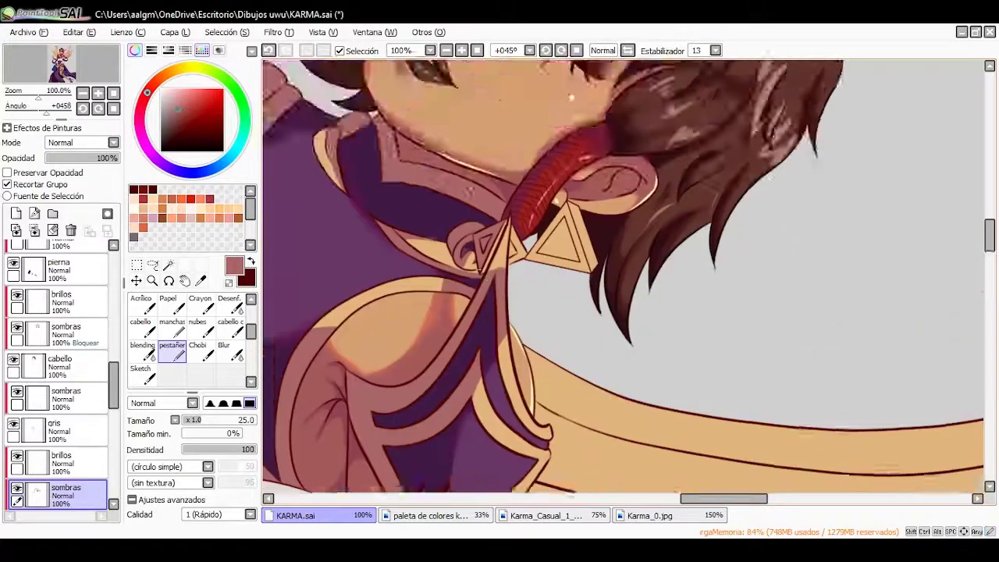
scroll(468, 234, up, 1)
drag(468, 234, 484, 134)
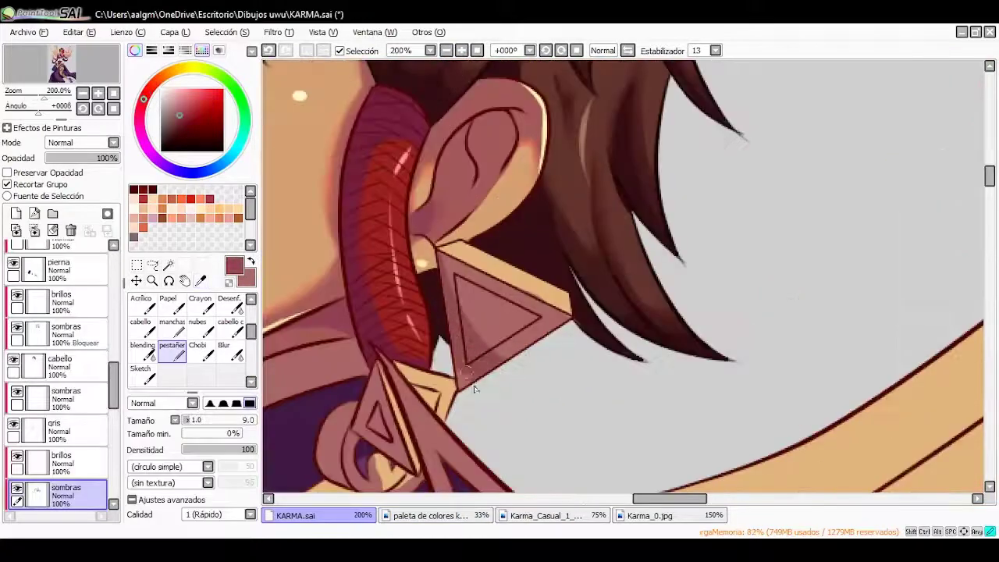
Add second shadows in a darker rose to the triangular earring, collar and armbands with the pestañer brush at size 9
drag(474, 388, 822, 195)
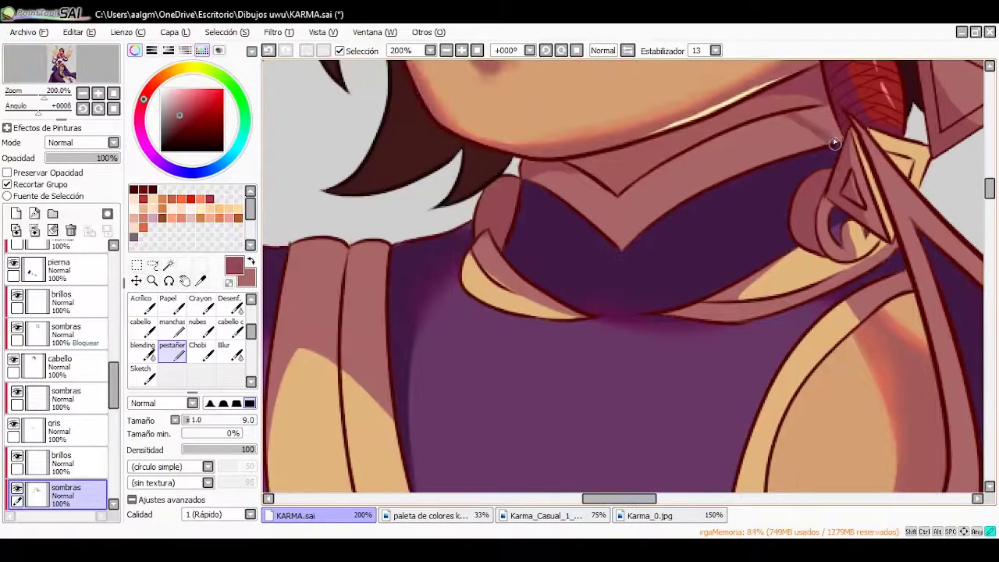
scroll(520, 337, down, 3)
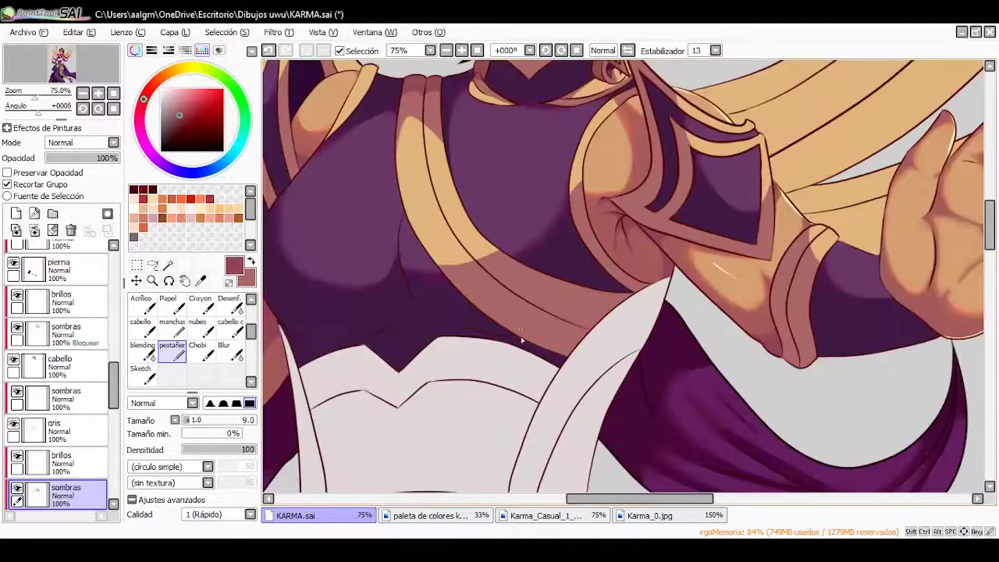
scroll(417, 416, up, 2)
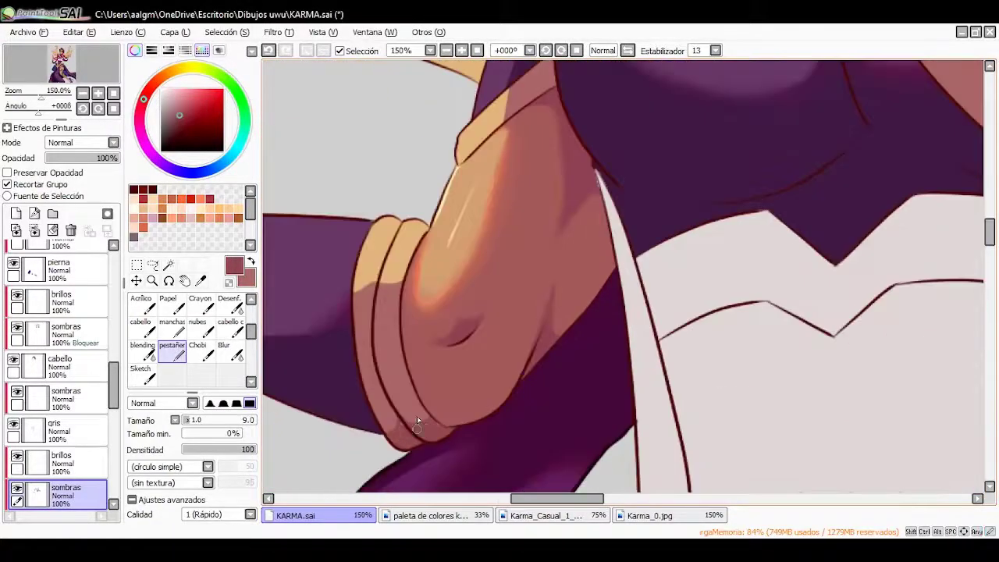
scroll(607, 419, up, 3)
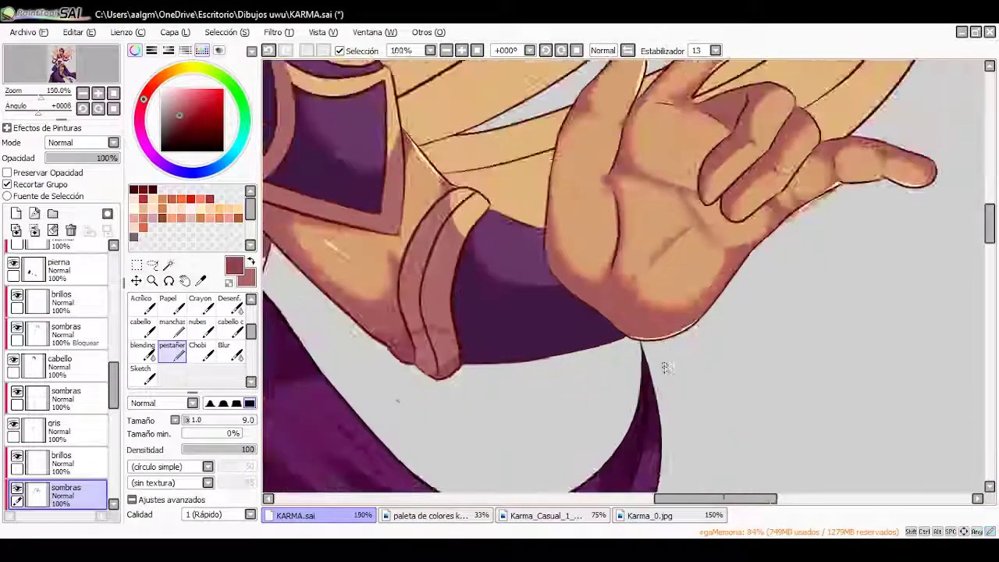
scroll(446, 79, down, 4)
Shade the gold earring on the far side of the face with the rose tones at brush size 9
scroll(572, 313, up, 5)
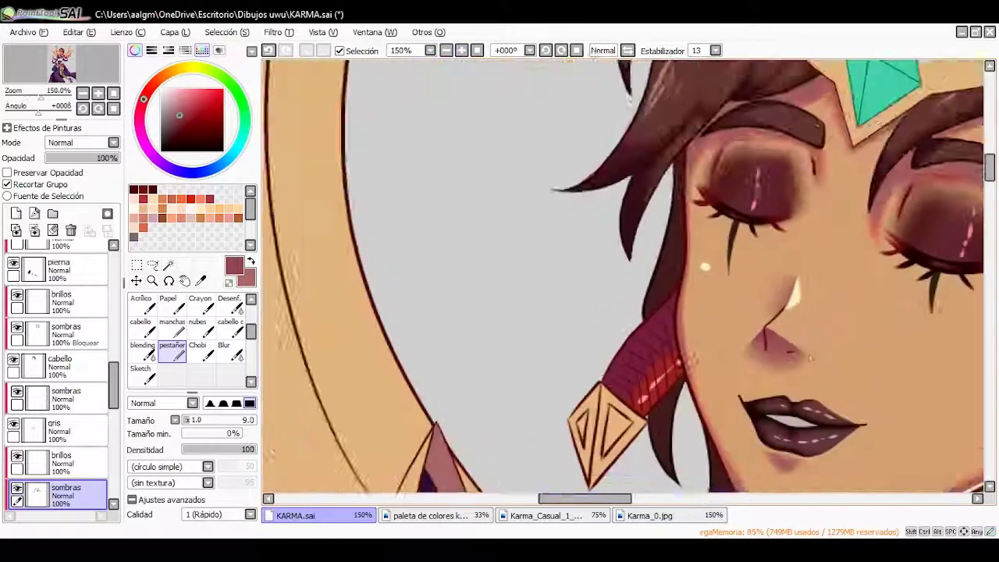
scroll(608, 360, down, 5)
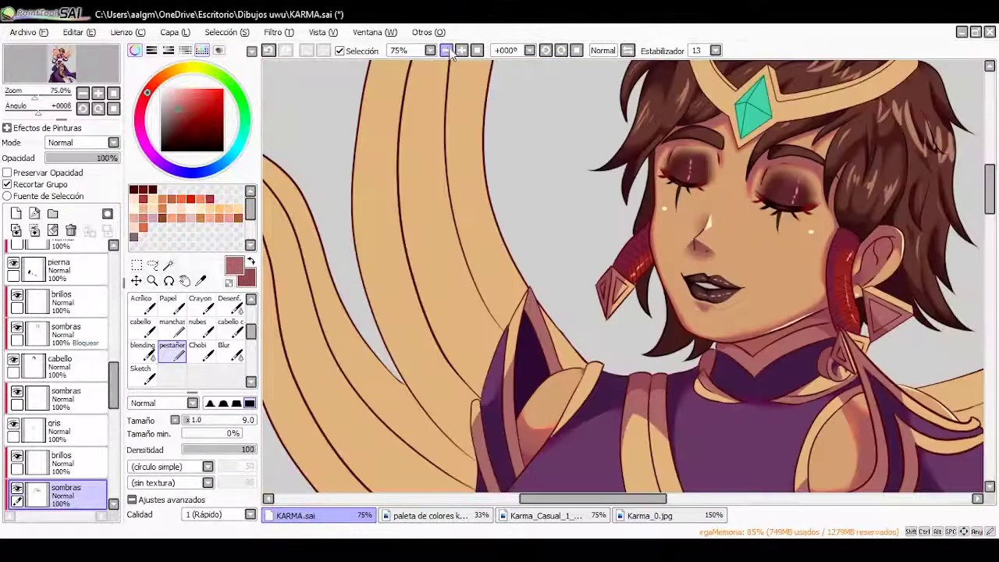
scroll(578, 291, up, 3)
scroll(577, 291, down, 2)
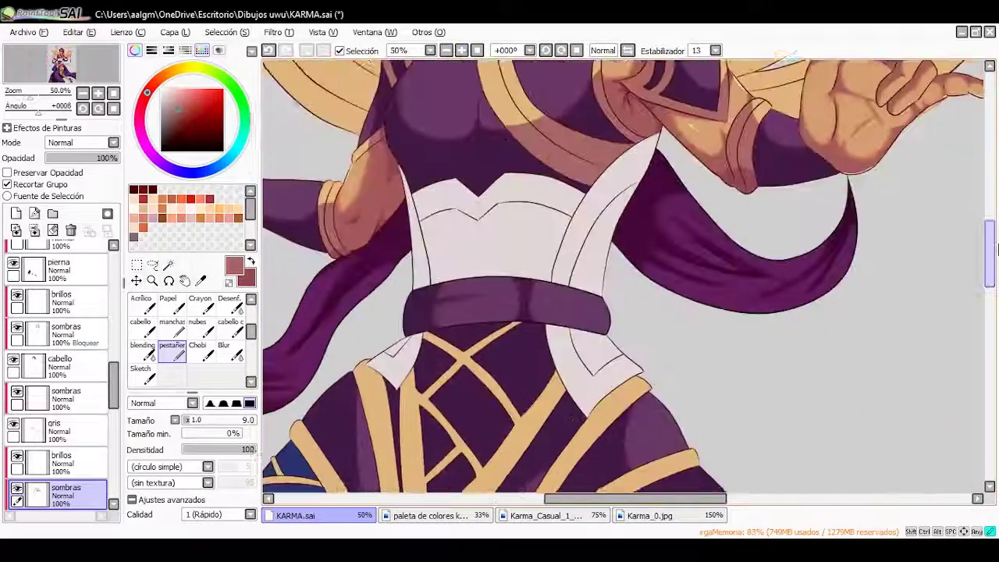
Paint dusty rose shadows on the skirt's gold borders and waist lattice with the pestañer brush at size 29
drag(577, 291, 681, 295)
drag(476, 467, 421, 358)
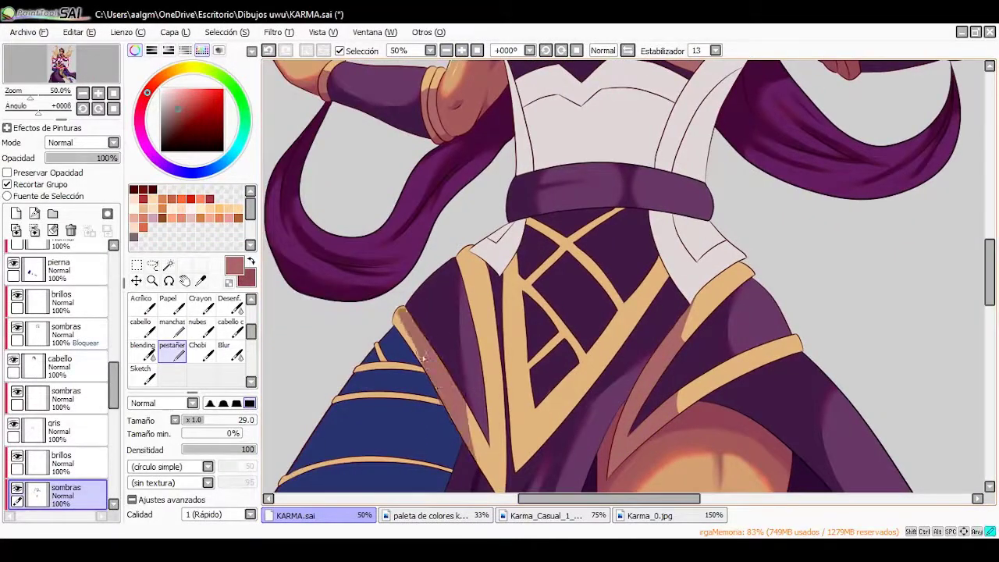
drag(463, 262, 499, 257)
drag(493, 368, 472, 334)
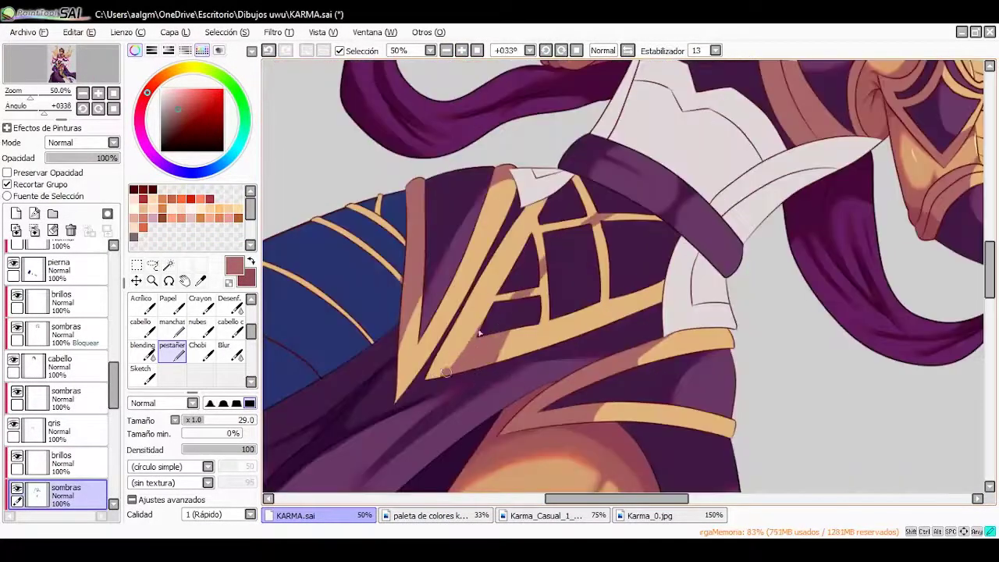
mouse_move(437, 376)
mouse_down()
mouse_move(494, 314)
mouse_move(526, 241)
mouse_up()
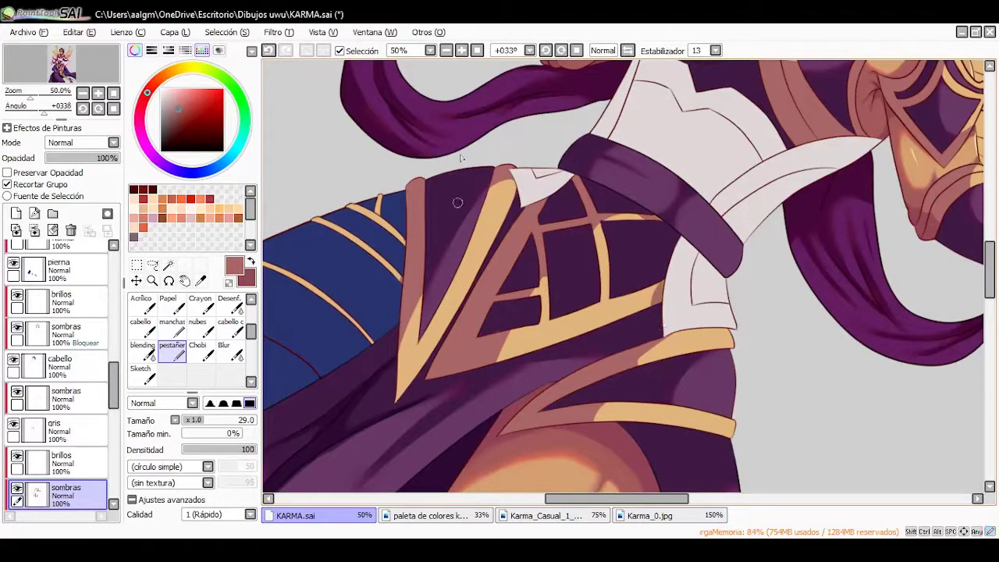
Shade the thin gold bands around the blue thigh with the pestañer brush at size 29
scroll(390, 279, left, 3)
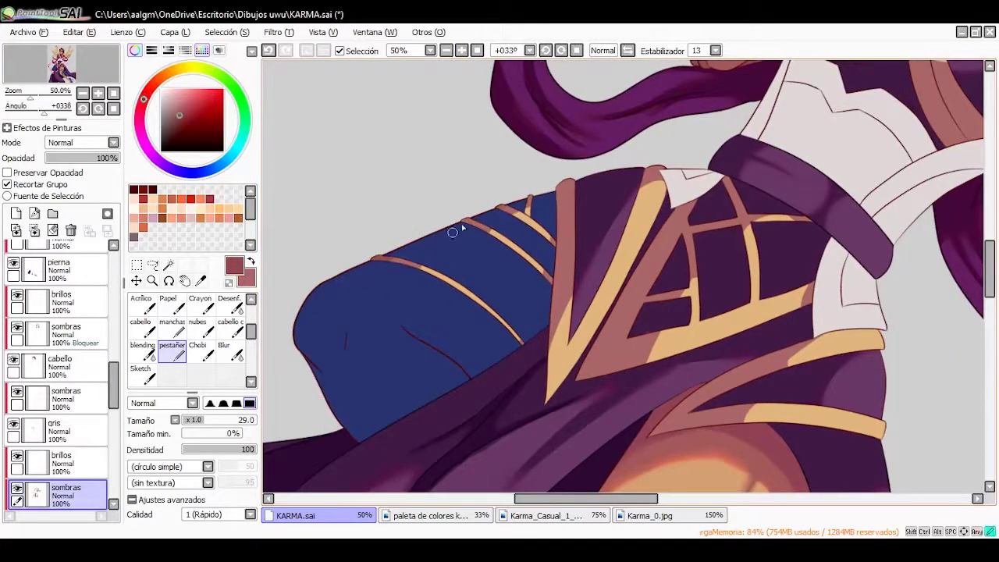
key(Page_Down)
key(Page_Down)
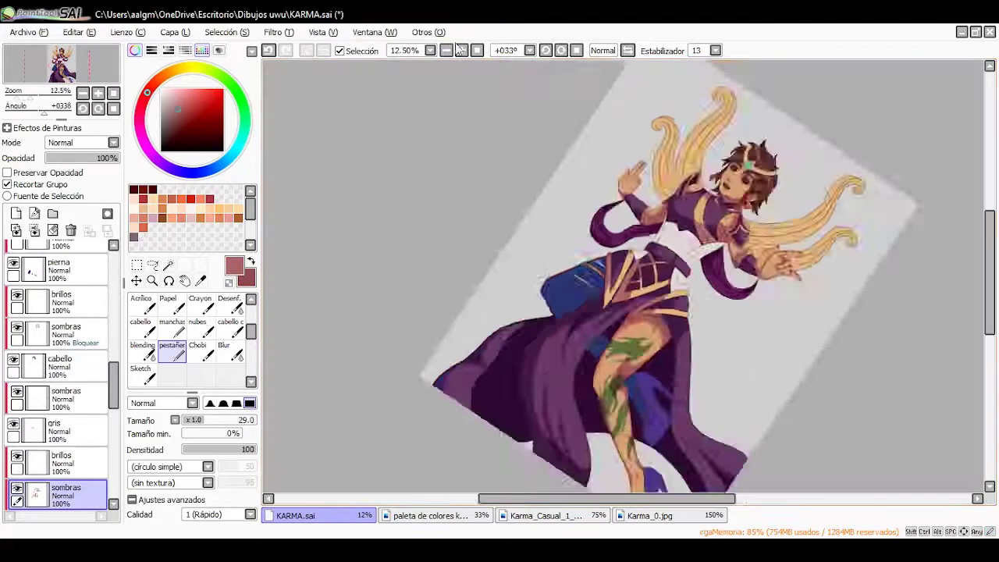
Add darker rose shadows to the gold chest strap and the pointed shoulder trim with the pestañer brush at size 29
key(Home)
key(Page_Up)
key(Page_Up)
key(Page_Up)
scroll(608, 379, up, 5)
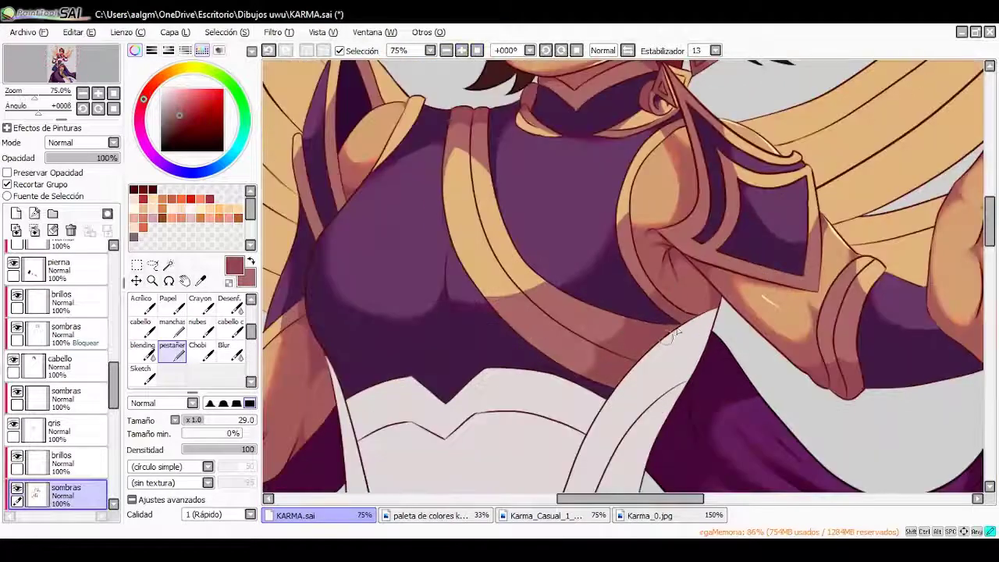
scroll(463, 75, left, 4)
scroll(463, 75, up, 3)
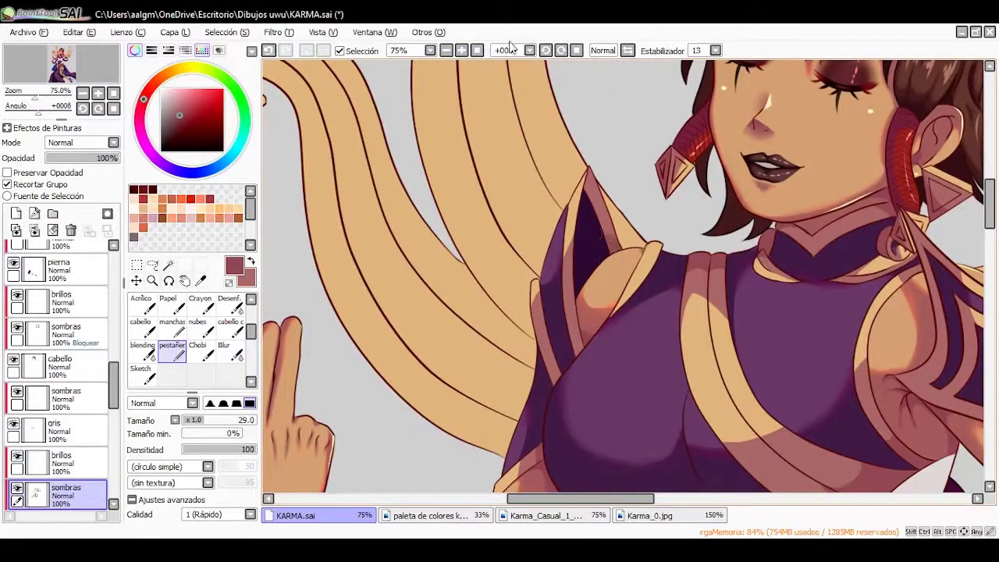
Soften the shadow edges on the skirt's gold borders and waist lattice with the Blur brush at size 20
key(Page_Down)
key(Page_Down)
scroll(600, 254, up, 4)
click(224, 347)
scroll(600, 253, up, 3)
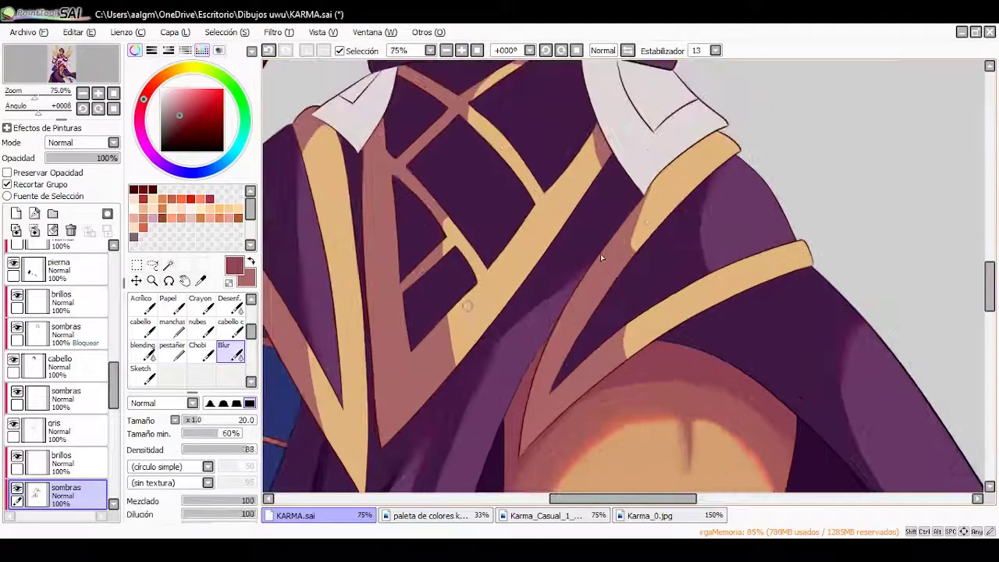
scroll(717, 255, up, 3)
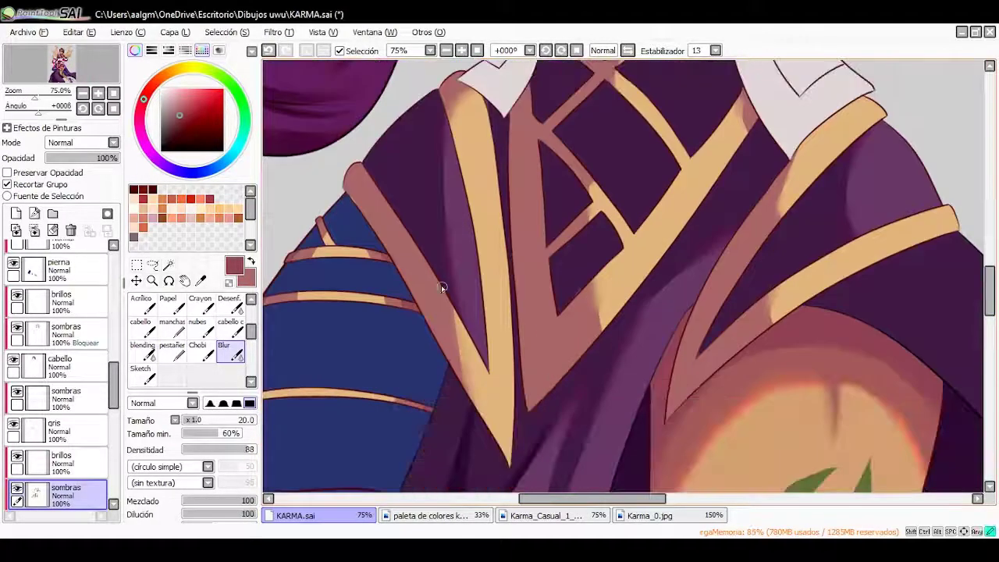
scroll(496, 206, left, 3)
Blend the shadow edges on the gold chest strap, shoulder trims and arm cuffs with the Blur brush at size 20
scroll(660, 185, up, 5)
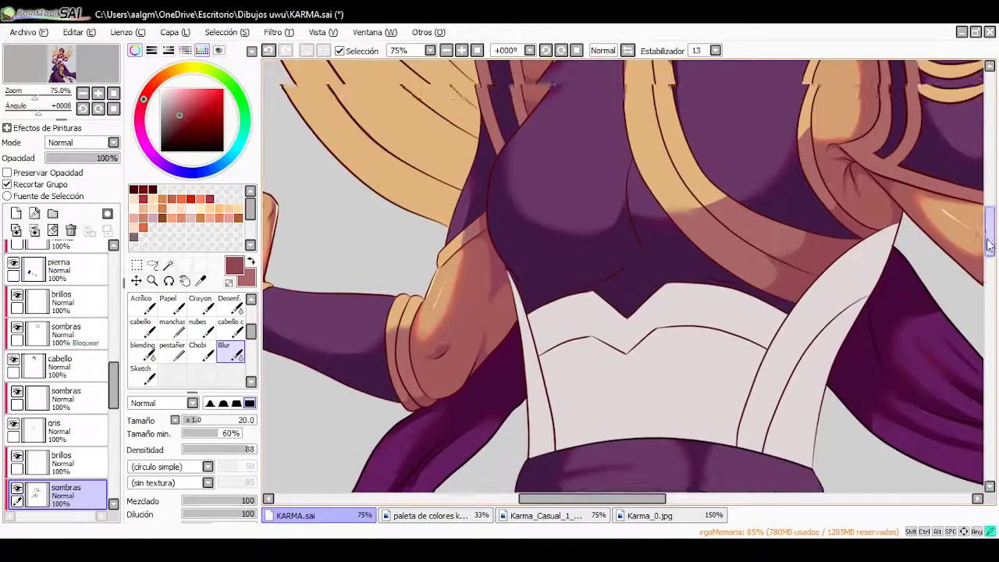
scroll(837, 226, right, 3)
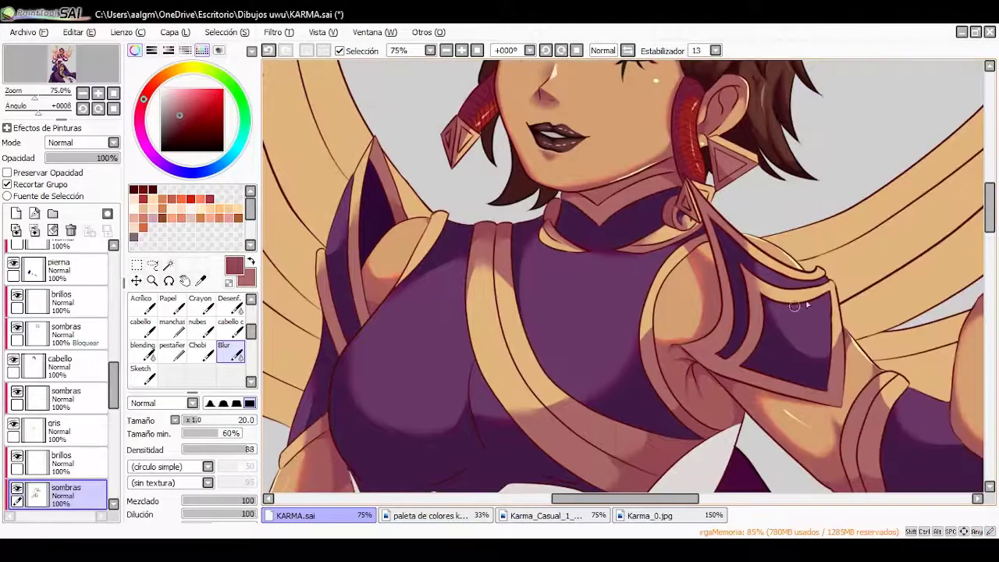
scroll(470, 147, down, 5)
scroll(359, 361, left, 3)
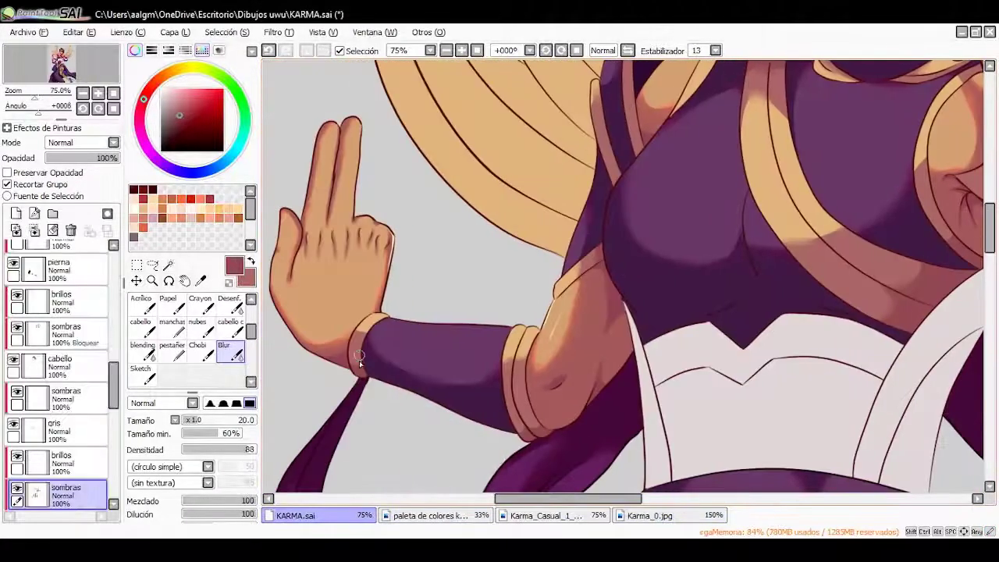
click(990, 251)
scroll(505, 228, down, 3)
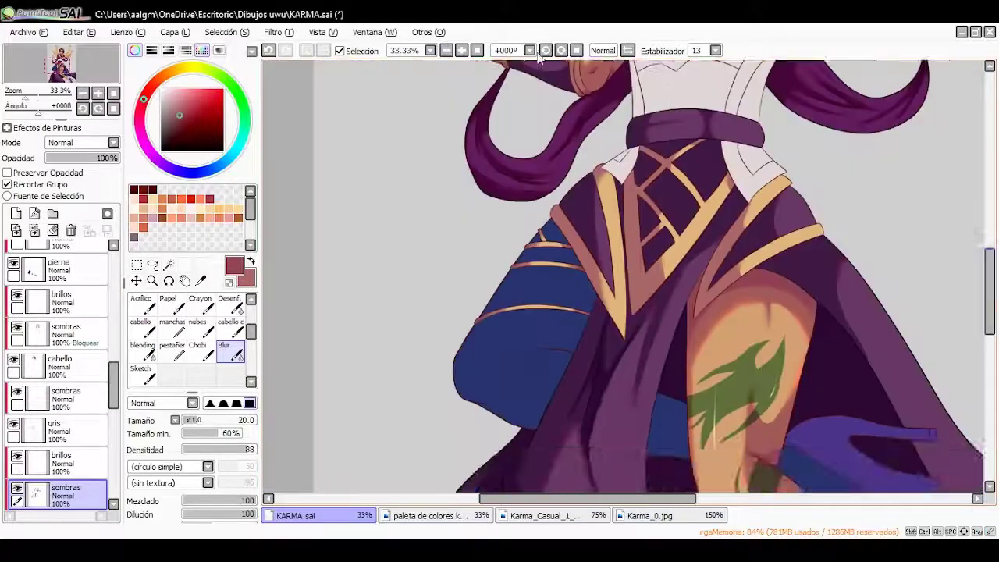
Sample the light yellow from the colour palette image and paint highlights on the skirt's gold borders with the pestañer brush at size 29
scroll(505, 228, up, 4)
click(429, 515)
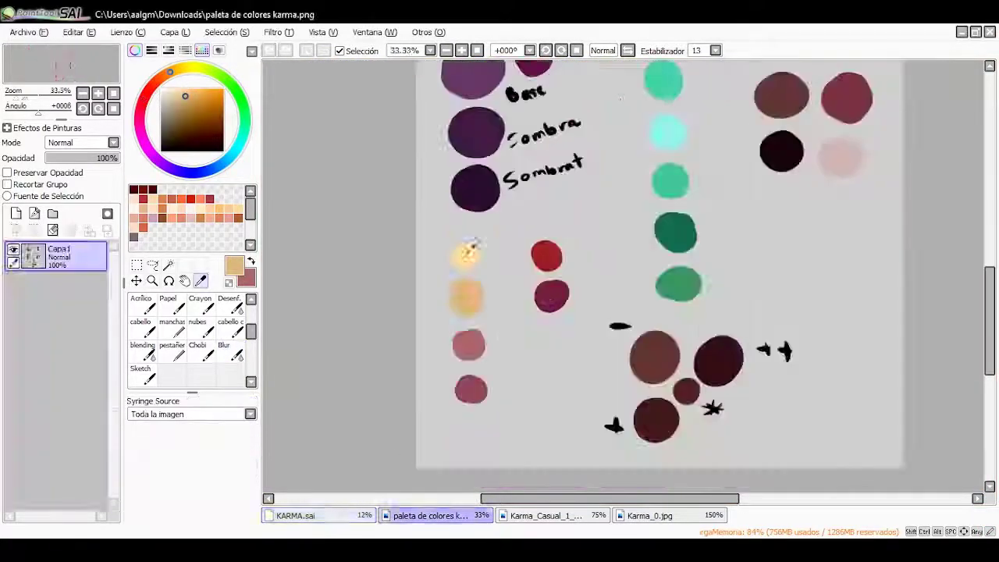
click(295, 515)
scroll(704, 232, up, 3)
drag(732, 140, 690, 154)
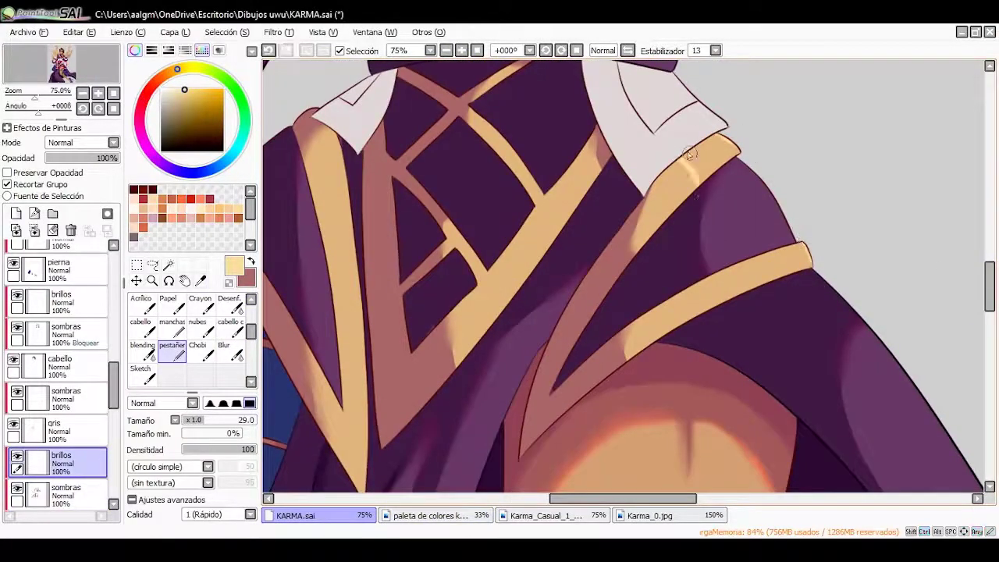
key(b)
key(b)
scroll(654, 486, left, 3)
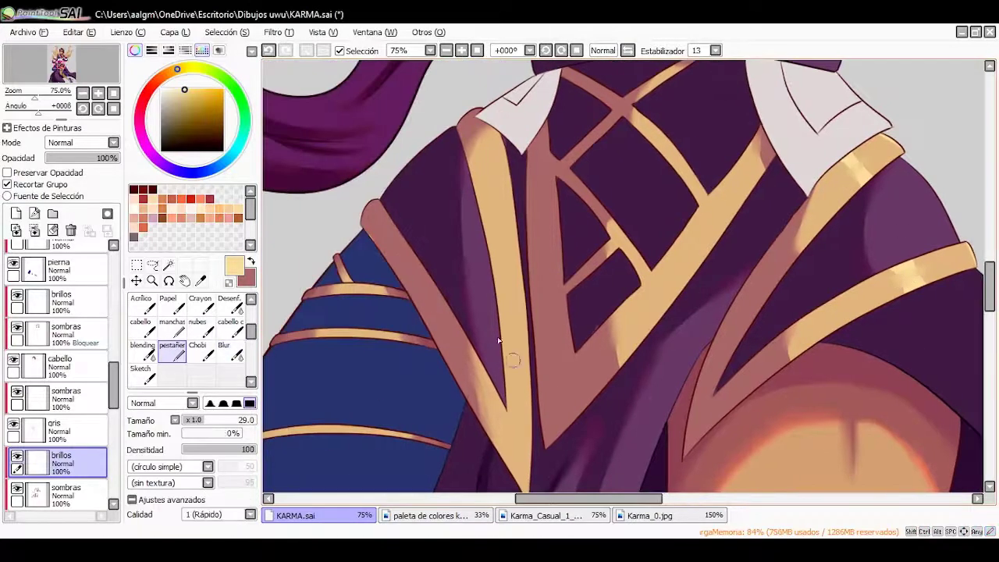
Add light yellow highlights to the gold arm cuffs and across the chest strap, using the pestañer brush at size 13 on the strap
scroll(517, 382, left, 6)
key(b)
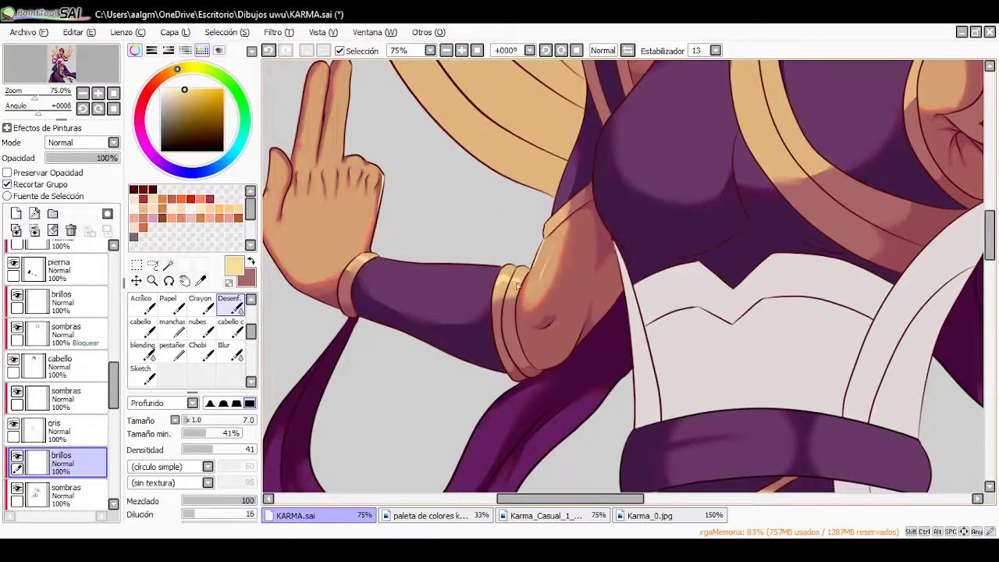
scroll(465, 277, up, 1)
key(b)
scroll(568, 252, up, 2)
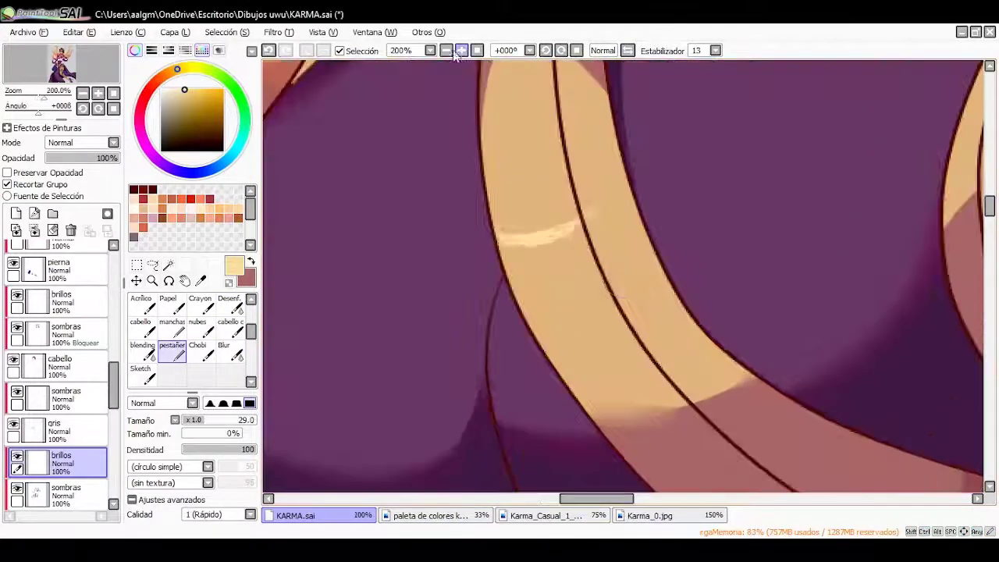
mouse_move(580, 210)
mouse_down()
mouse_move(505, 263)
mouse_move(590, 234)
mouse_move(567, 222)
mouse_up()
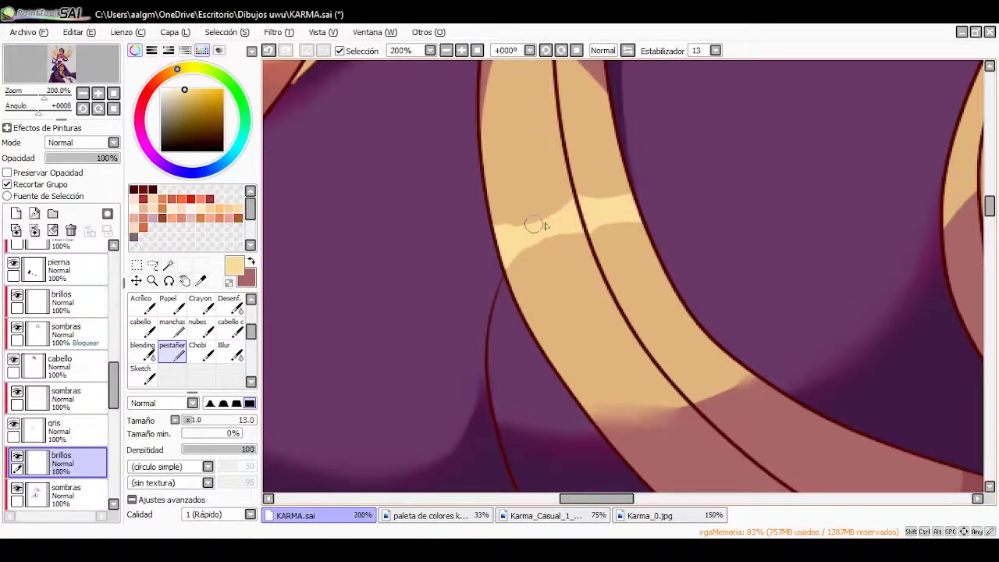
Highlight the gold edges of the shoulder armour and triangular earrings in light yellow with the pestañer brush at size 8
scroll(533, 225, down, 4)
scroll(713, 298, up, 2)
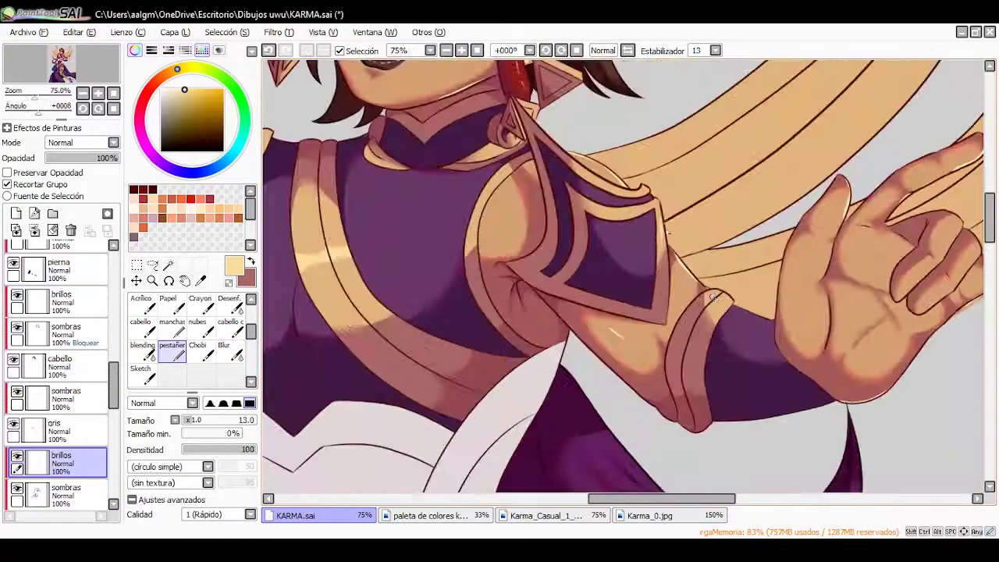
scroll(419, 222, up, 2)
drag(545, 347, 580, 359)
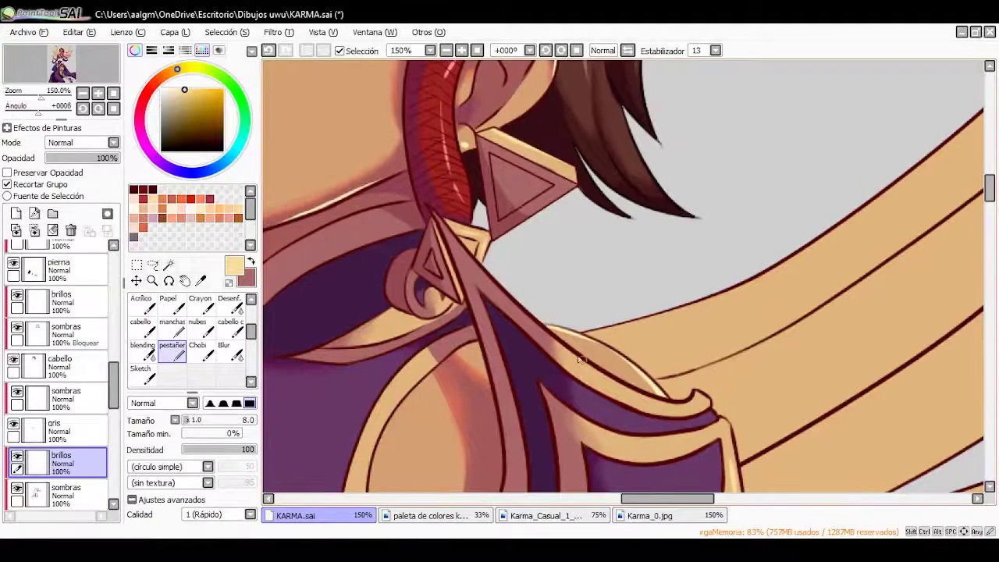
scroll(612, 382, left, 4)
scroll(290, 197, down, 3)
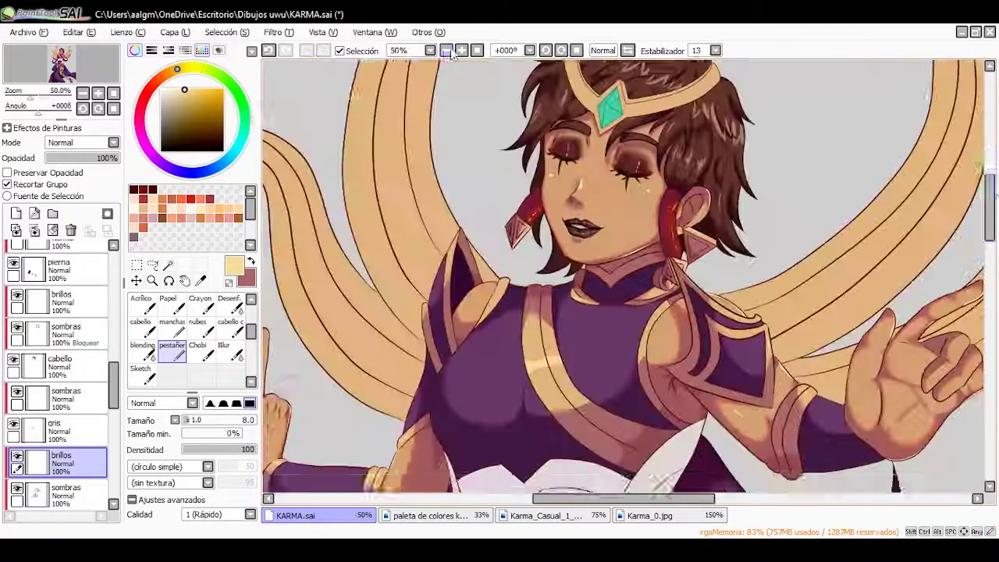
Paint periwinkle blue shadows on the white corset's upper edge and side panels with the pestañer brush at size 22 on the sombras layer
scroll(290, 198, up, 1)
click(200, 280)
click(429, 515)
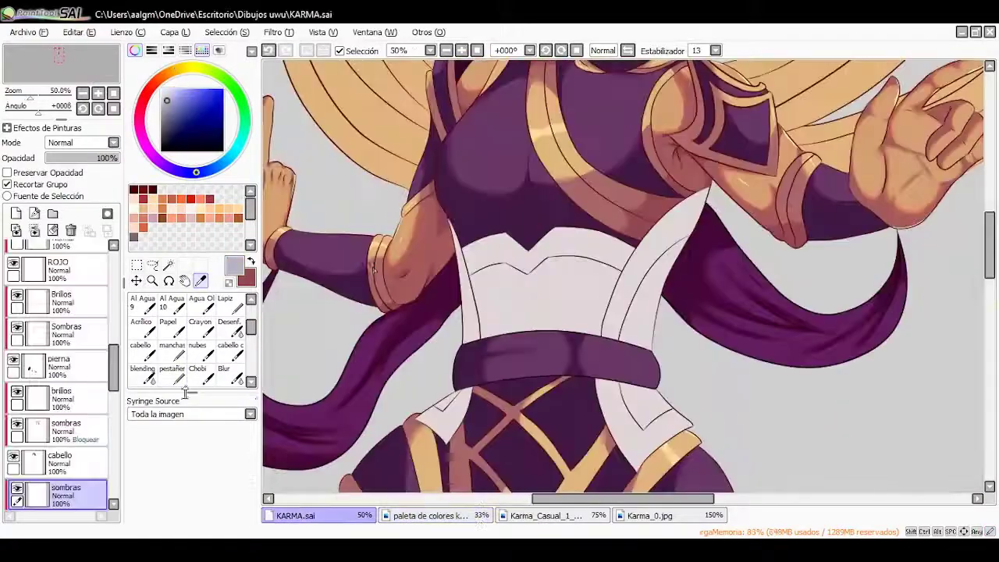
click(172, 373)
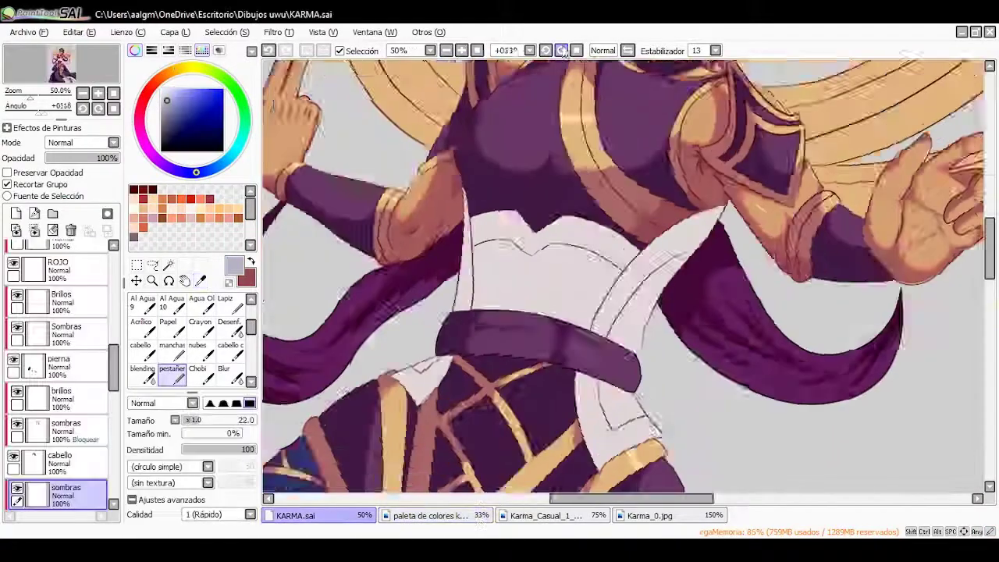
mouse_move(503, 152)
mouse_down()
mouse_move(464, 248)
mouse_move(530, 295)
mouse_move(578, 347)
mouse_up()
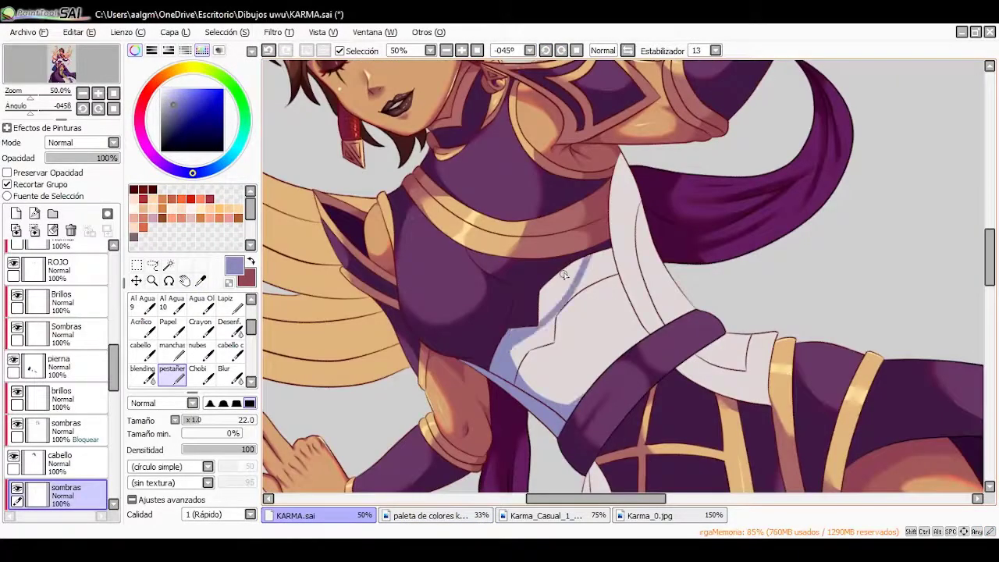
mouse_move(646, 215)
mouse_down()
mouse_move(573, 290)
mouse_move(263, 78)
mouse_up()
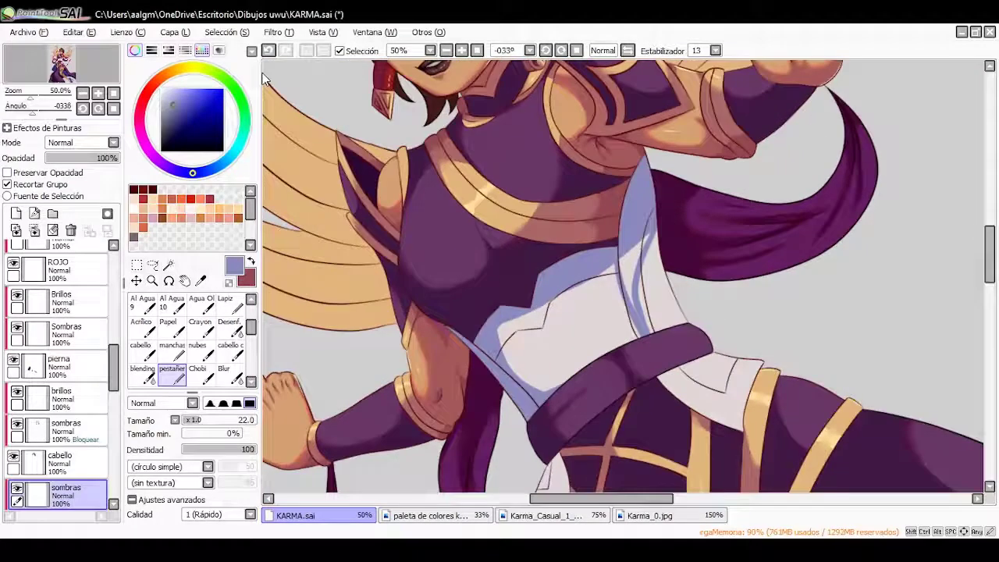
key(Delete)
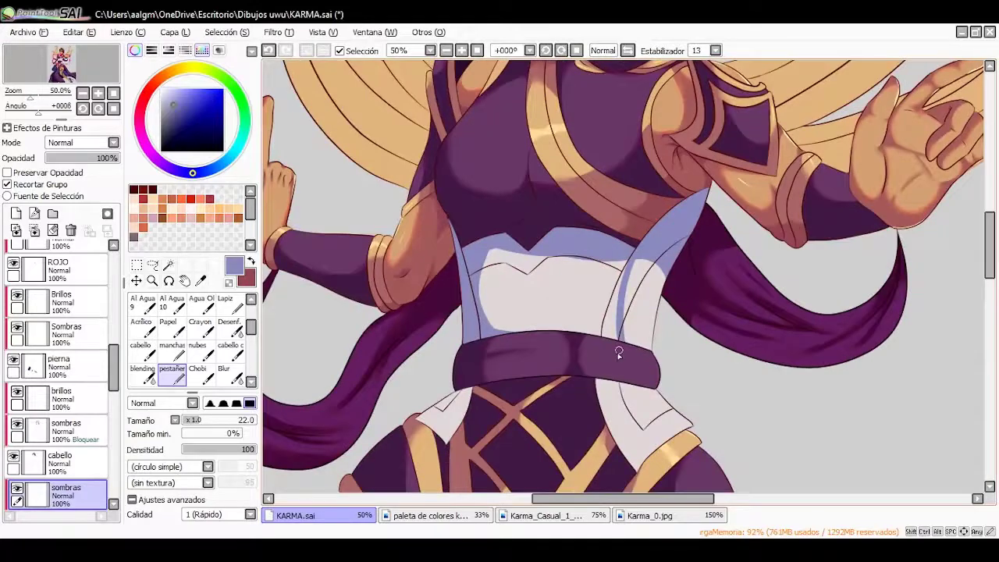
Shade the white flaps below the belt in periwinkle blue and soften the white garment's shadow edges with the Blur brush at size 22
scroll(618, 353, down, 4)
drag(428, 328, 472, 302)
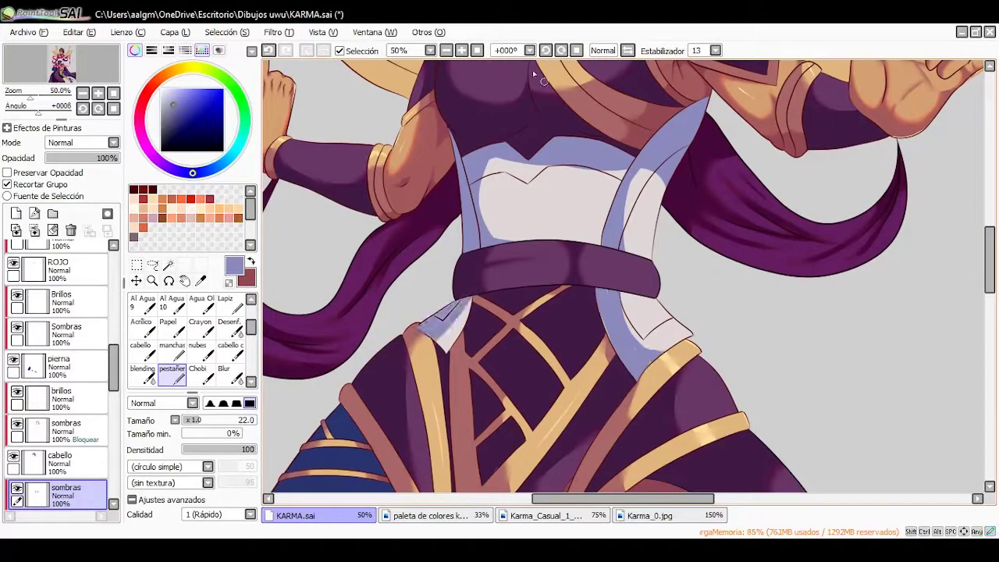
key(b)
scroll(636, 338, up, 5)
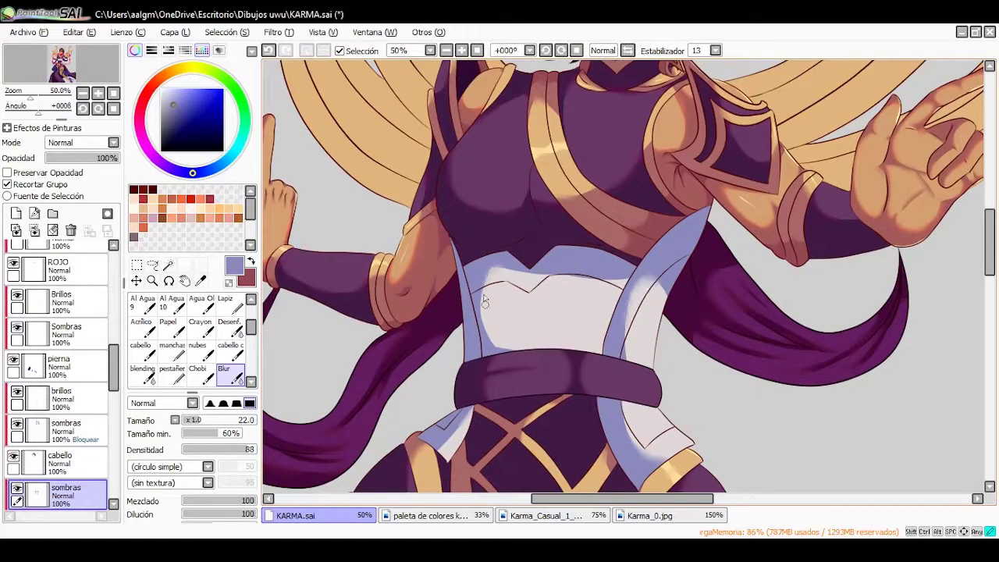
With opacity preserved, airbrush pink along the corset's shadow edges at size 25 and blend it with the Desenf. brush at size 27
key(v)
scroll(472, 387, up, 1)
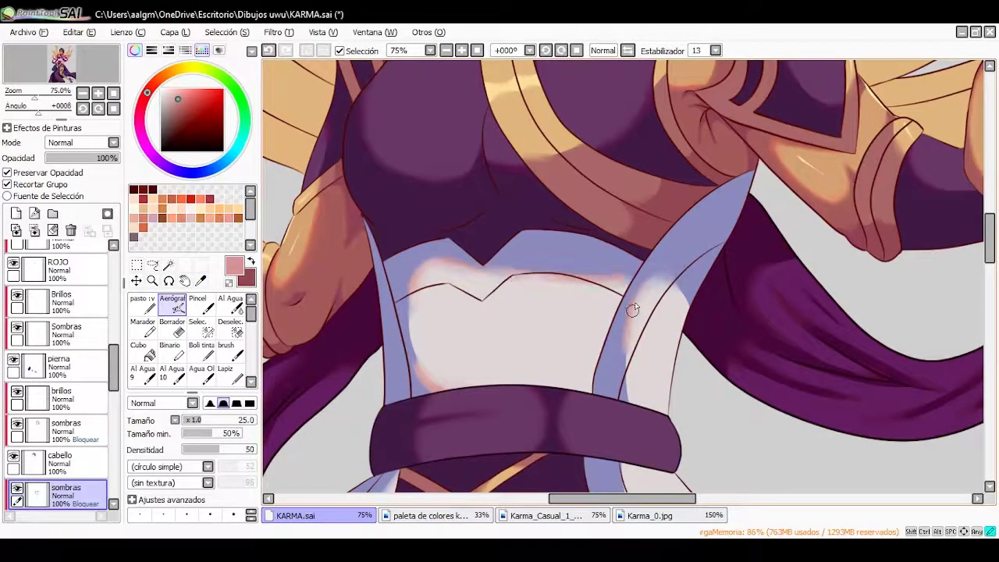
scroll(632, 309, up, 1)
key(b)
scroll(625, 261, down, 1)
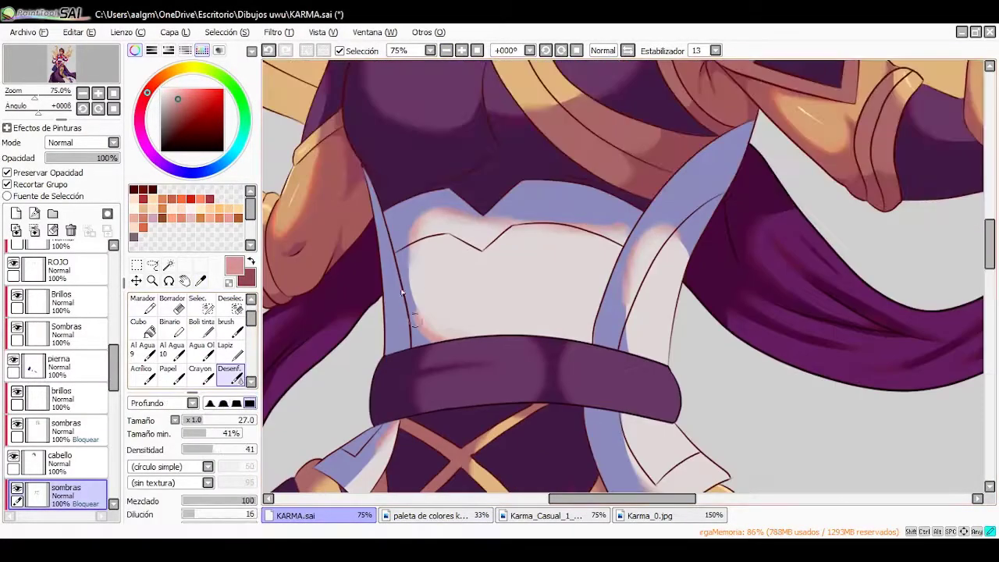
scroll(402, 292, down, 1)
scroll(546, 234, up, 1)
Add a slightly darker blue second shadow to the corset's pointed tip and side panels with the pestañer brush at size 22
drag(745, 129, 681, 156)
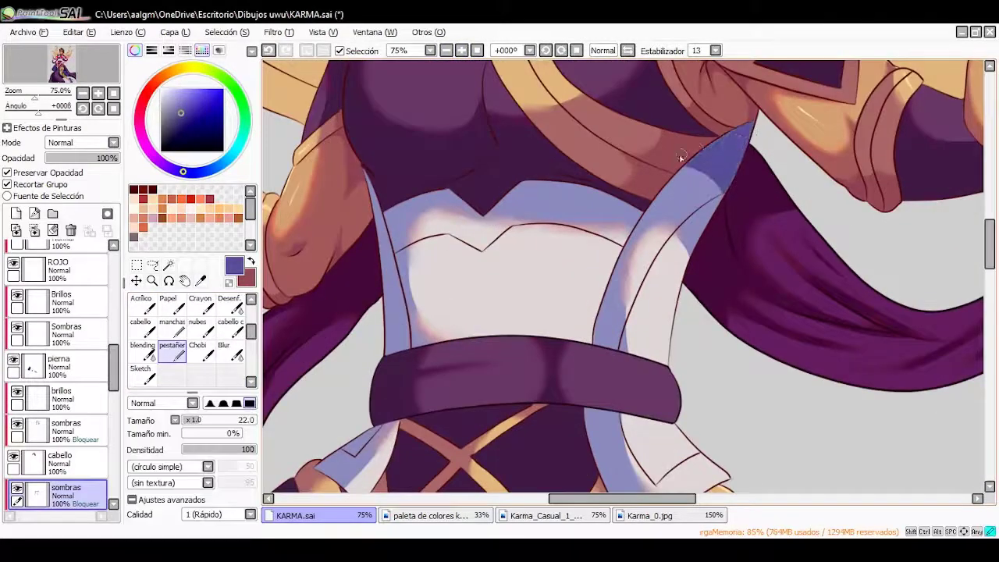
key(ctrl+z)
alt+click(691, 183)
drag(753, 118, 688, 166)
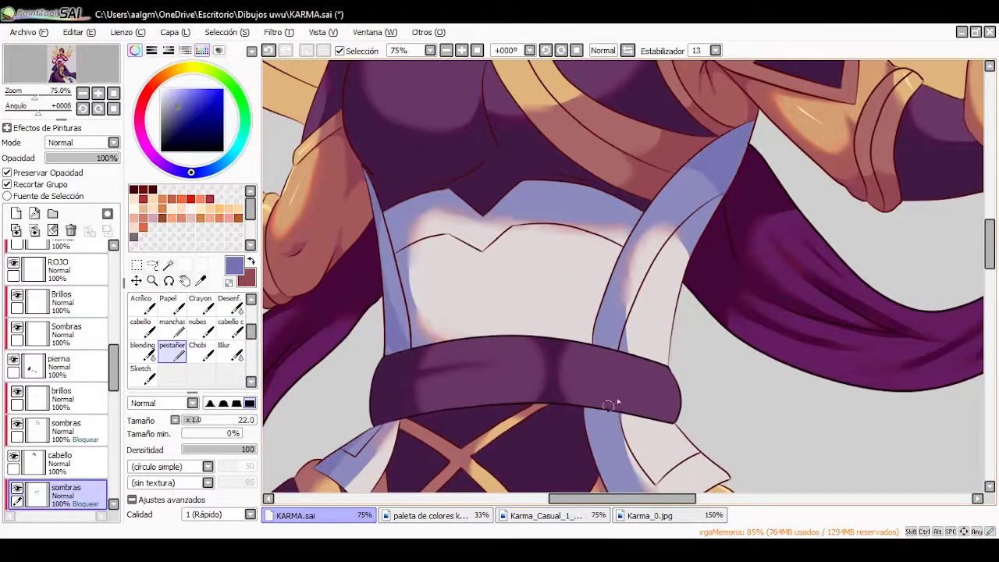
scroll(617, 403, down, 2)
scroll(519, 404, up, 1)
key(b)
Paint light pink highlight strokes along the purple skirt folds on the brillos layer with the pestañer brush at size 37
scroll(471, 76, down, 3)
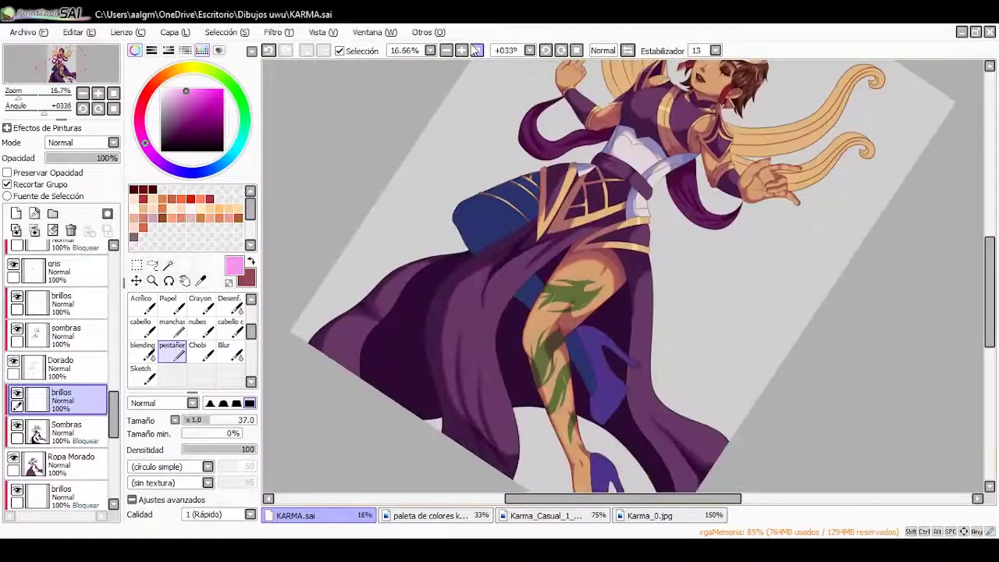
scroll(499, 273, up, 1)
drag(441, 269, 421, 434)
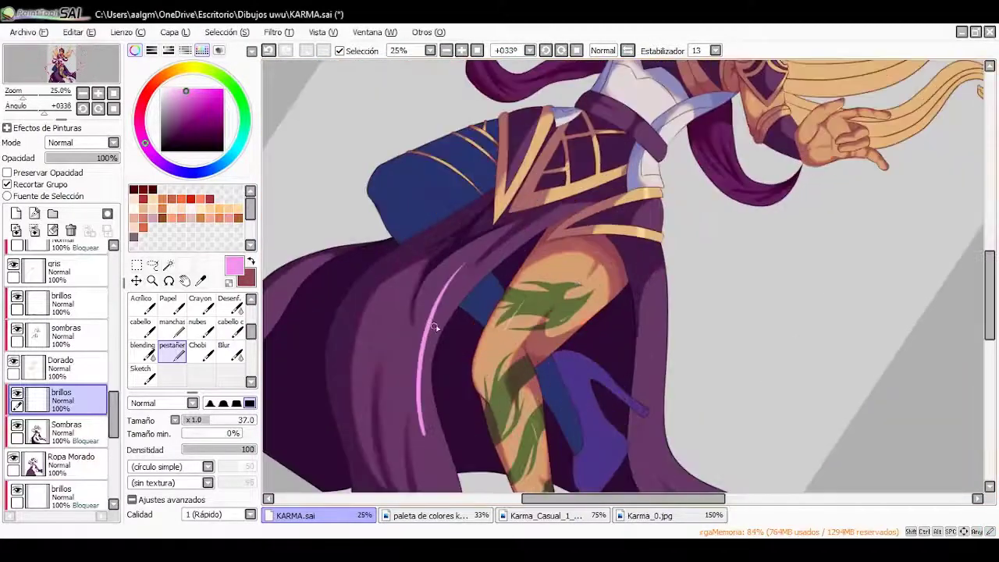
mouse_move(402, 290)
mouse_down()
mouse_move(407, 399)
mouse_move(546, 367)
mouse_move(793, 243)
mouse_up()
key(ctrl+z)
key(ctrl+z)
key(ctrl+z)
key(Delete)
Paint light pink highlights on the purple belt at size 37 and soften them with the Blur brush at size 22
scroll(792, 243, up, 4)
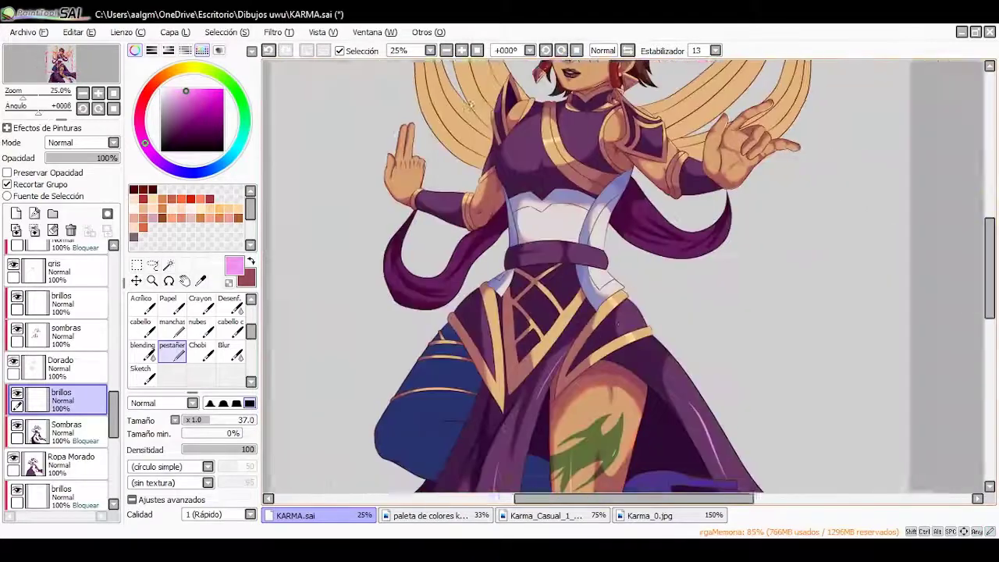
drag(515, 332, 524, 280)
scroll(525, 302, up, 1)
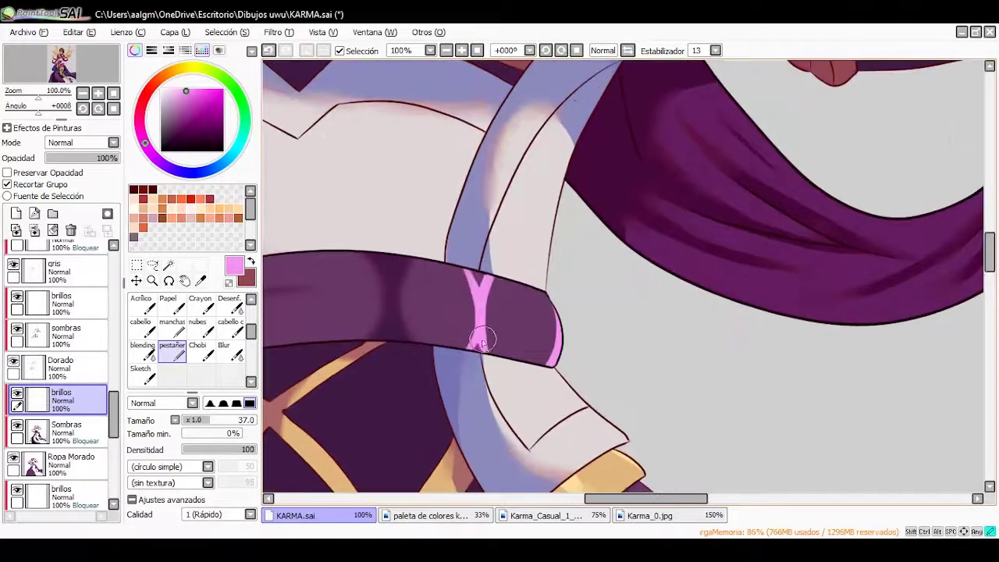
click(230, 351)
drag(575, 309, 577, 336)
Add thin pink highlights to the purple sleeves, chest and shoulder armour with the pestañer brush at size 11
scroll(463, 71, down, 5)
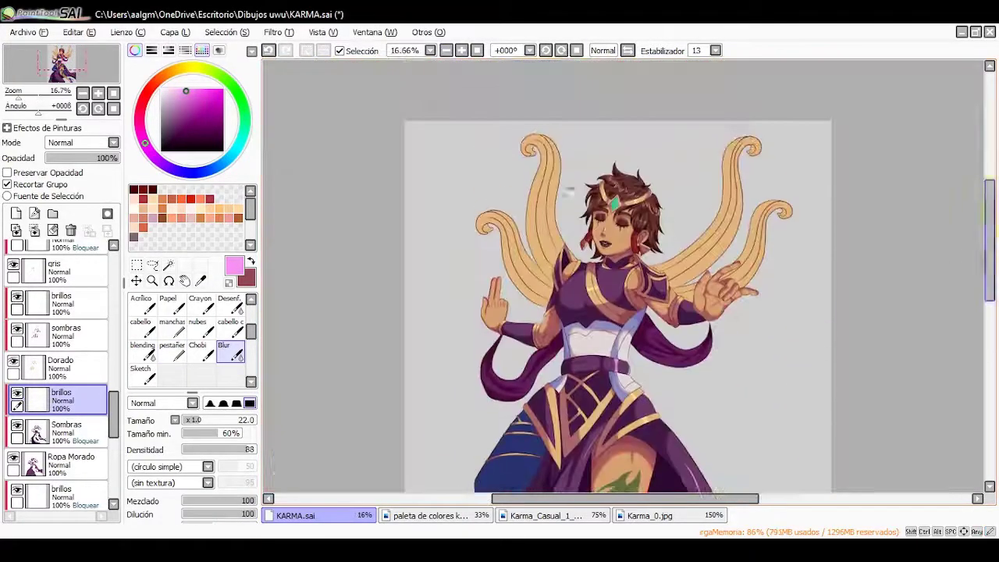
scroll(679, 168, up, 5)
click(172, 351)
drag(650, 285, 997, 223)
scroll(991, 223, down, 3)
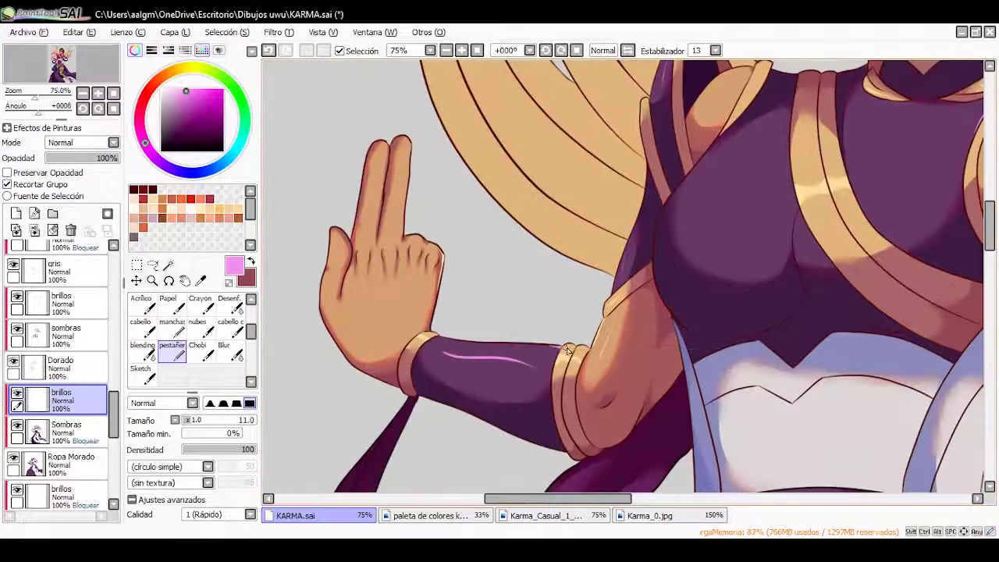
scroll(644, 107, right, 6)
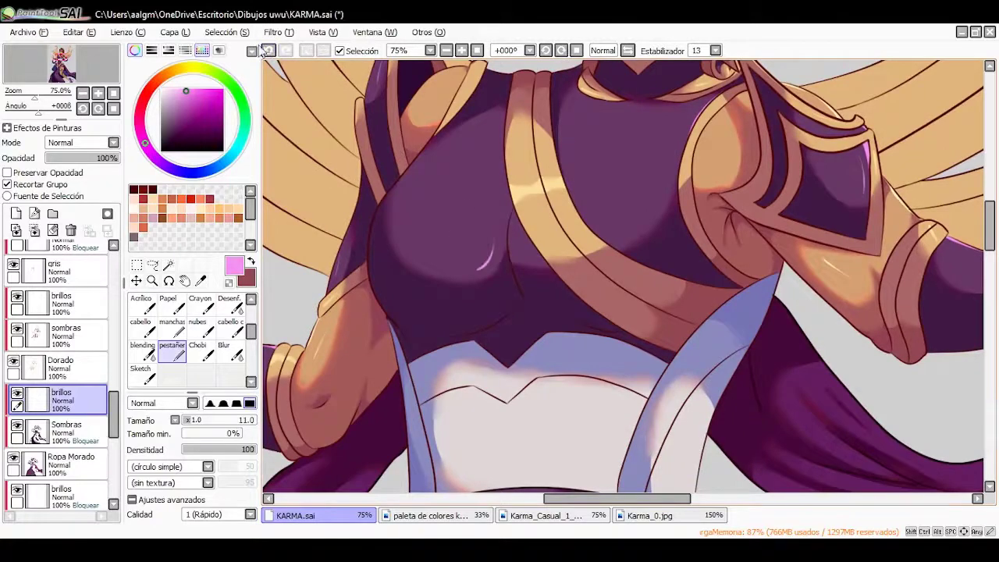
Draw thin pink highlights along the folds and edges of the hanging purple ribbons at size 11, undoing unwanted strokes
scroll(610, 204, down, 5)
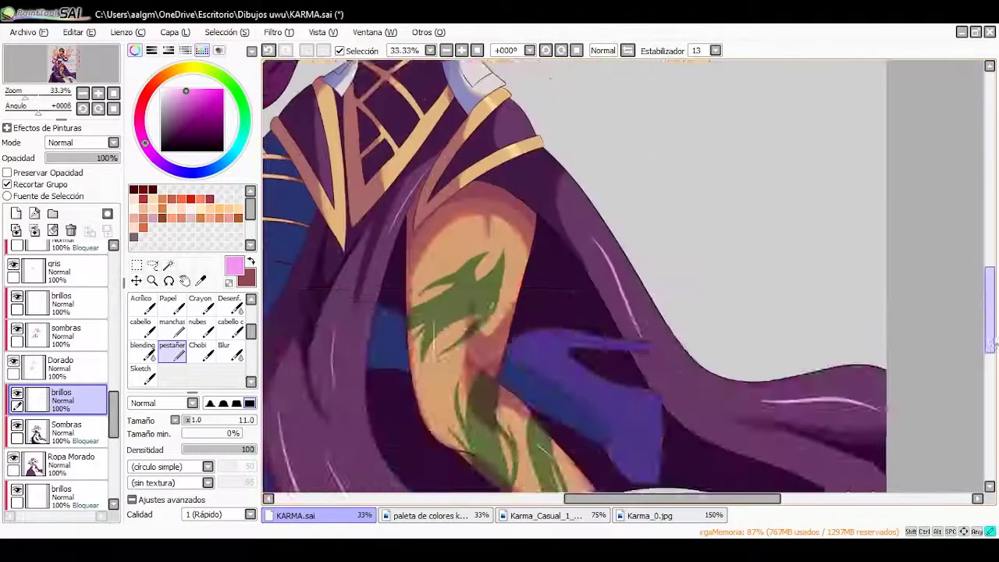
scroll(584, 380, up, 2)
scroll(810, 176, right, 6)
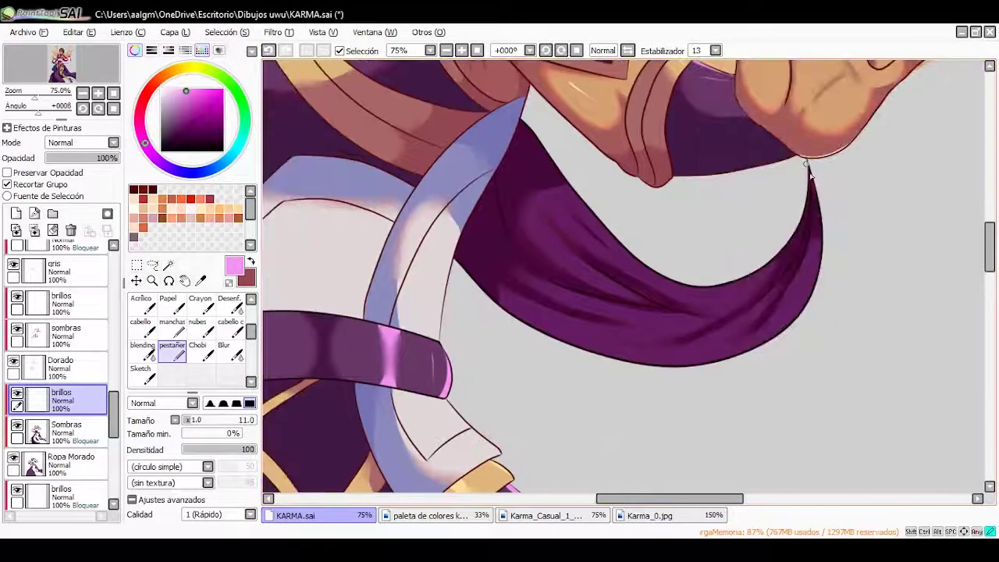
scroll(622, 331, left, 5)
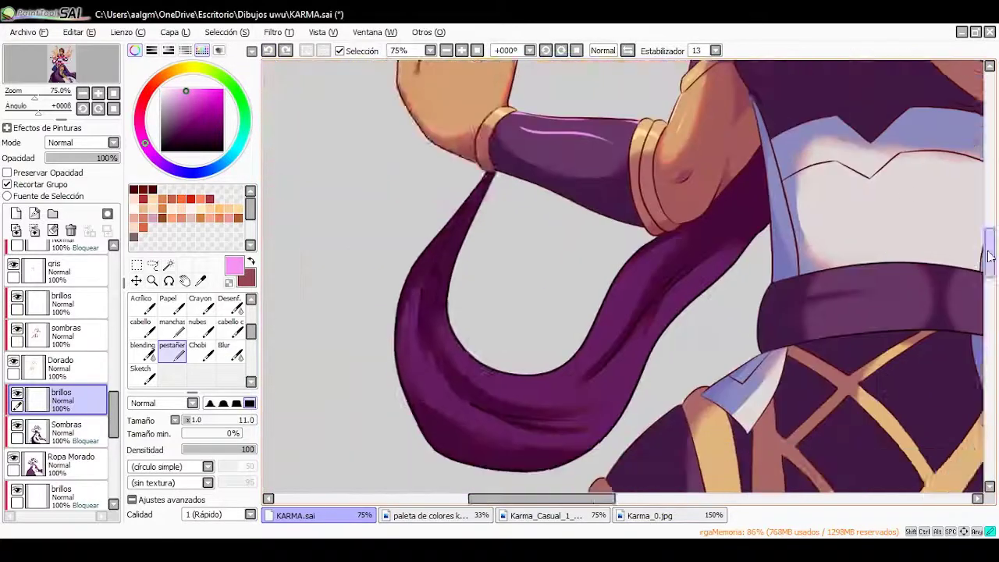
scroll(622, 332, up, 1)
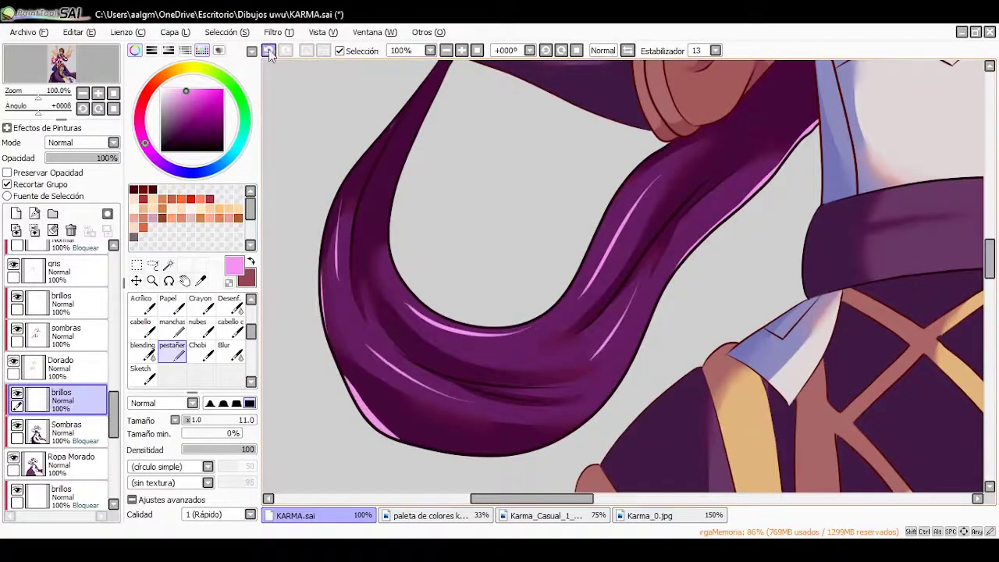
click(269, 52)
click(268, 52)
click(269, 52)
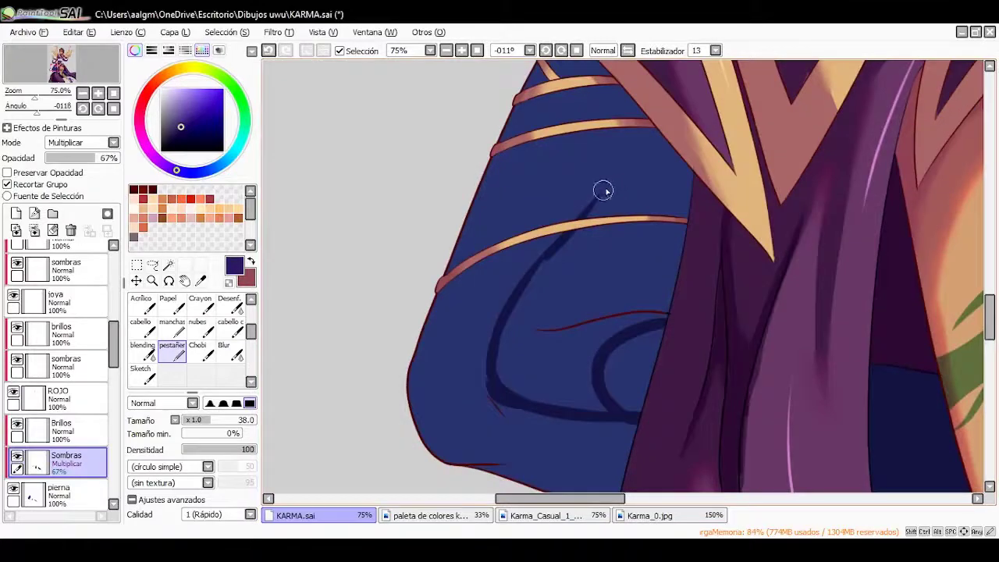
Paint dark blue fold shadows on the bent blue leg on the 67% Multiplicar Sombras layer with the pestañer brush at size 38
mouse_move(603, 191)
mouse_down()
mouse_move(593, 364)
mouse_move(508, 336)
mouse_move(683, 418)
mouse_up()
mouse_move(586, 351)
mouse_down()
mouse_move(558, 259)
mouse_move(706, 189)
mouse_move(663, 236)
mouse_move(563, 243)
mouse_move(593, 215)
mouse_up()
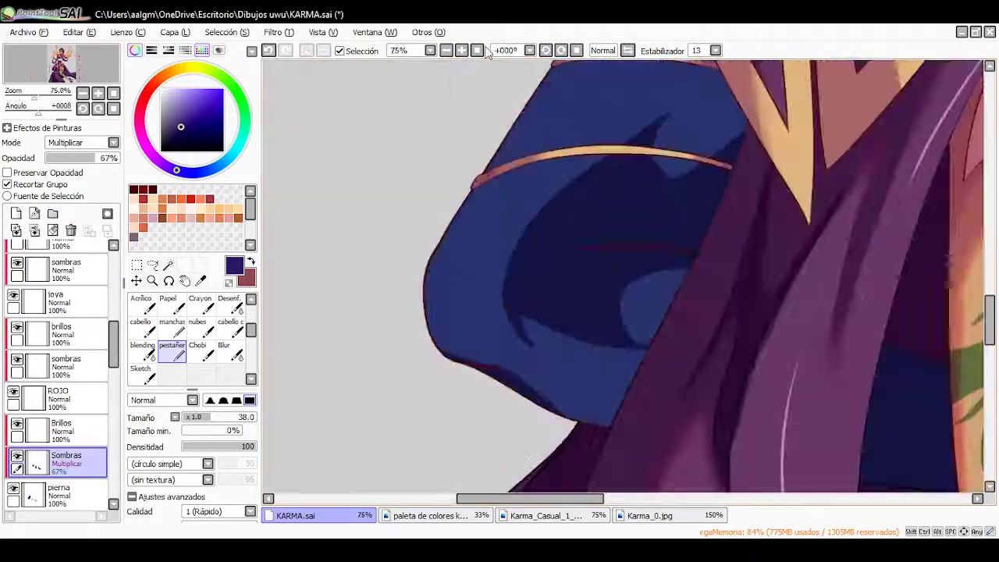
scroll(431, 341, up, 5)
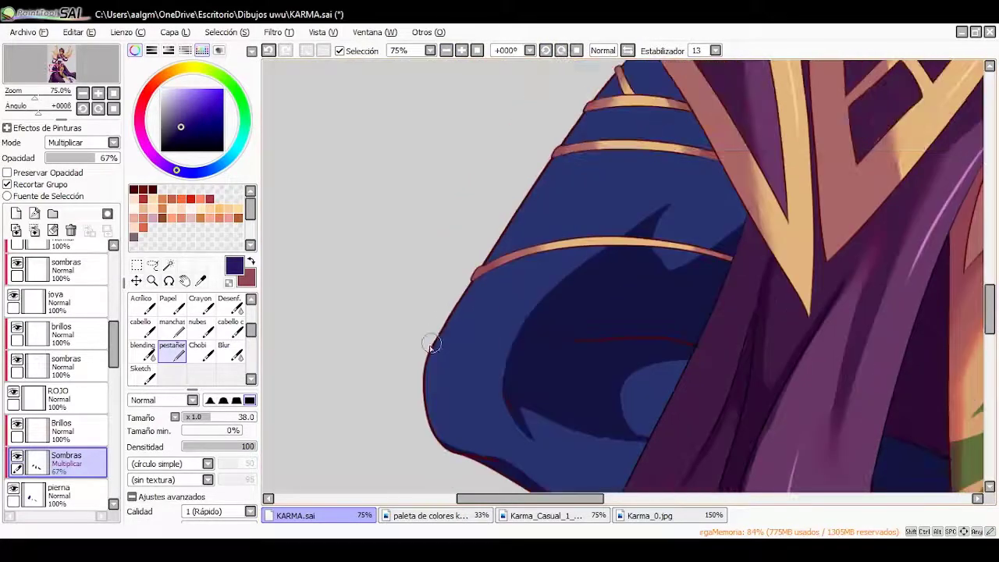
mouse_move(644, 148)
mouse_down()
mouse_move(703, 205)
mouse_move(593, 188)
mouse_up()
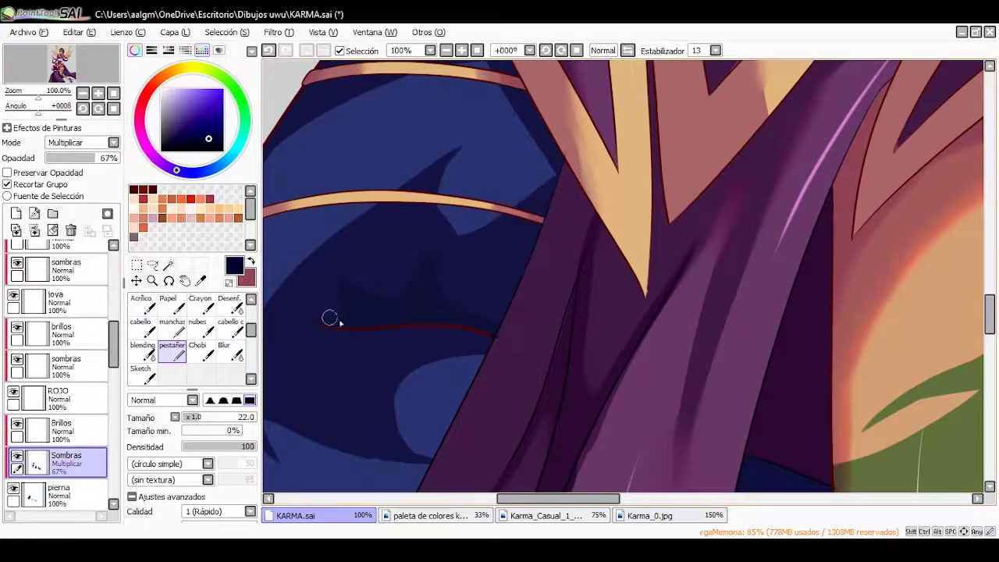
Soften the fold shadows on the bent blue leg with the Blur brush at size 22, and pick light blue on the Brillos layer
scroll(451, 341, down, 3)
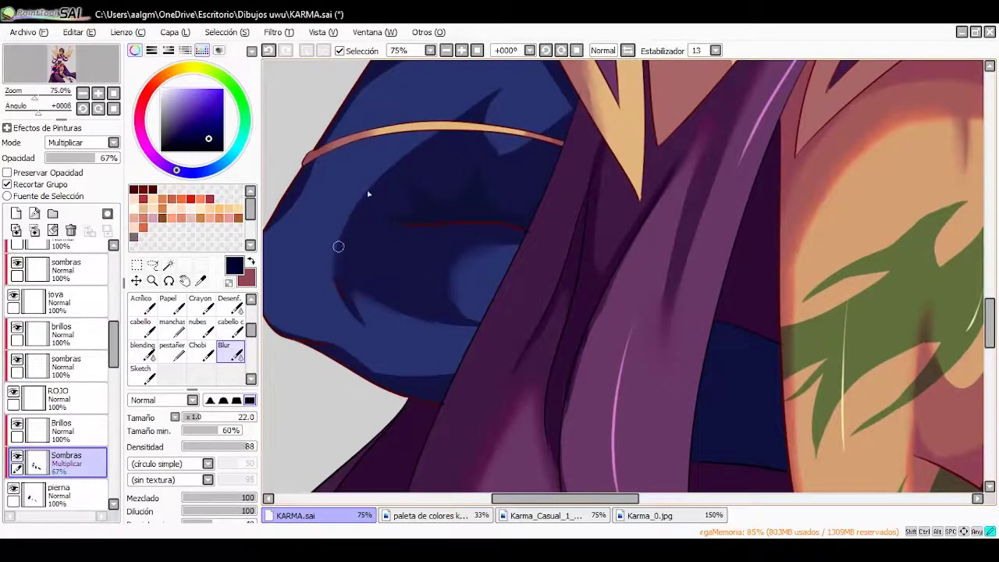
scroll(558, 106, up, 3)
scroll(639, 313, down, 3)
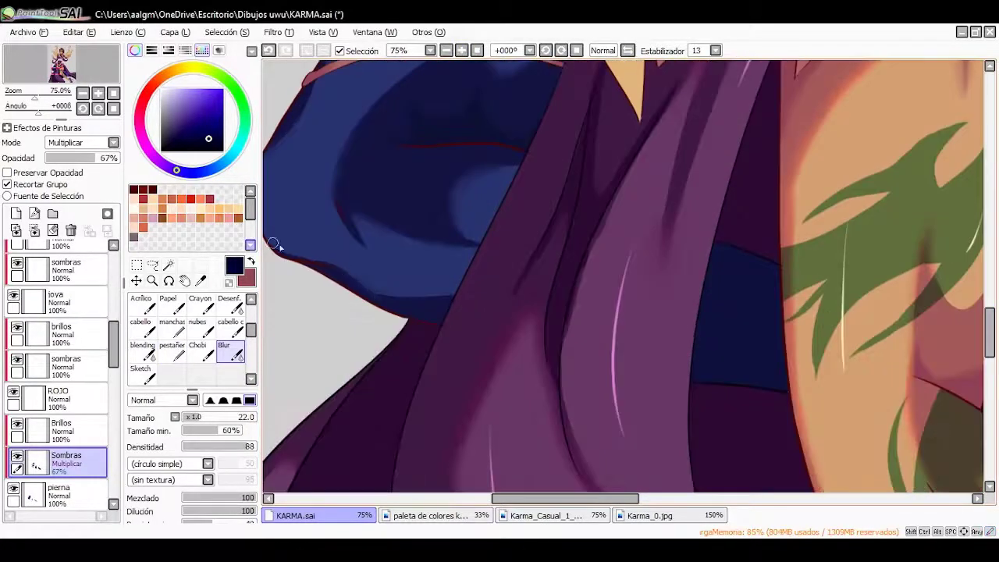
scroll(546, 273, down, 2)
scroll(468, 234, up, 3)
scroll(411, 191, up, 1)
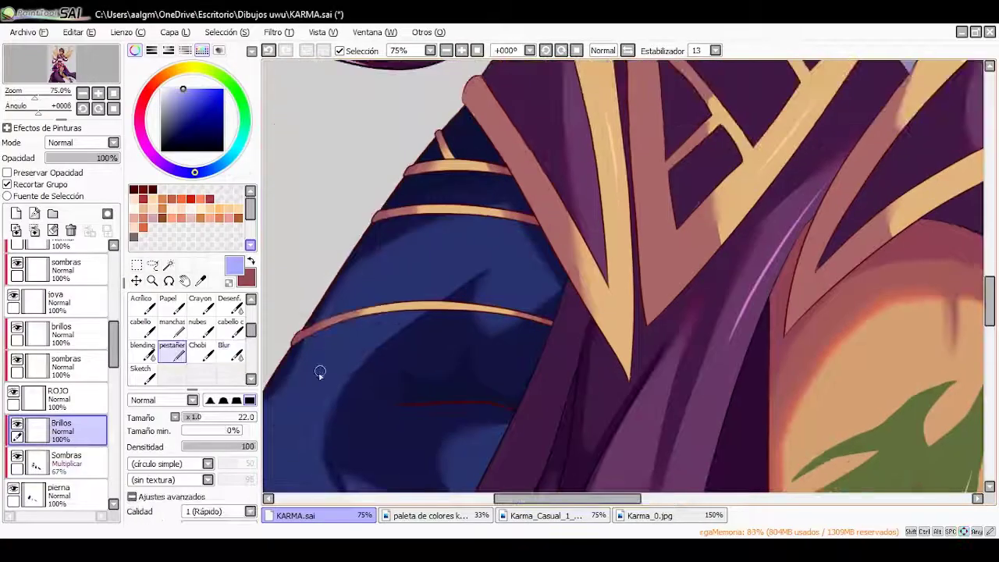
scroll(468, 454, down, 2)
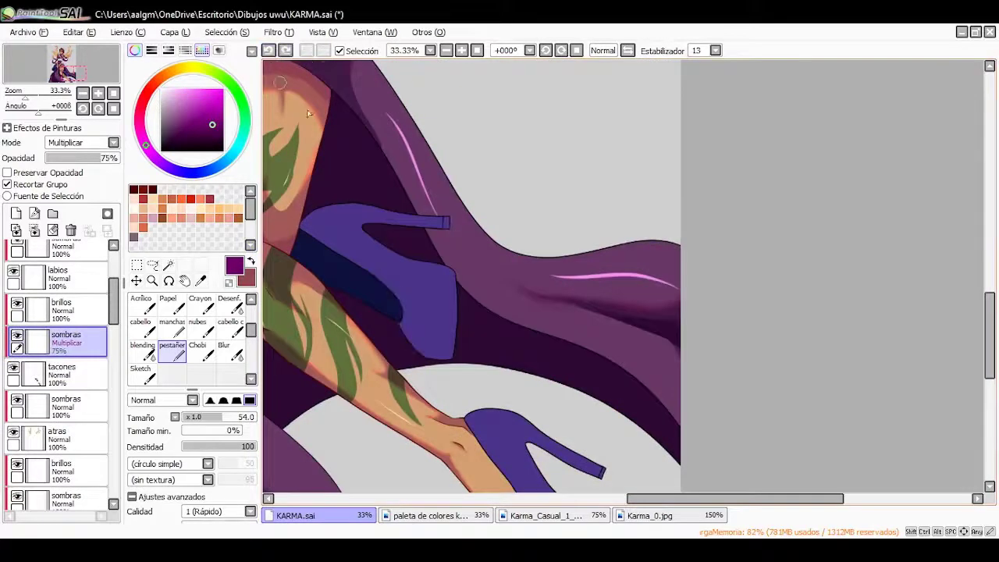
Paint purple shadows on the upper high heel on the 75% Multiplicar sombras layer with the pestañer brush at sizes 54 and 27
scroll(346, 421, up, 1)
scroll(430, 429, up, 1)
scroll(369, 176, up, 1)
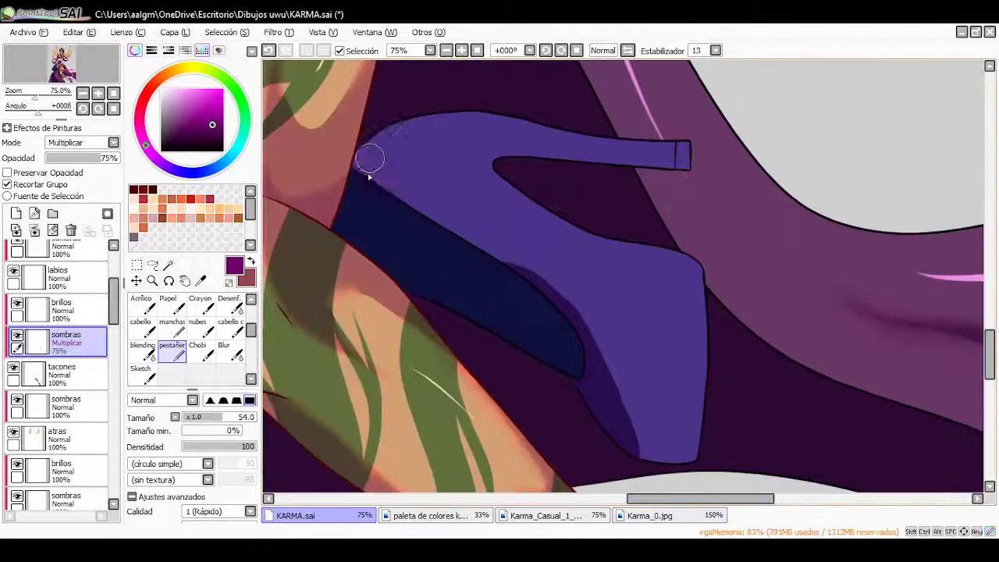
drag(369, 176, 444, 116)
drag(406, 160, 499, 254)
click(268, 51)
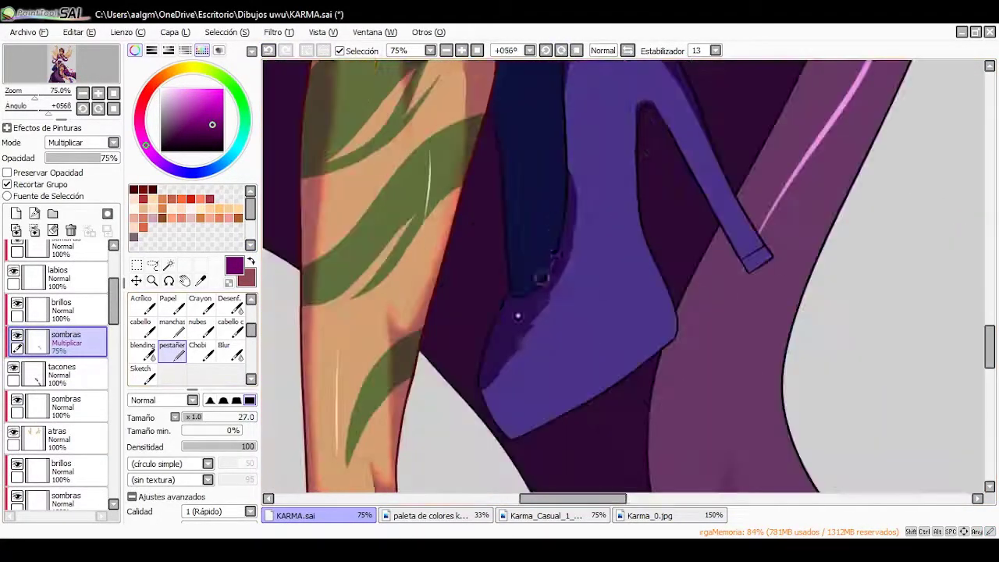
drag(535, 279, 564, 152)
scroll(647, 298, down, 2)
drag(679, 499, 626, 504)
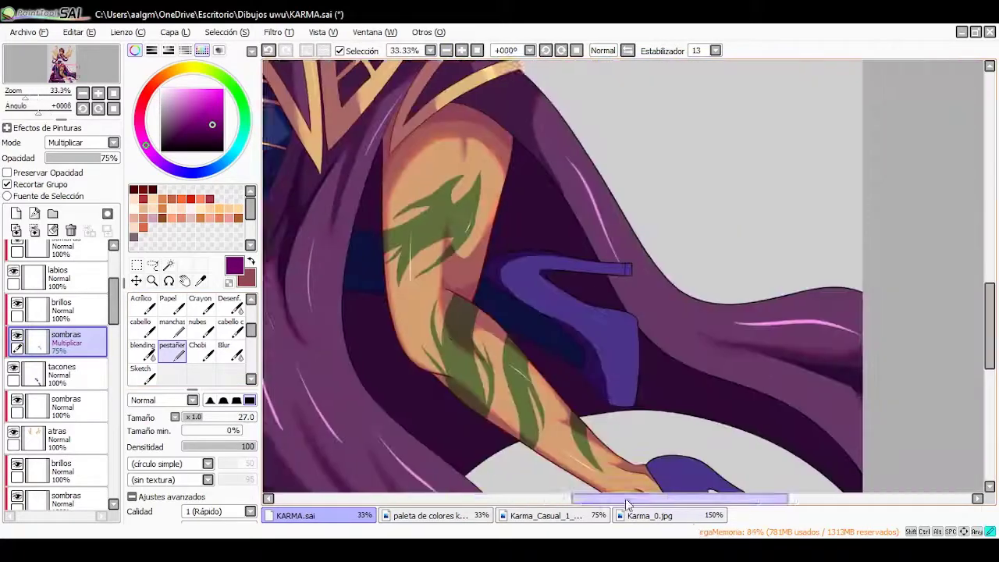
Paint purple shadows around the foot opening, back and heel curve of the lower shoe with the pestañer brush at size 27
scroll(648, 281, up, 2)
scroll(495, 383, down, 3)
drag(584, 330, 624, 457)
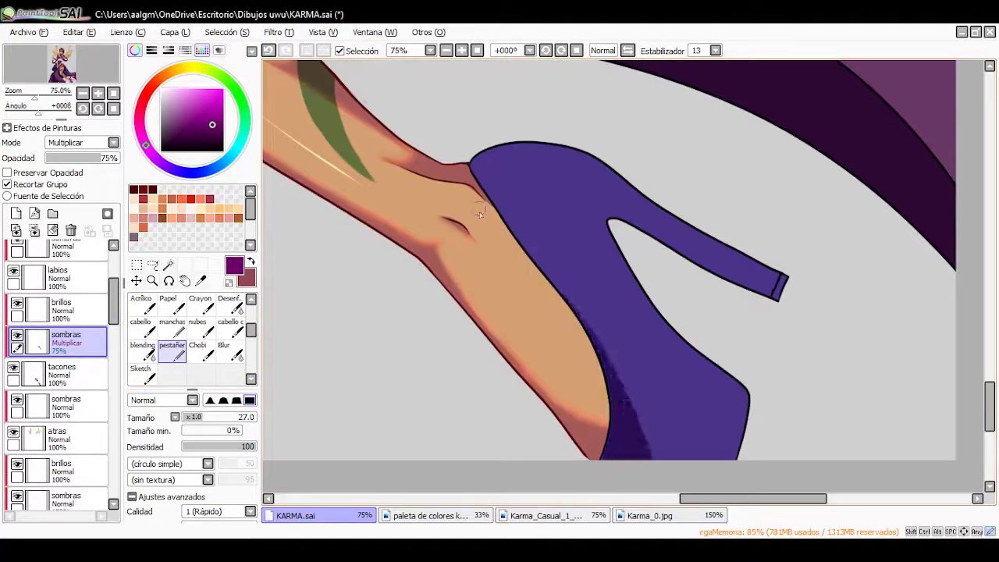
mouse_move(479, 212)
mouse_down()
mouse_move(510, 167)
mouse_move(625, 248)
mouse_up()
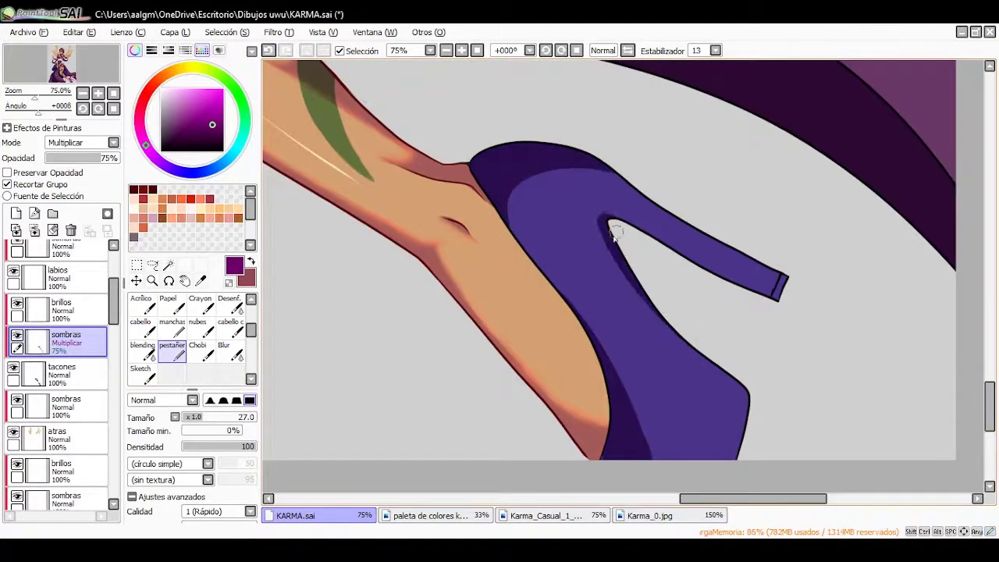
Soften the shadow edges on both high heels with the Blur brush at size 22
scroll(732, 206, down, 4)
click(225, 350)
scroll(483, 289, up, 4)
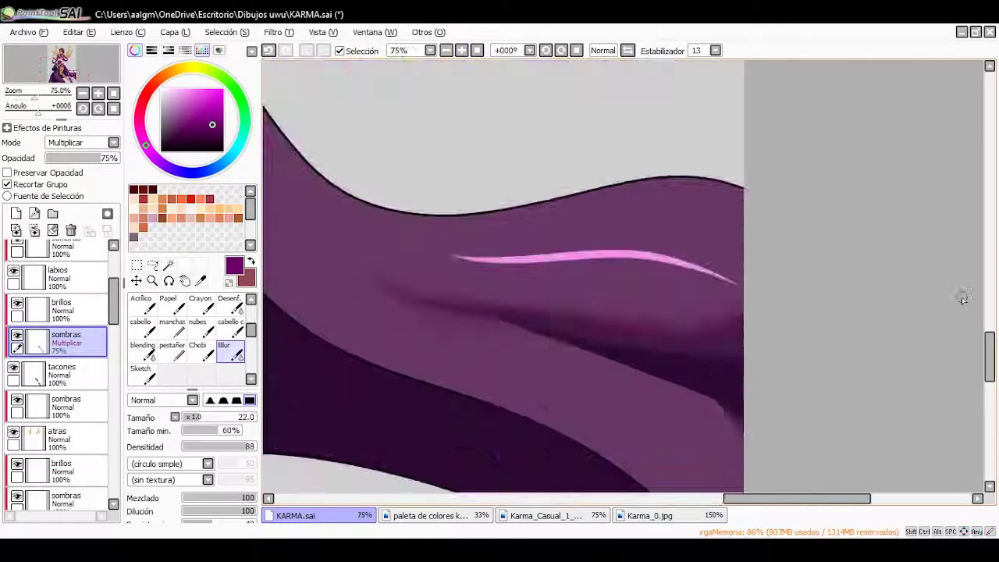
scroll(612, 349, down, 2)
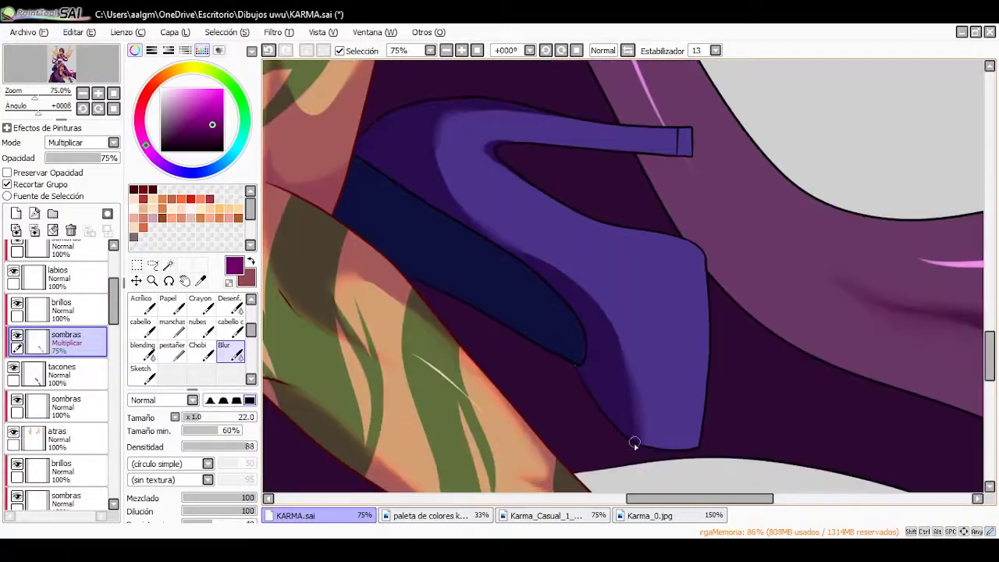
scroll(635, 445, down, 3)
scroll(534, 302, up, 3)
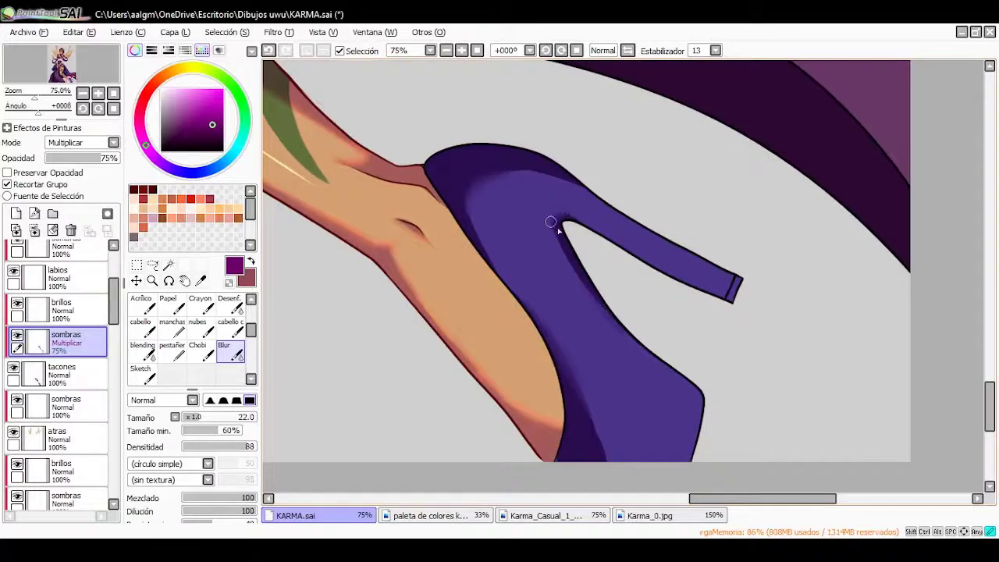
scroll(507, 176, down, 4)
scroll(468, 234, up, 3)
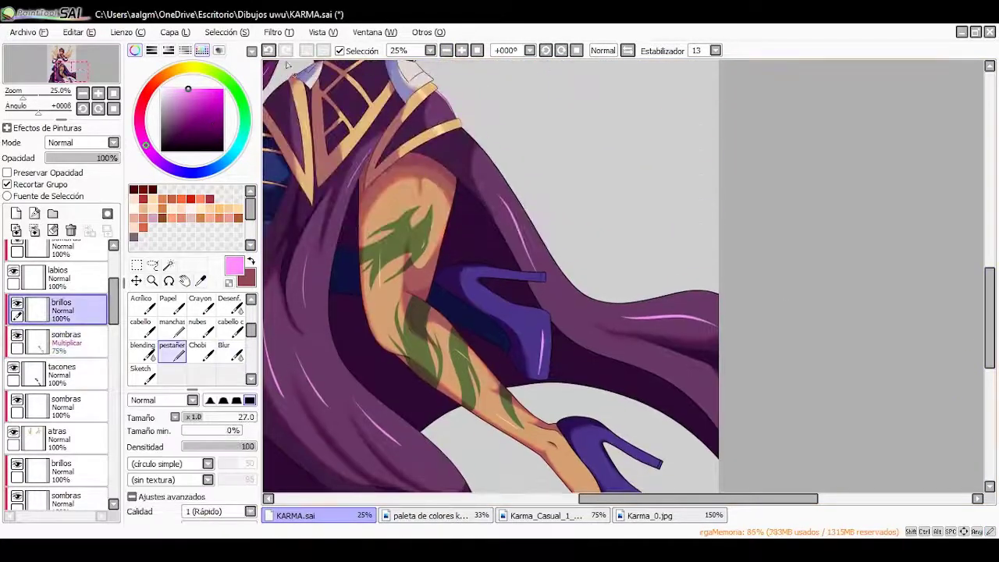
Draw light violet highlights on both high heels on the brillos layer with the pestañer brush at sizes 27 and 11
scroll(492, 273, down, 2)
scroll(491, 273, up, 2)
scroll(491, 274, down, 2)
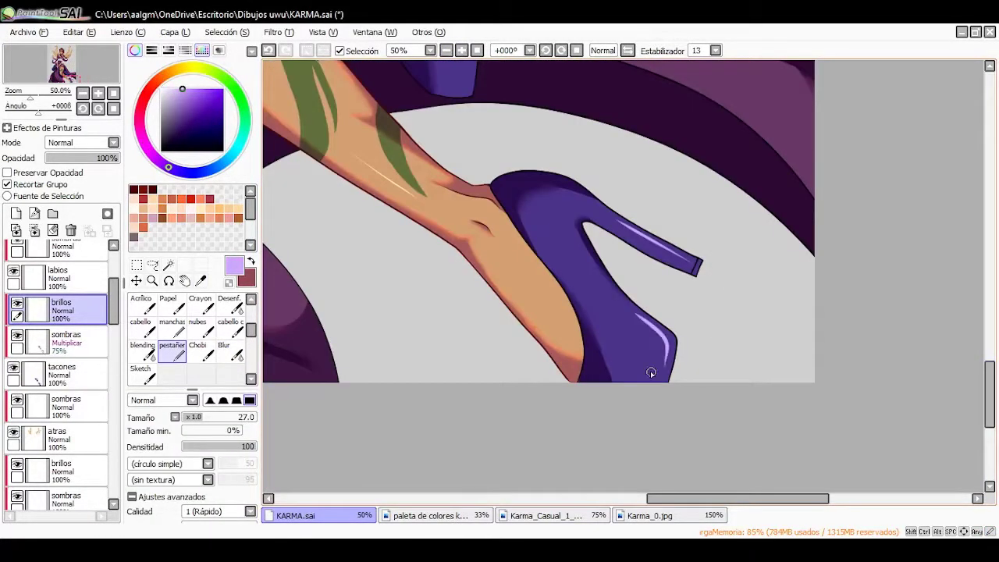
scroll(436, 231, up, 3)
scroll(564, 196, down, 3)
scroll(662, 238, up, 3)
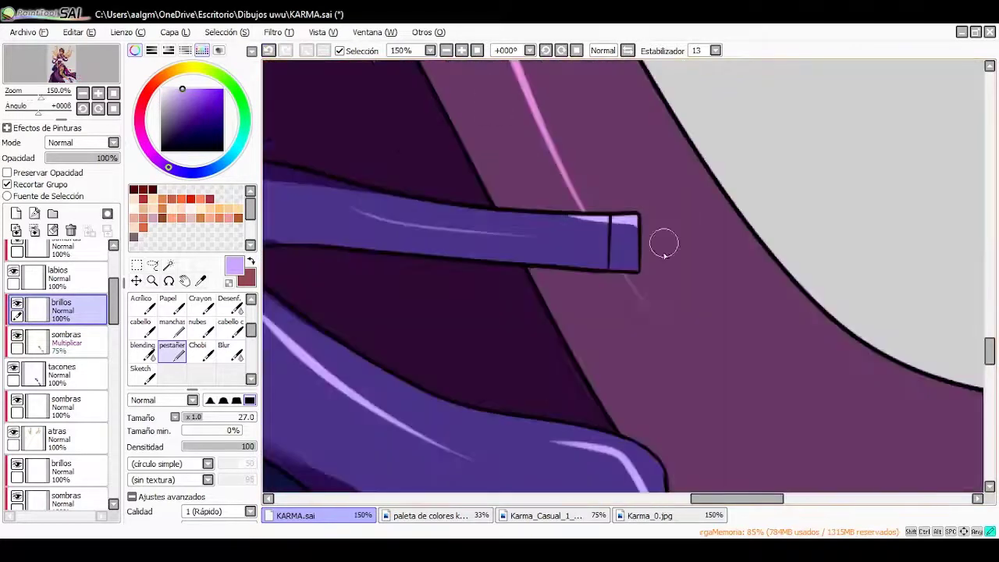
scroll(991, 373, up, 2)
scroll(963, 367, up, 2)
scroll(467, 346, left, 2)
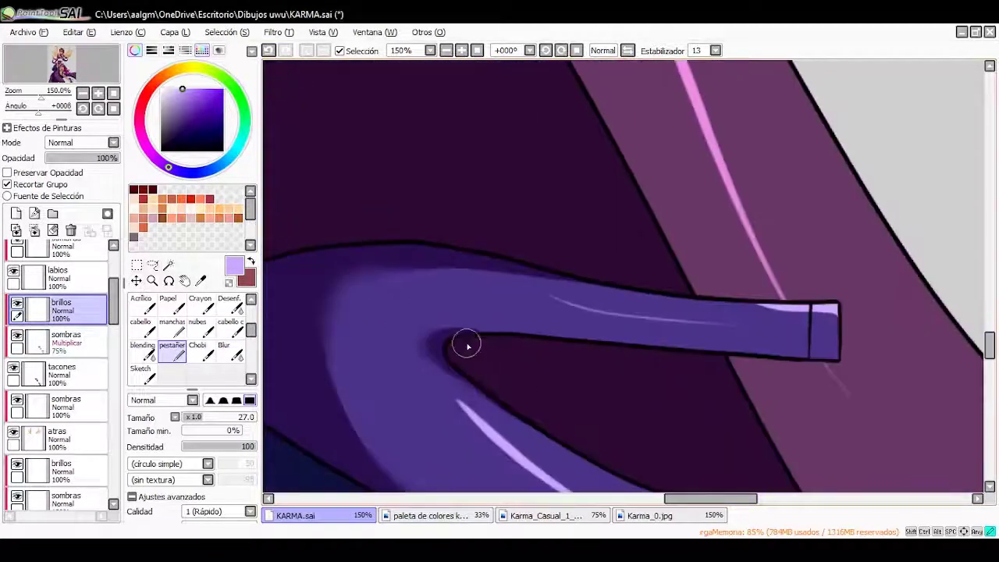
scroll(453, 72, down, 2)
scroll(497, 106, up, 1)
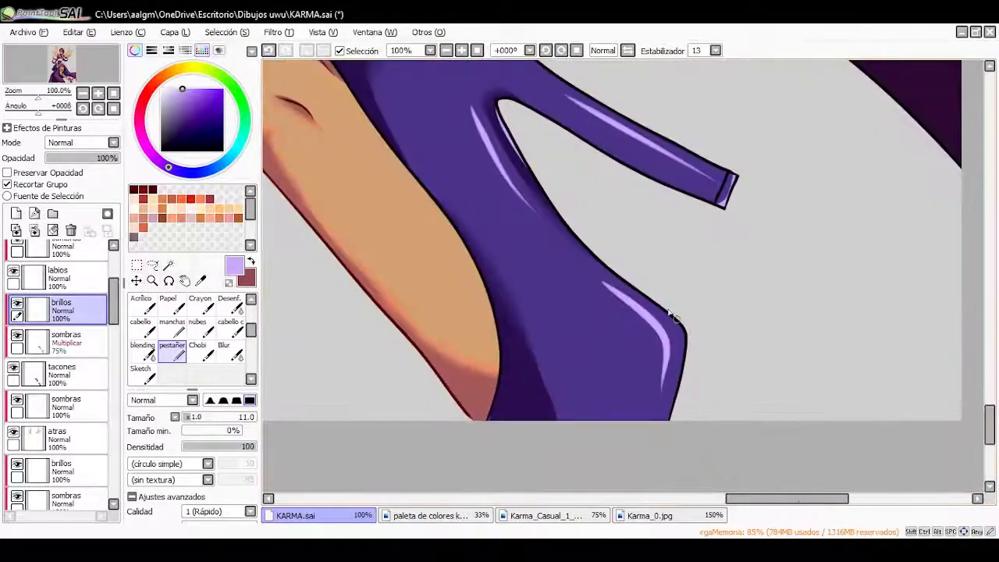
Shade the selected right facets of the green crown gem with dark green on the sombras layer and blend the shadows smooth
scroll(671, 316, up, 2)
scroll(500, 201, up, 2)
click(477, 50)
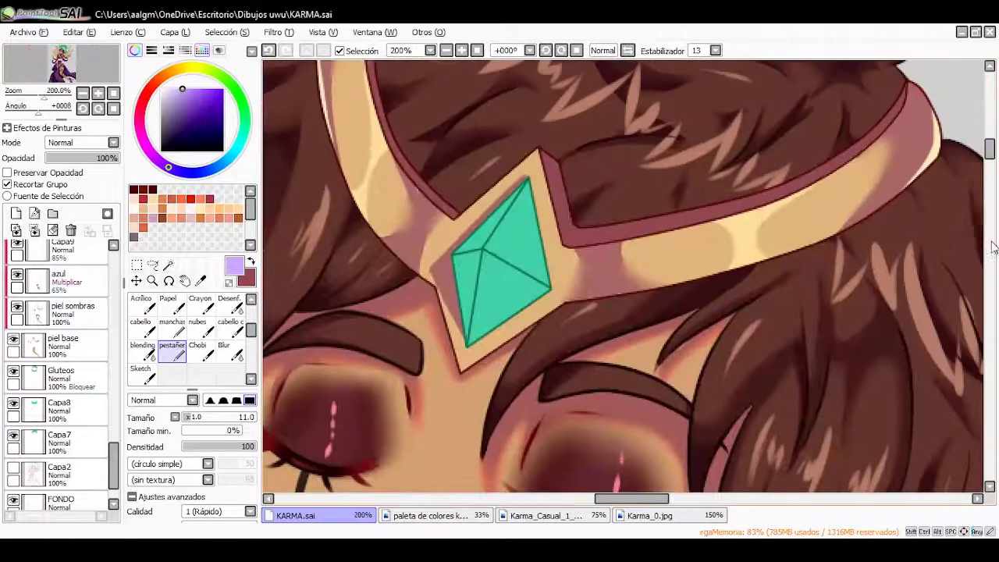
scroll(113, 304, down, 2)
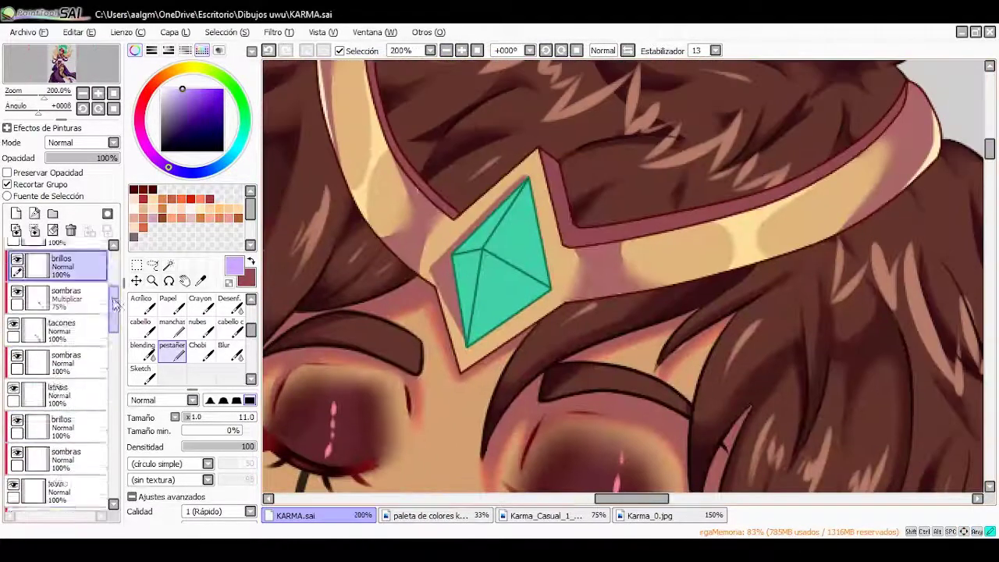
scroll(114, 327, down, 4)
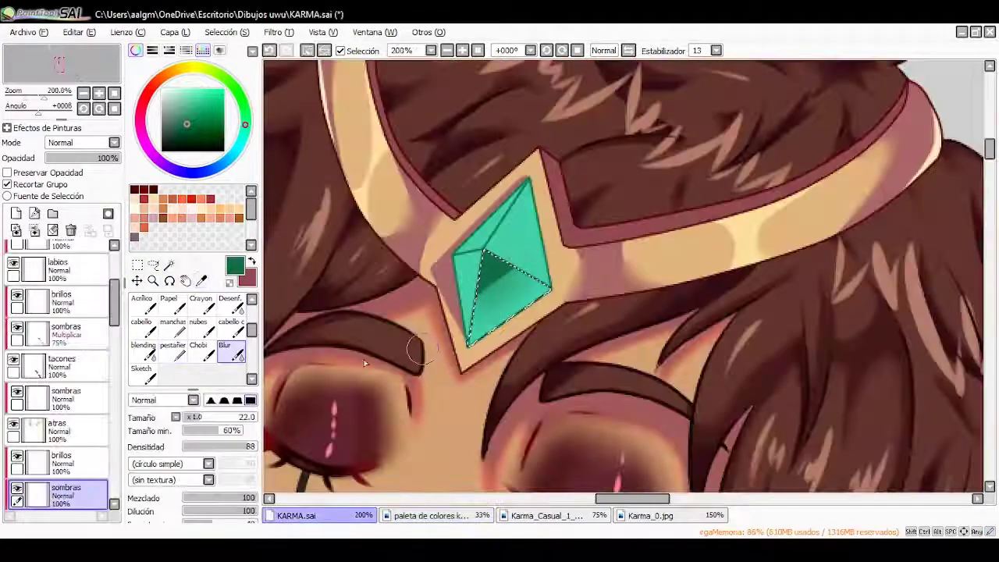
click(231, 304)
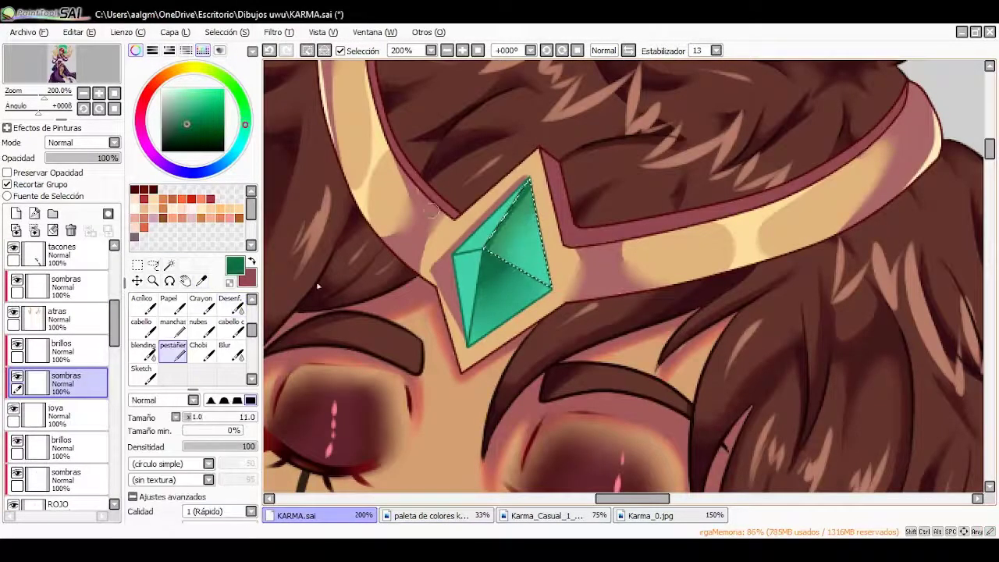
click(230, 304)
click(269, 51)
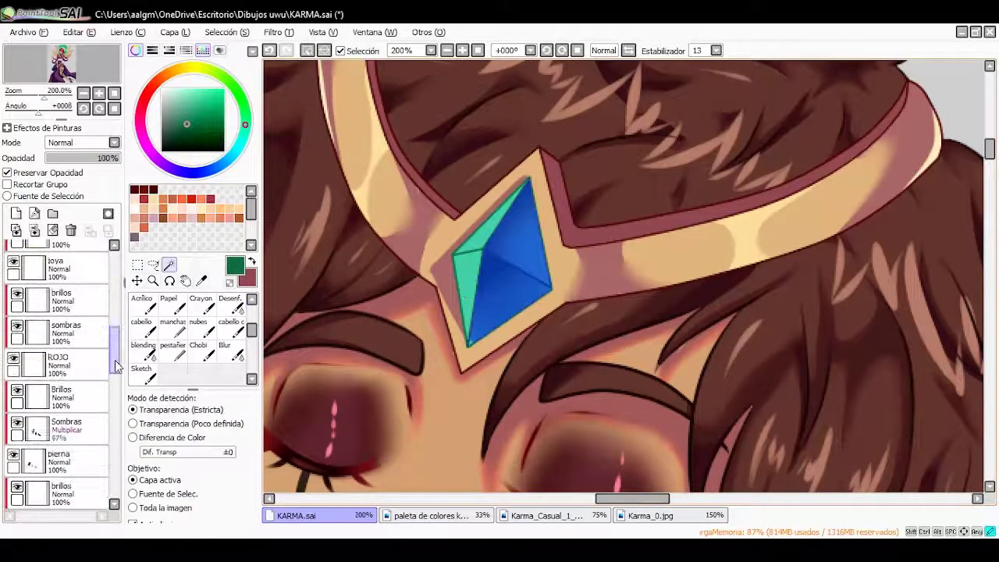
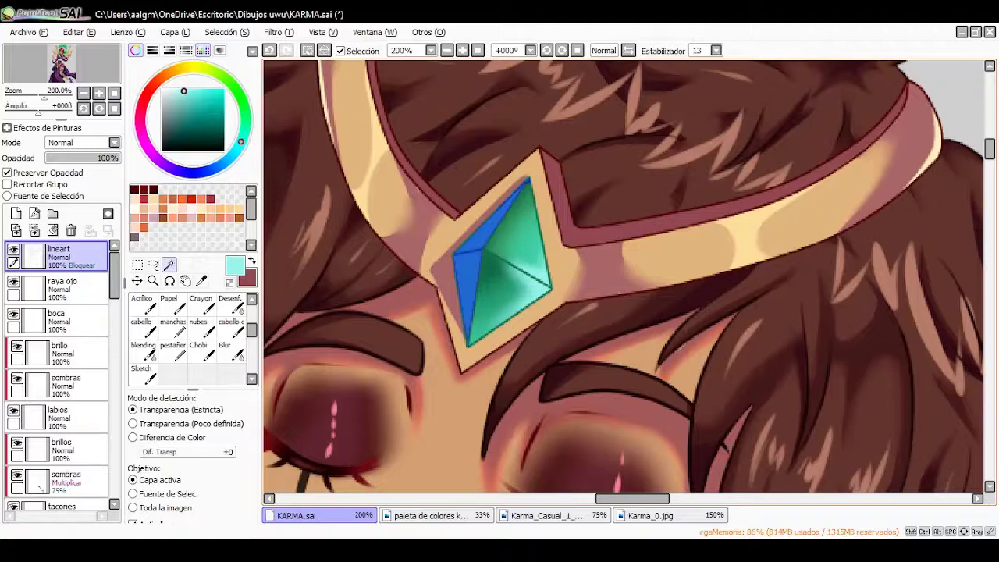
Shade and blend the crown gem's left facets, and add cyan shine on a Lumi & Shade layer softened with Blur at size 10
scroll(58, 374, down, 3)
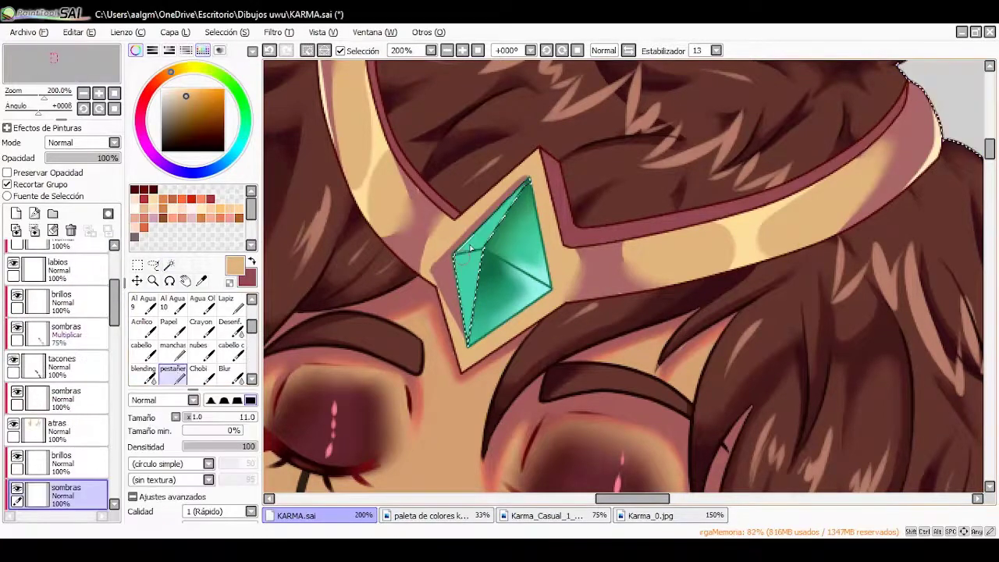
click(426, 515)
click(297, 515)
click(230, 321)
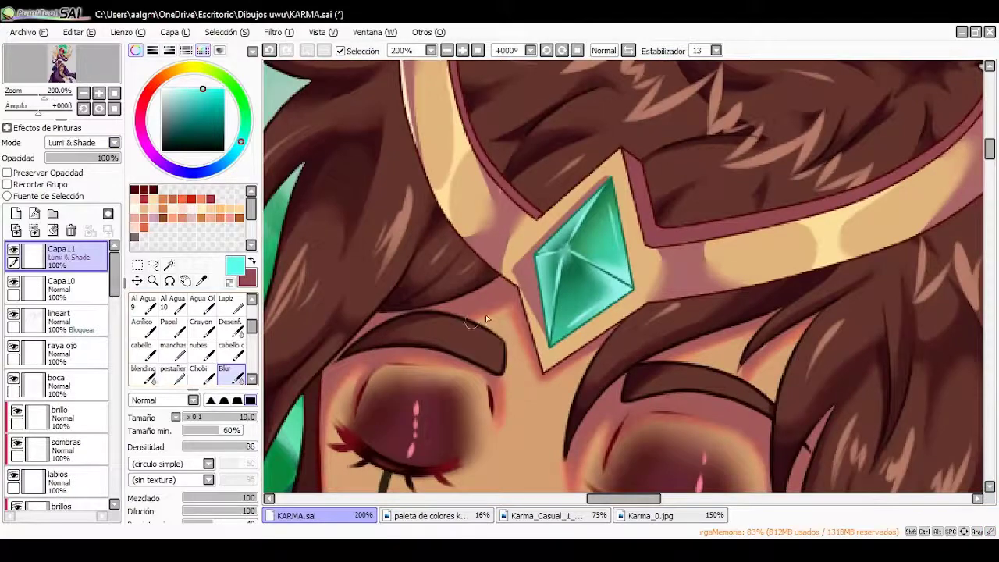
key(v)
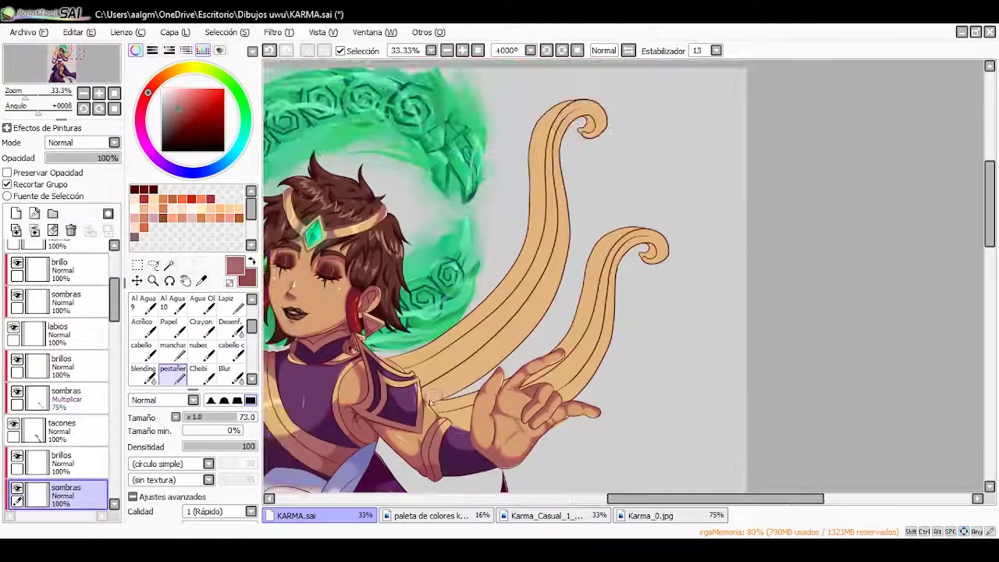
Paint dusty red shadows along the two golden wings behind the open hand with the pestañer brush at sizes 73 and 52
mouse_move(430, 403)
mouse_down()
mouse_move(546, 141)
mouse_move(437, 367)
mouse_move(539, 125)
mouse_move(476, 332)
mouse_up()
scroll(559, 101, up, 1)
drag(515, 156, 507, 223)
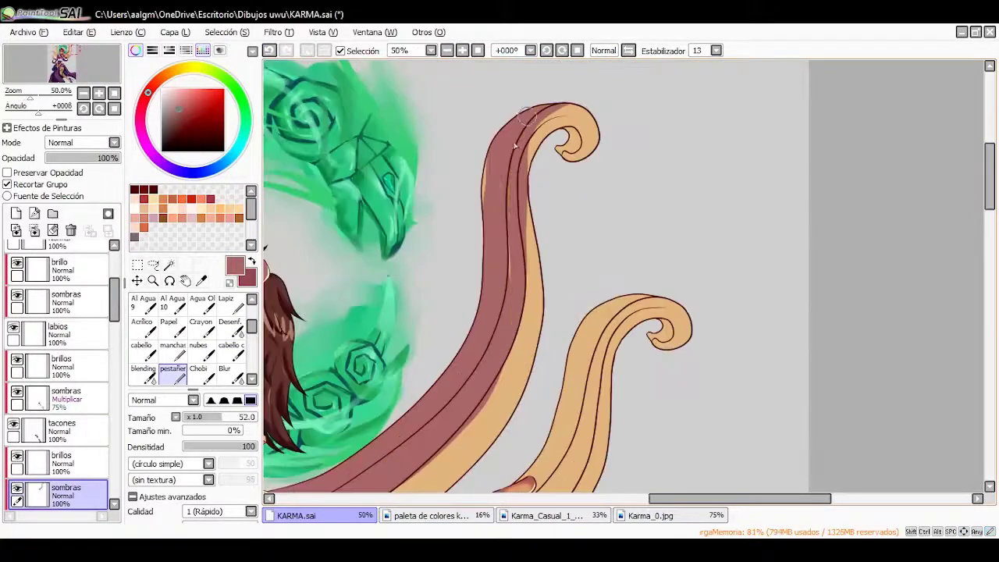
scroll(967, 218, down, 3)
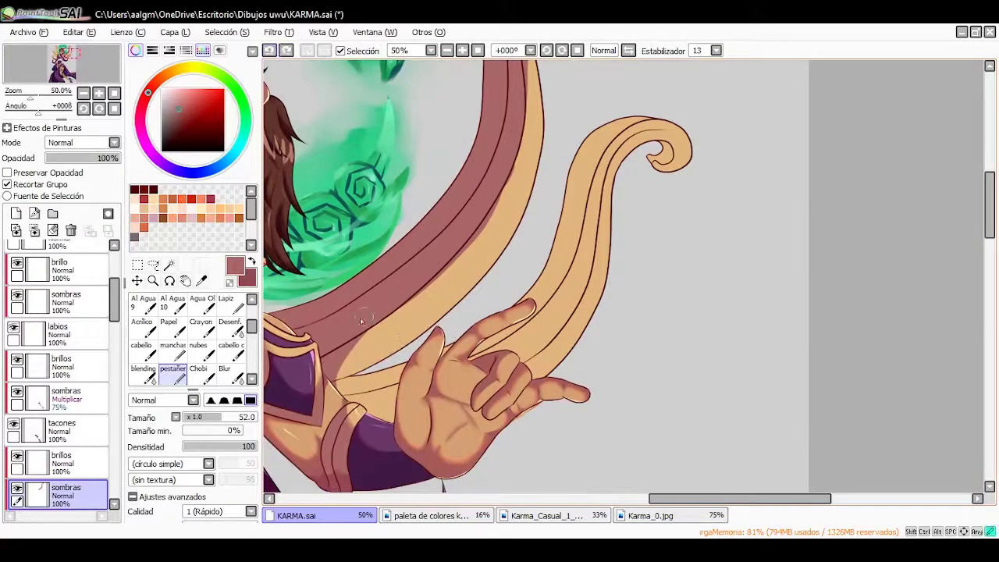
scroll(527, 258, up, 3)
scroll(551, 181, down, 3)
drag(546, 297, 586, 191)
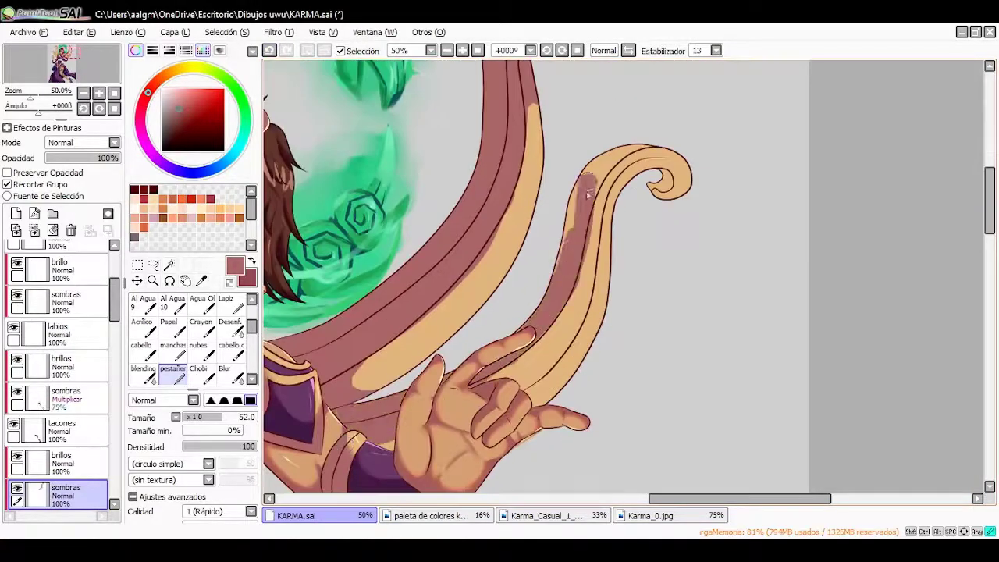
scroll(644, 147, down, 2)
scroll(546, 312, left, 8)
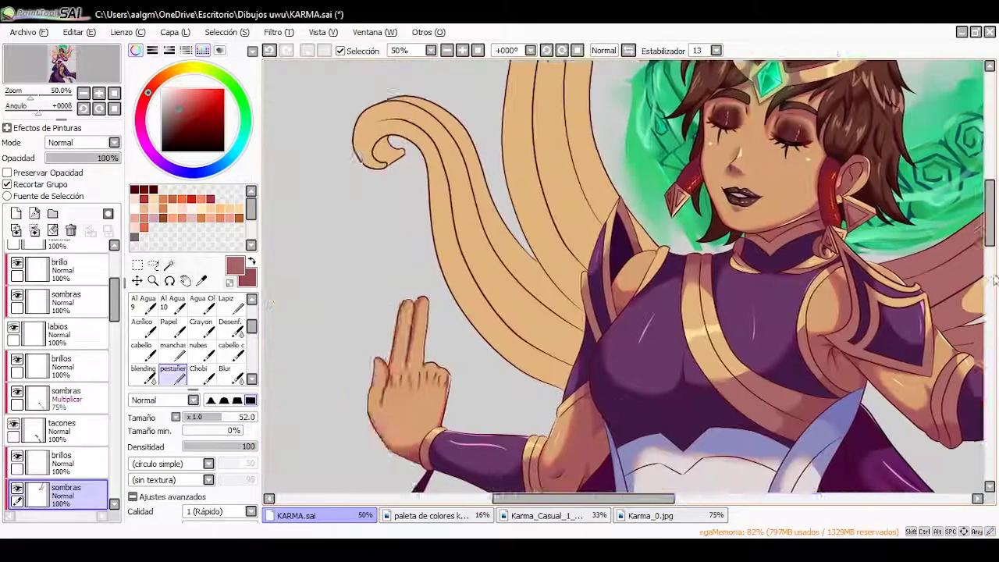
Paint dusty red shadows along the edges and curls of the two golden wings behind the raised fingers at size 52
scroll(546, 313, up, 2)
drag(597, 426, 572, 129)
mouse_move(499, 109)
mouse_down()
mouse_move(534, 383)
mouse_move(593, 469)
mouse_up()
scroll(593, 468, down, 1)
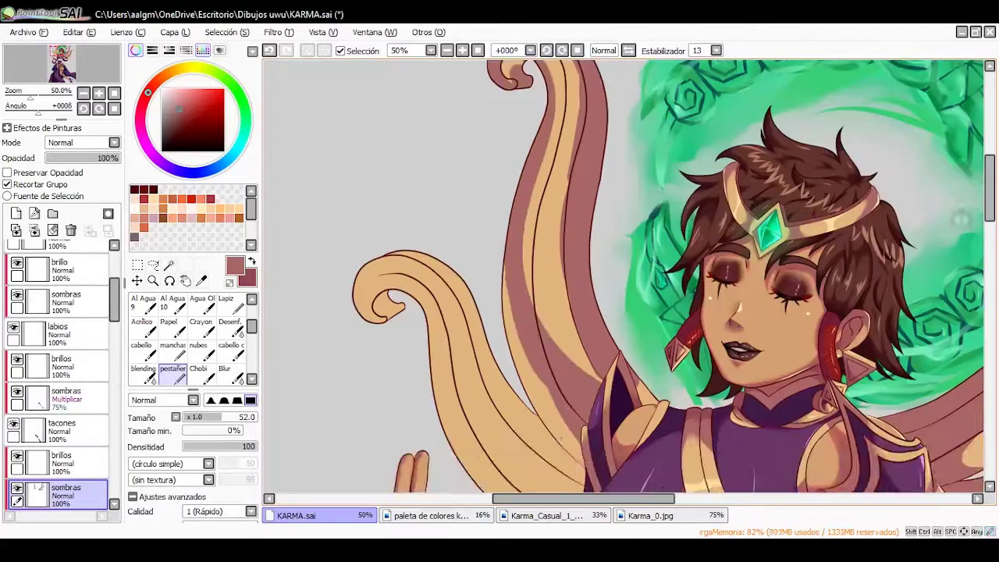
scroll(499, 272, up, 2)
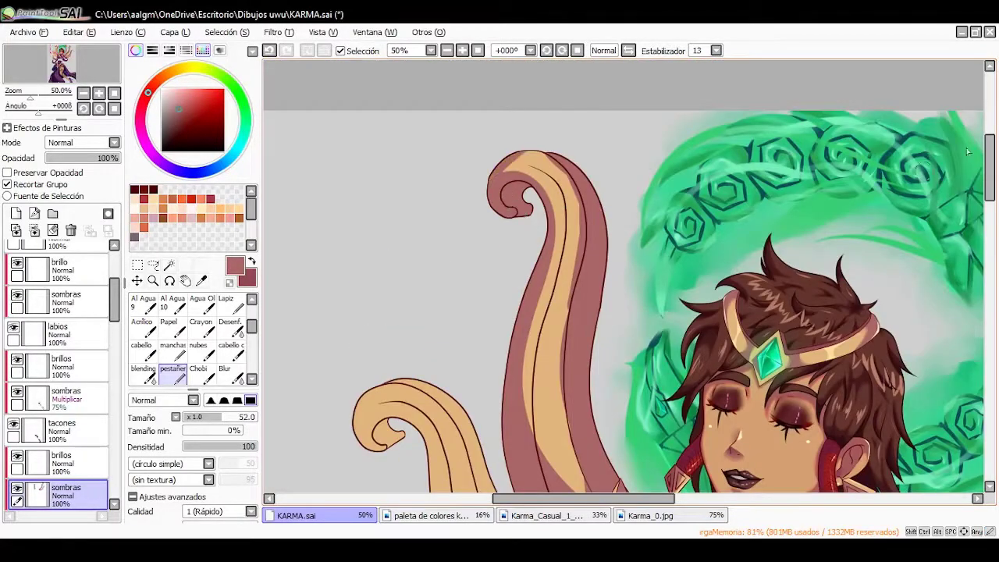
key(e)
mouse_move(967, 150)
mouse_down()
mouse_move(702, 273)
mouse_move(555, 390)
mouse_up()
drag(788, 250, 557, 304)
key(b)
drag(554, 155, 515, 335)
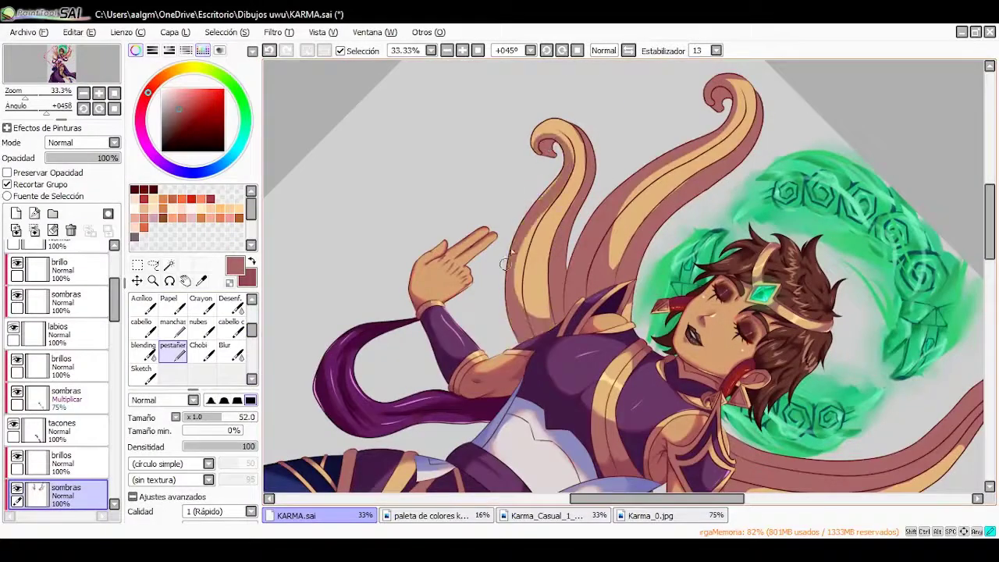
On the lineart layer, select the shaded rear sides of the golden wings with the Magic Wand
key(Home)
key(Page_Down)
scroll(58, 374, up, 5)
click(169, 265)
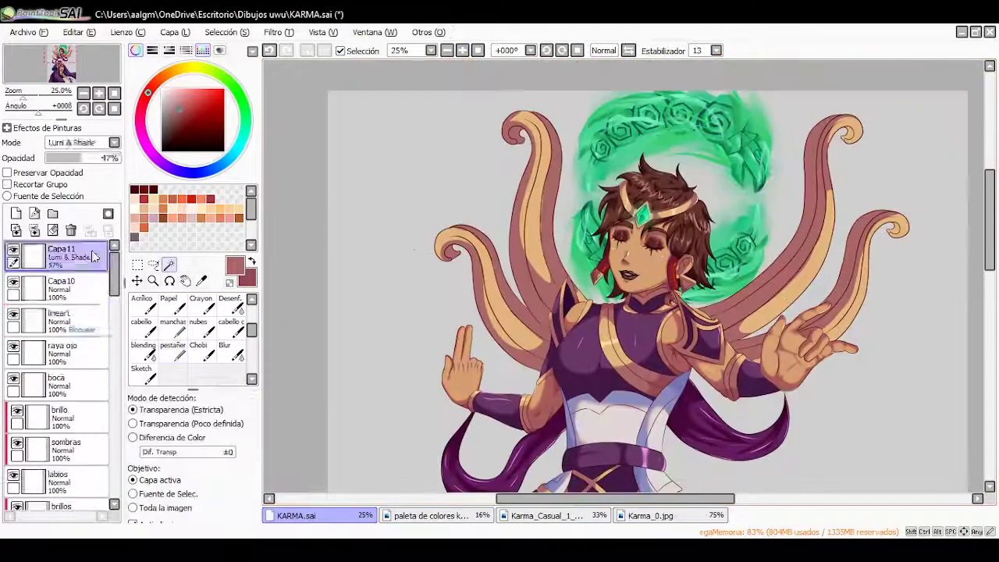
click(58, 316)
click(550, 203)
click(820, 227)
click(854, 266)
scroll(788, 325, up, 6)
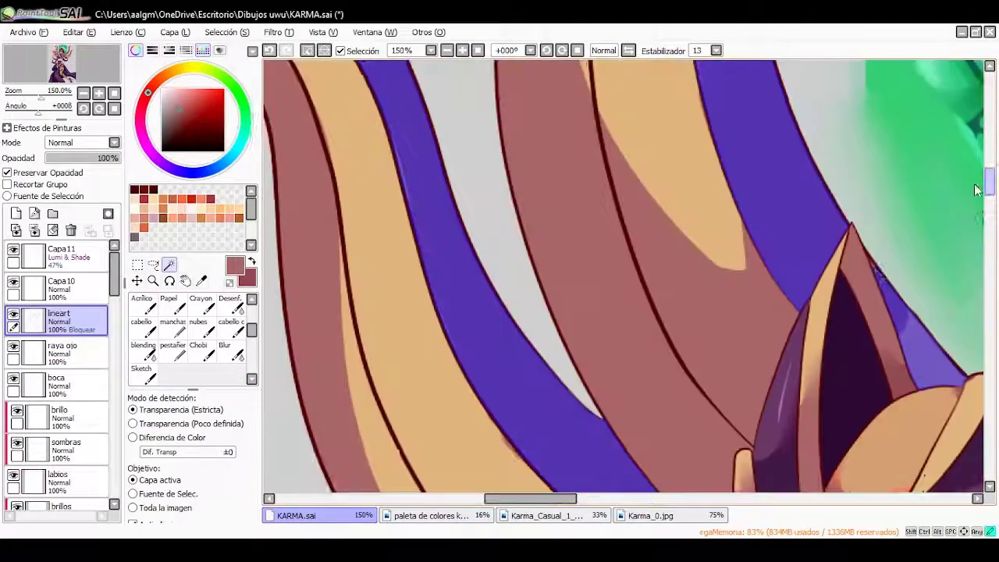
Fill the selection's gaps near the shoulders and hand with the Selec. brush at size 1.8, and add the wings' inner curls
key(s)
mouse_move(876, 264)
mouse_down()
mouse_move(781, 351)
mouse_move(720, 474)
mouse_move(897, 312)
mouse_move(990, 205)
mouse_up()
click(988, 205)
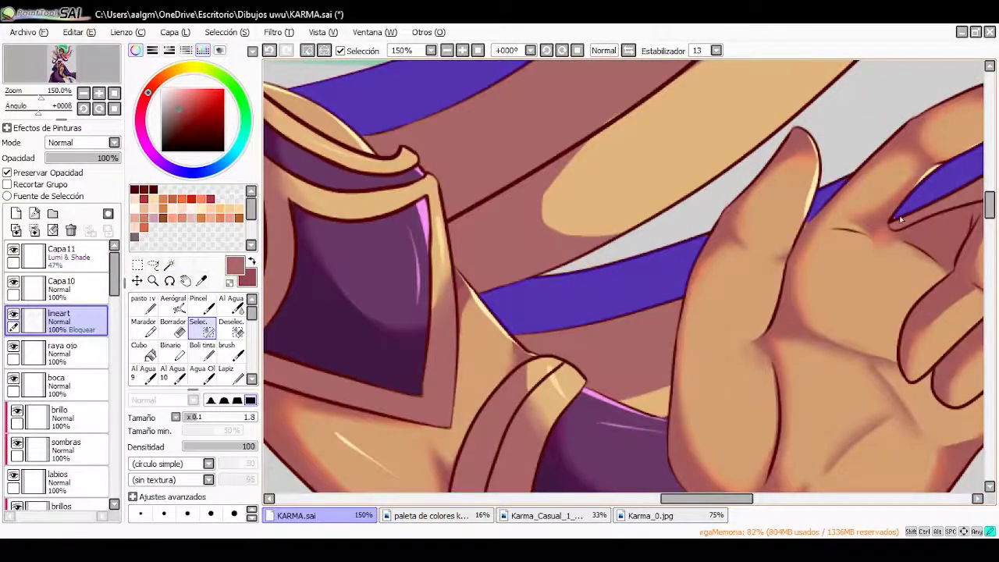
drag(900, 220, 713, 301)
scroll(713, 300, down, 4)
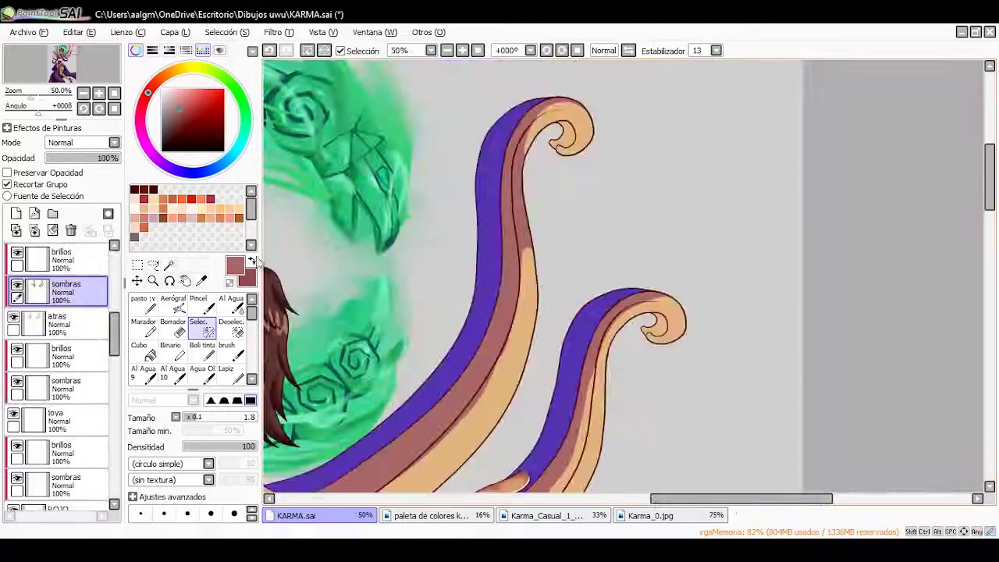
key(minus)
key(b)
drag(612, 282, 925, 285)
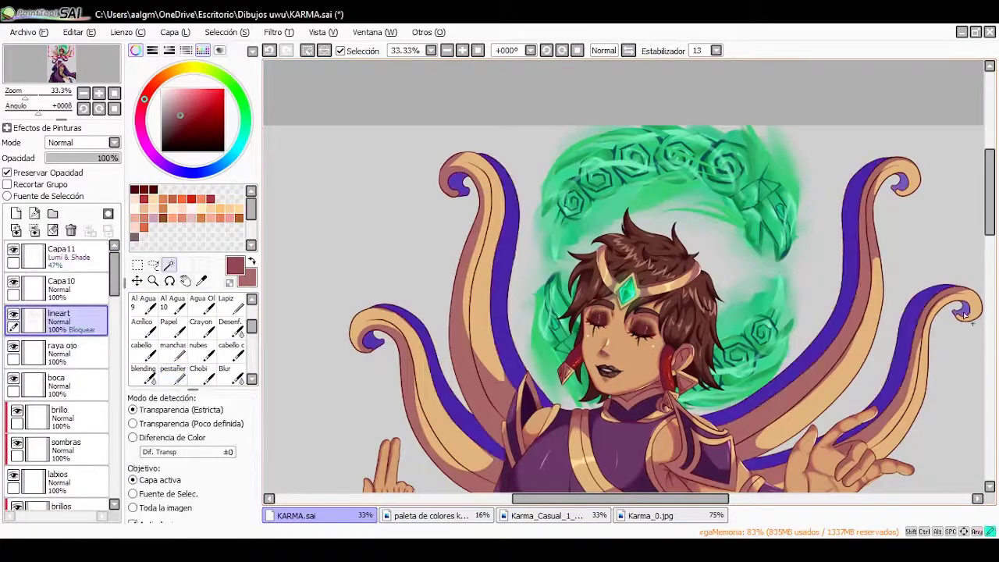
Sample the halo's green and airbrush it at size 100 along the selected wing edges on the brillos layer in Normal mode
alt+click(780, 227)
click(62, 352)
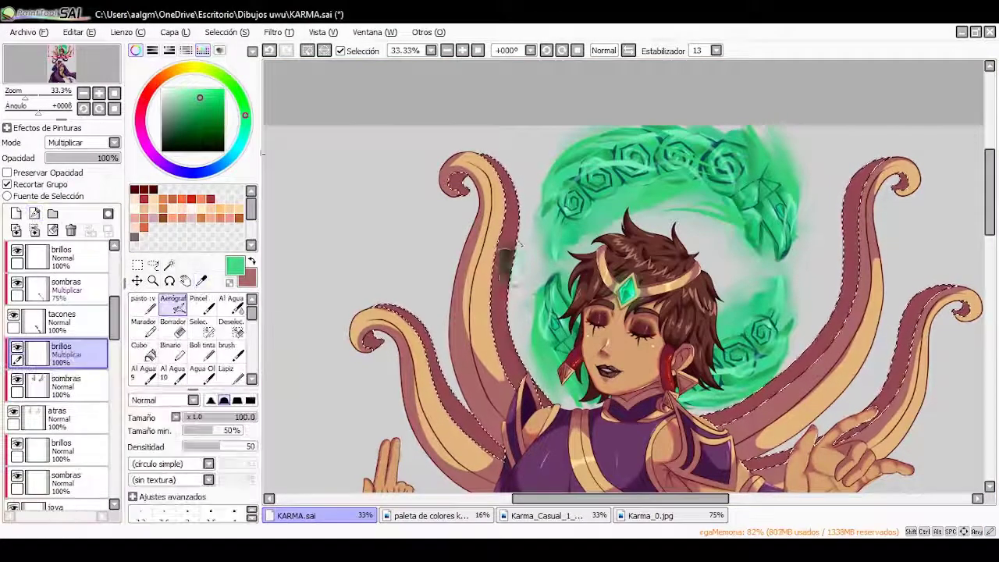
drag(517, 341, 509, 179)
drag(406, 312, 472, 413)
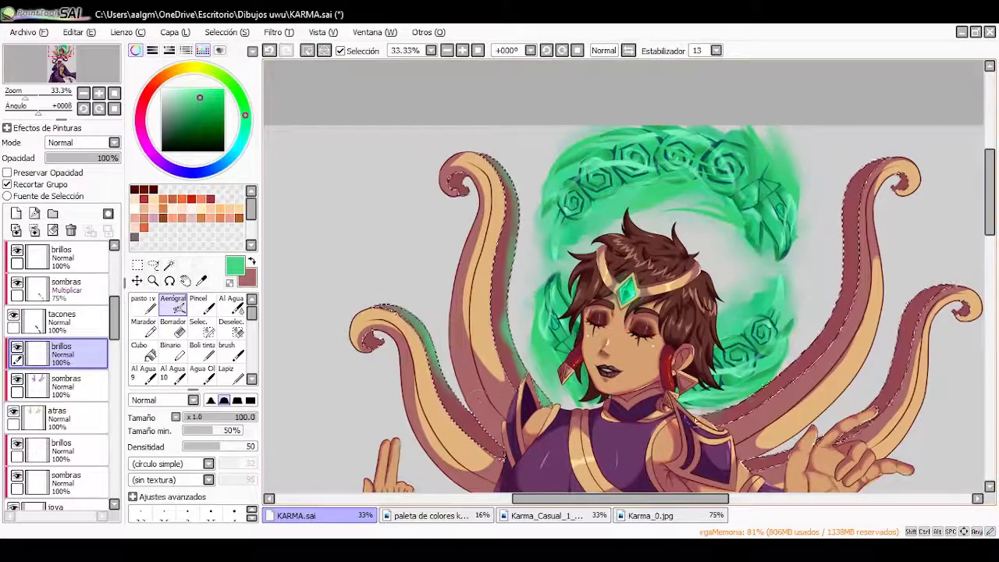
drag(843, 188, 847, 320)
key(b)
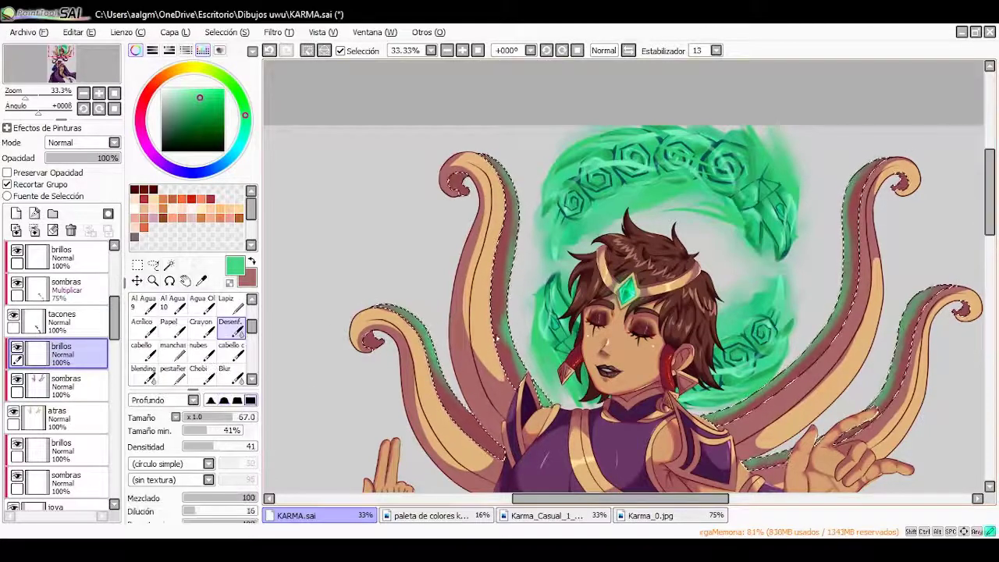
Build up the green glow along the wing edges with the airbrush at size 100, and clear the selection
key(a)
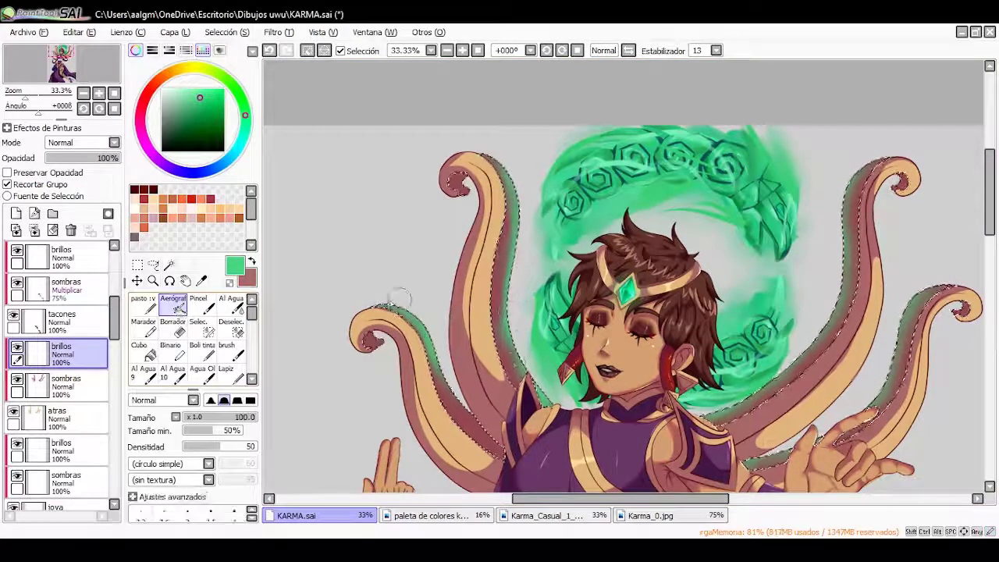
drag(857, 190, 844, 312)
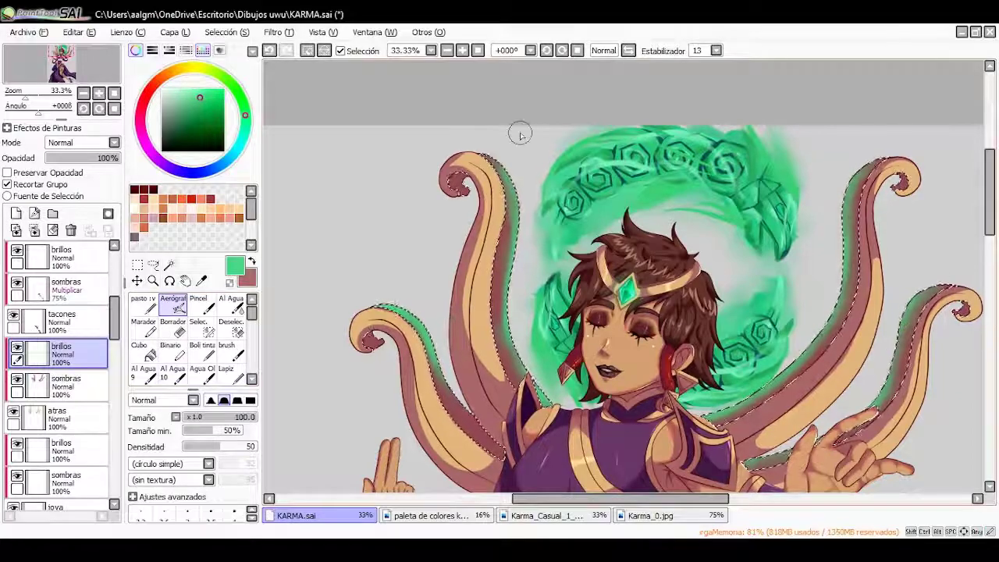
scroll(520, 135, down, 2)
scroll(520, 135, up, 2)
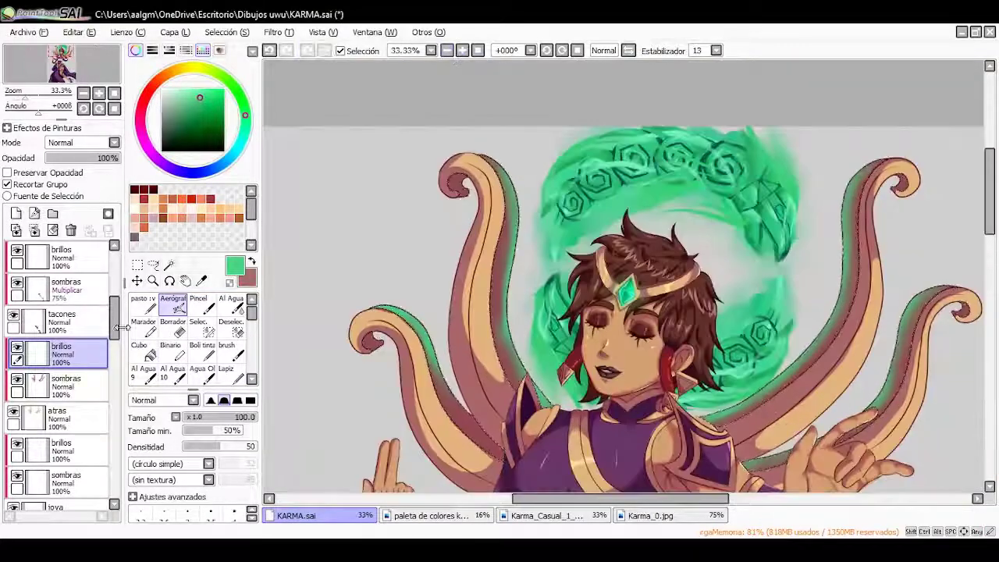
Soften the dusty red wing shadows on the sombras layer with Blur at size 29
key(b)
scroll(609, 234, up, 3)
mouse_move(609, 234)
mouse_down()
mouse_move(593, 203)
mouse_move(609, 173)
mouse_move(623, 334)
mouse_move(439, 324)
mouse_move(367, 367)
mouse_move(429, 428)
mouse_up()
scroll(745, 223, down, 4)
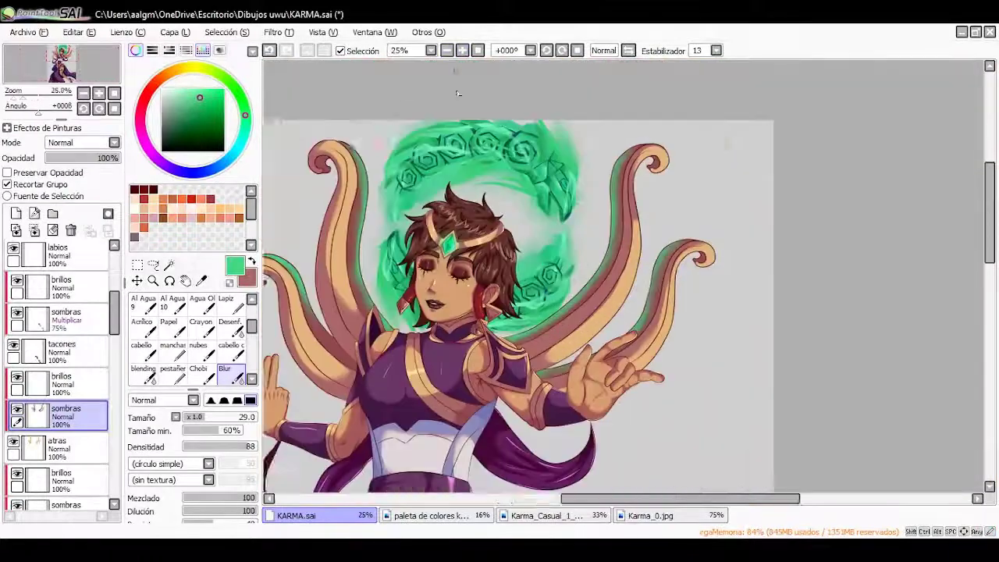
On the brillos layer, airbrush faint green onto the wings at size 57 and paint pale yellow shines with pestañer at size 30
click(66, 382)
key(v)
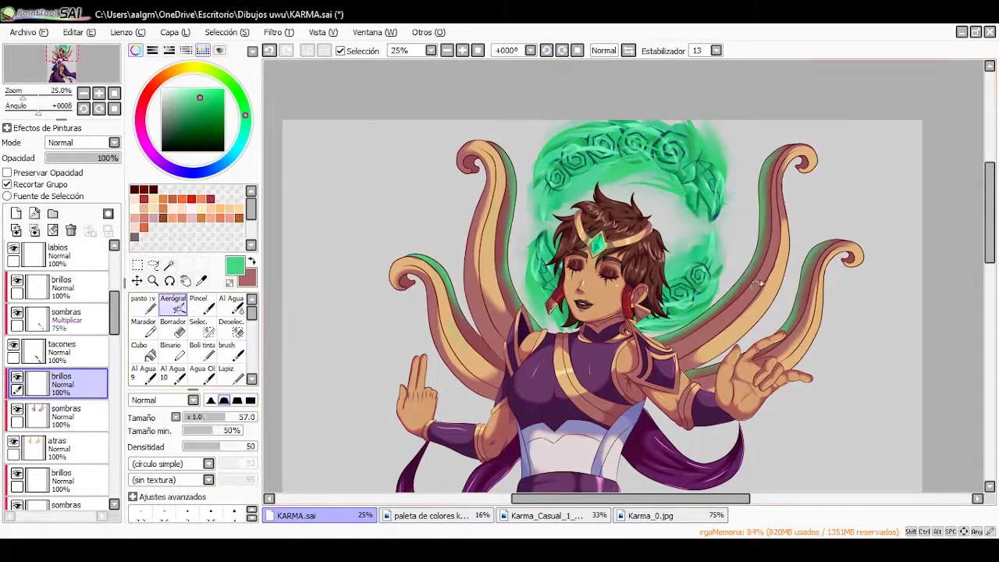
key(b)
scroll(812, 143, up, 2)
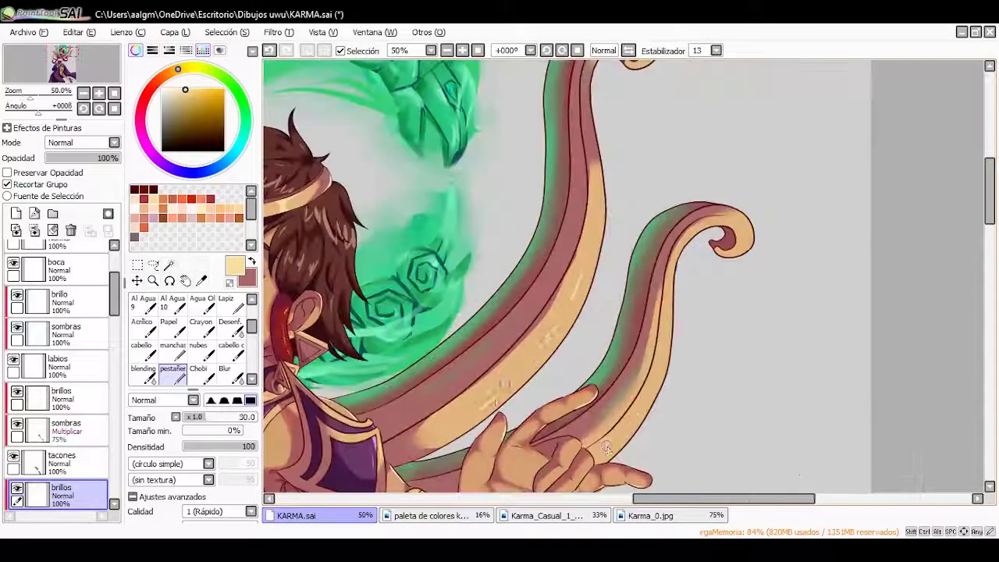
drag(297, 437, 457, 331)
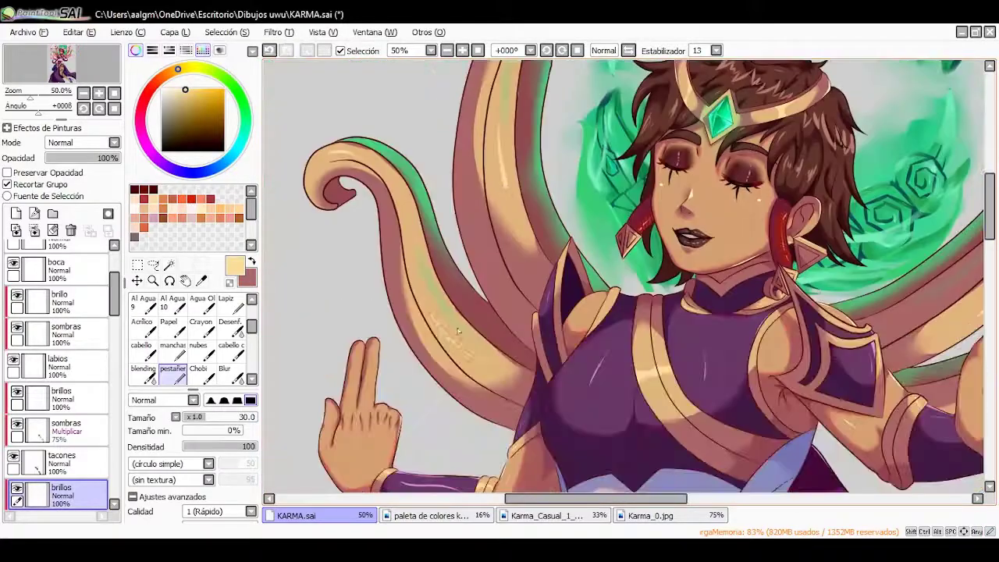
Paint thin cream shines and rim highlights on the two wings behind the open hand with pestañer at size 11
scroll(578, 390, up, 2)
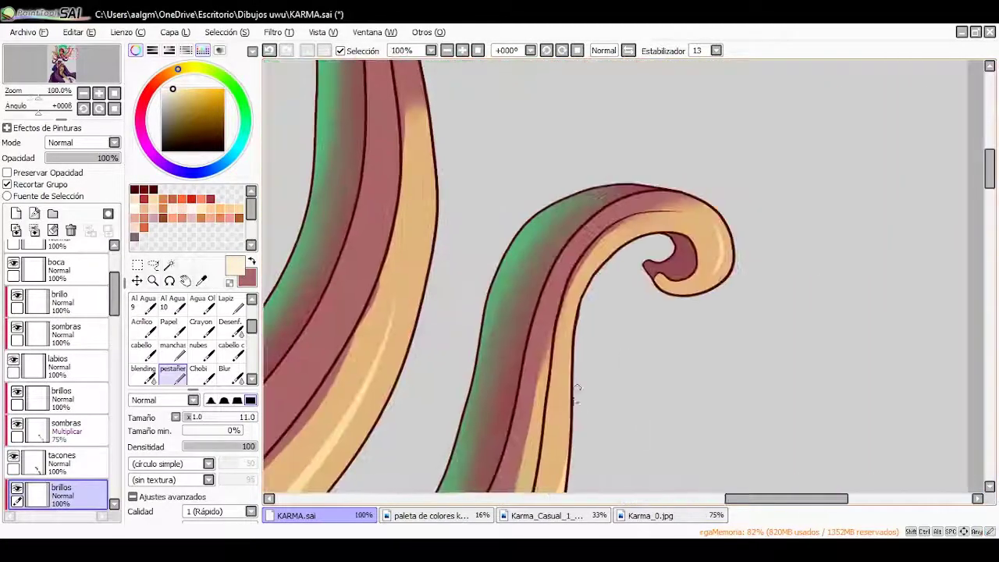
scroll(511, 204, down, 5)
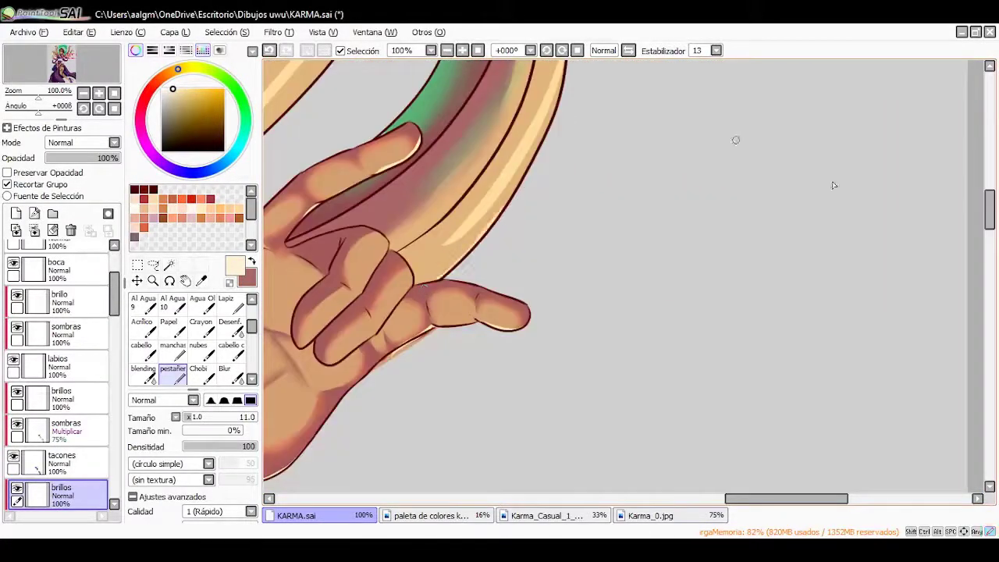
scroll(656, 165, up, 5)
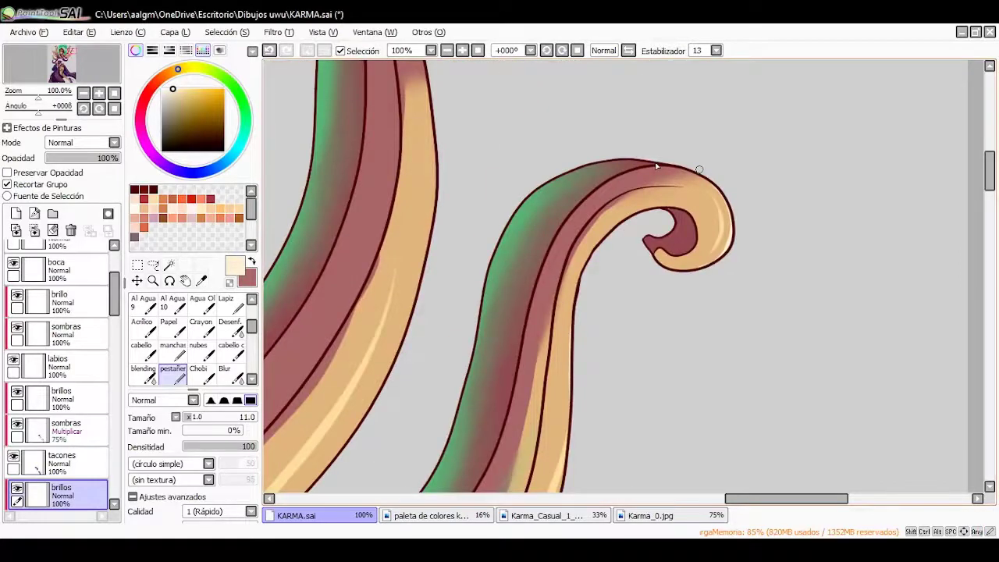
scroll(656, 165, up, 4)
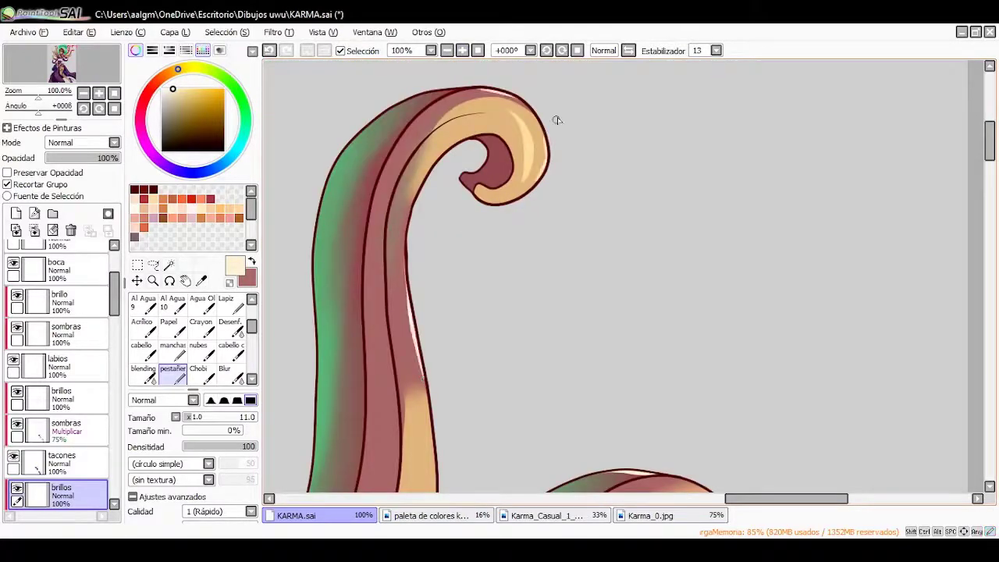
Paint thin cream shines and rim highlights on the two wings behind the raised fingers at size 11
scroll(556, 120, down, 3)
scroll(478, 338, left, 5)
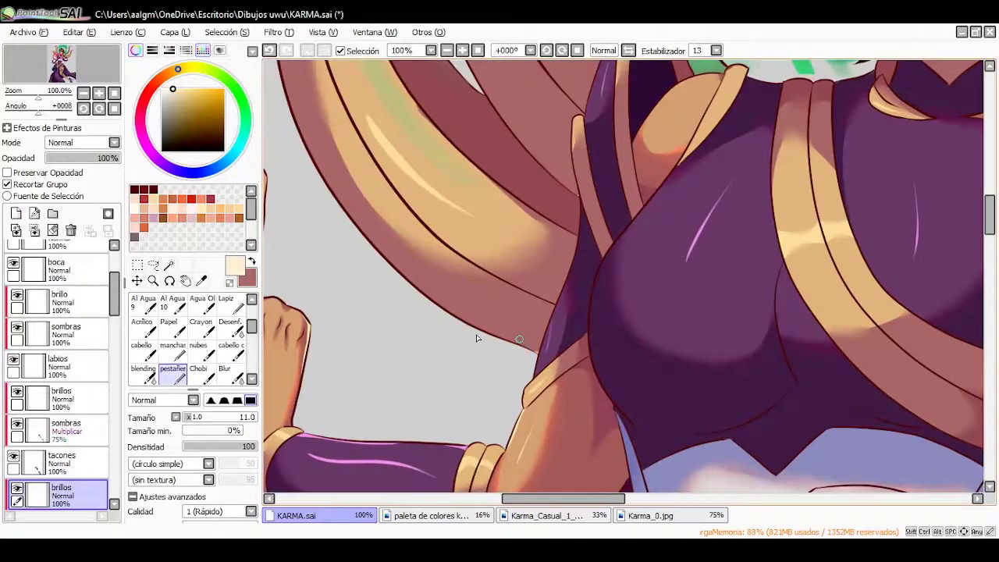
scroll(477, 338, up, 4)
scroll(477, 338, left, 5)
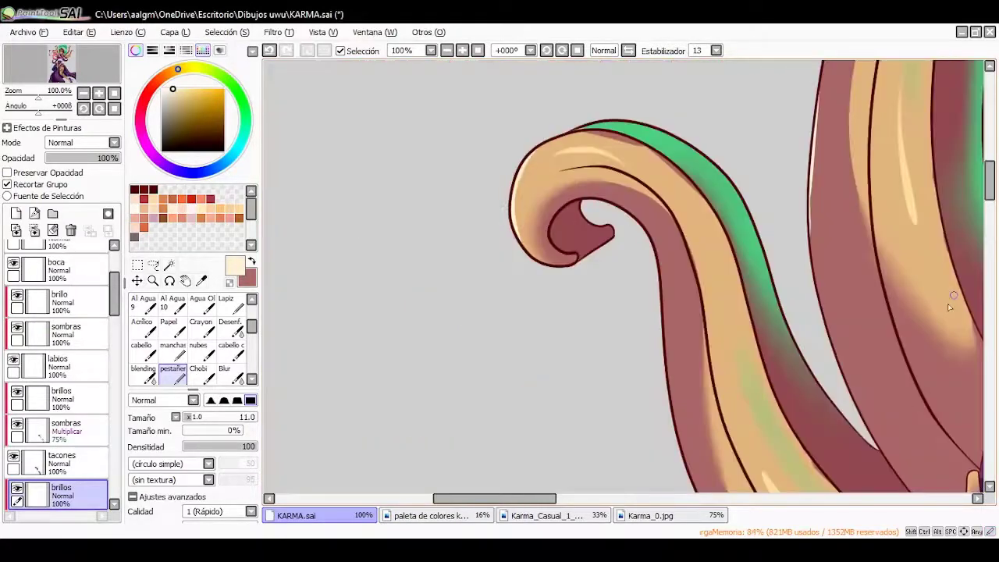
Pick a light mint green and paint thin rim highlights along the green edges of the wings behind the raised fingers
key(alt)
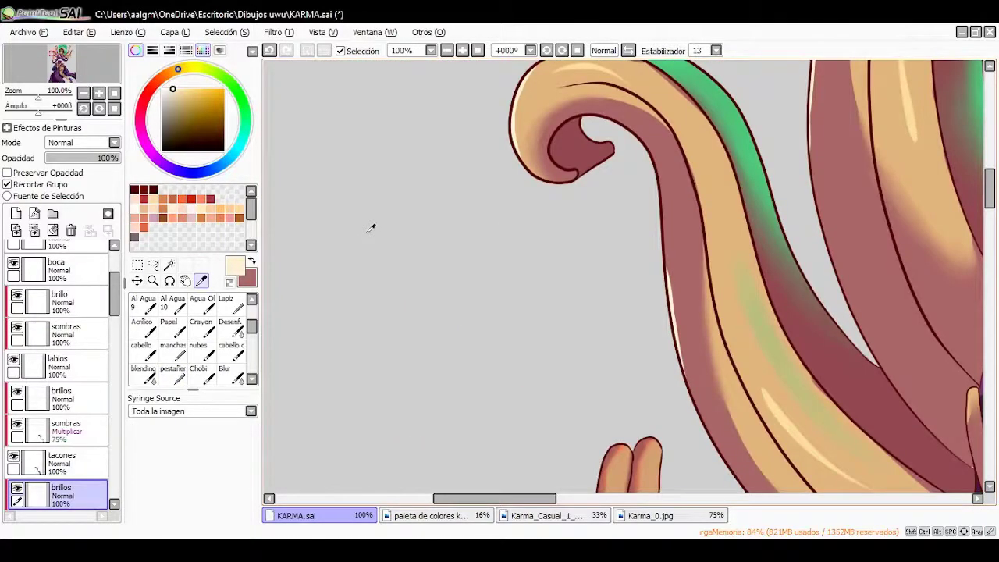
click(730, 156)
scroll(675, 235, up, 3)
scroll(675, 235, right, 2)
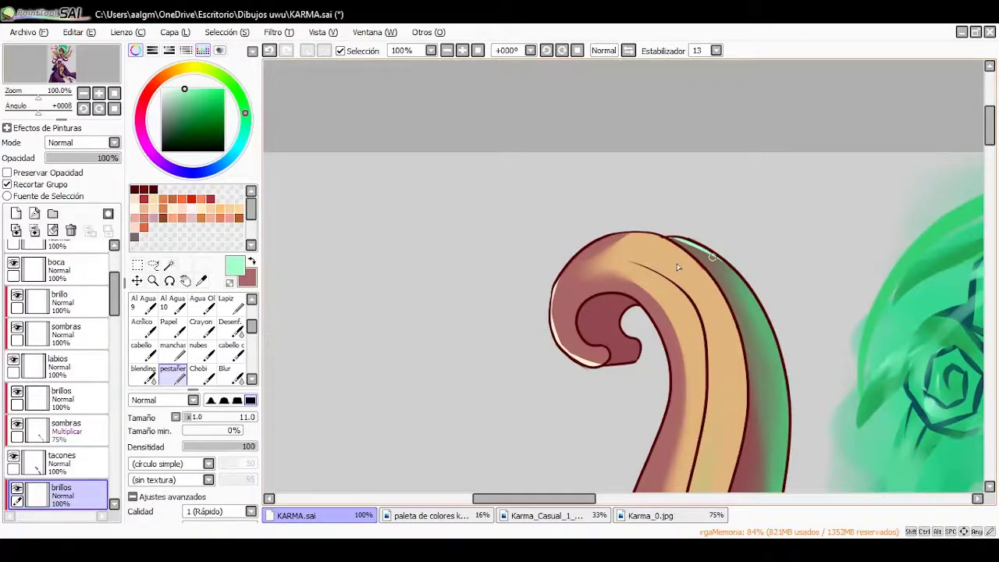
scroll(677, 268, down, 3)
scroll(677, 268, left, 2)
Paint thin mint rim highlights along the green edges of the two wings behind the open hand at size 11
drag(593, 234, 634, 344)
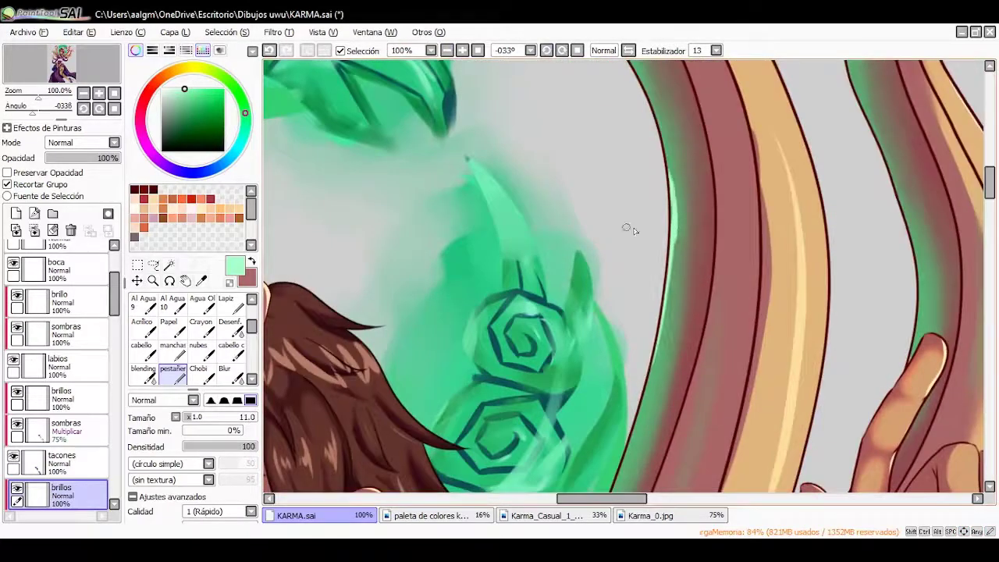
scroll(634, 230, down, 3)
scroll(547, 312, right, 4)
scroll(469, 386, up, 3)
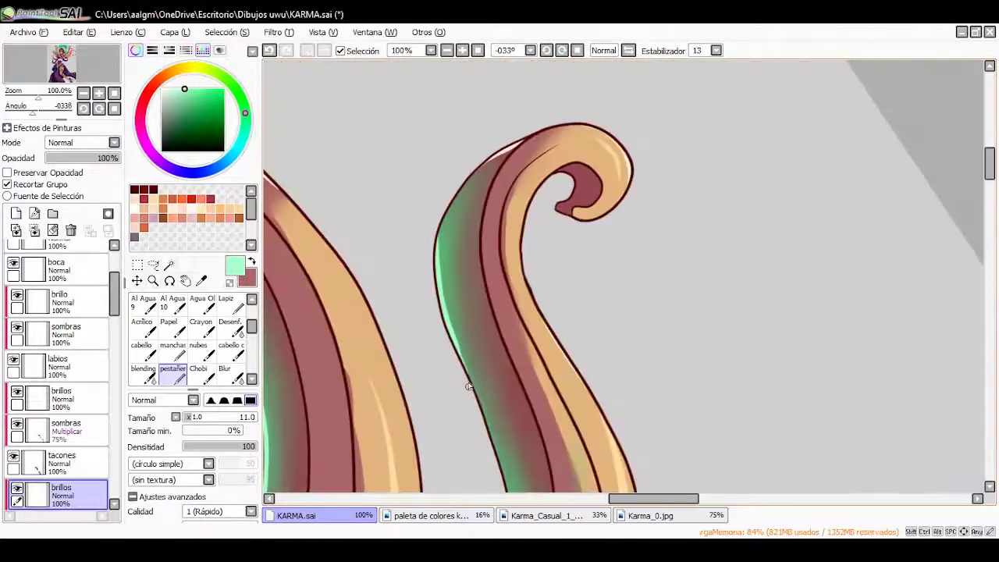
On the "cosas magica..." layer, paint a green flame-like magic swirl around the raised fingers with pestañer at size 69
scroll(468, 386, down, 5)
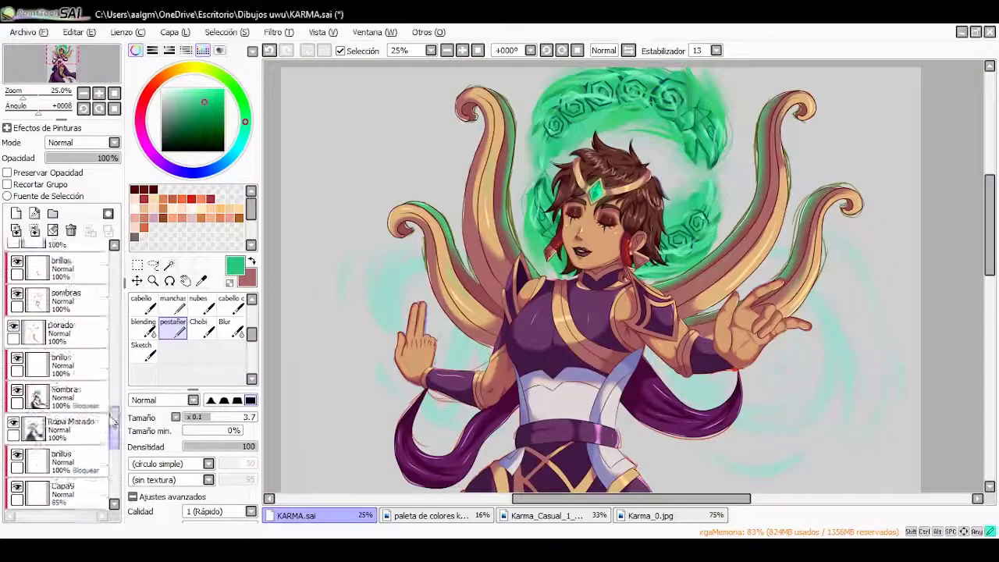
drag(113, 419, 113, 244)
click(71, 254)
scroll(406, 218, up, 2)
drag(406, 218, 422, 171)
mouse_move(391, 277)
mouse_down()
mouse_move(397, 124)
mouse_move(390, 188)
mouse_move(523, 250)
mouse_move(468, 383)
mouse_up()
drag(437, 187, 508, 226)
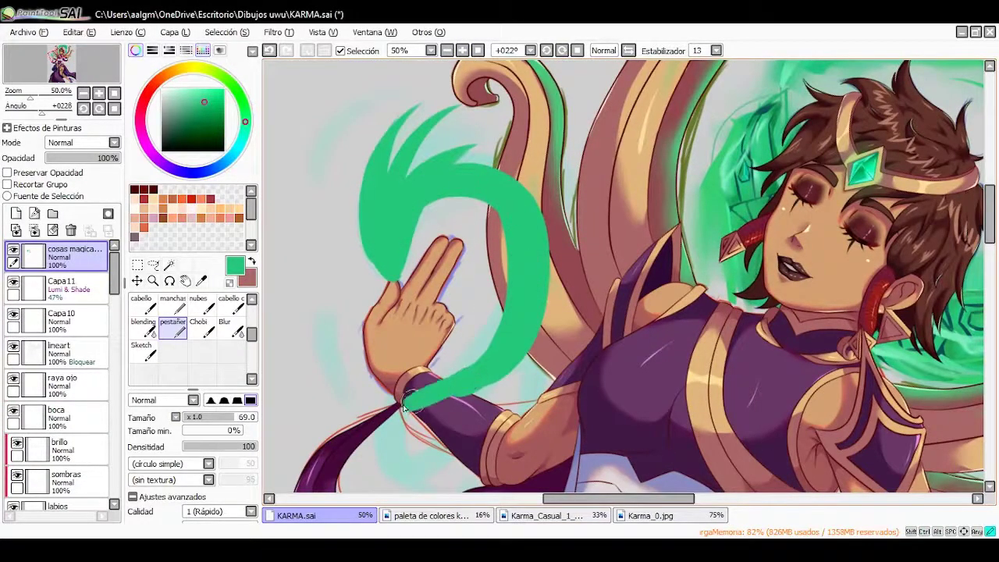
Try to reposition the green swirl with a transform and extend its tail over the forearm
key(ctrl+z)
key(ctrl+t)
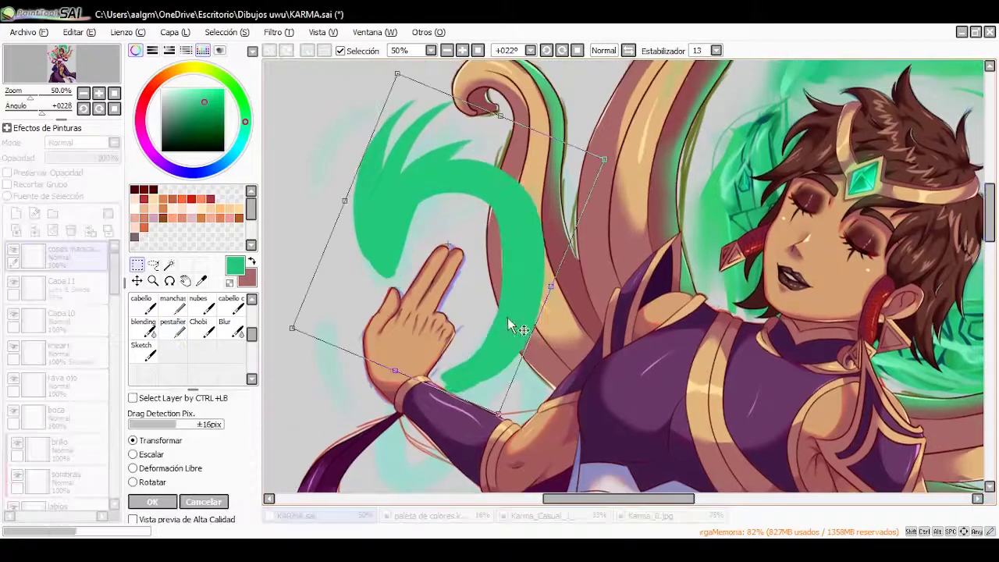
key(Return)
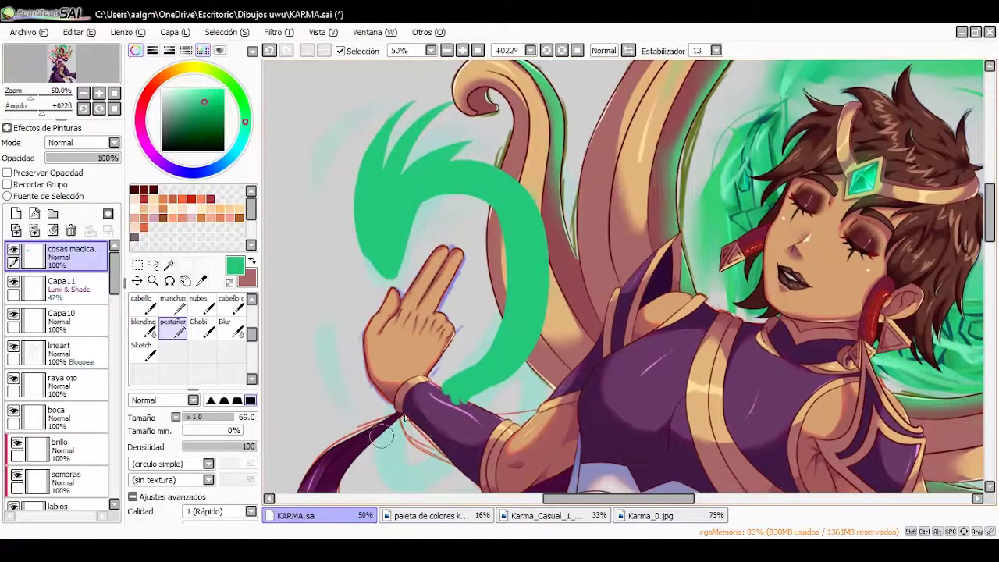
drag(449, 394, 390, 469)
scroll(404, 418, down, 3)
click(270, 51)
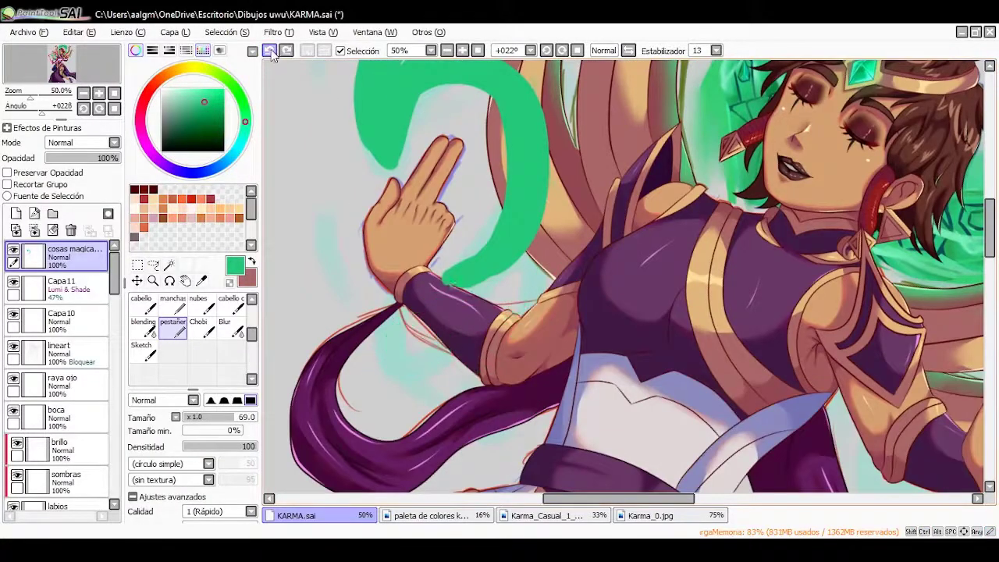
click(270, 51)
Paint the green swirl curving behind the raised fingers and coiling around the forearm at size 69
scroll(412, 218, up, 3)
drag(382, 457, 505, 375)
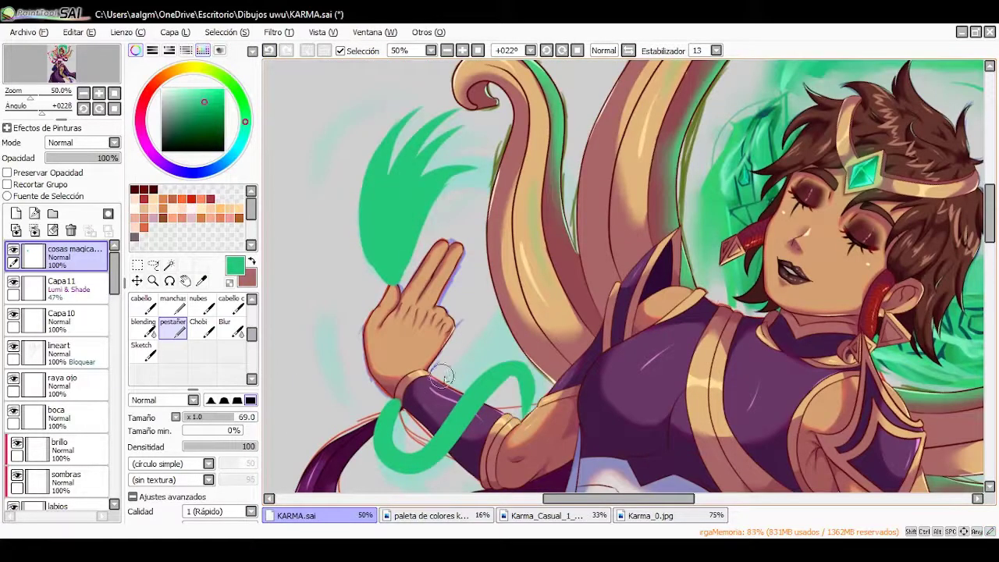
mouse_move(443, 376)
mouse_down()
mouse_move(457, 193)
mouse_move(529, 234)
mouse_up()
scroll(390, 457, down, 2)
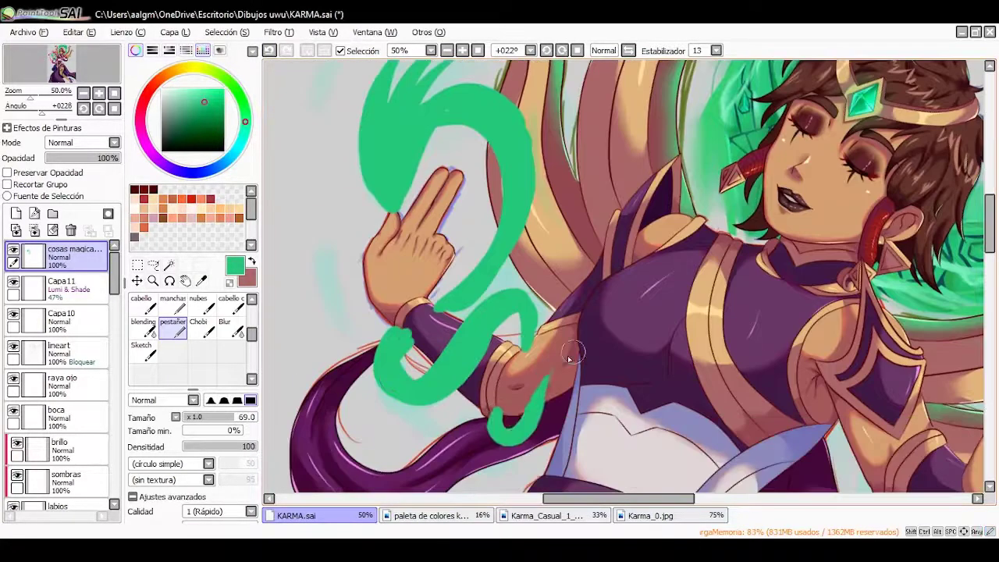
Paint curved green magic streaks circling the open hand at size 69, with the layer's opacity at 85%
key(minus)
key(Home)
scroll(624, 273, right, 2)
mouse_move(781, 421)
mouse_down()
mouse_move(731, 248)
mouse_move(546, 282)
mouse_move(589, 386)
mouse_up()
key(Home)
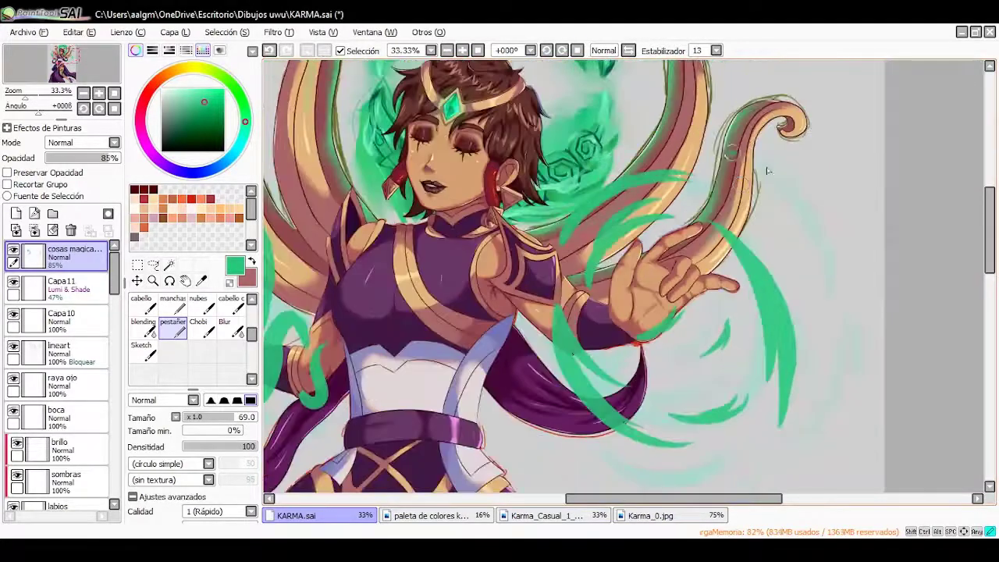
Restore the magic layer to 100% opacity, lock its transparency, and recolor the raised hand's swirl light mint at size 100
scroll(629, 344, down, 2)
scroll(629, 344, up, 2)
click(477, 50)
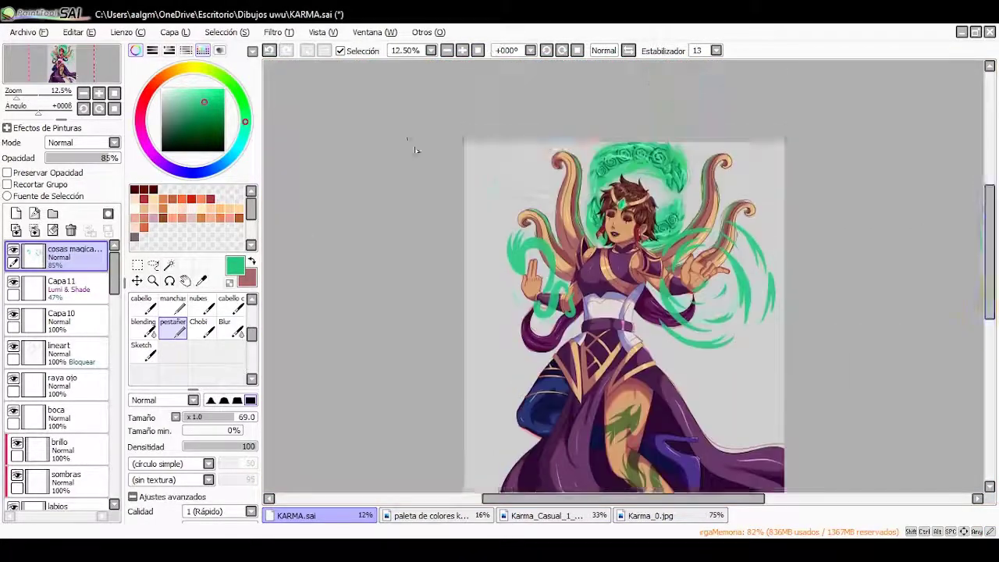
scroll(546, 234, up, 3)
mouse_move(336, 179)
mouse_down()
mouse_move(425, 248)
mouse_move(468, 375)
mouse_up()
scroll(468, 374, down, 1)
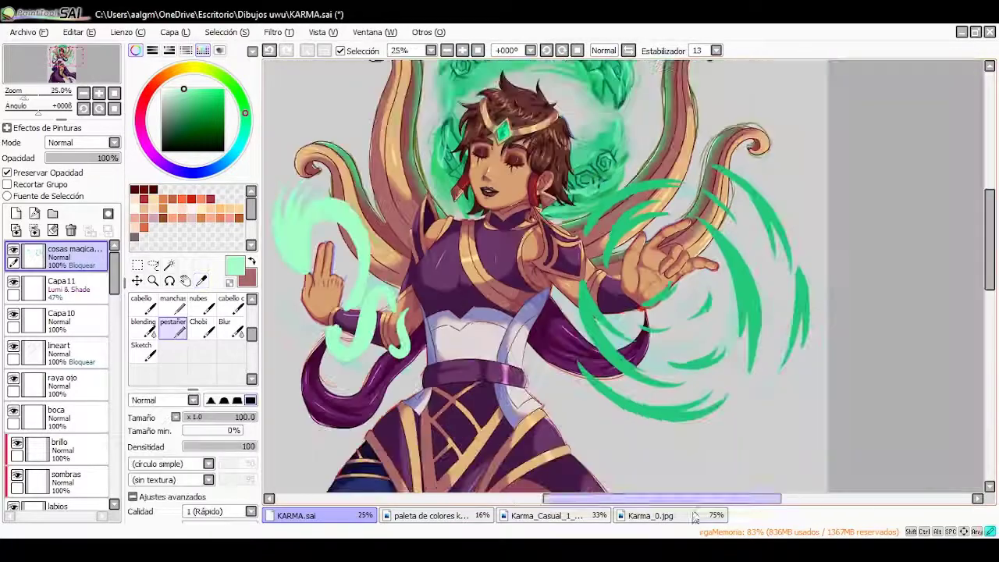
Recolor the streaks around the open hand light mint, and tint both hands' magic a slightly more saturated mint green at size 500
drag(608, 234, 702, 398)
drag(749, 180, 609, 367)
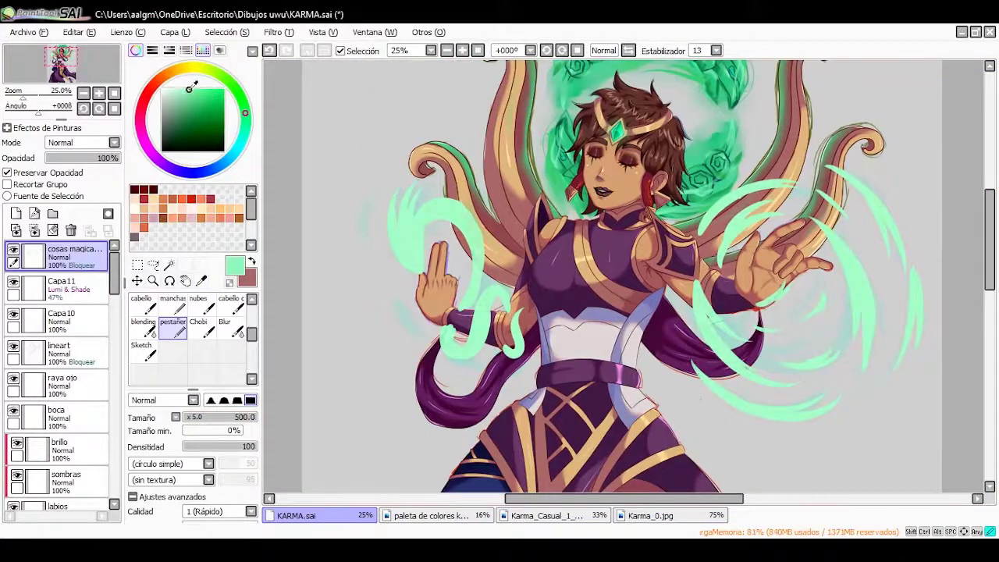
mouse_move(435, 247)
mouse_down()
mouse_move(958, 178)
mouse_move(846, 277)
mouse_up()
click(477, 50)
Erase the green swirl where it crosses the raised hand's wrist cuff with the eraser at size 21
scroll(405, 136, up, 1)
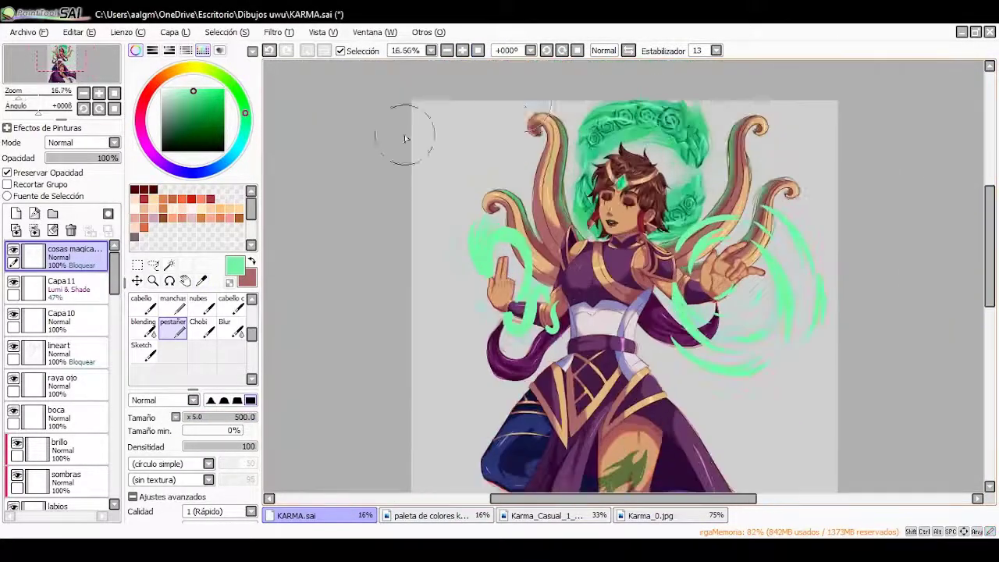
scroll(404, 138, up, 6)
key(e)
key(End)
key(End)
key(End)
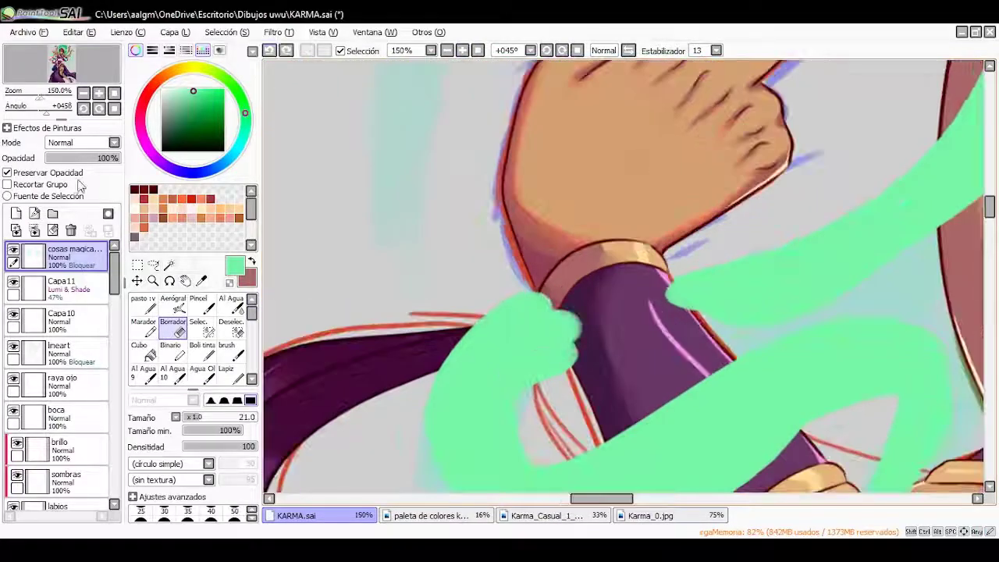
Unlock the magic layer's transparency and place it between Capa10 and lineart, after trying it beneath the piel base layer
key(ctrl+0)
scroll(59, 351, up, 2)
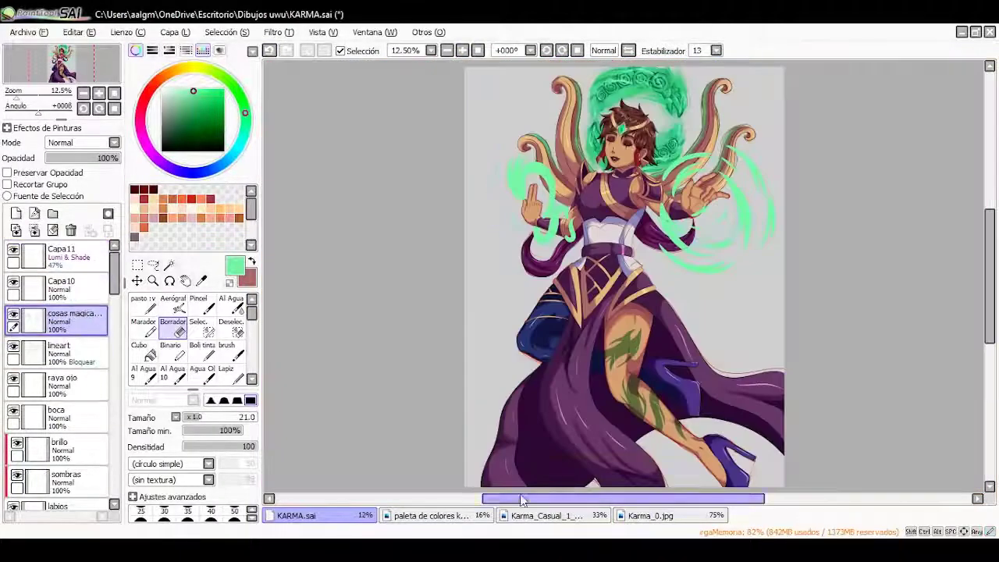
scroll(702, 195, up, 2)
scroll(59, 390, down, 3)
scroll(58, 390, down, 2)
click(74, 434)
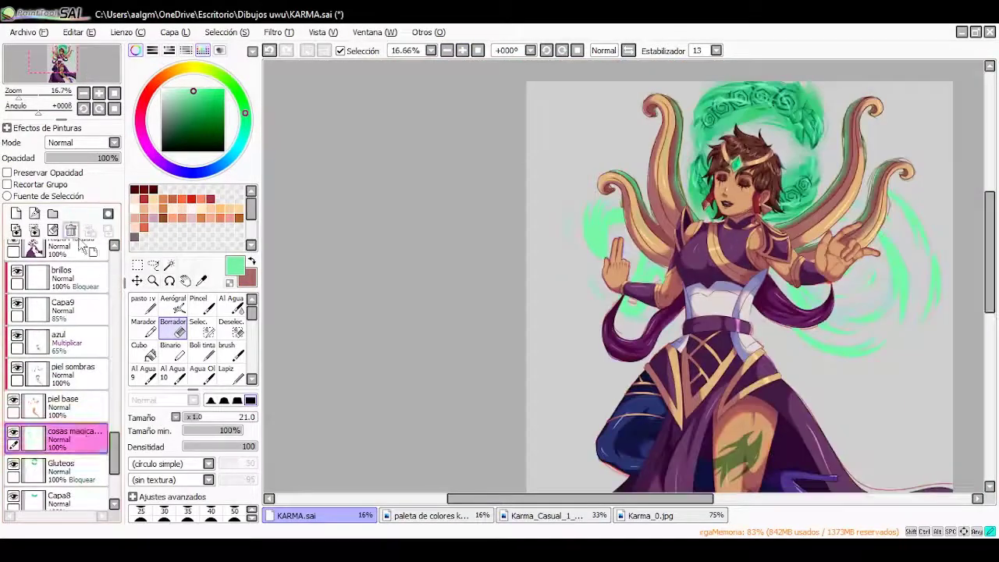
drag(84, 247, 74, 324)
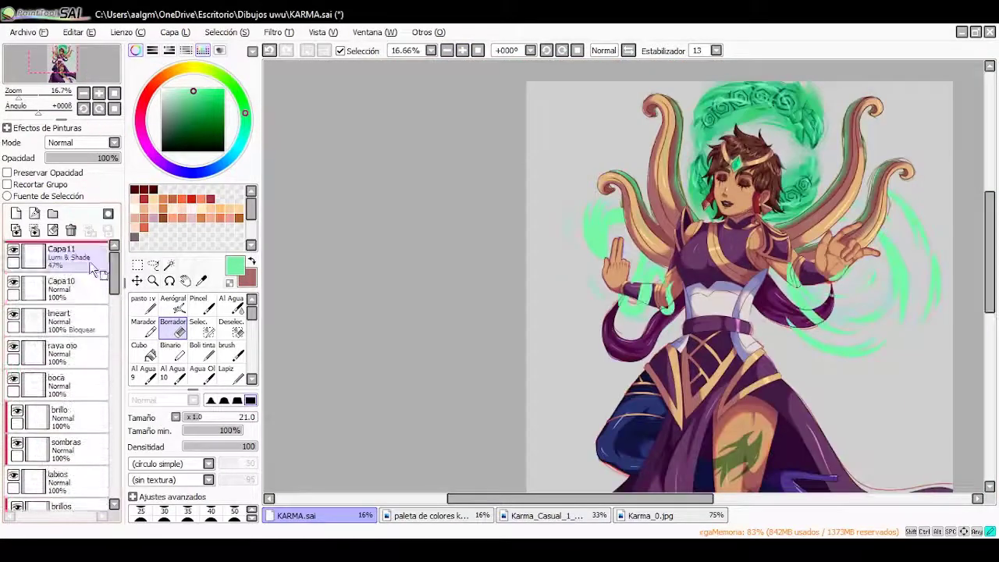
Trim the swirl cleanly along the raised hand's wrist outline so it passes behind, and hide the red sketch layer Capa2
scroll(546, 273, up, 8)
drag(546, 273, 421, 324)
scroll(58, 390, down, 3)
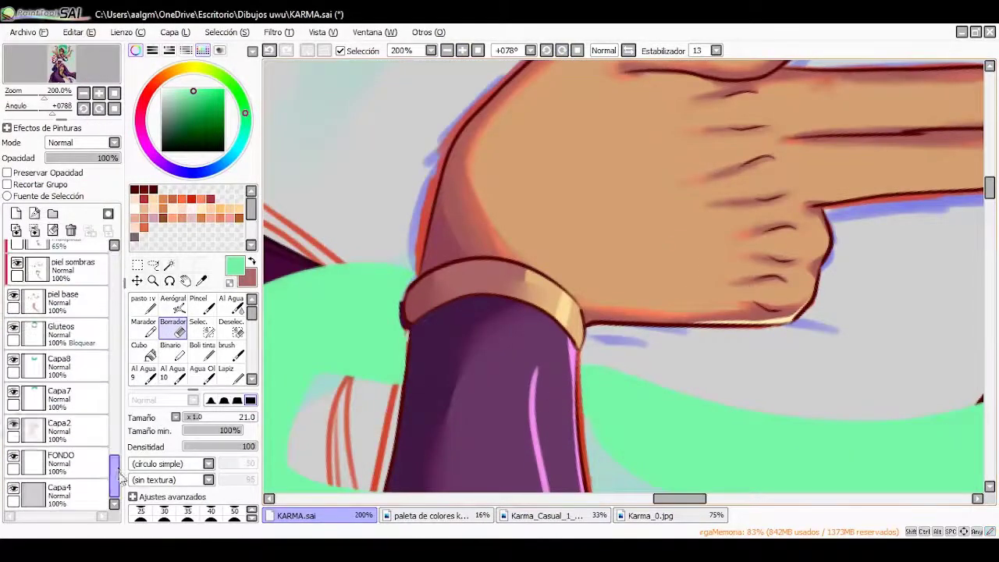
click(13, 452)
scroll(58, 391, up, 3)
scroll(187, 344, down, 2)
Refine the swirl's edges near the raised hand with the size 10 brush and erase it behind the gold arm bands at size 21
click(172, 349)
click(463, 51)
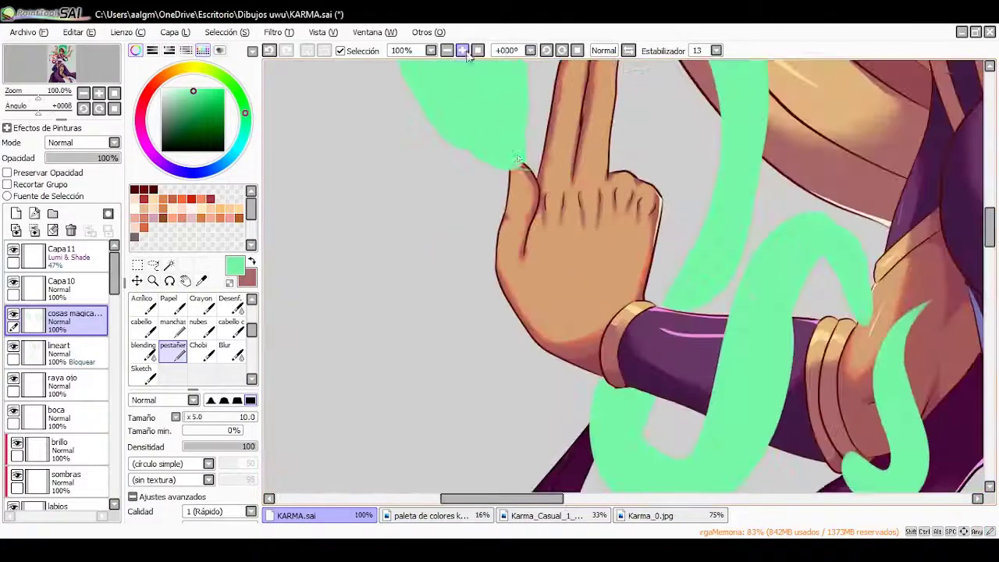
click(463, 50)
key(e)
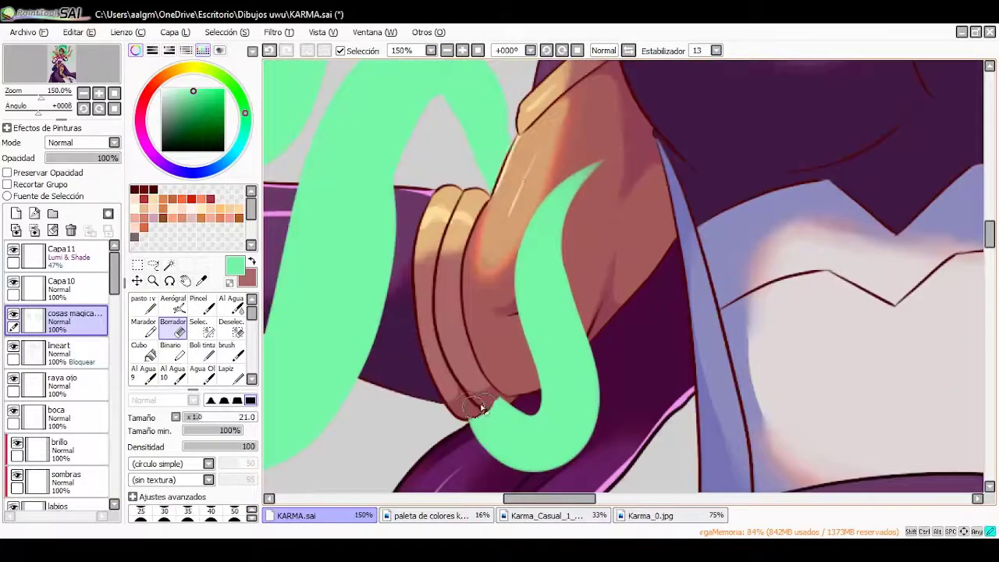
scroll(481, 341, down, 4)
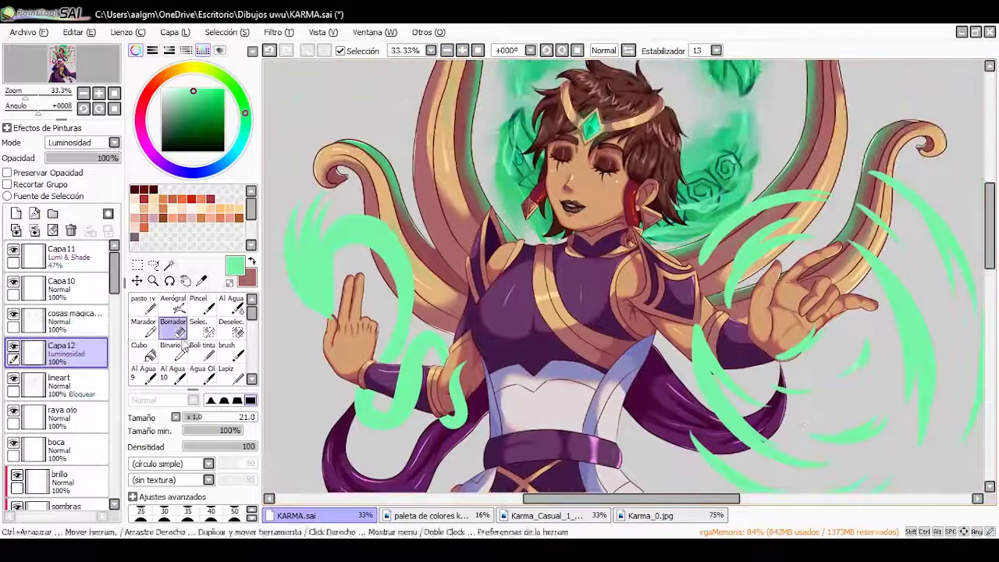
Airbrush a soft green glow around the raised hand's swirl on new Lumi & Shade layer Capa12 at size 100, and blend it
click(173, 306)
drag(320, 312, 287, 250)
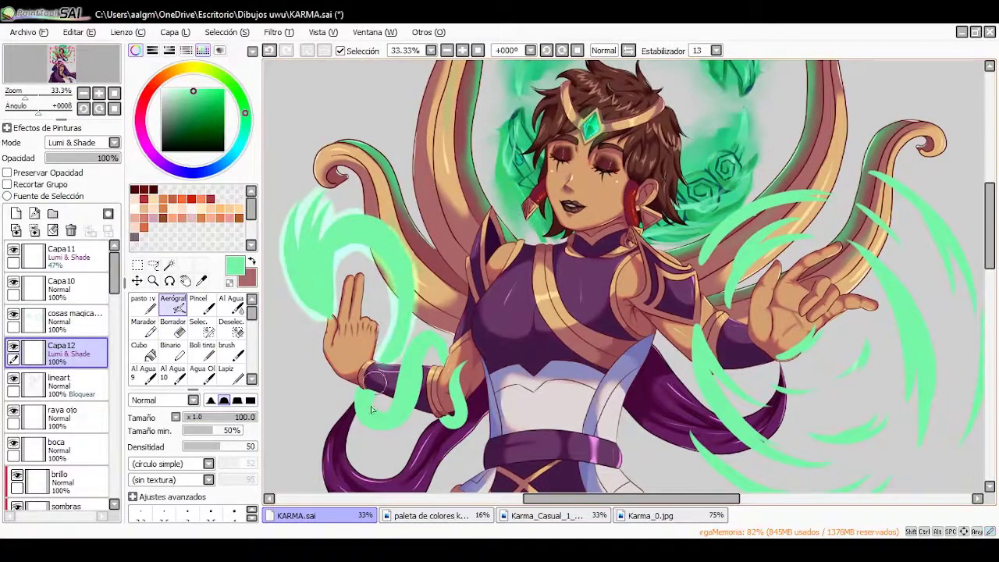
key(d)
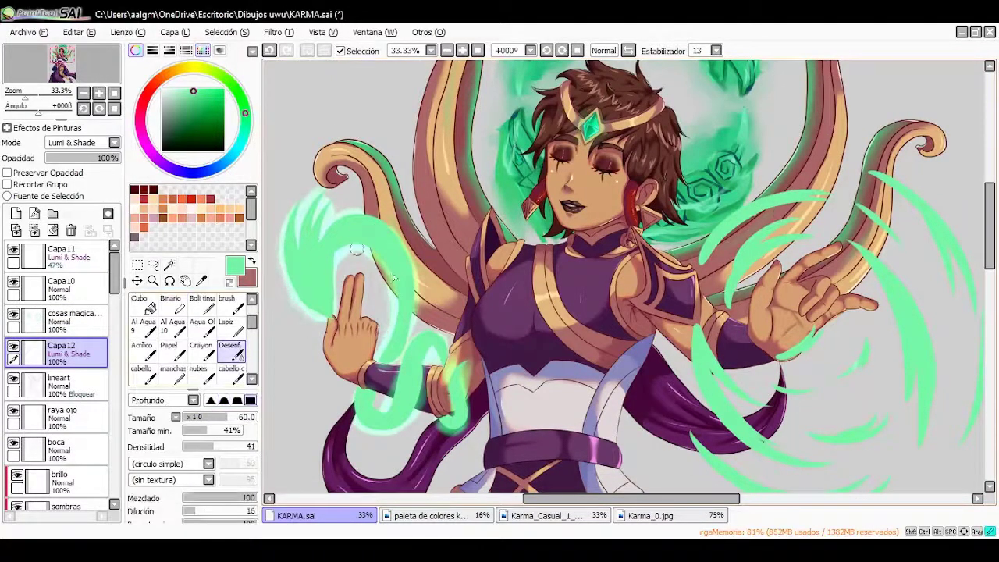
scroll(371, 382, down, 1)
Airbrush a green glow around the curved streaks circling the open hand at size 100 on Capa12
key(v)
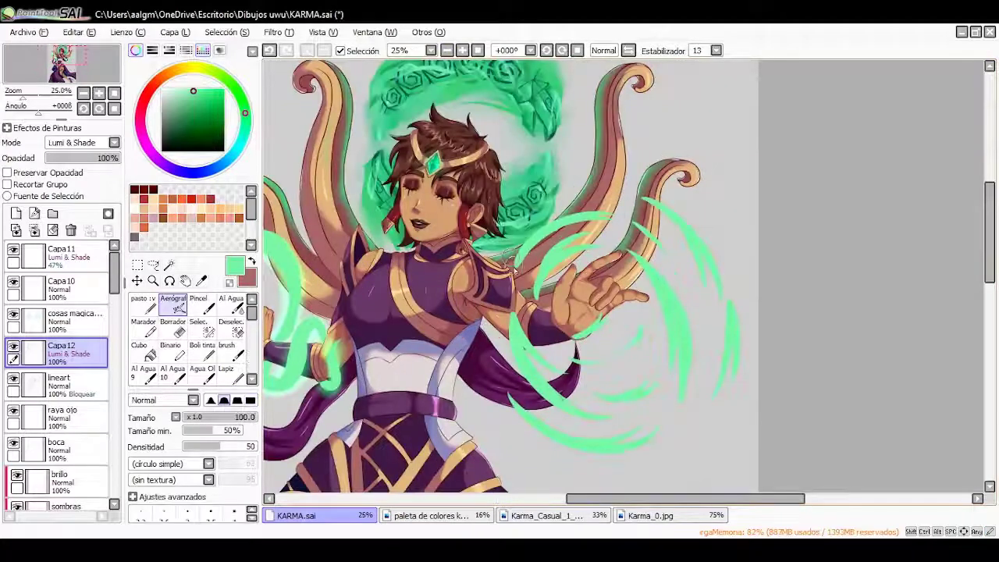
mouse_move(547, 219)
mouse_down()
mouse_move(546, 328)
mouse_move(515, 406)
mouse_move(593, 355)
mouse_up()
drag(546, 308, 648, 242)
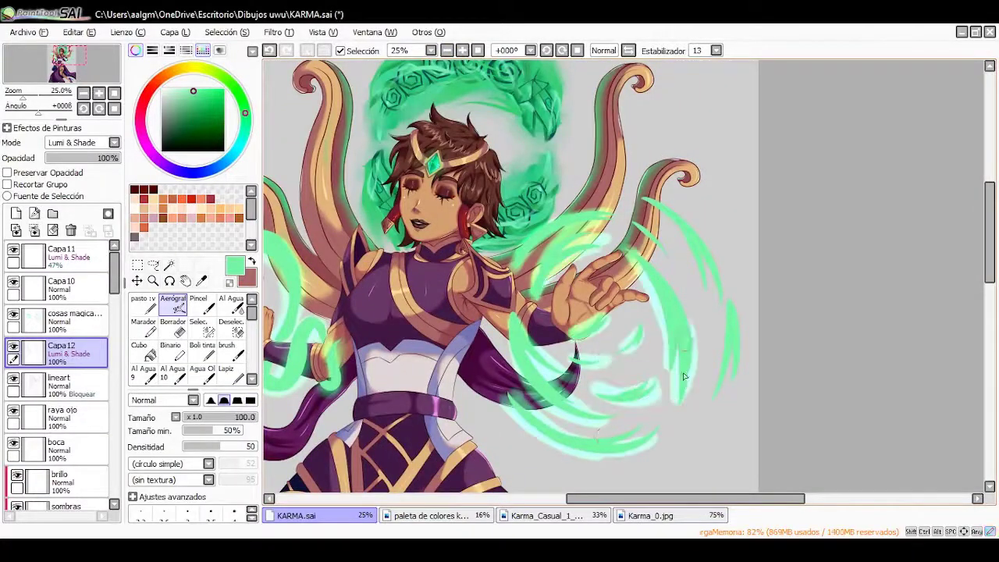
mouse_move(648, 328)
mouse_down()
mouse_move(703, 199)
mouse_move(725, 390)
mouse_up()
Soften the glow around the open hand's streaks with the blending brush at size 60
click(252, 378)
key(d)
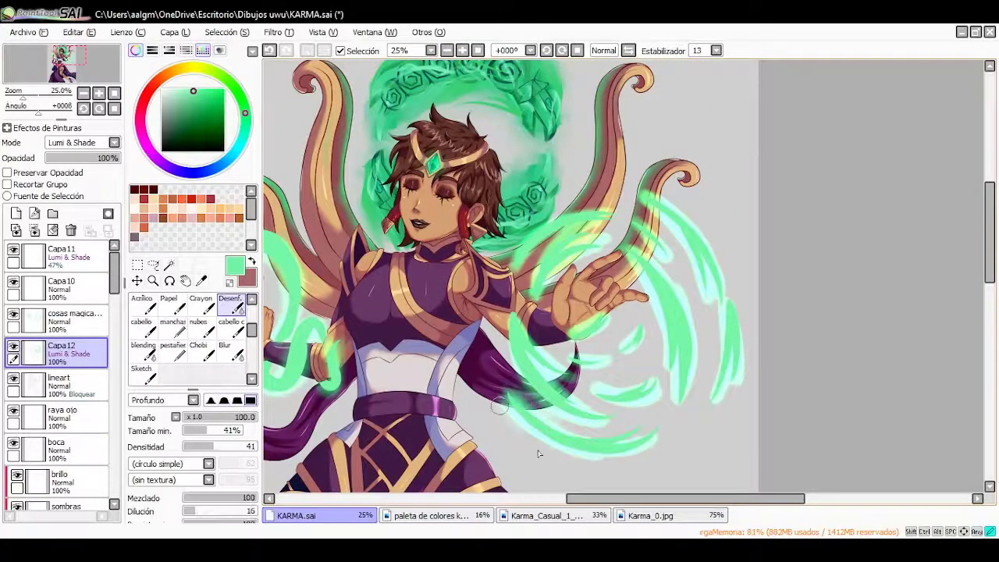
drag(499, 327, 550, 178)
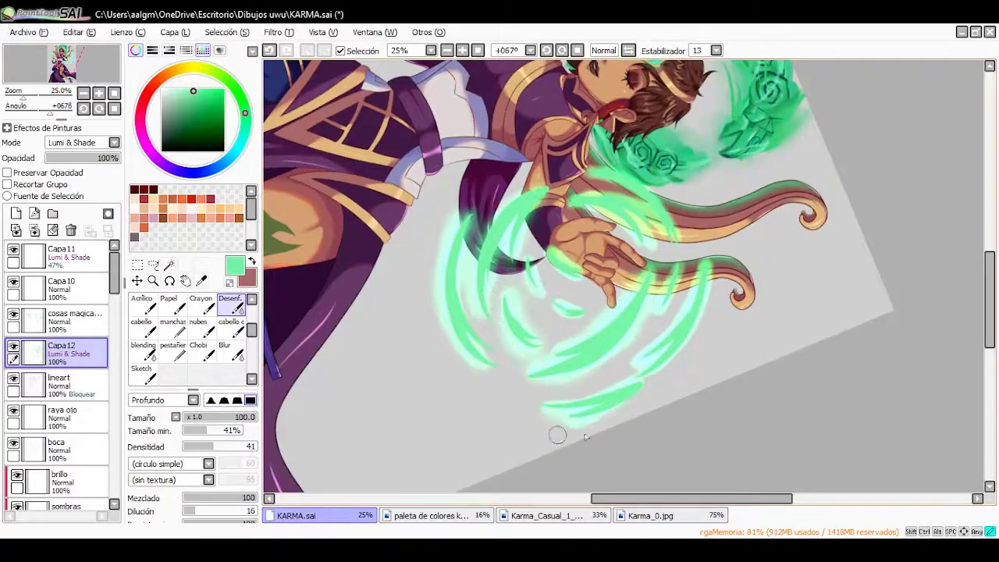
key(Home)
scroll(526, 422, down, 1)
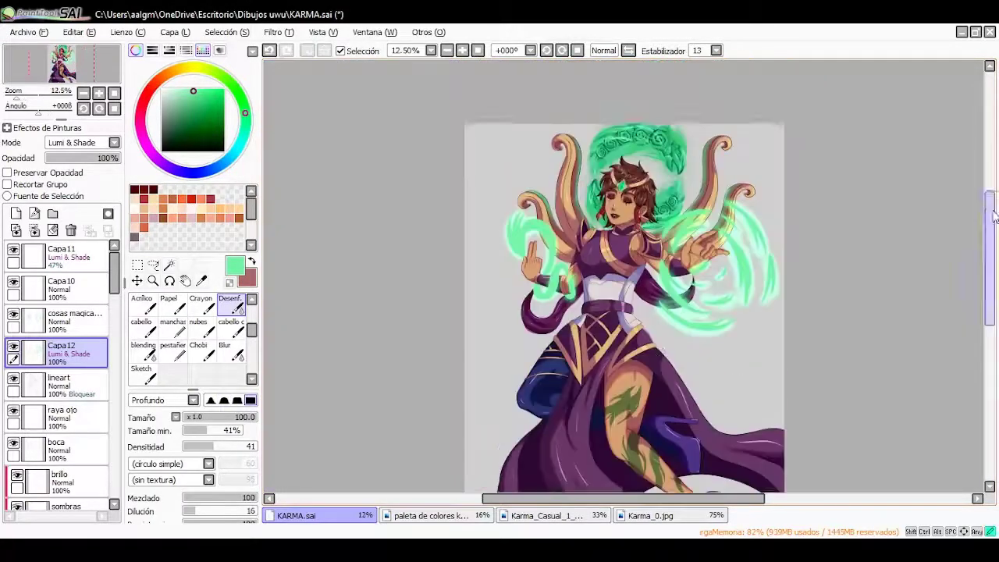
Paint light mint highlights on the purple forearm cuffs at size 10 in the brillos layer clipped to Ropa Morado
scroll(526, 422, up, 1)
scroll(78, 437, down, 5)
click(70, 391)
click(172, 372)
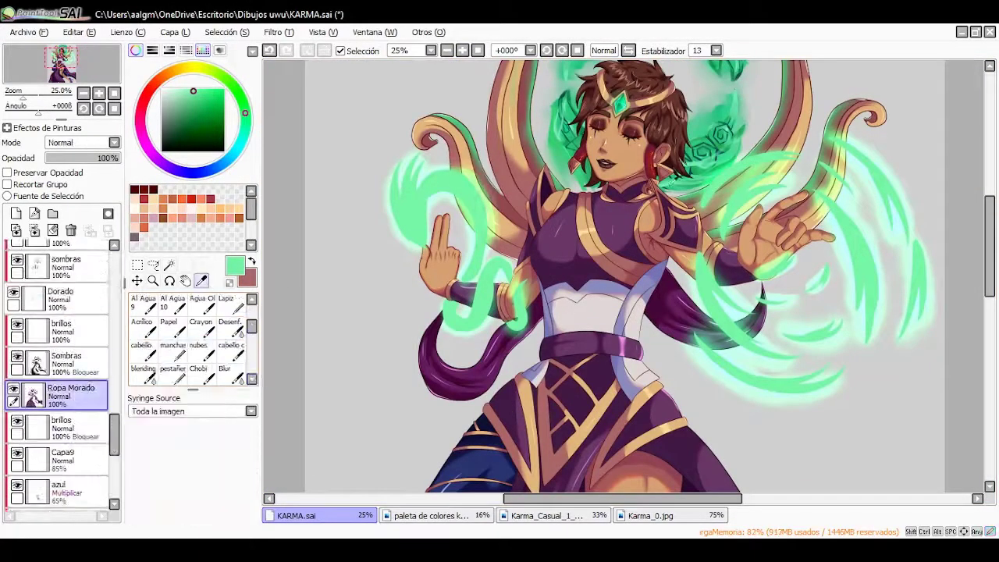
scroll(625, 273, up, 5)
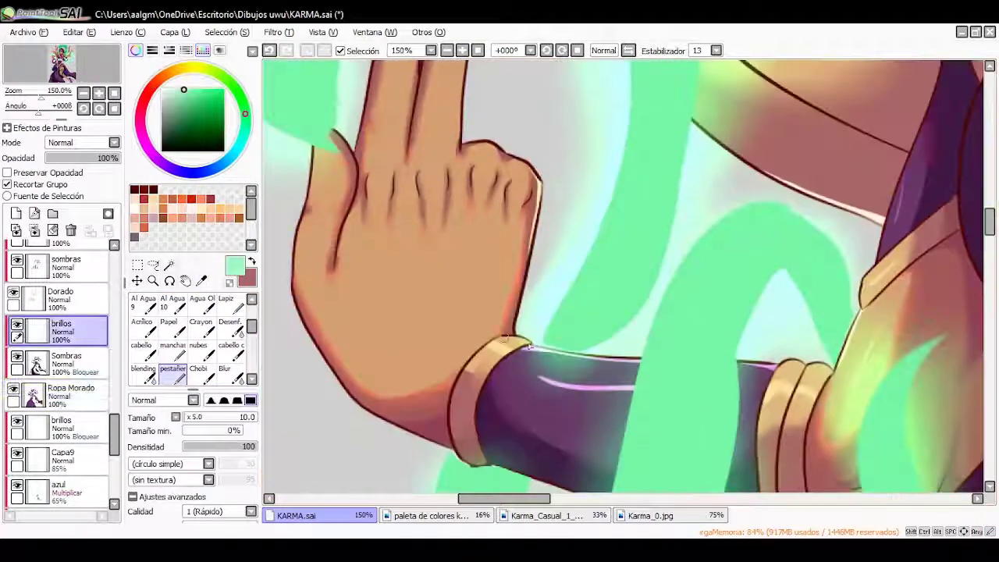
scroll(733, 356, down, 2)
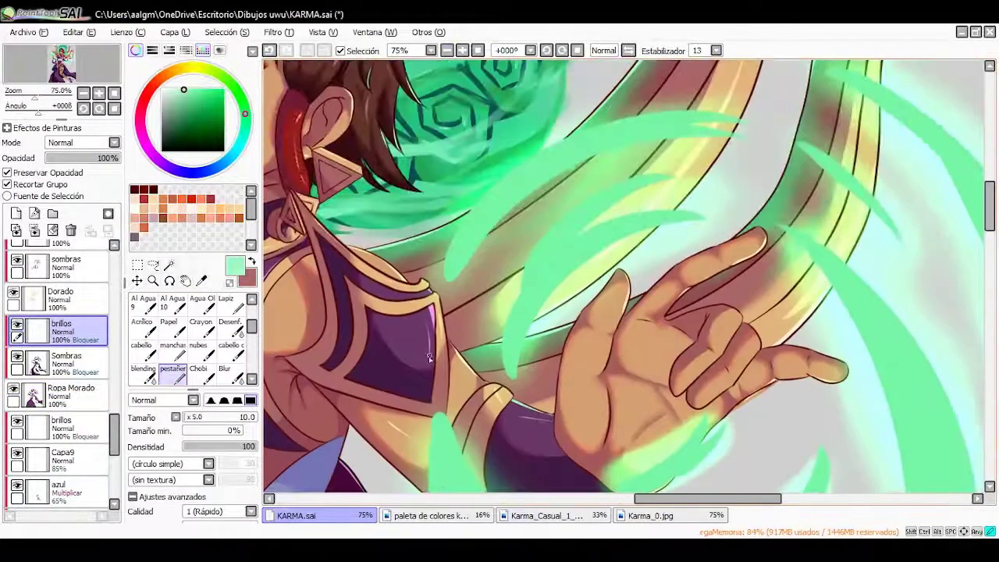
Lock the clothing highlights' transparency and recolor the highlights on the shoulder, chest and purple sash light mint
drag(655, 499, 685, 505)
scroll(657, 234, down, 3)
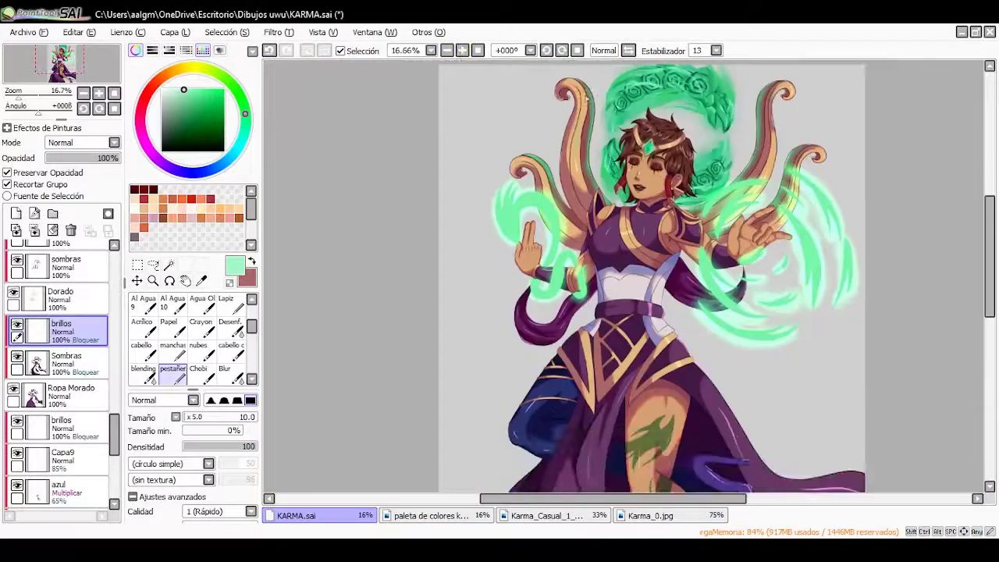
scroll(658, 153, up, 2)
scroll(658, 153, up, 1)
scroll(607, 347, down, 1)
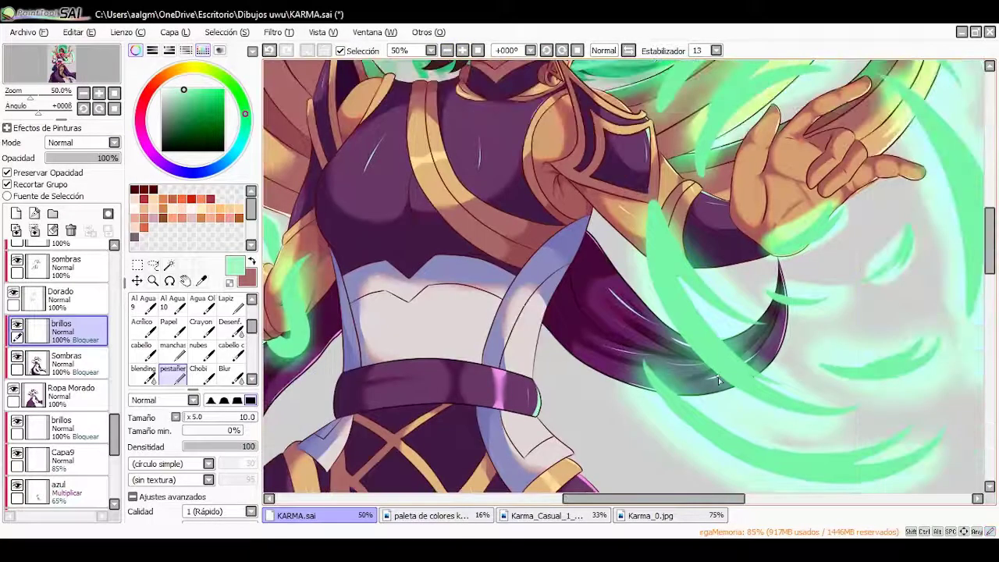
scroll(718, 377, left, 3)
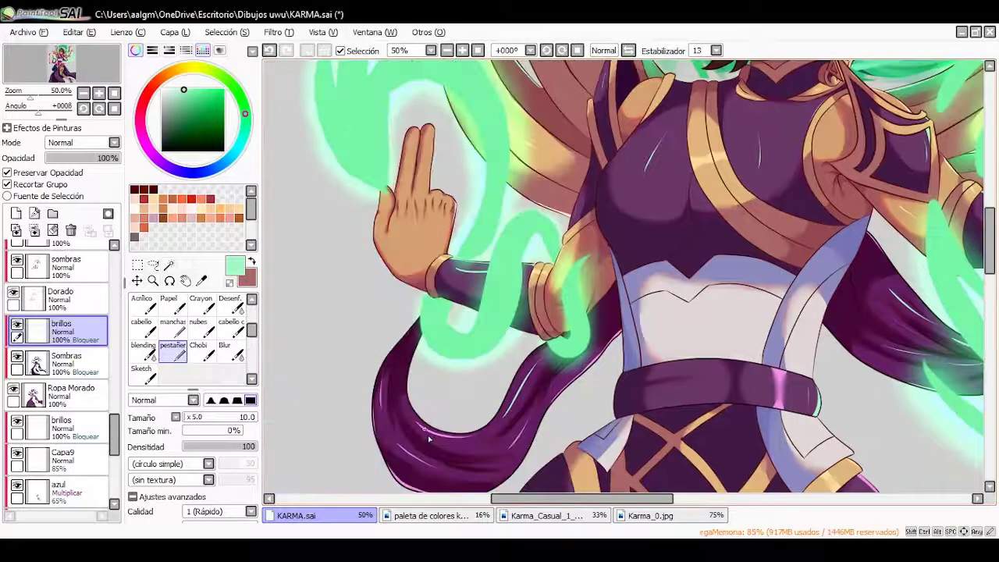
Recolor the skin highlights along the open hand's fingers and arm light mint at size 10 in the skin's brillos layer
scroll(762, 160, up, 2)
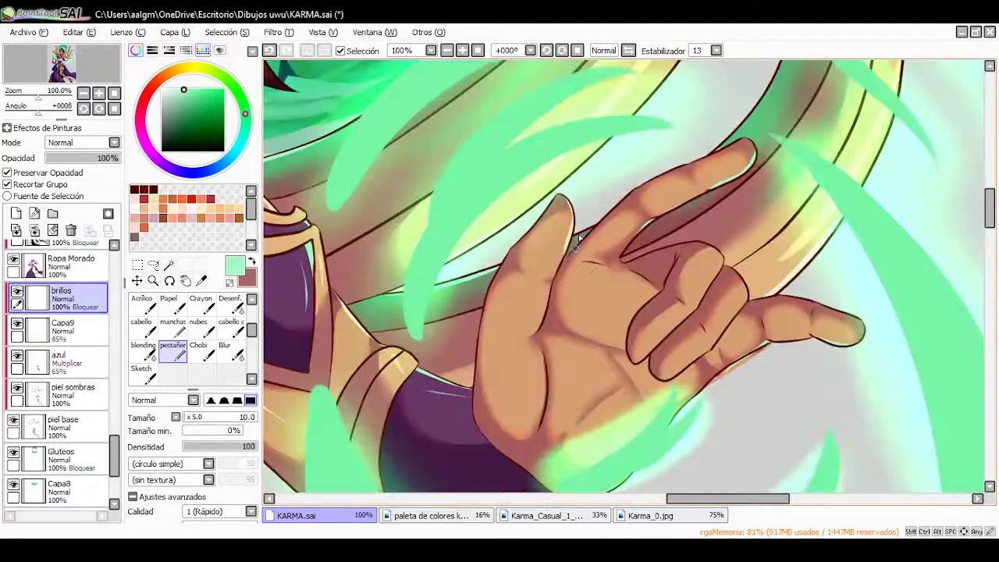
scroll(578, 240, down, 2)
scroll(657, 267, down, 3)
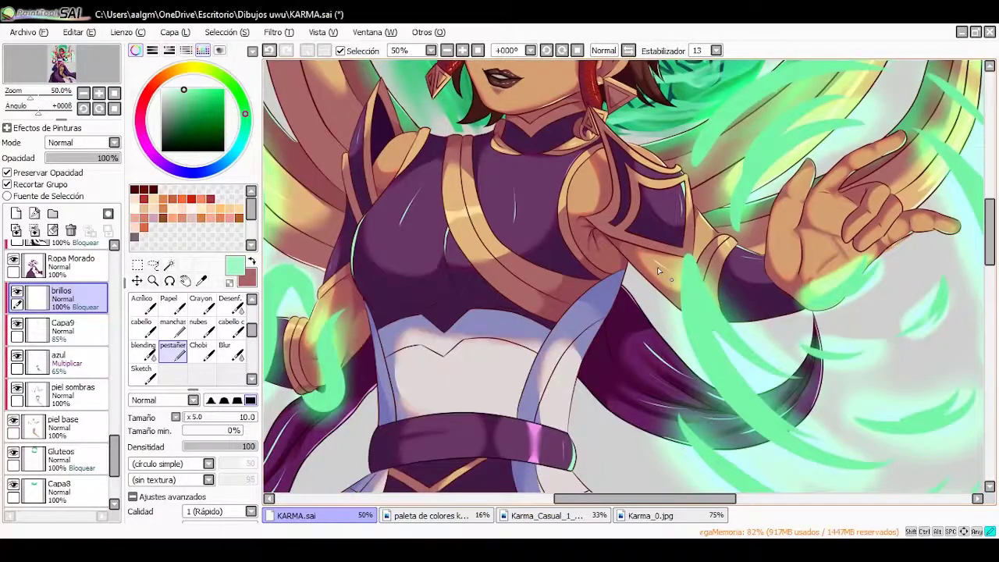
Fill the FONDO background layer with dark teal and choose a light cyan painting color
scroll(657, 267, down, 4)
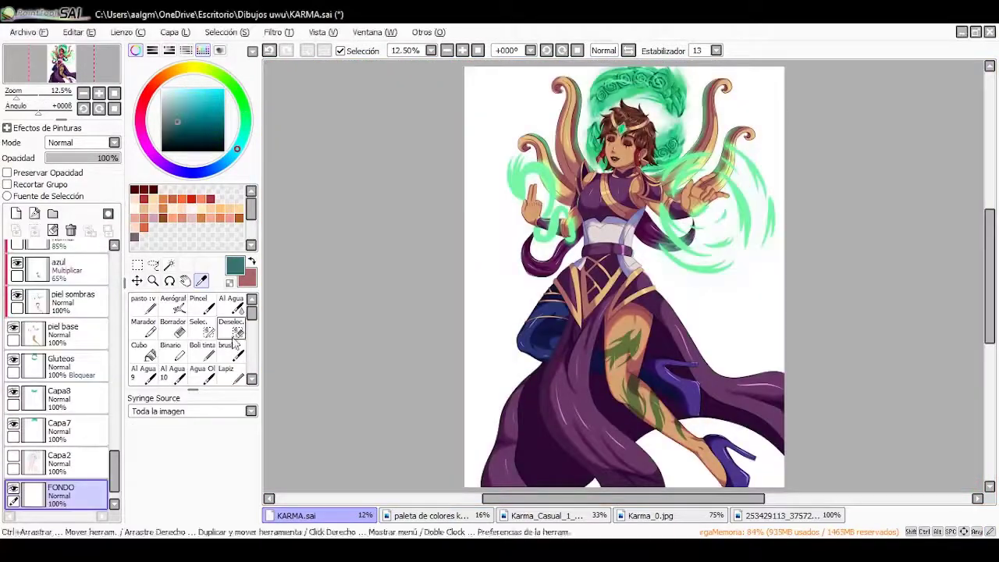
click(507, 289)
click(204, 282)
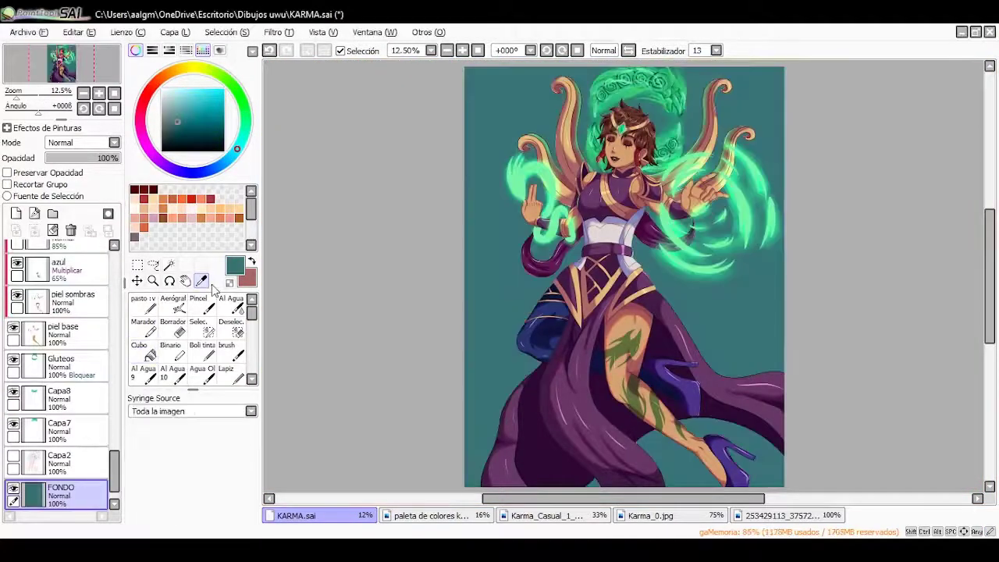
click(185, 96)
click(173, 304)
drag(477, 464, 486, 390)
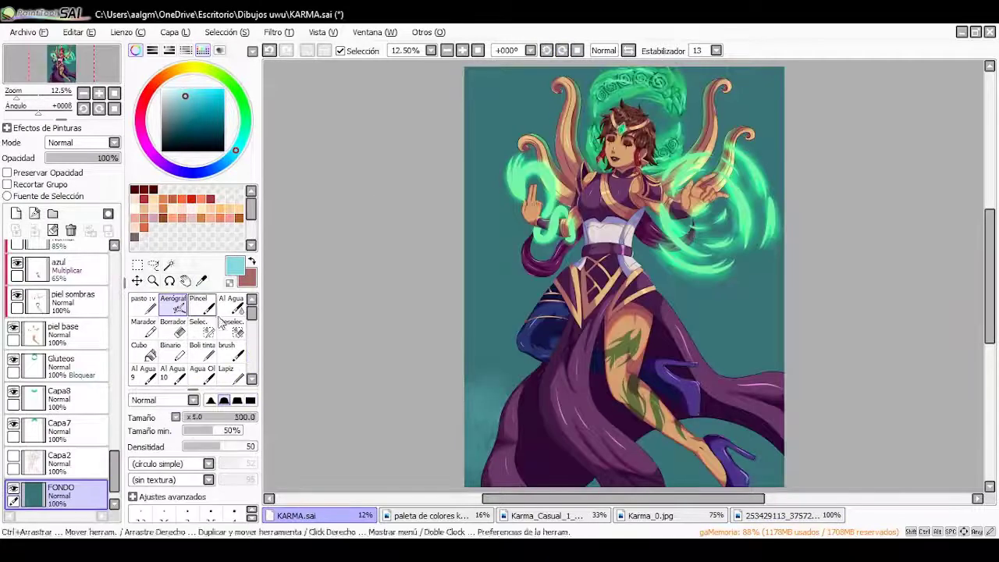
drag(499, 460, 523, 401)
drag(671, 468, 468, 457)
drag(750, 265, 758, 420)
drag(742, 367, 654, 254)
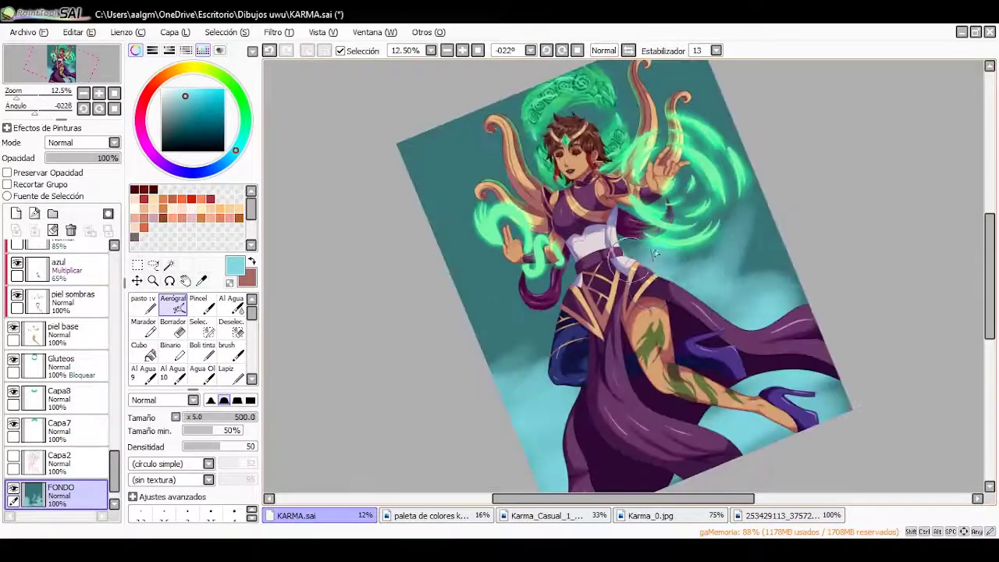
drag(783, 289, 828, 396)
drag(536, 346, 570, 406)
click(231, 305)
key(Delete)
Airbrush light cyan mist across the lower background on new layer Capa13 above FONDO, and smooth it with Blur at size 300
click(16, 213)
scroll(117, 476, down, 2)
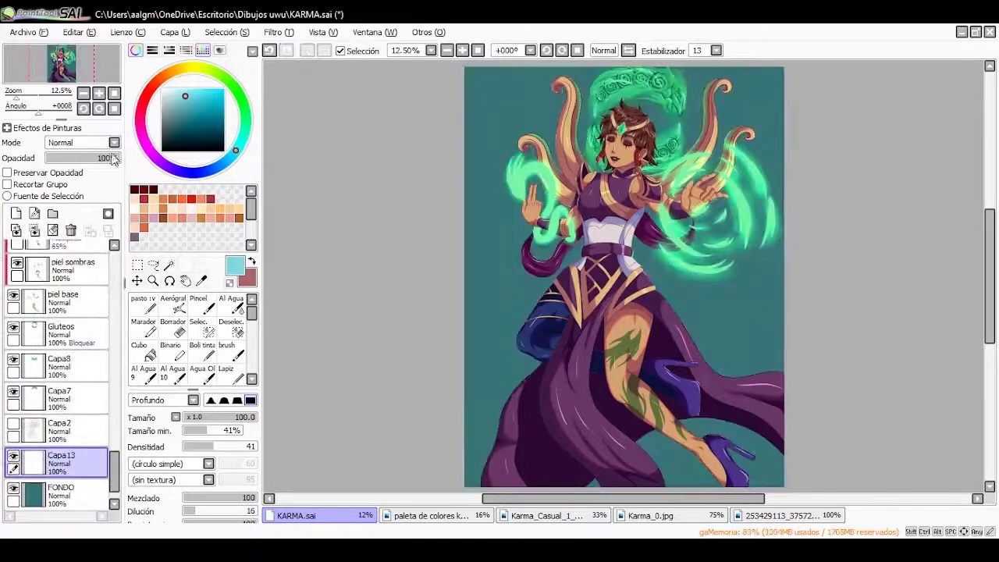
click(172, 306)
drag(468, 468, 613, 482)
mouse_move(635, 329)
mouse_down()
mouse_move(500, 343)
mouse_move(741, 312)
mouse_move(725, 336)
mouse_move(508, 296)
mouse_up()
key(b)
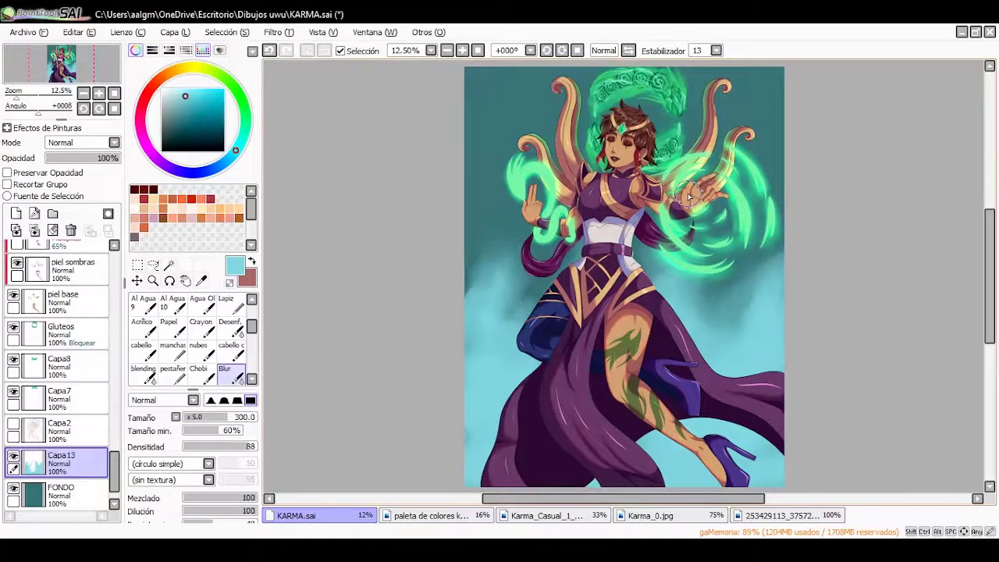
Check the reference image and paint very dark green background shapes behind the character on new layer Capa14 at size 155
click(785, 515)
click(297, 515)
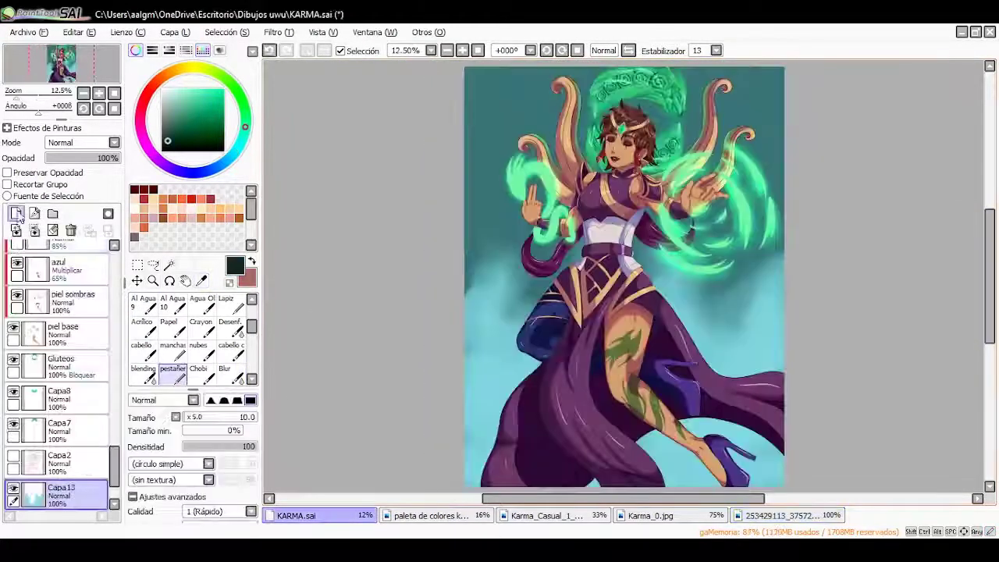
click(283, 51)
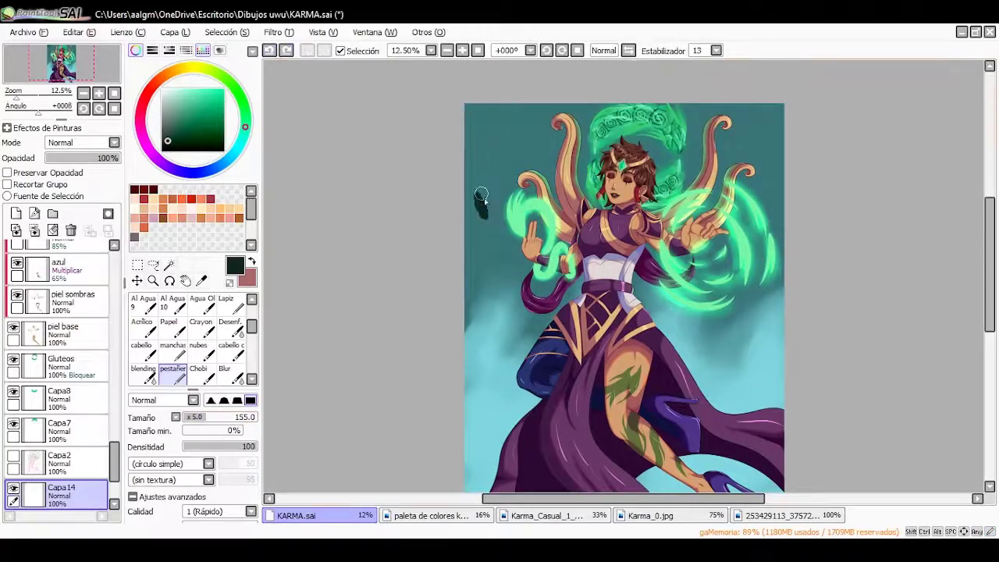
key(ctrl+t)
key(Return)
drag(473, 155, 525, 80)
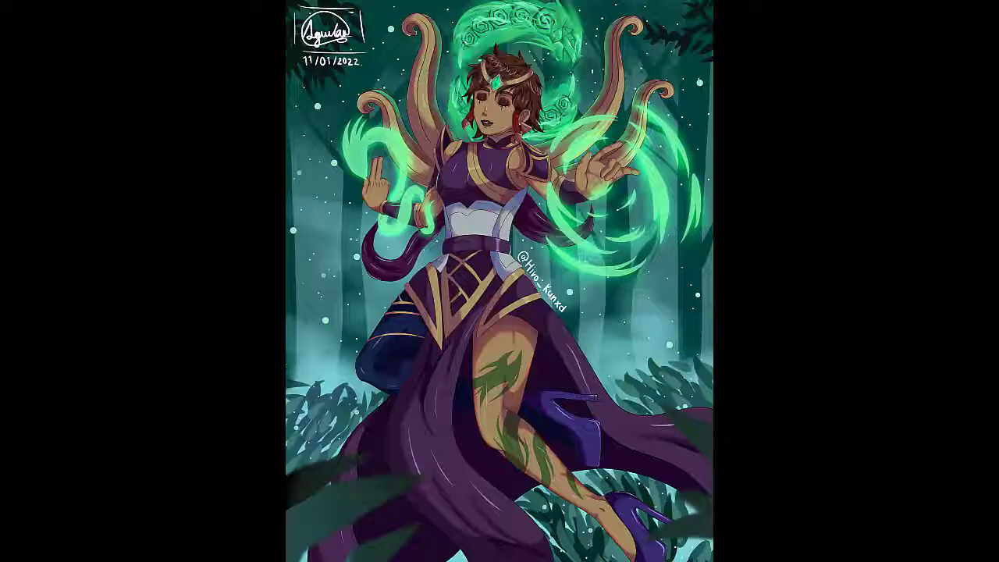